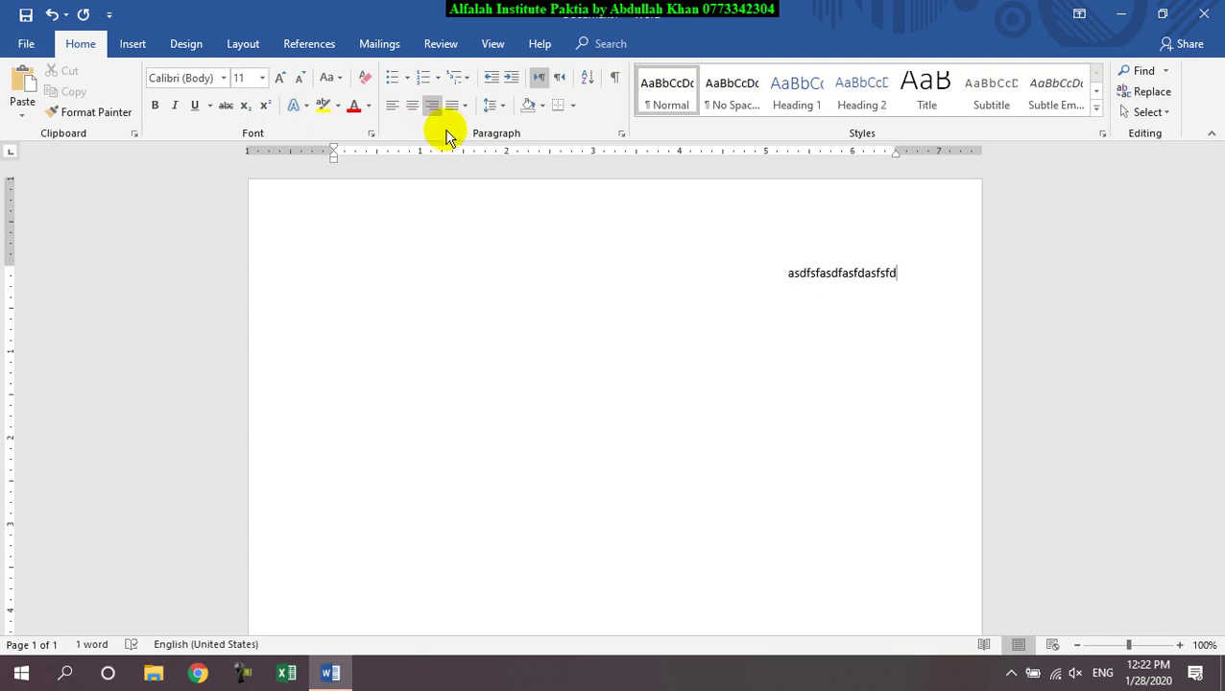
# Step: Replace the document's content with random sample paragraphs generated by =rand()
pyautogui.hotkey('ctrl', 'a')
pyautogui.press('BackSpace')
pyautogui.write('=')
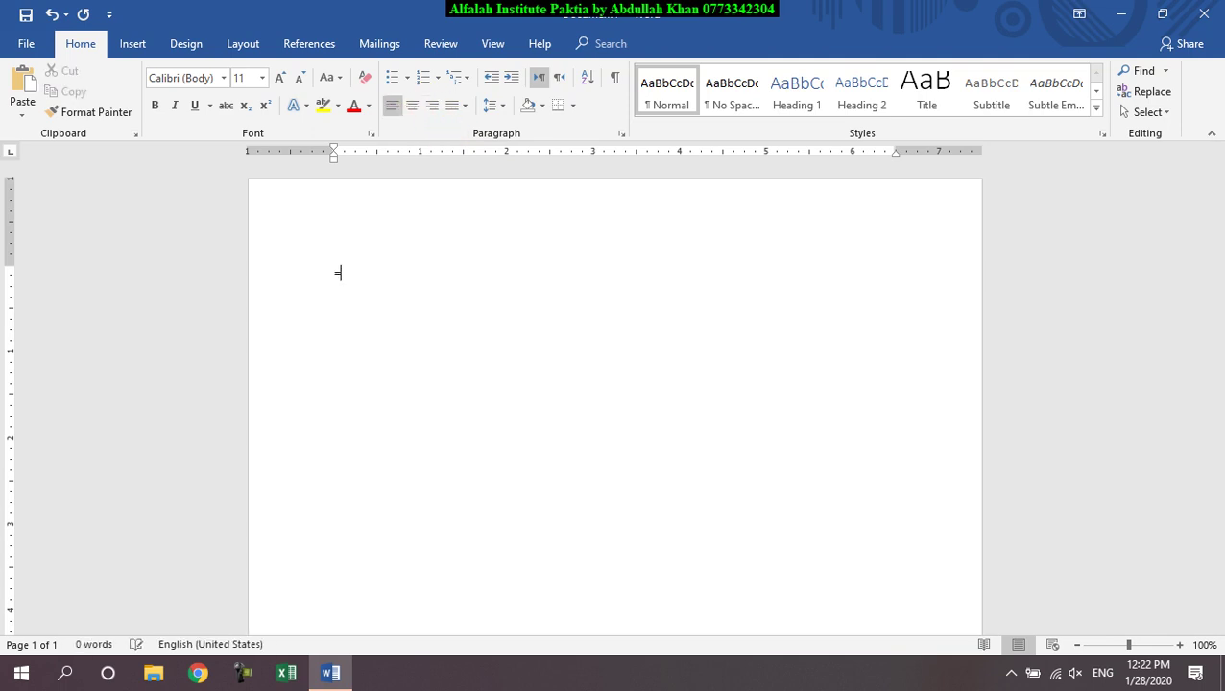
pyautogui.write('rand()')
pyautogui.press('Return')
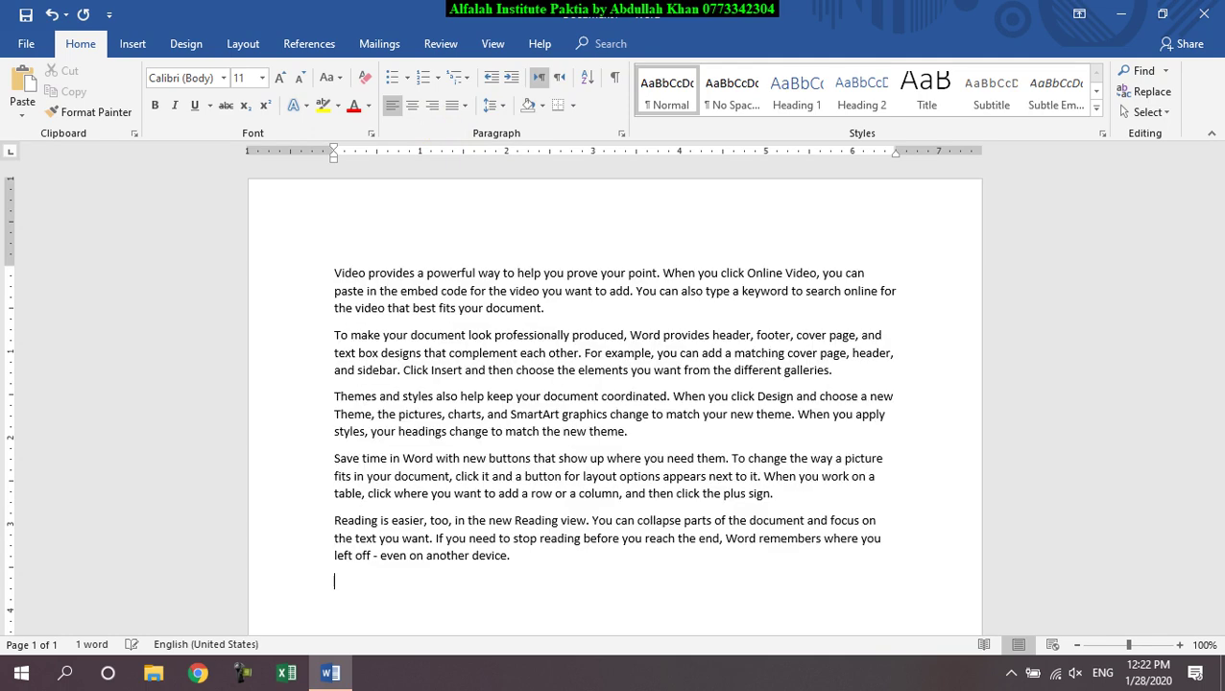
# Step: Justify the whole text, trying Justify Low and Justify Medium and ending with Justify High
pyautogui.hotkey('ctrl', 'a')
pyautogui.click(462, 107)
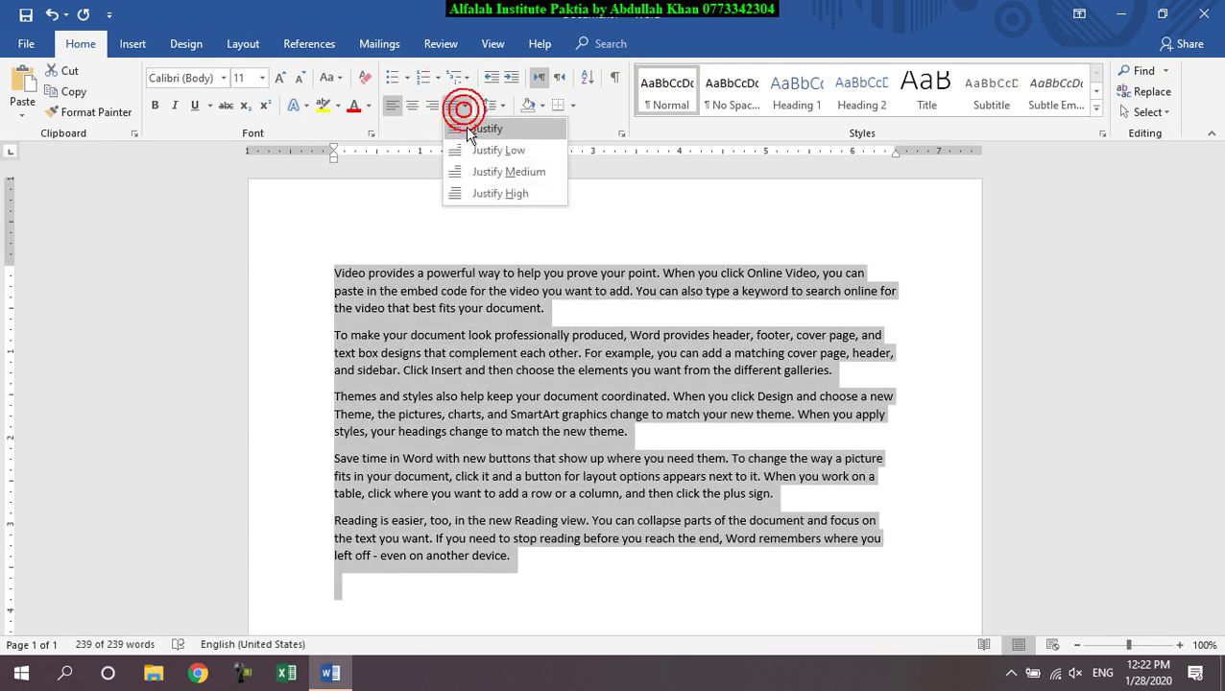
pyautogui.click(461, 106)
pyautogui.click(461, 107)
pyautogui.click(465, 149)
pyautogui.click(465, 107)
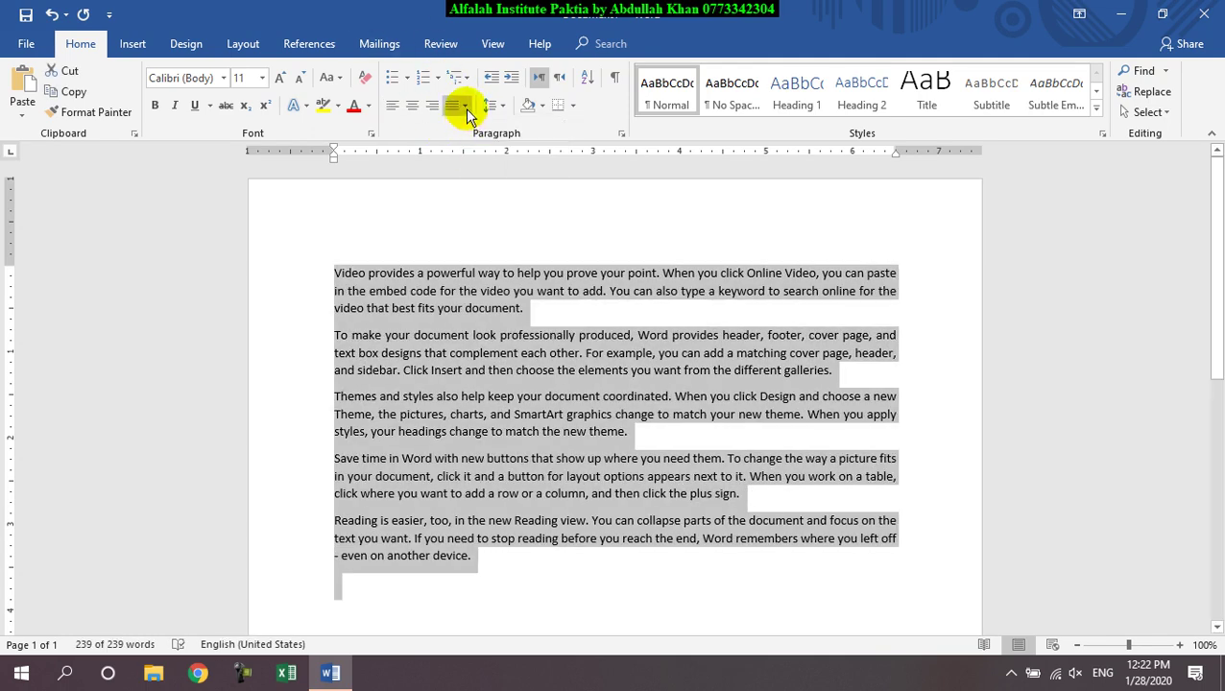
pyautogui.click(490, 172)
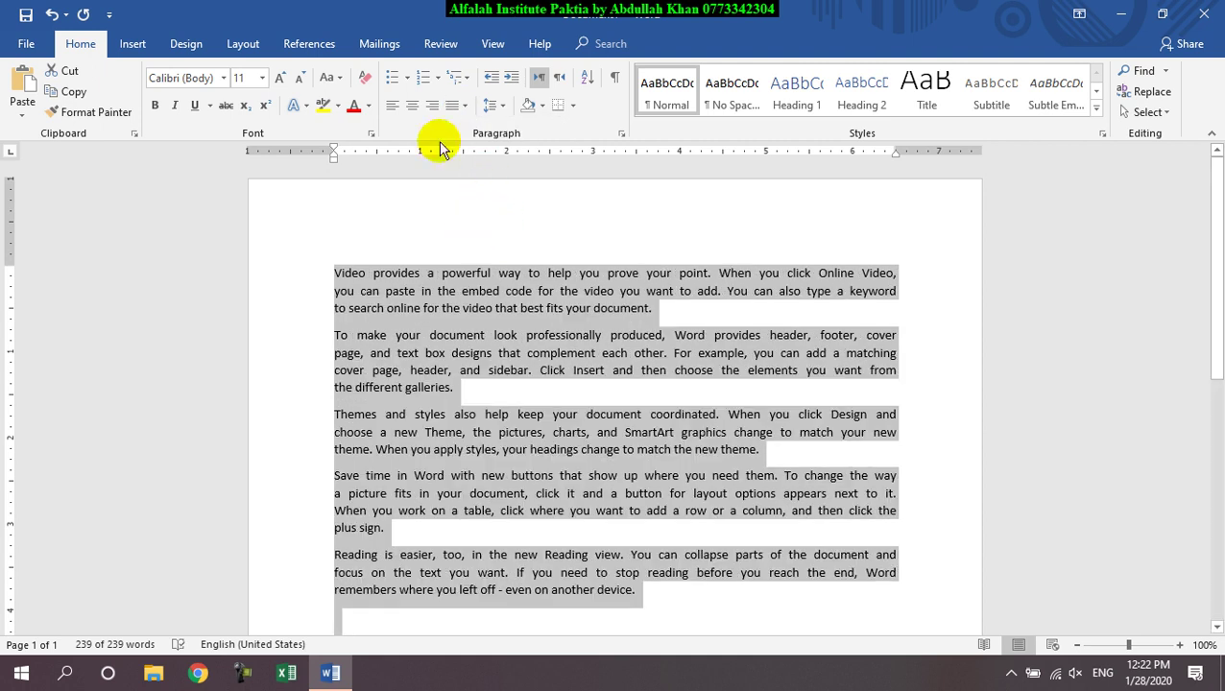
pyautogui.click(453, 104)
pyautogui.click(484, 194)
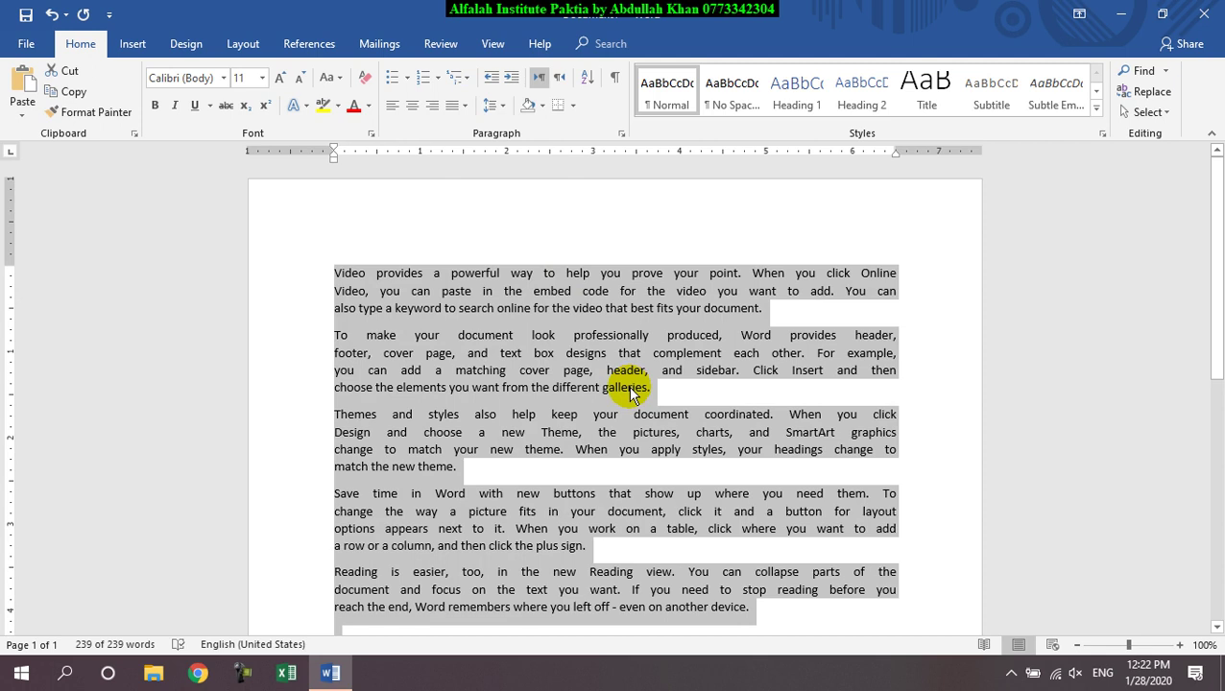
# Step: Replace the sample text with the right-aligned Pashto text "زما نوم", using the Pashto keyboard
pyautogui.press('Delete')
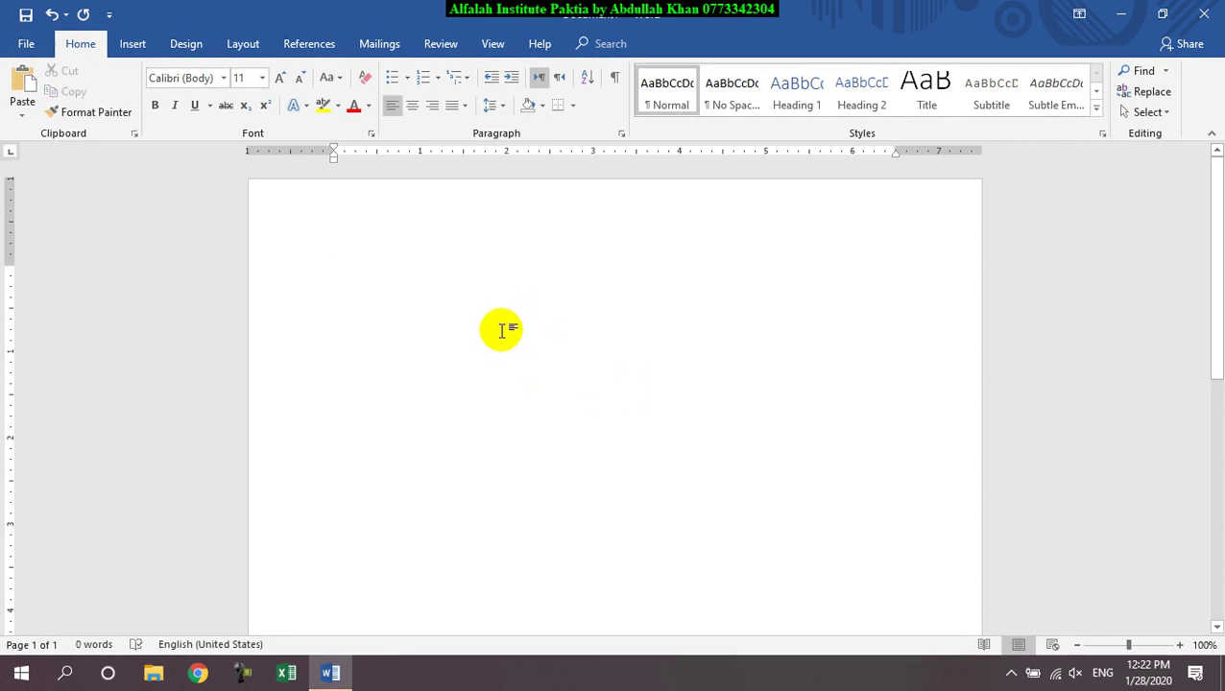
pyautogui.hotkey('alt', 'shift')
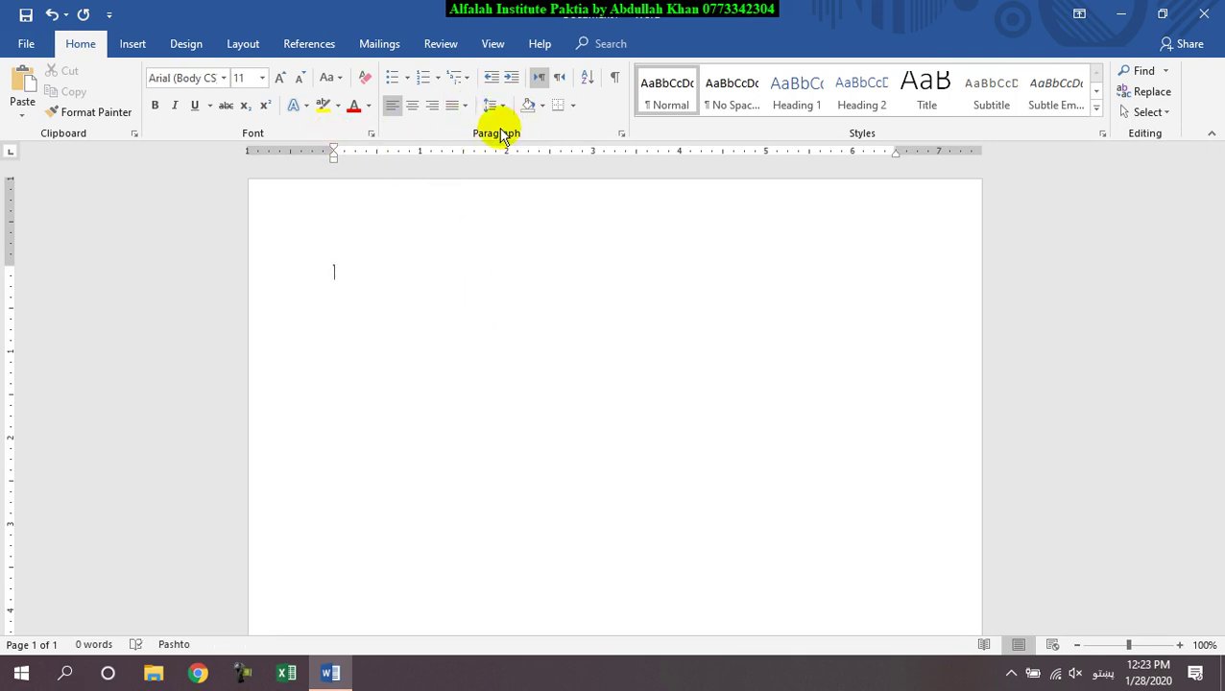
pyautogui.click(432, 105)
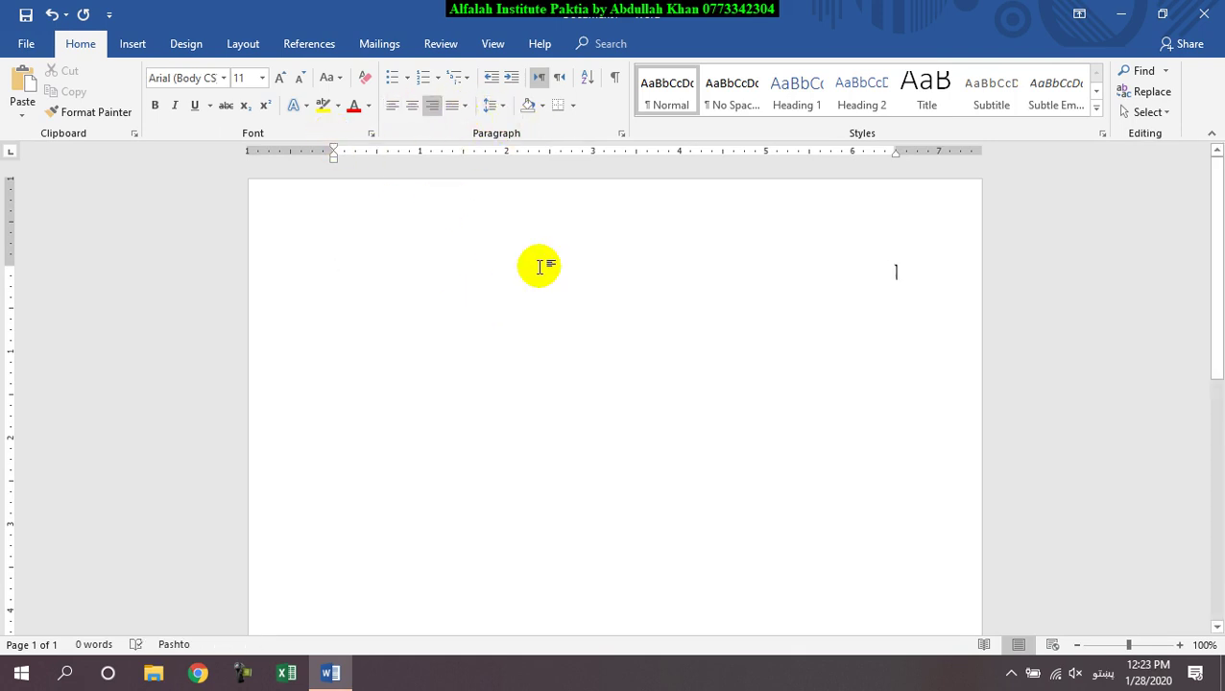
pyautogui.write('زما نوم')
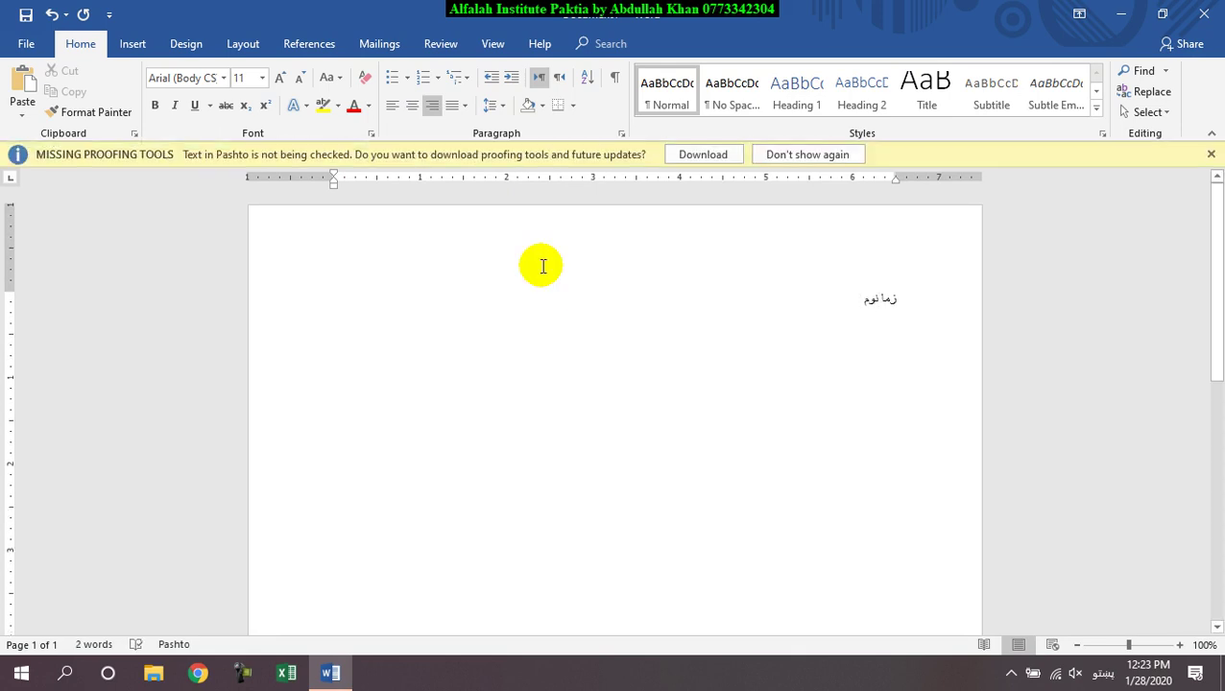
# Step: Turn on airplane mode and dismiss the missing proofing tools notice
pyautogui.press('XF86RFKill')
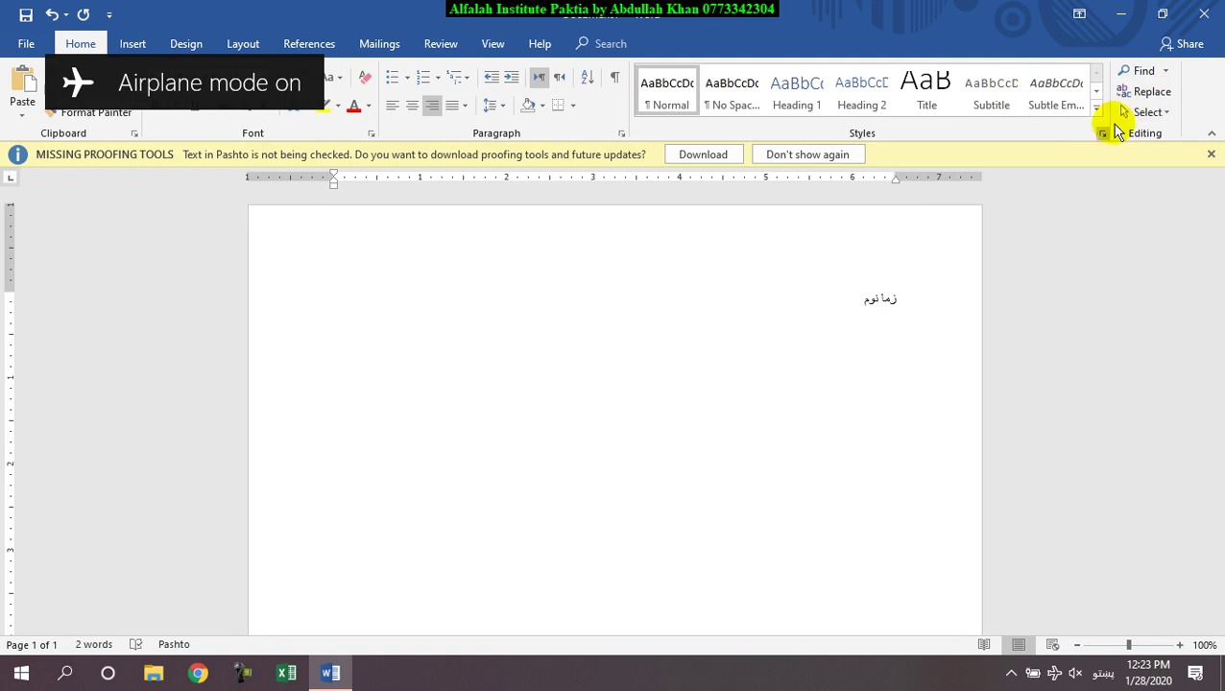
pyautogui.click(1211, 155)
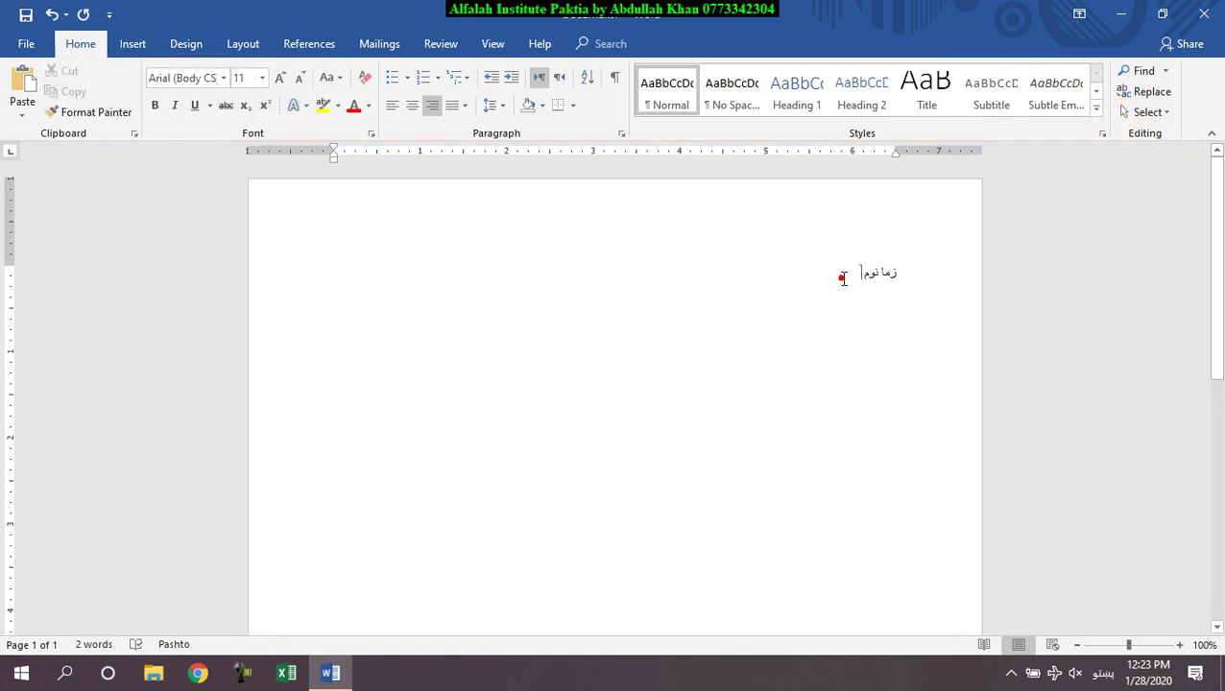
# Step: Continue the line with the first name in Pashto, the same name in English, and the Pashto word "دی"
pyautogui.click(842, 278)
pyautogui.write('کړ')
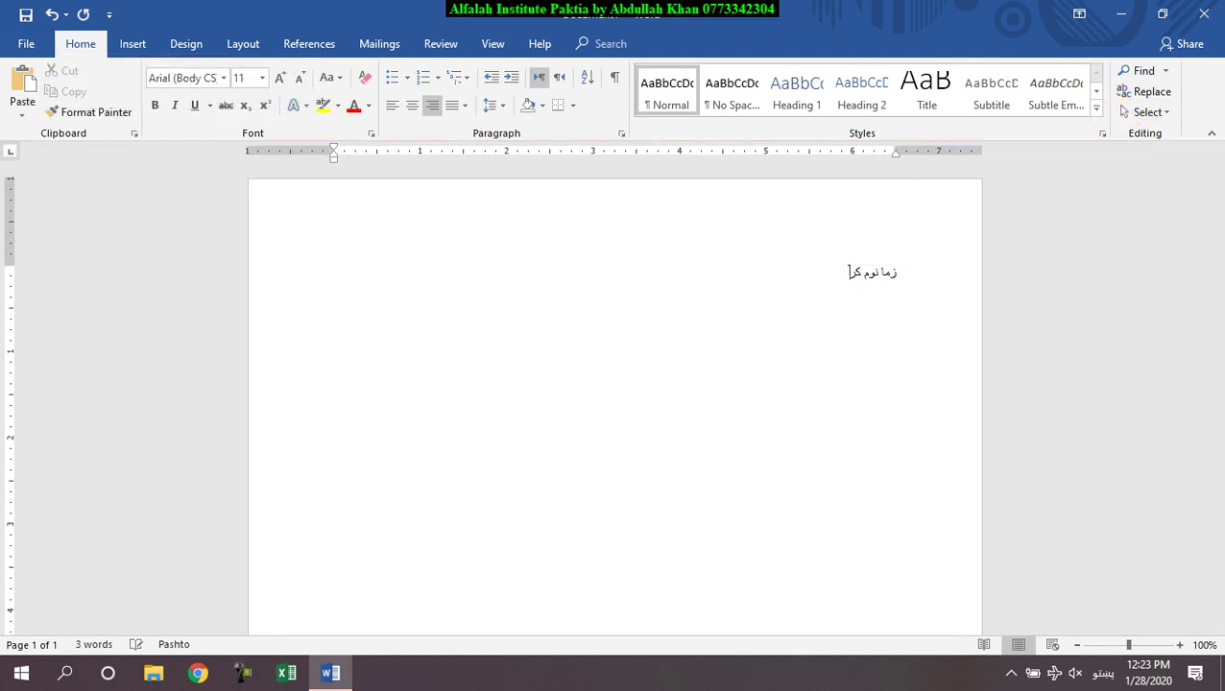
pyautogui.hotkey('alt', 'shift')
pyautogui.write('»ش')
pyautogui.hotkey('alt', 'shift')
pyautogui.write('Karim')
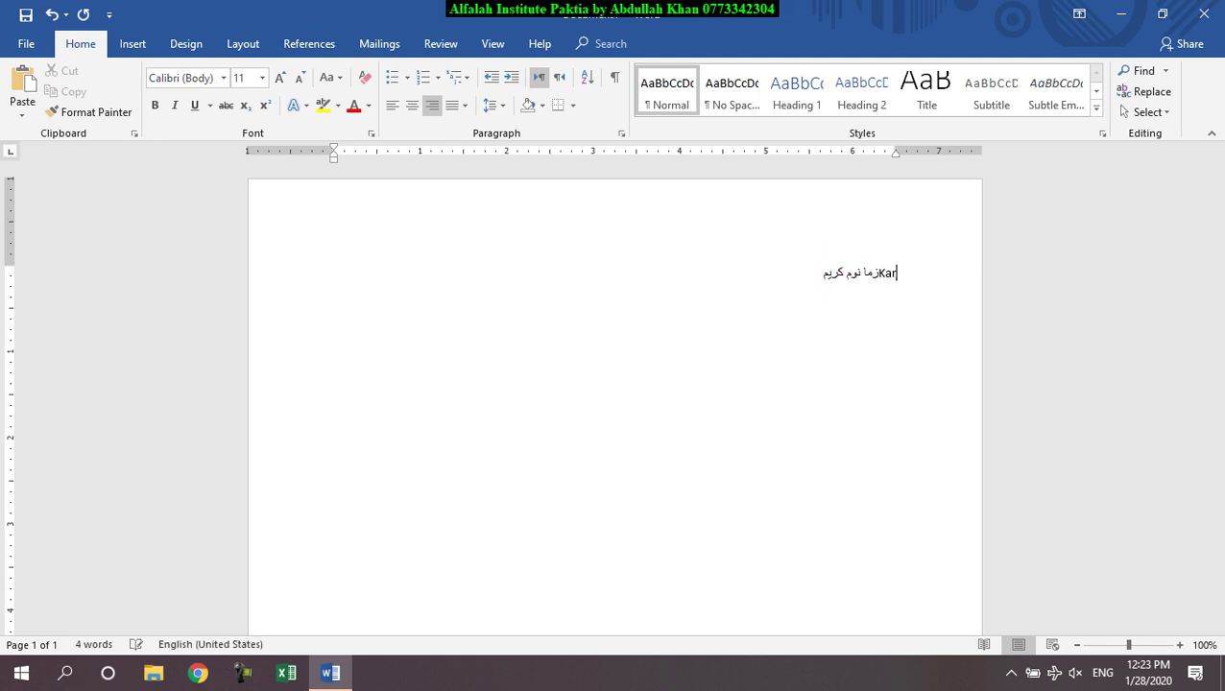
pyautogui.hotkey('alt', 'shift')
pyautogui.write('دی')
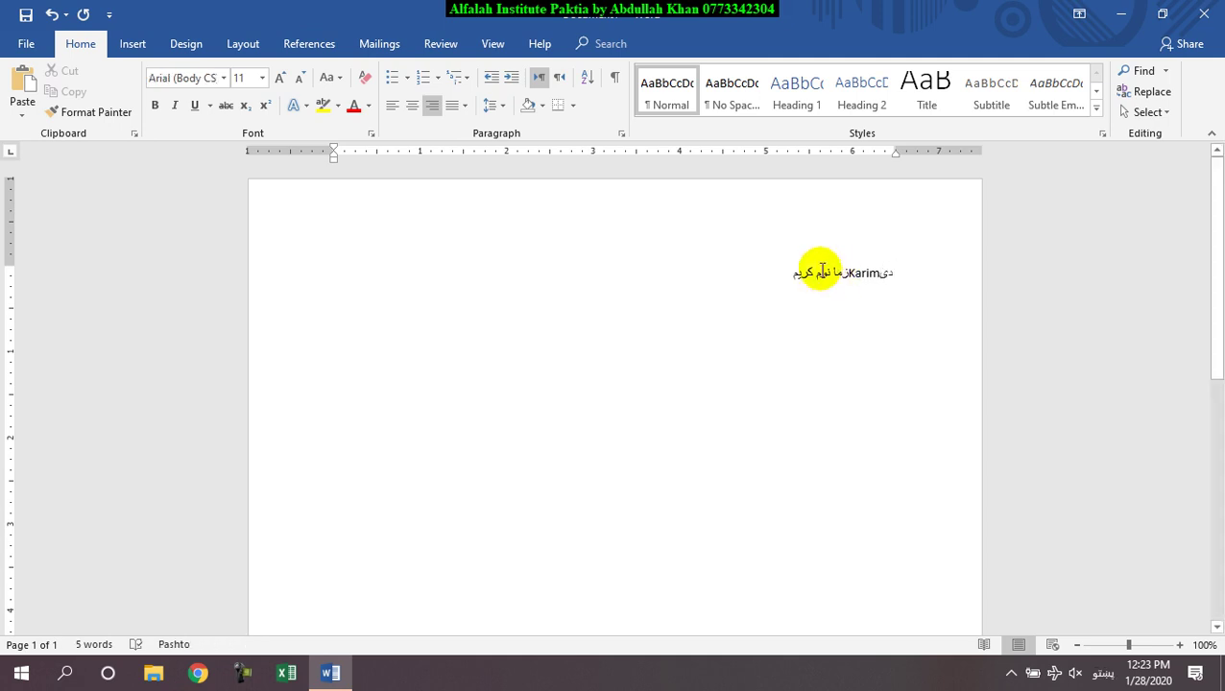
# Step: Enlarge the whole mixed Pashto and English line to 16 pt
pyautogui.scroll(5, 829, 272)
pyautogui.hotkey('ctrl', 'a')
pyautogui.hotkey('ctrl', 'shift', '.')
pyautogui.hotkey('ctrl', 'shift', '.')
pyautogui.hotkey('ctrl', 'shift', '.')
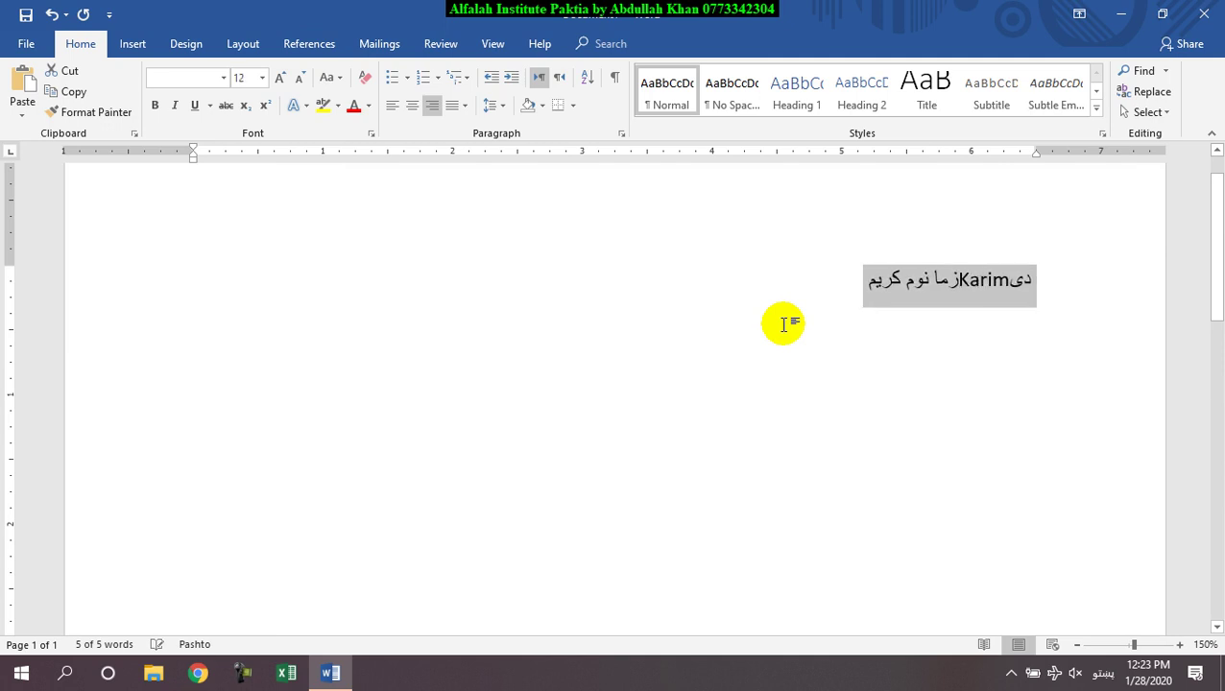
pyautogui.scroll(-1, 638, 338)
pyautogui.scroll(-2, 638, 338)
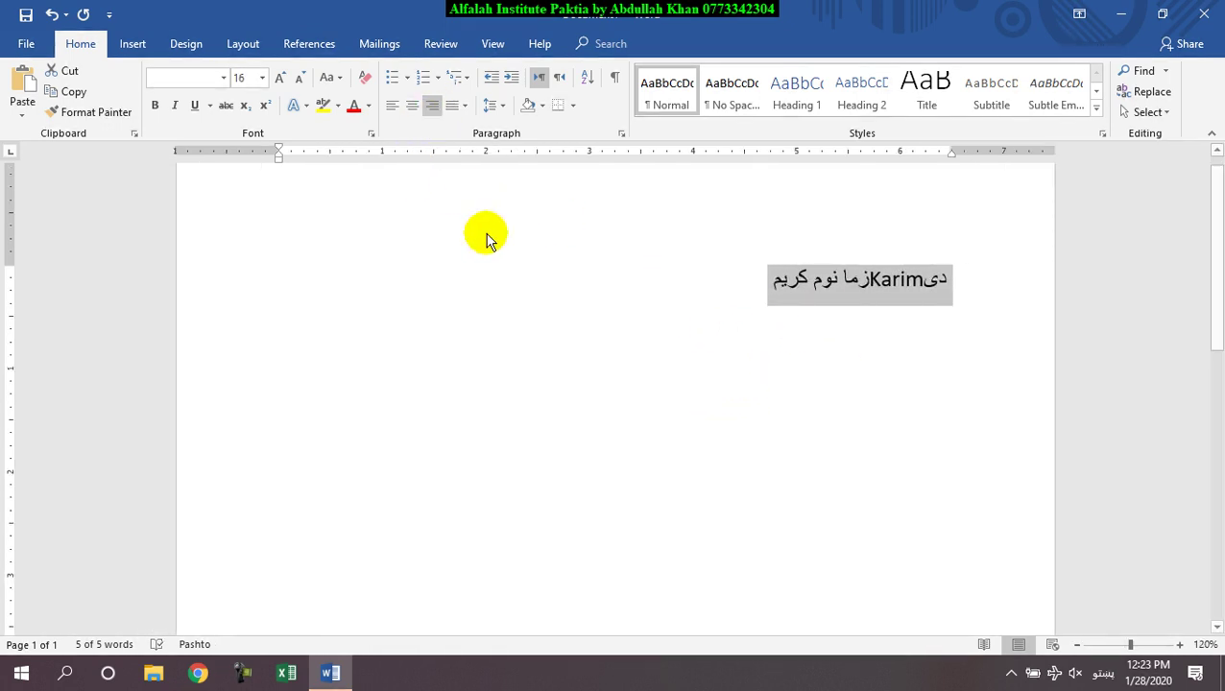
# Step: Clear the page and give the empty paragraph the Normal style with right-to-left text direction
pyautogui.press('Delete')
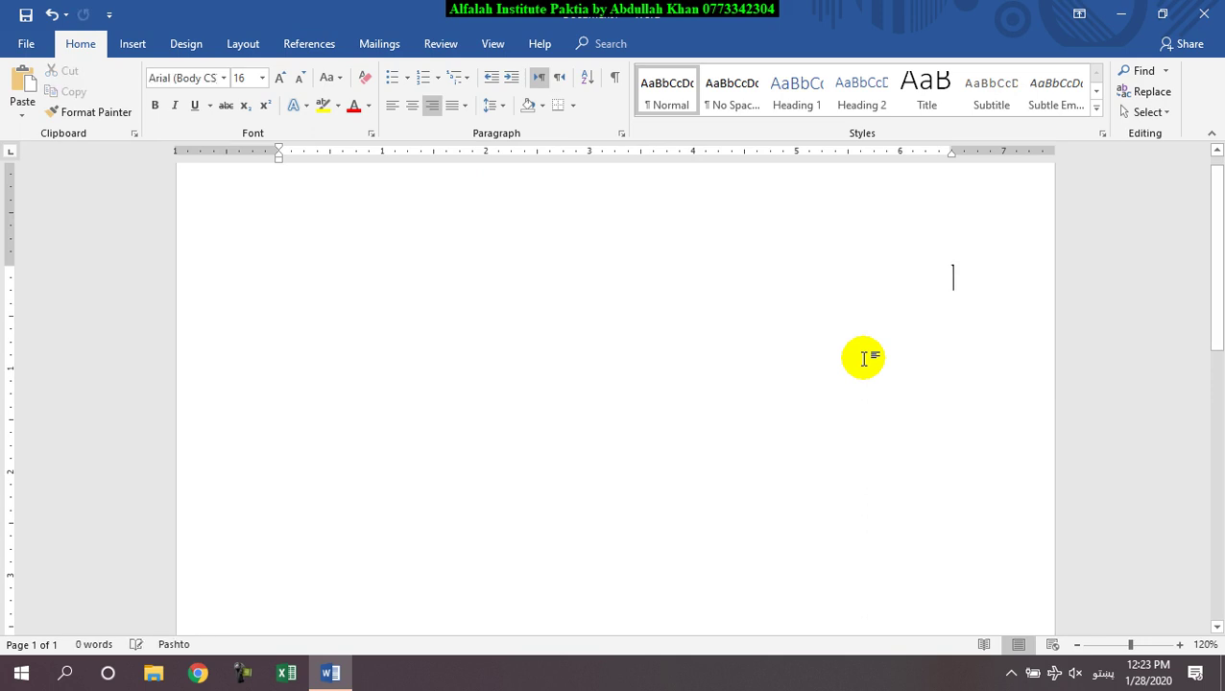
pyautogui.hotkey('ctrl', 'shift', 'n')
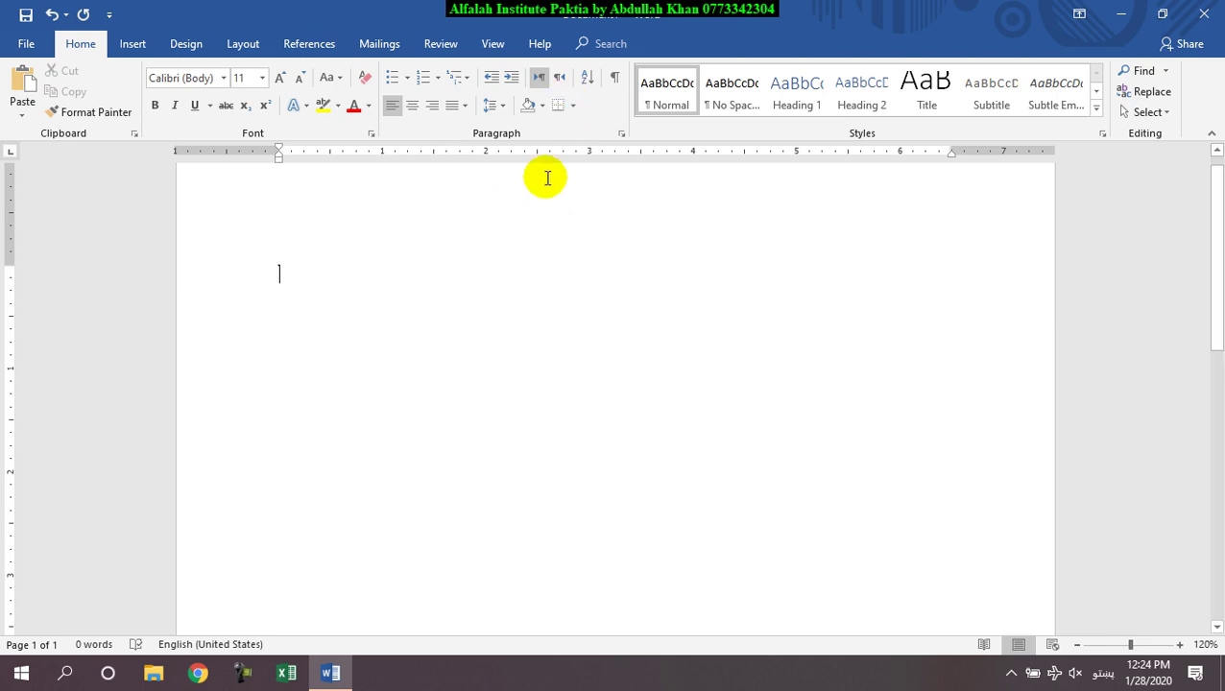
pyautogui.click(561, 78)
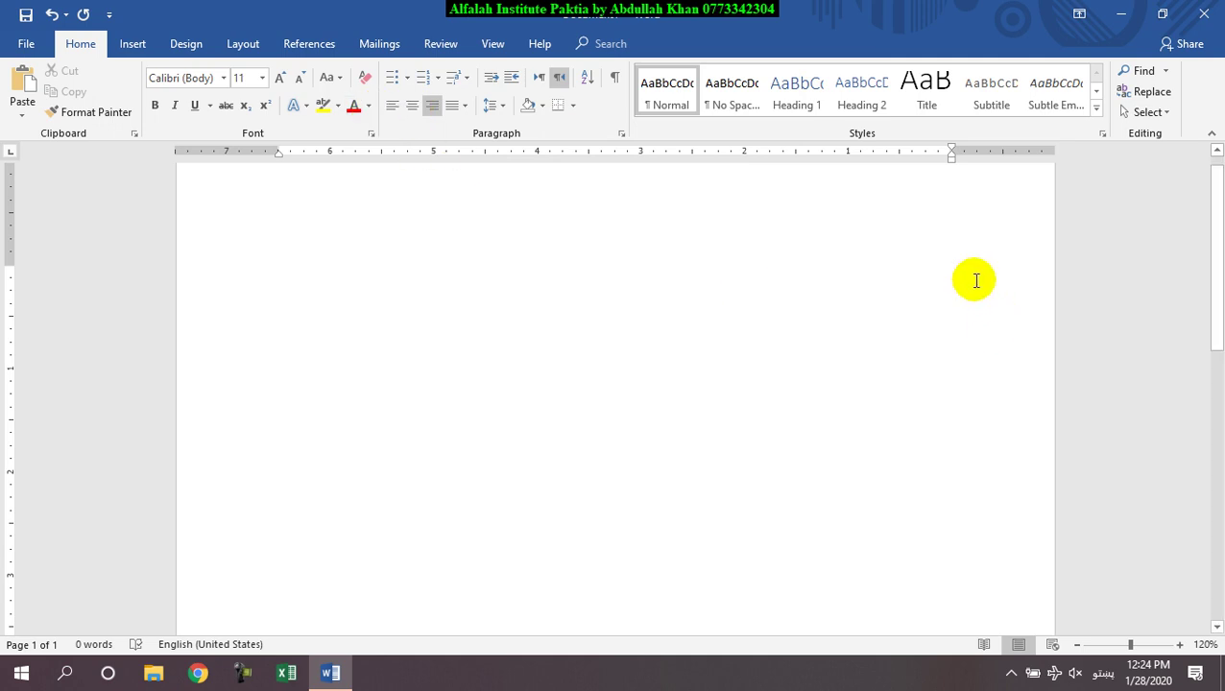
# Step: Write "زما نوم" followed by the first name in Pashto and in English, ending the sentence with "دی."
pyautogui.write('زما نوم کریم')
pyautogui.hotkey('alt', 'shift')
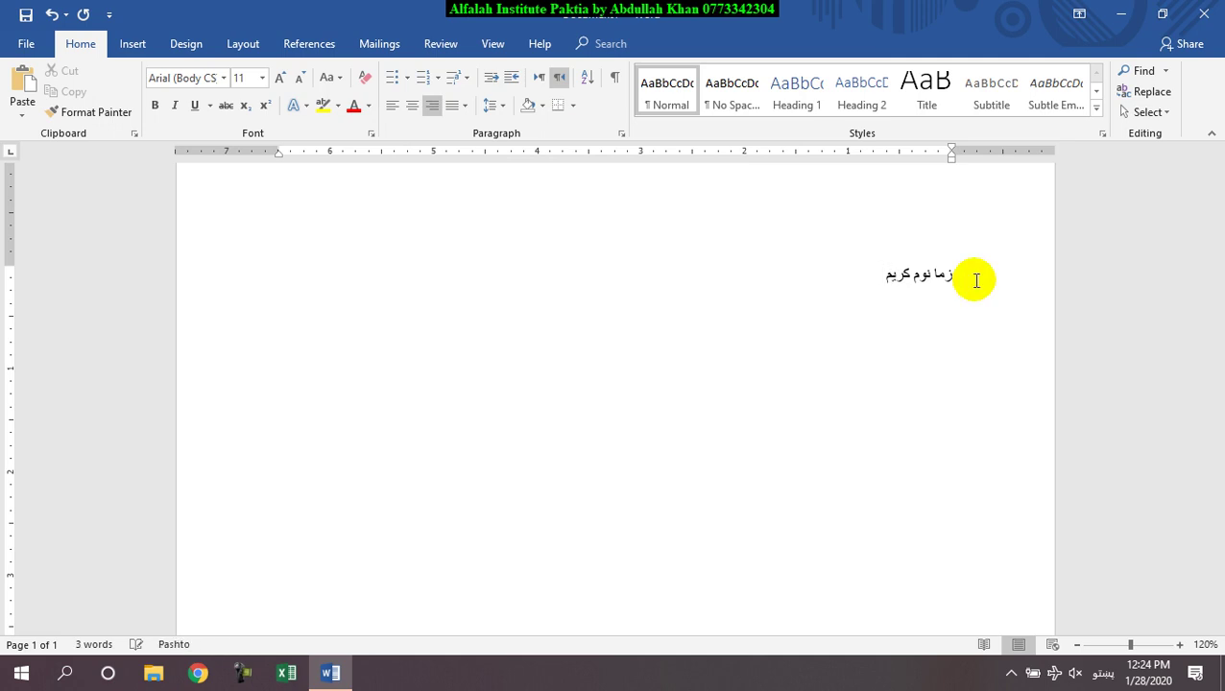
pyautogui.hotkey('alt', 'shift')
pyautogui.write('Karim')
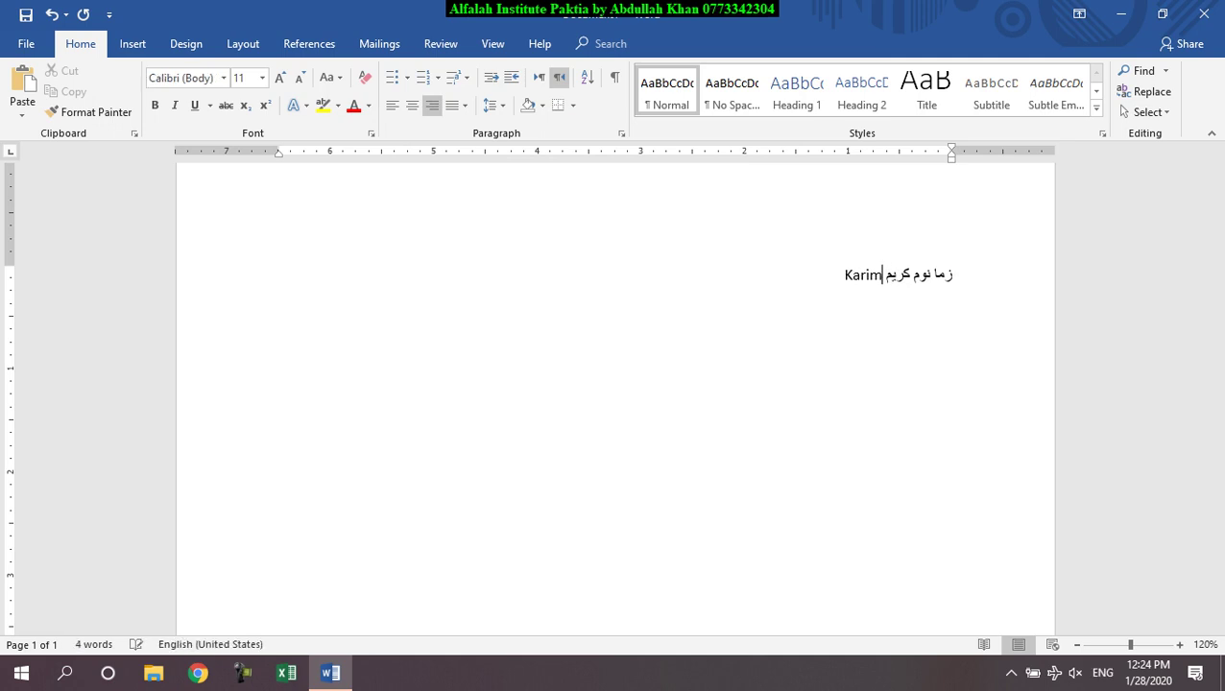
pyautogui.hotkey('alt', 'shift')
pyautogui.write('دی.')
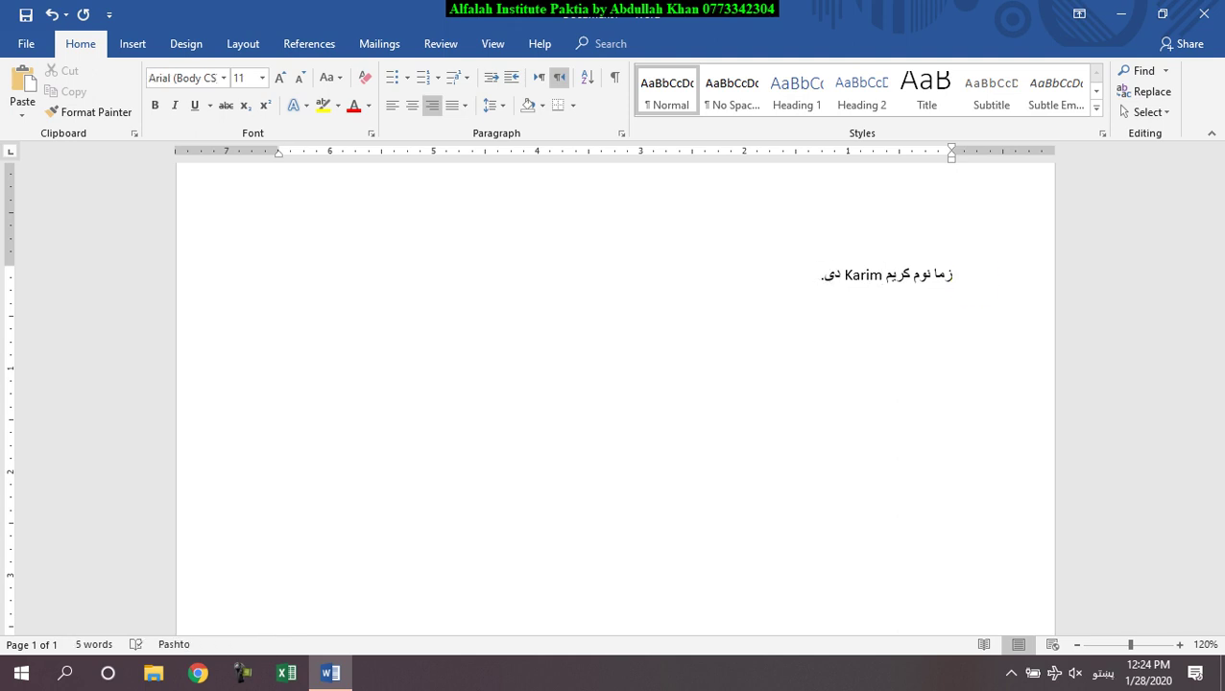
# Step: Continue the paragraph with "زه په الفلاح کورس کي کمپیوټر زده کړه کوم. موږ اوس ورډ پروګرام ته رسېدلي یو او نن څلورم درس وایو."
pyautogui.write(' زه په الفلاح کورس کې')
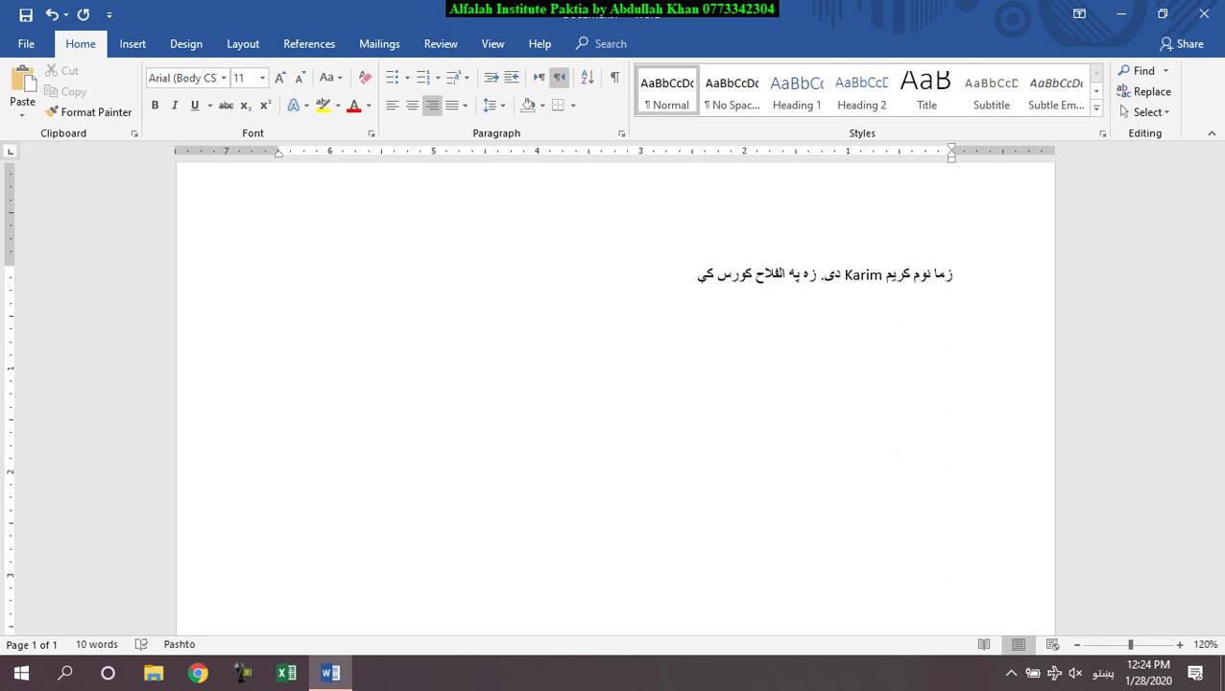
pyautogui.write(' کمپیوټر زده کړه کوم. موږ اوس')
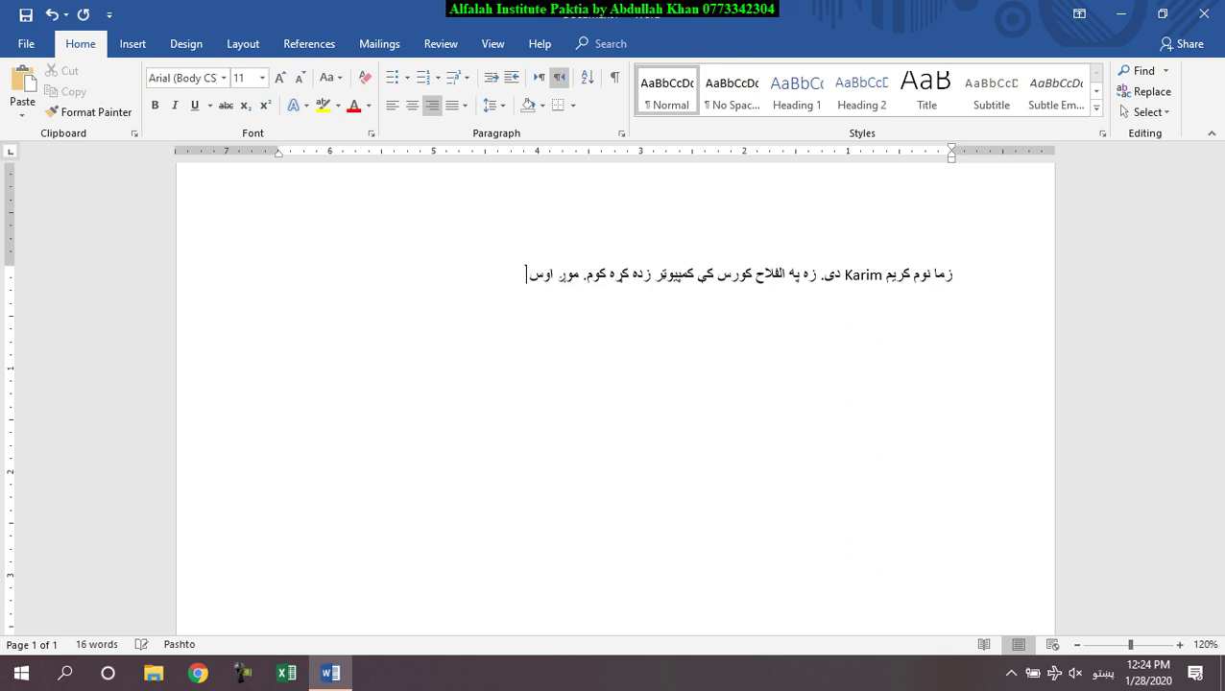
pyautogui.write(' مور اوس ورځ پروګرام ته رسېدلي یو او ن')
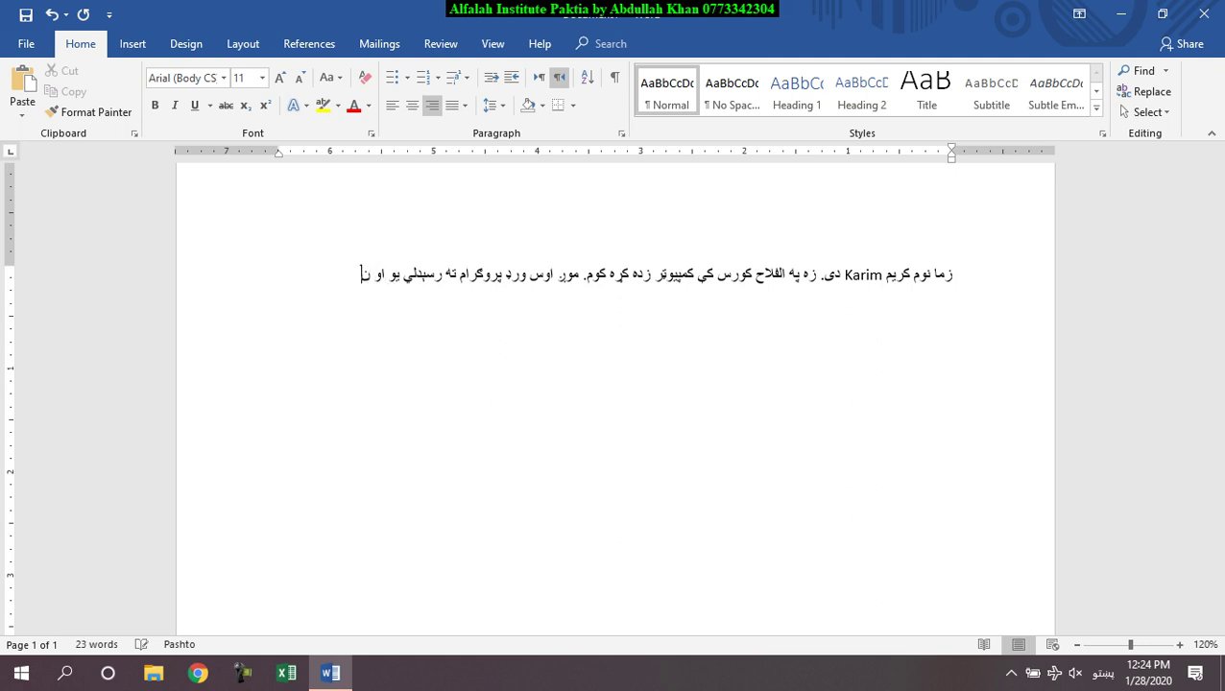
pyautogui.write('يو او ئن ځل')
pyautogui.write('يو')
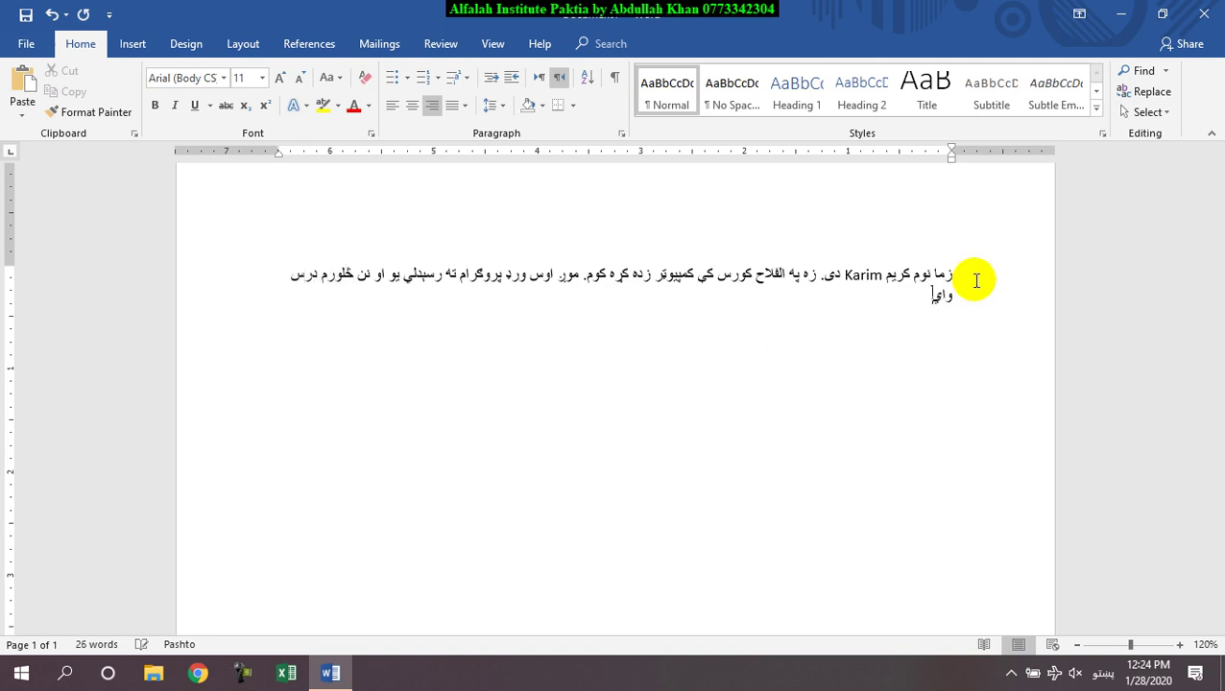
pyautogui.write('.')
# Step: Copy the whole Pashto text and paste it twice at the end of the same paragraph
pyautogui.hotkey('ctrl', 'a')
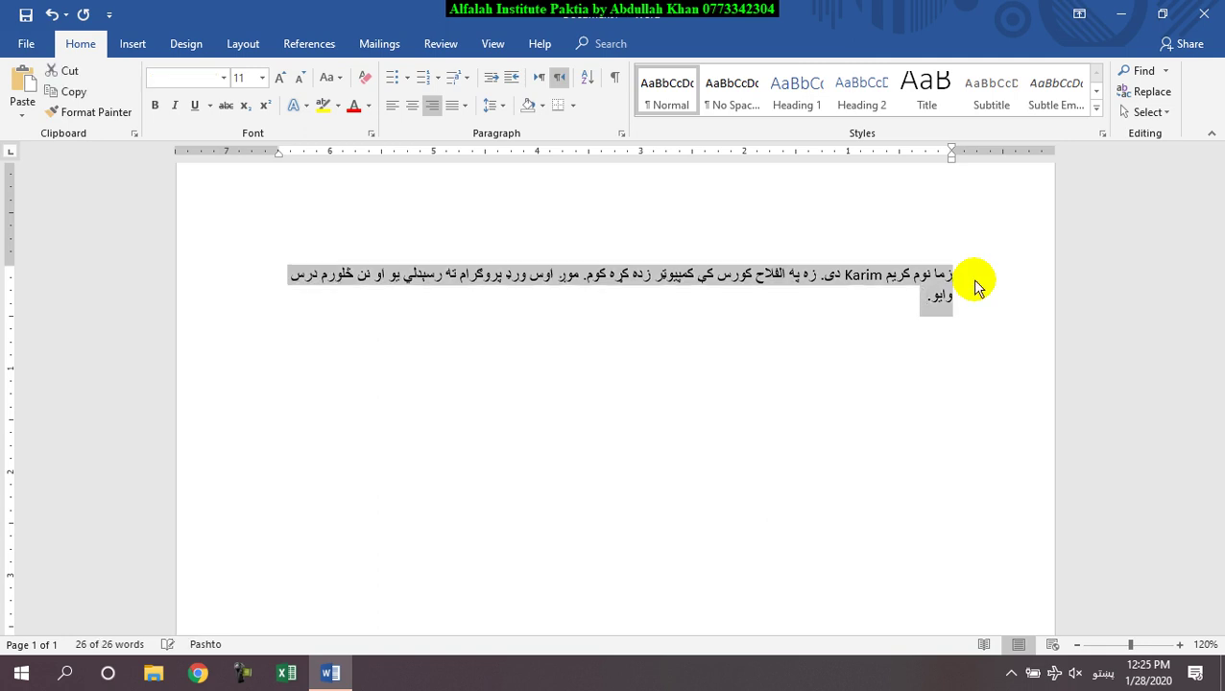
pyautogui.click(903, 303)
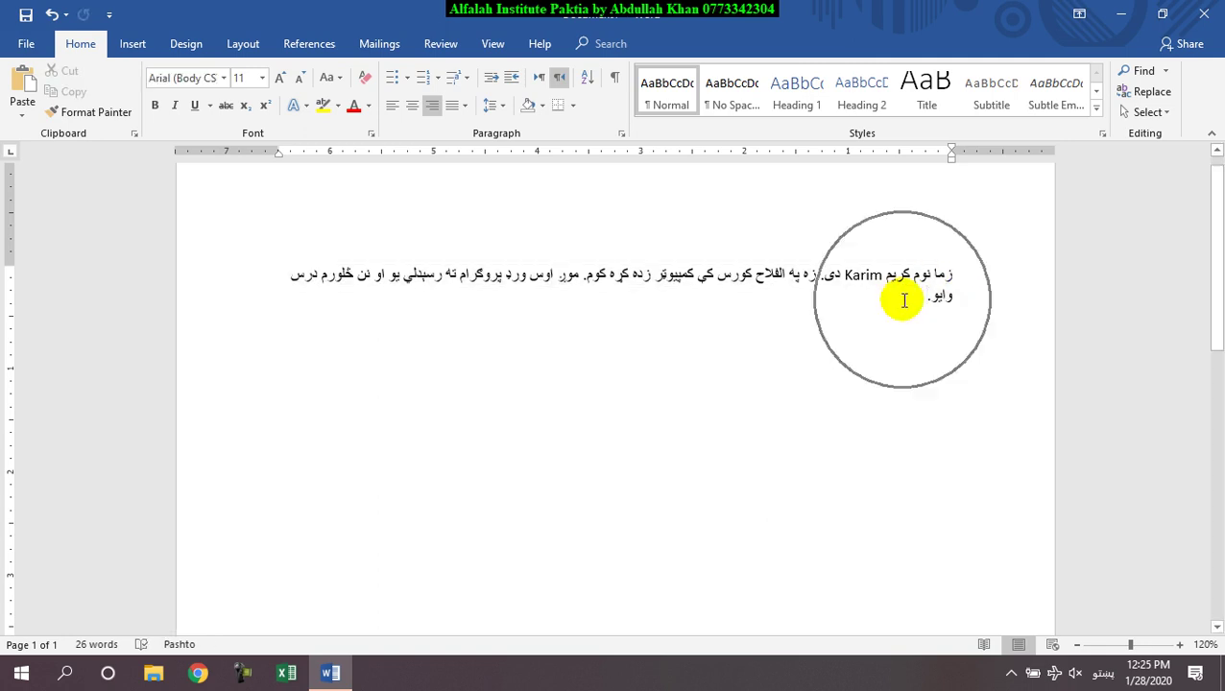
pyautogui.write('زما نوم كريم Karim دى. زه په الفلاح كورس كي كمپيوټر زده كړه كوم. موږ اوس ورډ پروګرام ته رسيدلي يو او نن څلورم درس وايو.')
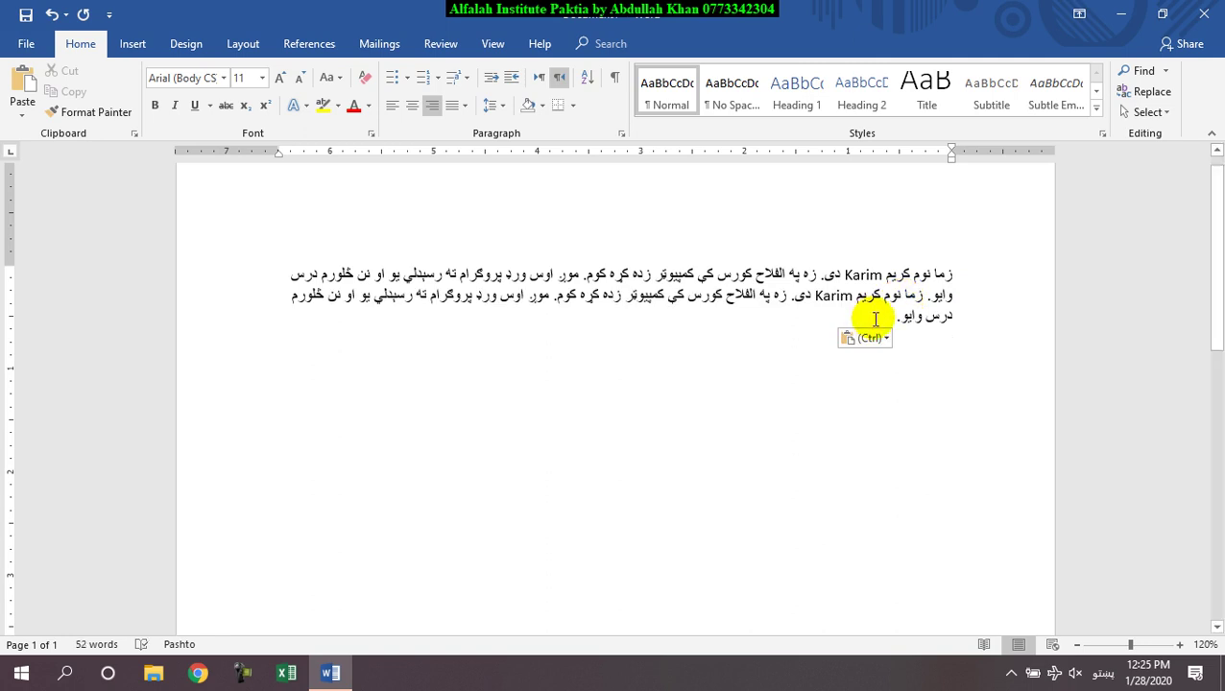
pyautogui.write('زما نوم کريم Karim دی. زه په الفلاح کورس کي کمپيوټر زده کړه کوم. موږ اوس ورډ پروګرام ته رسېدلي يو او نن څلورم درس وايو.')
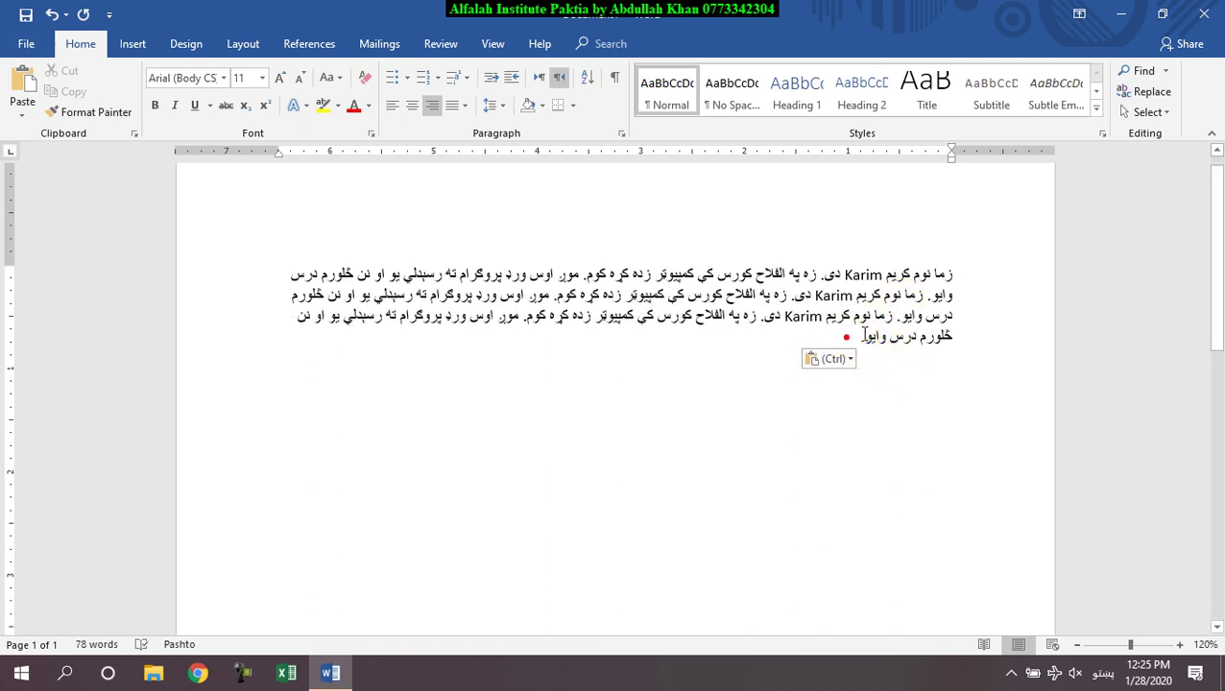
# Step: Copy the entire paragraph and paste it as a second paragraph below the first
pyautogui.moveTo(864, 338); pyautogui.dragTo(958, 279)
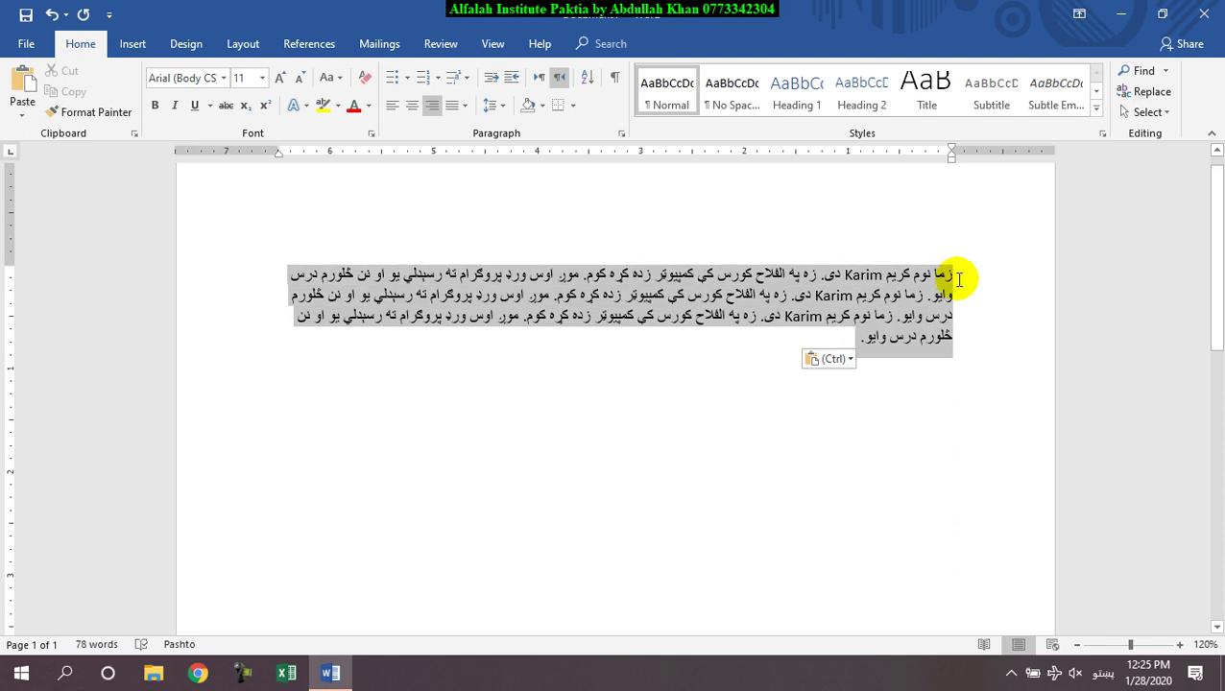
pyautogui.click(911, 375)
pyautogui.write('زما نوم کريم Karim دی. زه په الفلاح کورس کي کمپيوټر زده کړه کوم. موږ اوس ورډ پروګرام ته رسيدلي يو او نن څلورم درس وايو. زما نوم کريم Karim دی. زه په الفلاح کورس کي کمپيوټر زده کړه کوم. موږ اوس ورډ پروګرام ته رسيدلي يو او نن څلورم درس وايو. زما نوم کريم Karim دی. زه په الفلاح کورس کي کمپيوټر زده کړه کوم. موږ اوس ورډ پروګرام ته رسيدلي يو او نن څلورم درس وايو.')
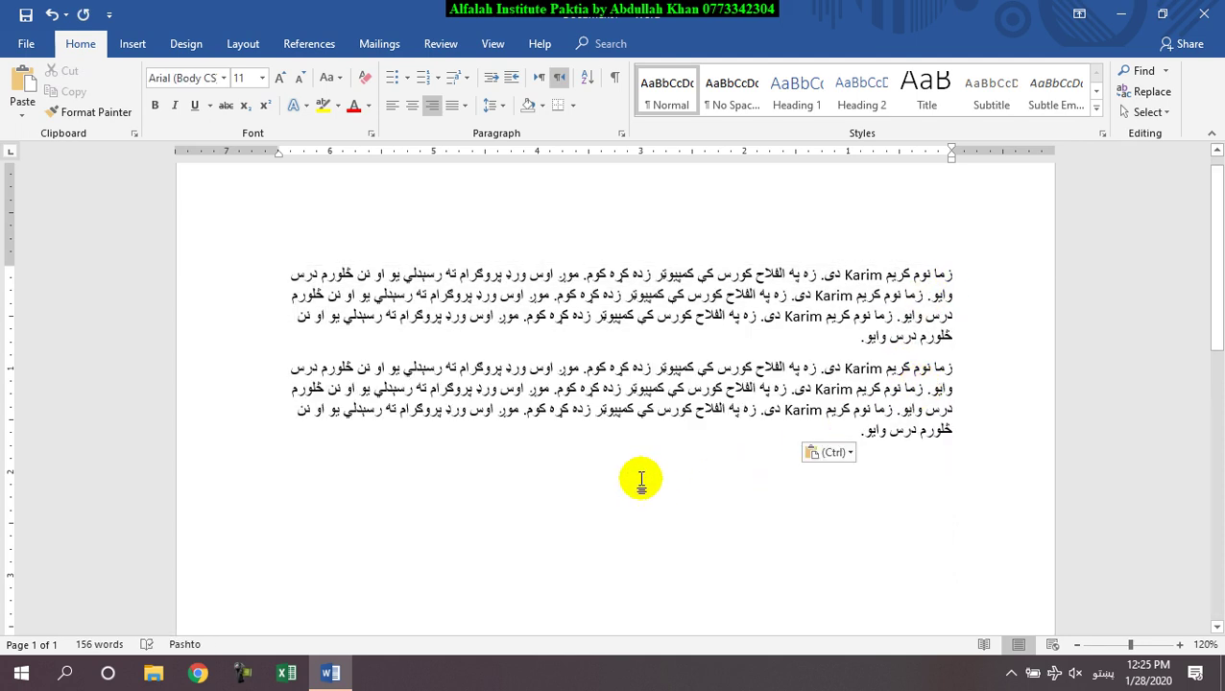
# Step: Change the alignment of all the text to the opposite margin, then center it
pyautogui.hotkey('ctrl', 'a')
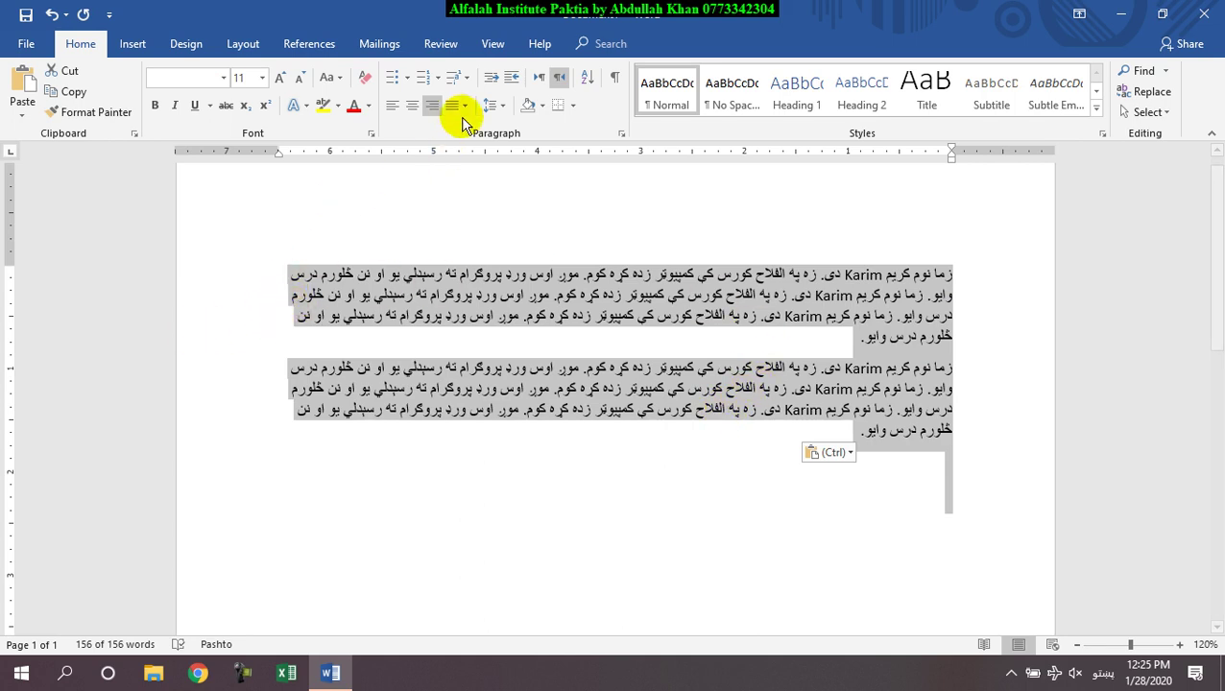
pyautogui.click(392, 107)
pyautogui.click(410, 108)
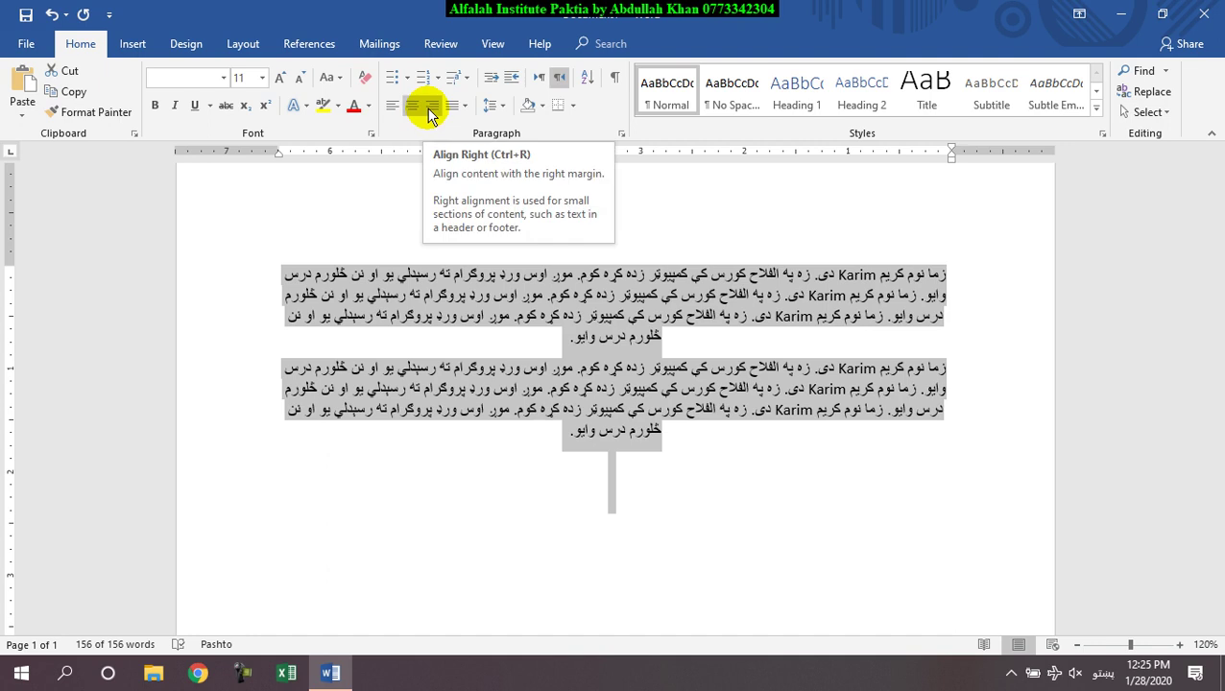
# Step: Right-align the whole text and justify it with the standard Justify option
pyautogui.click(431, 108)
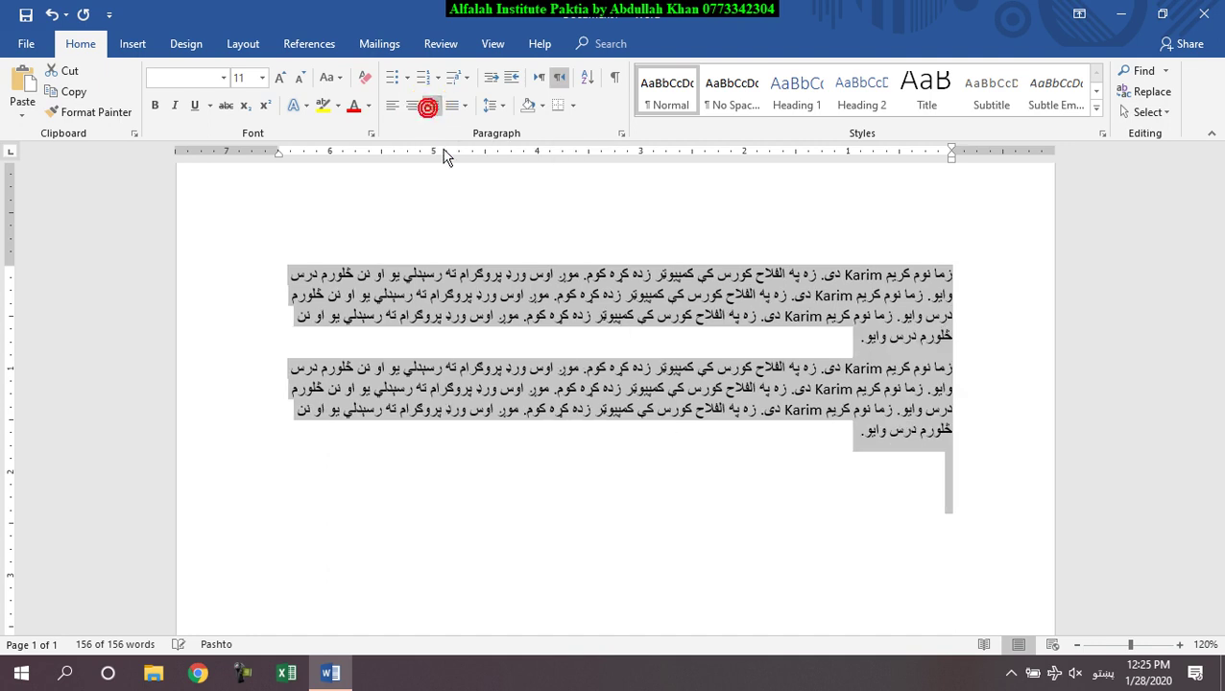
pyautogui.click(464, 106)
pyautogui.click(475, 127)
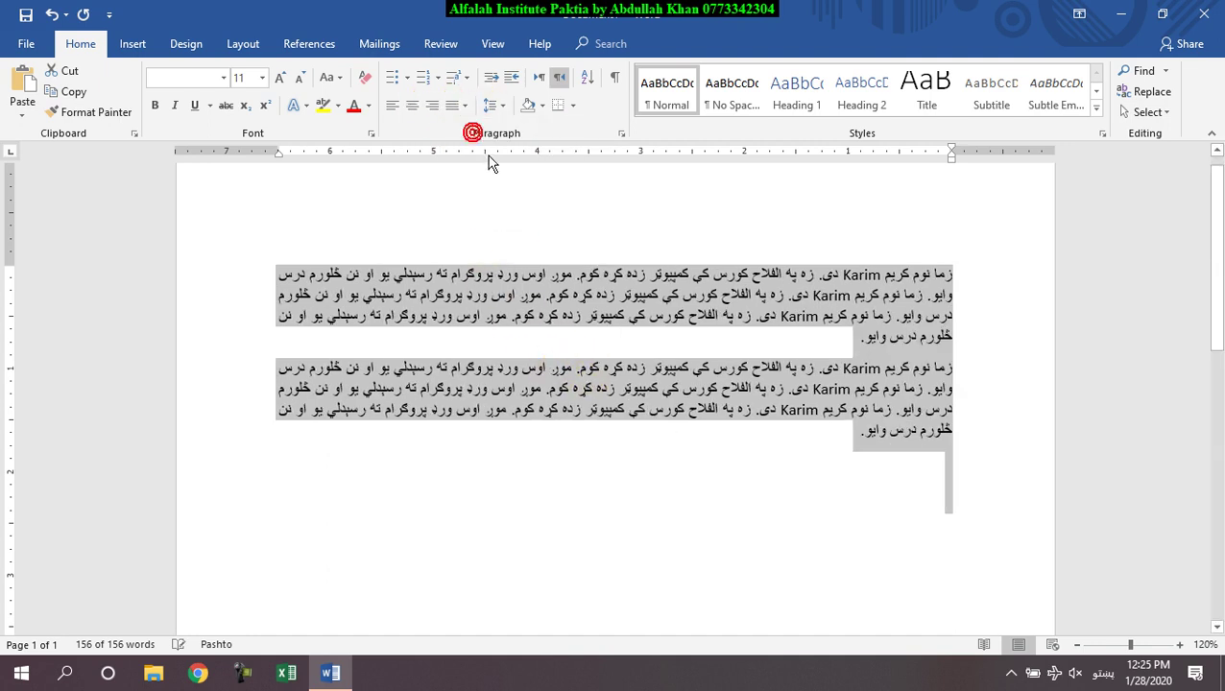
# Step: Apply Justify Low, Justify Medium and finally Justify High to the whole text
pyautogui.click(464, 106)
pyautogui.click(473, 154)
pyautogui.click(464, 105)
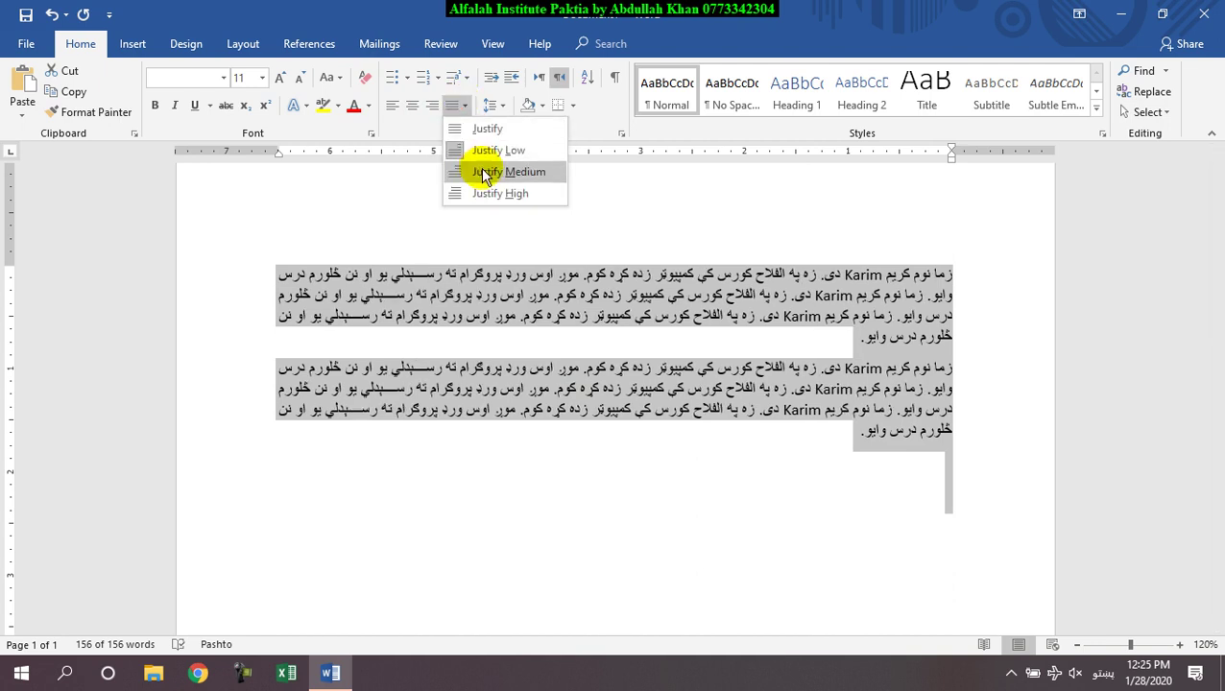
pyautogui.click(482, 171)
pyautogui.click(463, 106)
pyautogui.click(486, 190)
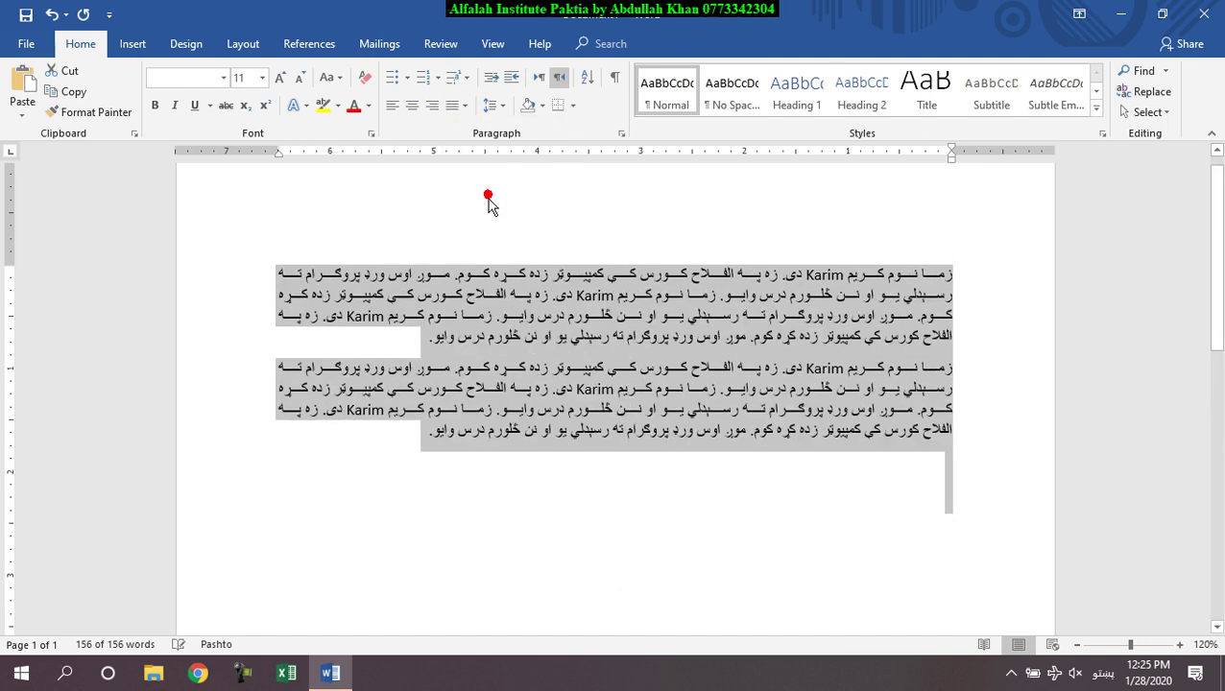
pyautogui.click(863, 368)
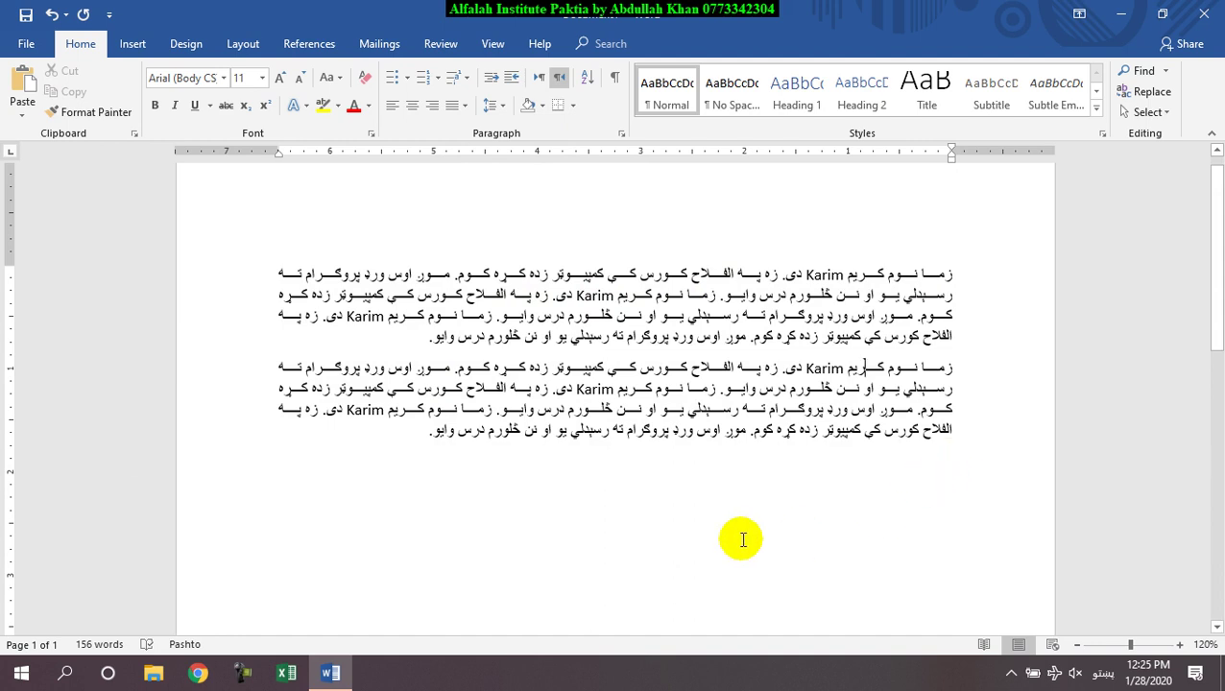
pyautogui.keyDown('ctrl'); pyautogui.scroll(4, 742, 539); pyautogui.keyUp('ctrl')
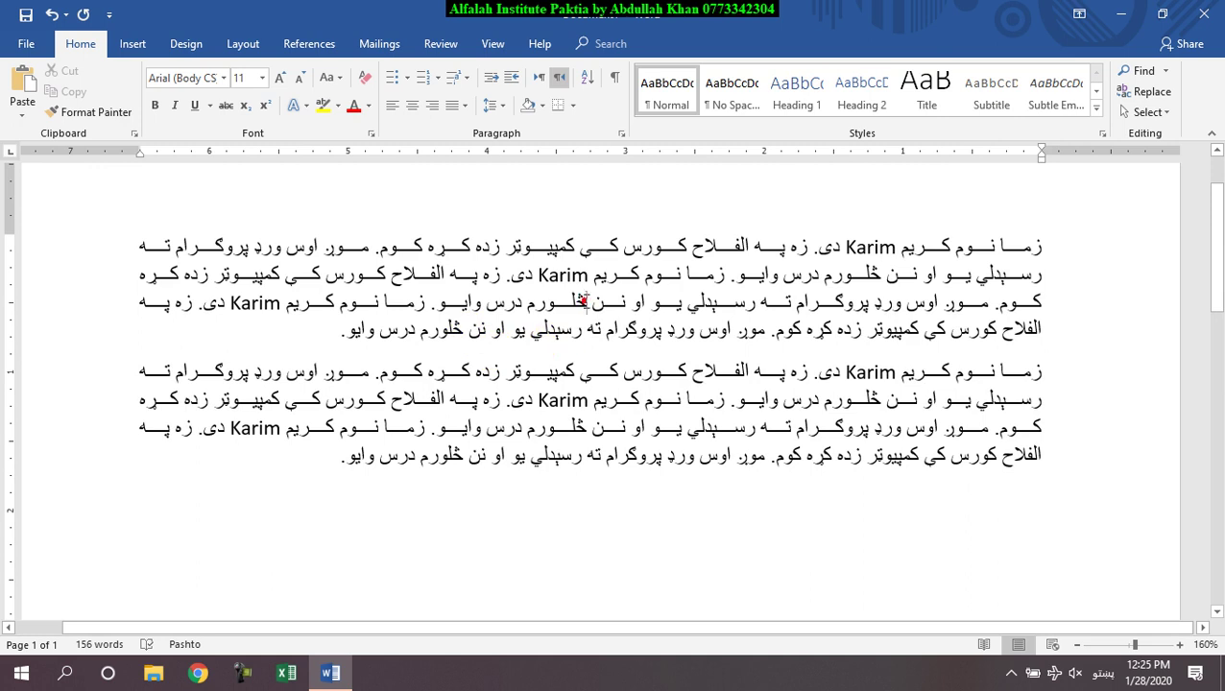
# Step: Right-align the first paragraph and manually stretch its opening word "زما" and the Pashto name after it with long kashida runs
pyautogui.click(434, 108)
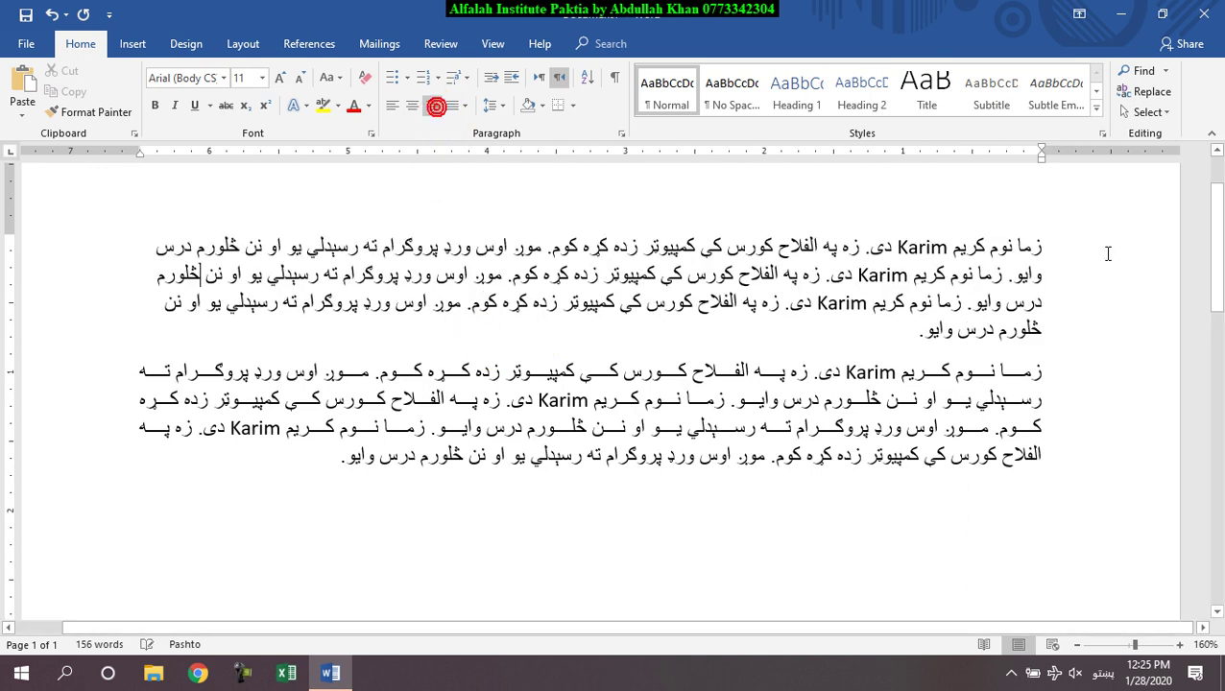
pyautogui.click(1018, 248)
pyautogui.click(1020, 247)
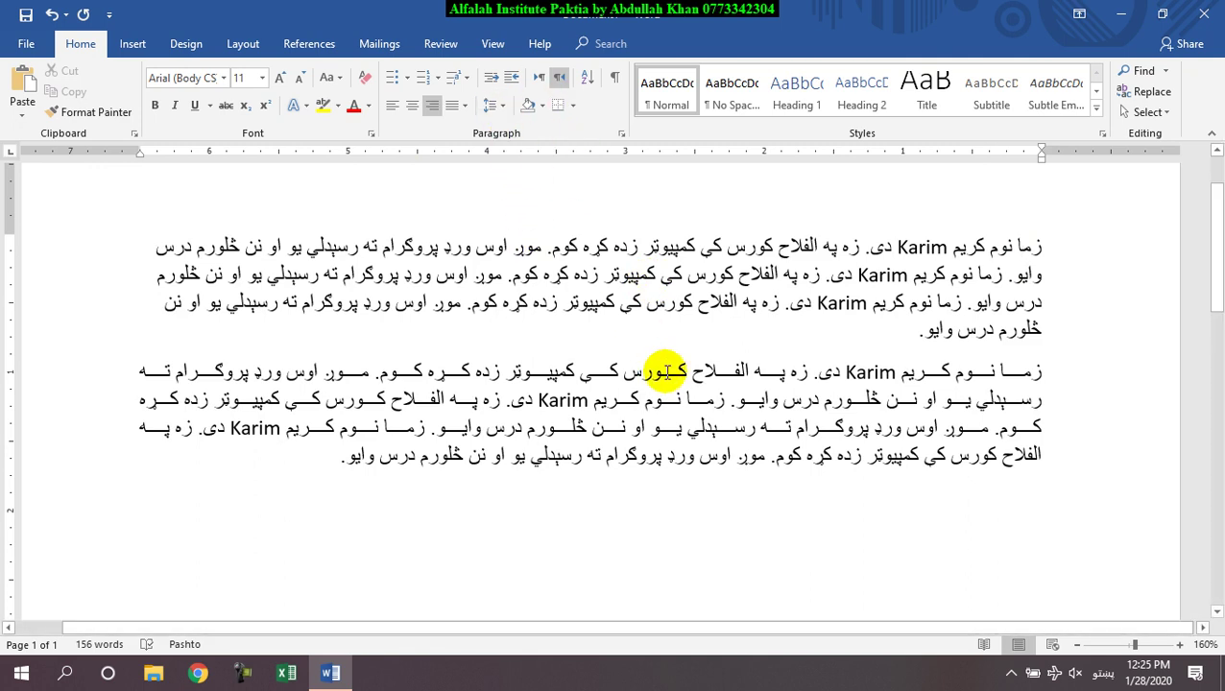
pyautogui.write('ـــــــــــــــــــــــــ')
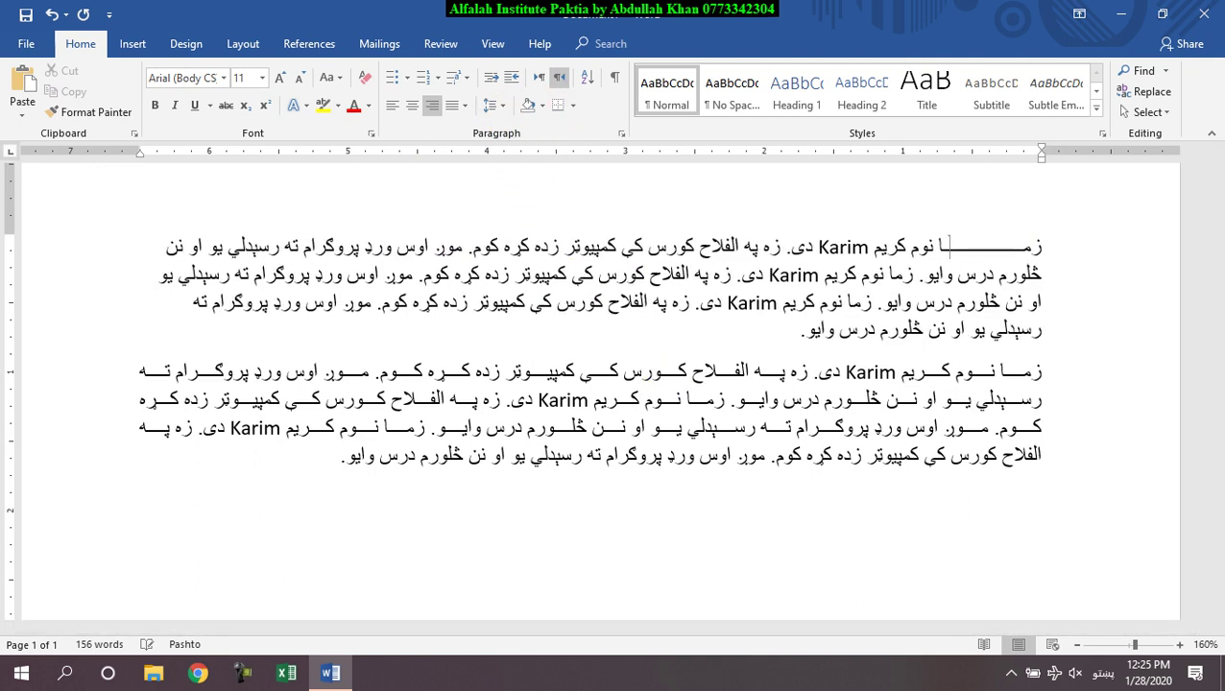
pyautogui.write('ــــــــــــــــــــــ')
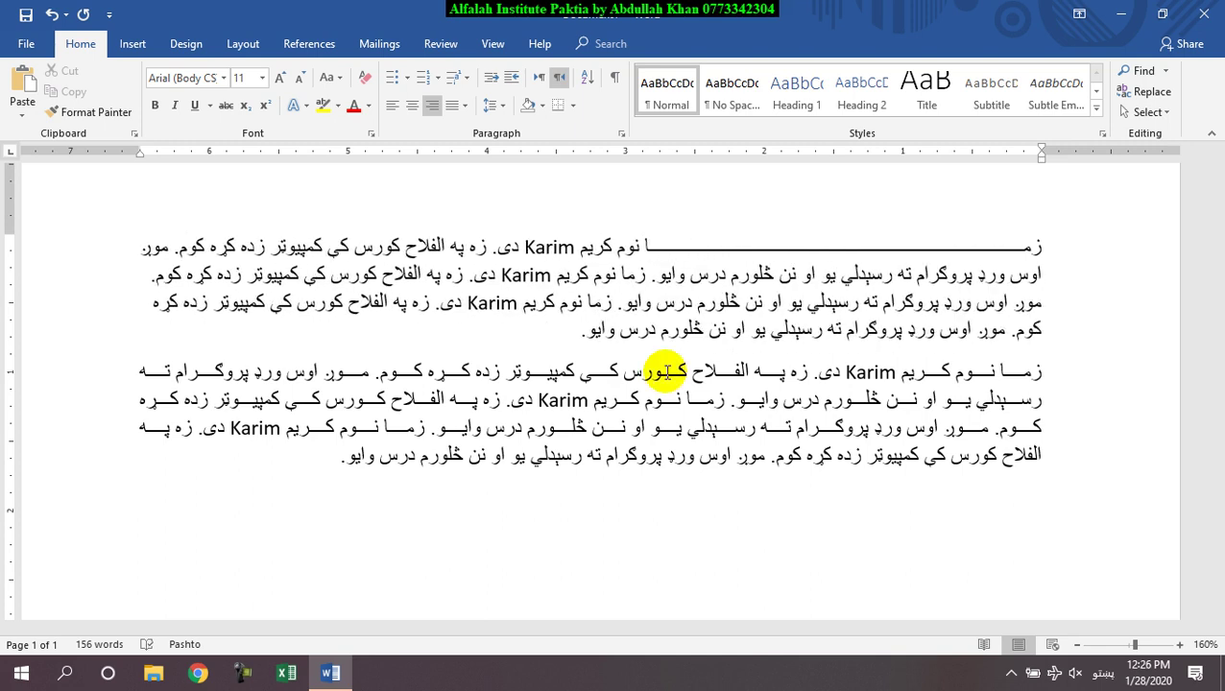
pyautogui.click(601, 247)
pyautogui.write('ــــــــــــــــــــــــــــــــــــــــــــ')
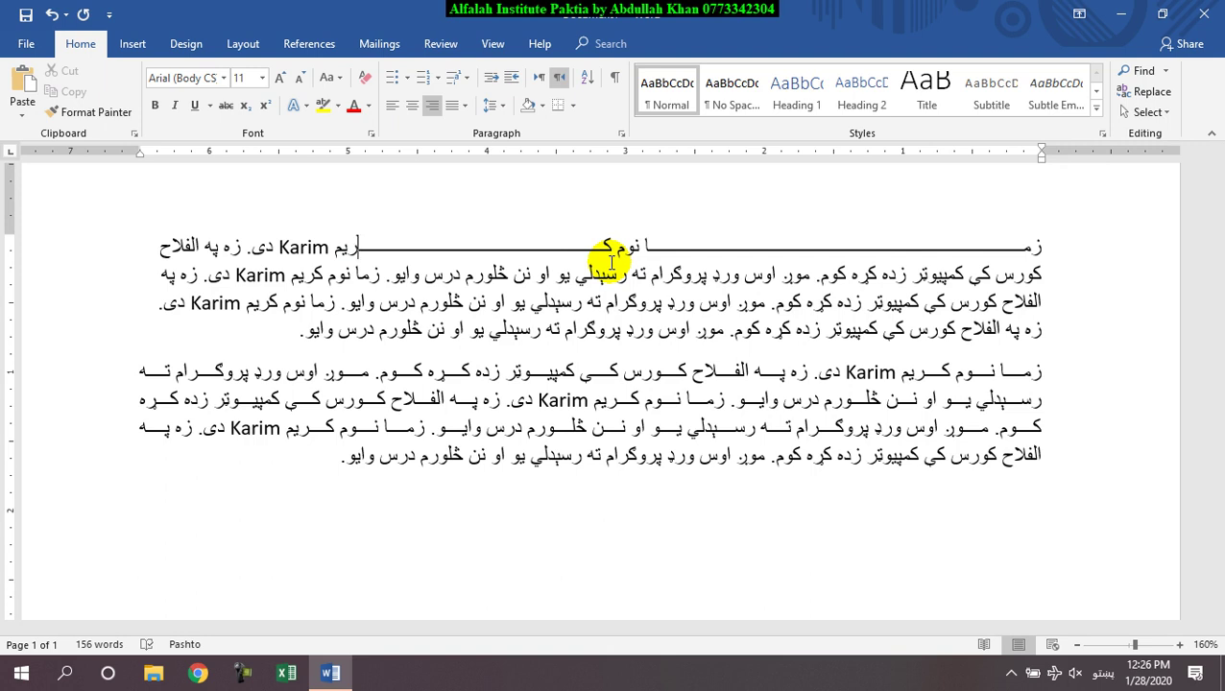
pyautogui.click(464, 105)
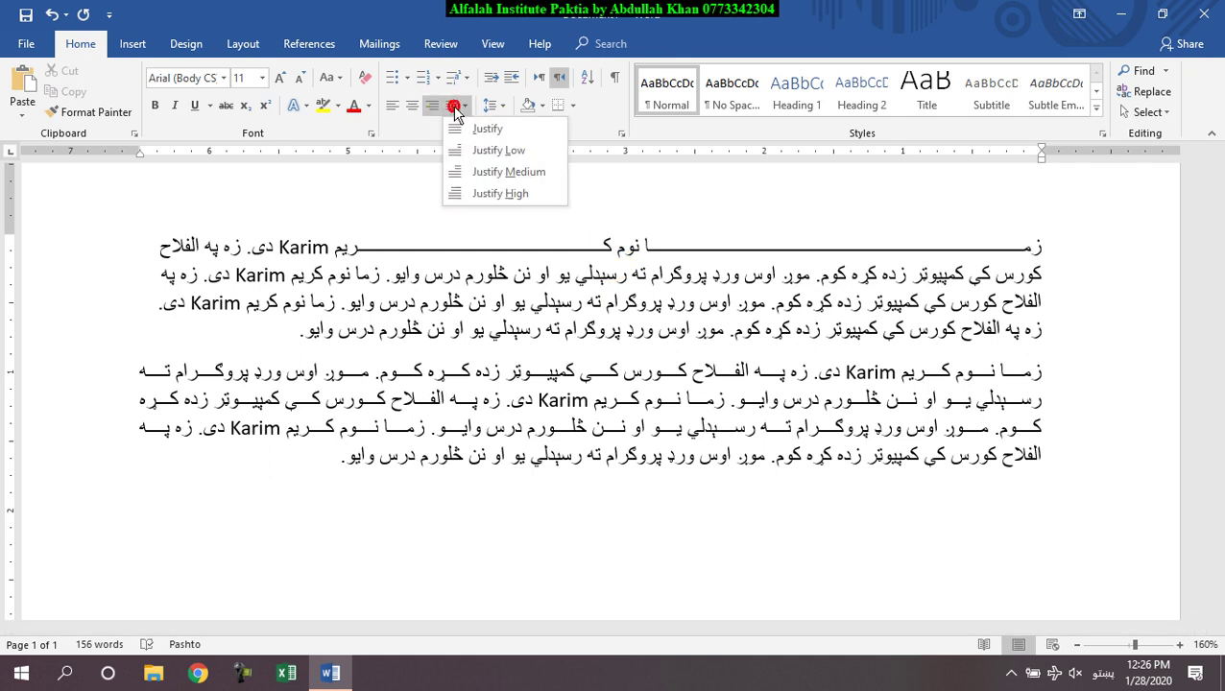
pyautogui.click(557, 404)
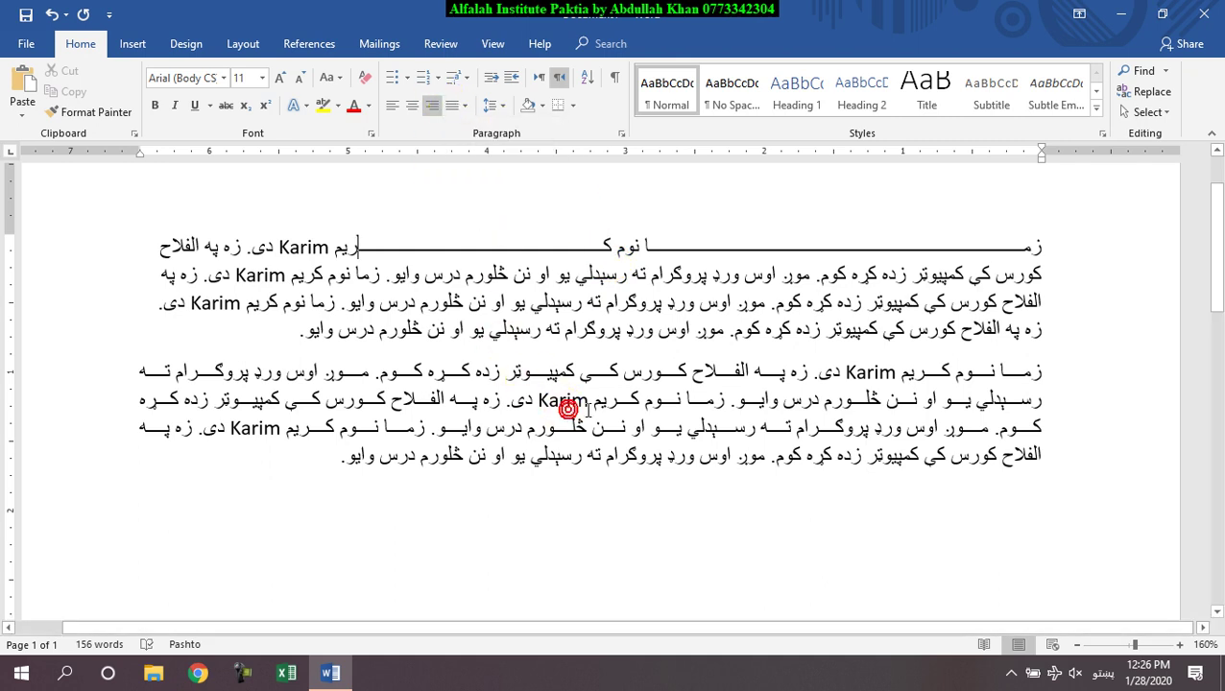
# Step: Delete the kashida run inside the Pashto name in the first line
pyautogui.press('BackSpace')
pyautogui.press('BackSpace')
pyautogui.press('BackSpace')
pyautogui.press('BackSpace')
pyautogui.press('BackSpace')
pyautogui.press('BackSpace')
pyautogui.press('BackSpace')
pyautogui.press('BackSpace')
pyautogui.press('BackSpace')
pyautogui.press('BackSpace')
pyautogui.press('BackSpace')
pyautogui.press('BackSpace')
pyautogui.press('BackSpace')
pyautogui.press('BackSpace')
pyautogui.press('BackSpace')
pyautogui.press('BackSpace')
pyautogui.press('BackSpace')
pyautogui.press('BackSpace')
pyautogui.press('BackSpace')
pyautogui.press('BackSpace')
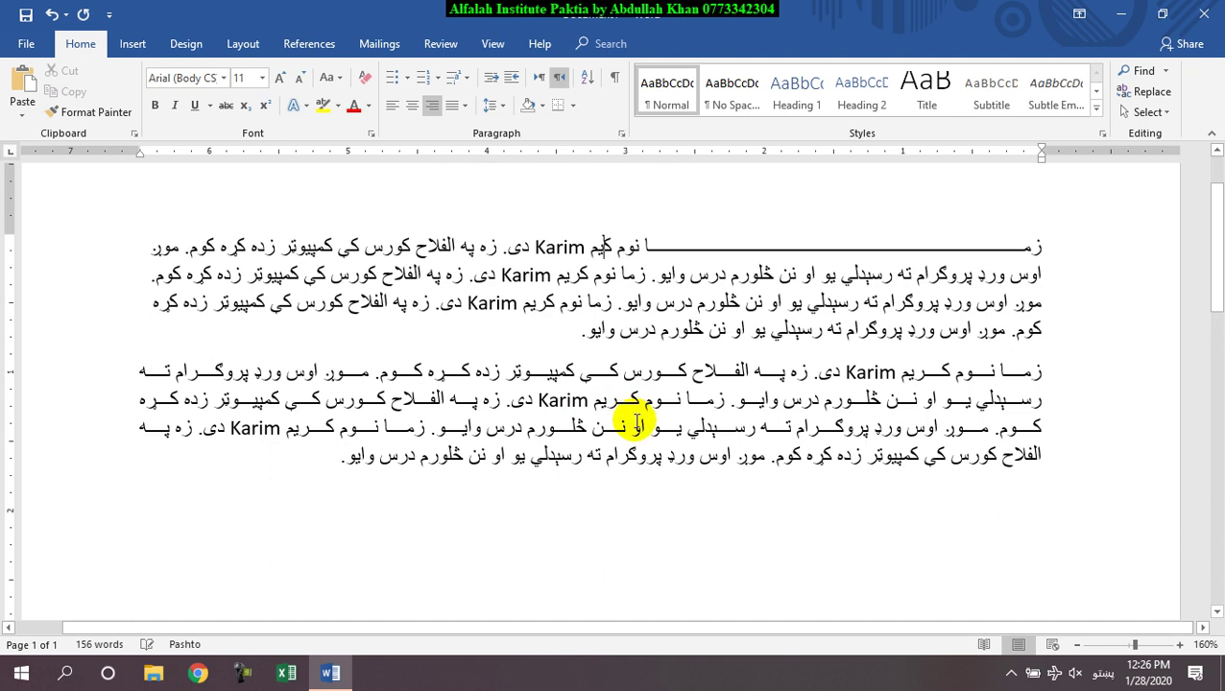
# Step: Delete all the text in the document and switch the keyboard language to English (United States)
pyautogui.hotkey('ctrl', 'a')
pyautogui.press('Delete')
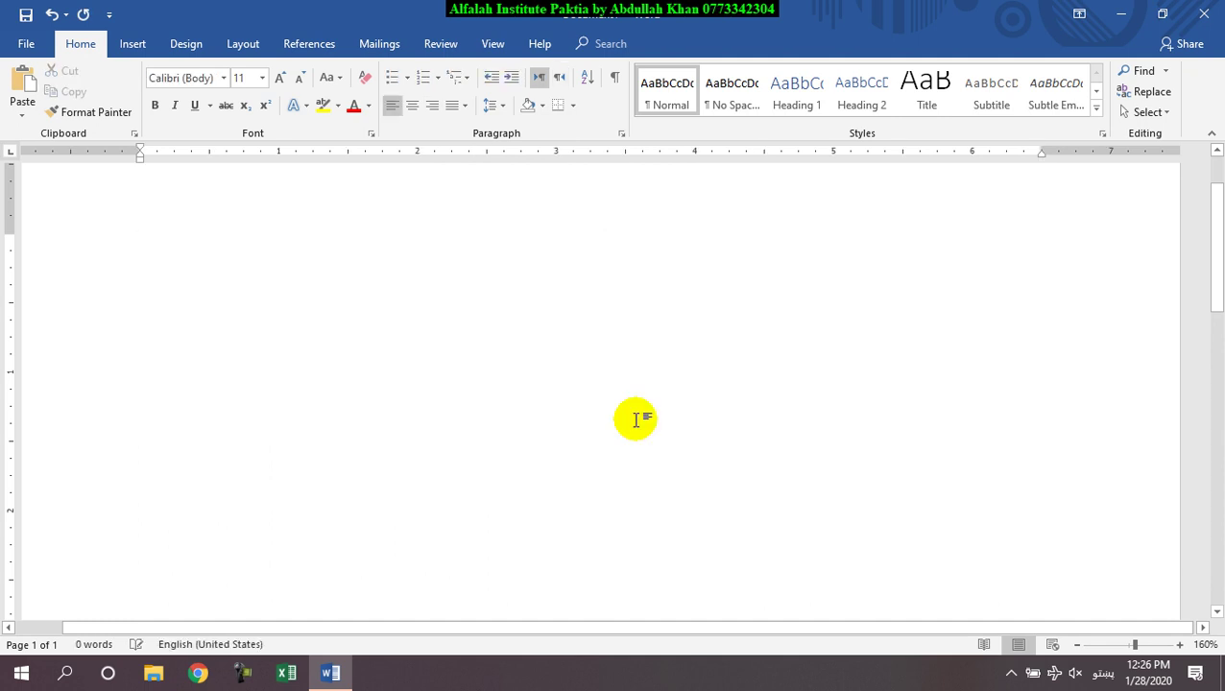
pyautogui.press('super+space')
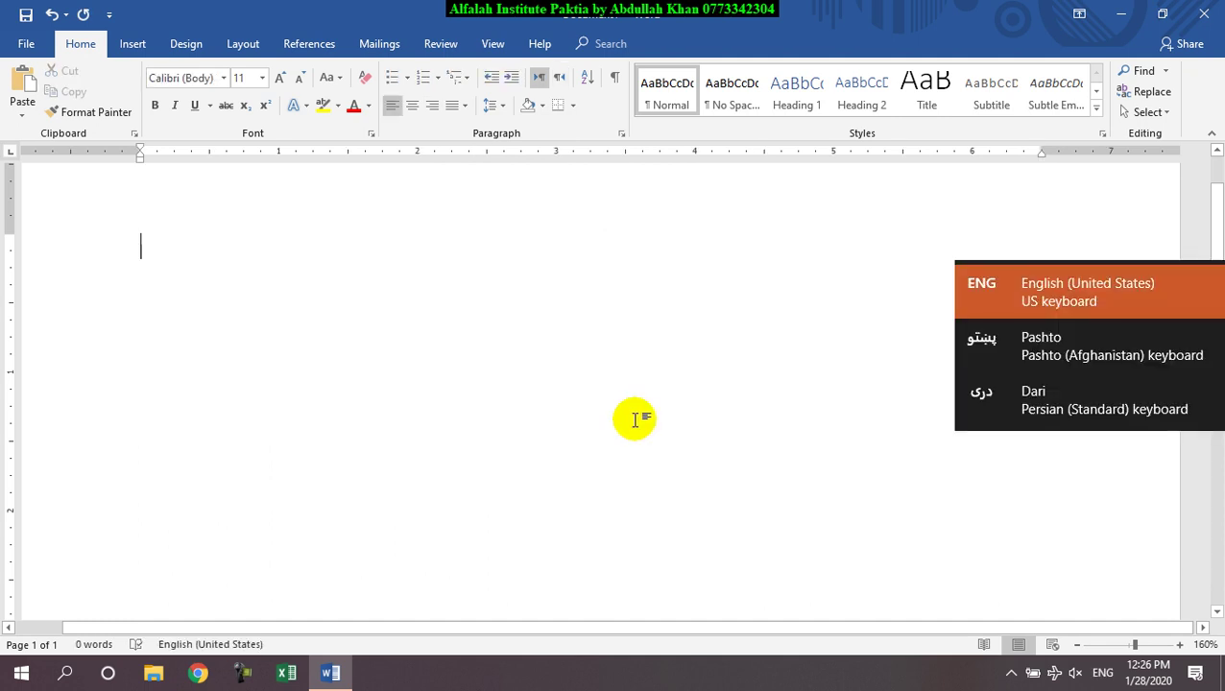
# Step: Generate English sample paragraphs with =rand()
pyautogui.write('=')
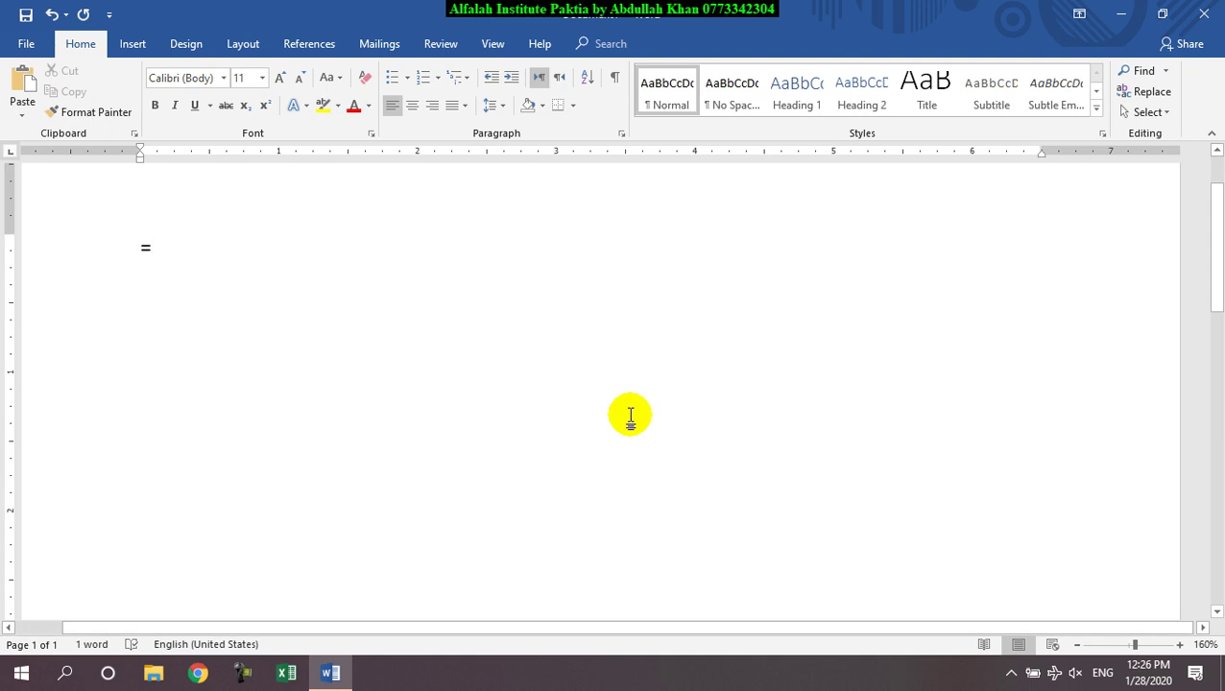
pyautogui.write('rand()')
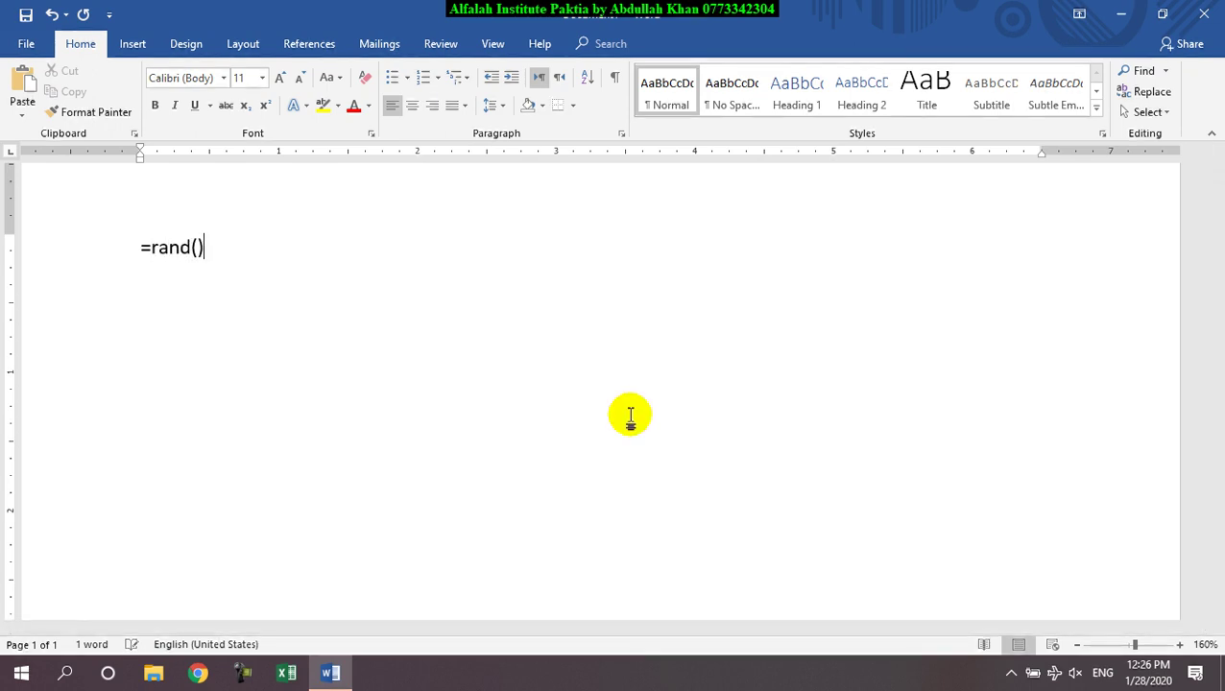
pyautogui.press('Return')
pyautogui.scroll(-4, 624, 410)
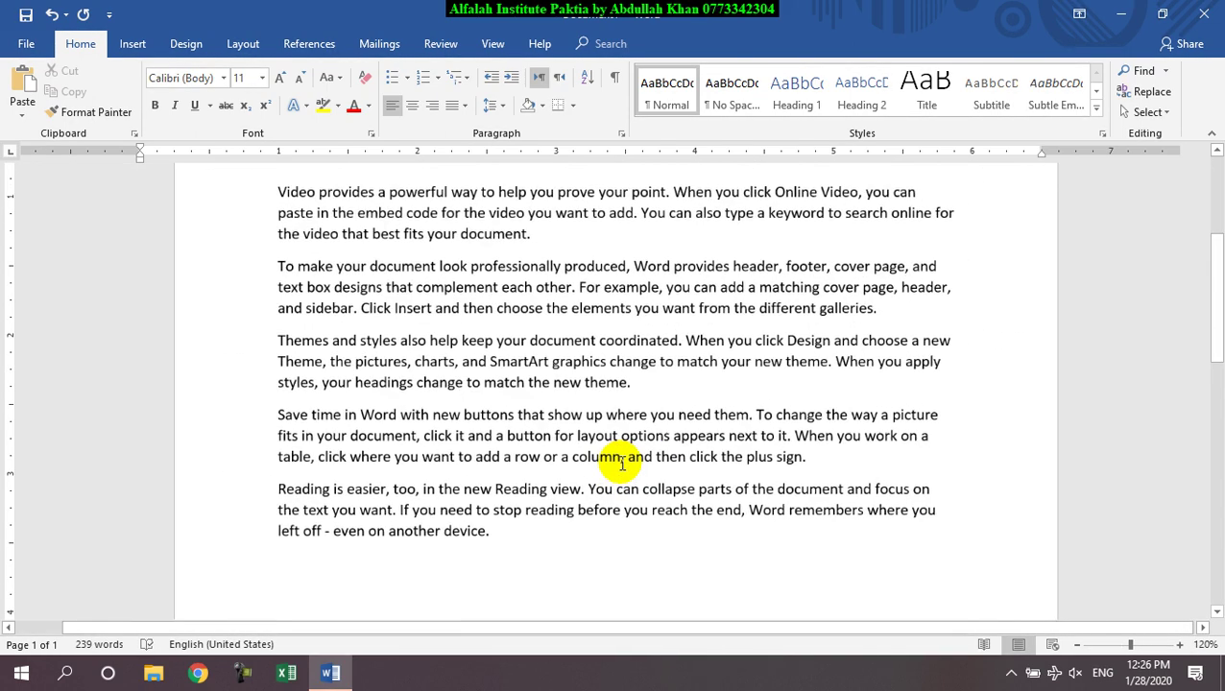
pyautogui.scroll(-1, 622, 461)
# Step: Increase the multiple line spacing of the whole text in the line spacing options and undo the change
pyautogui.hotkey('ctrl', 'a')
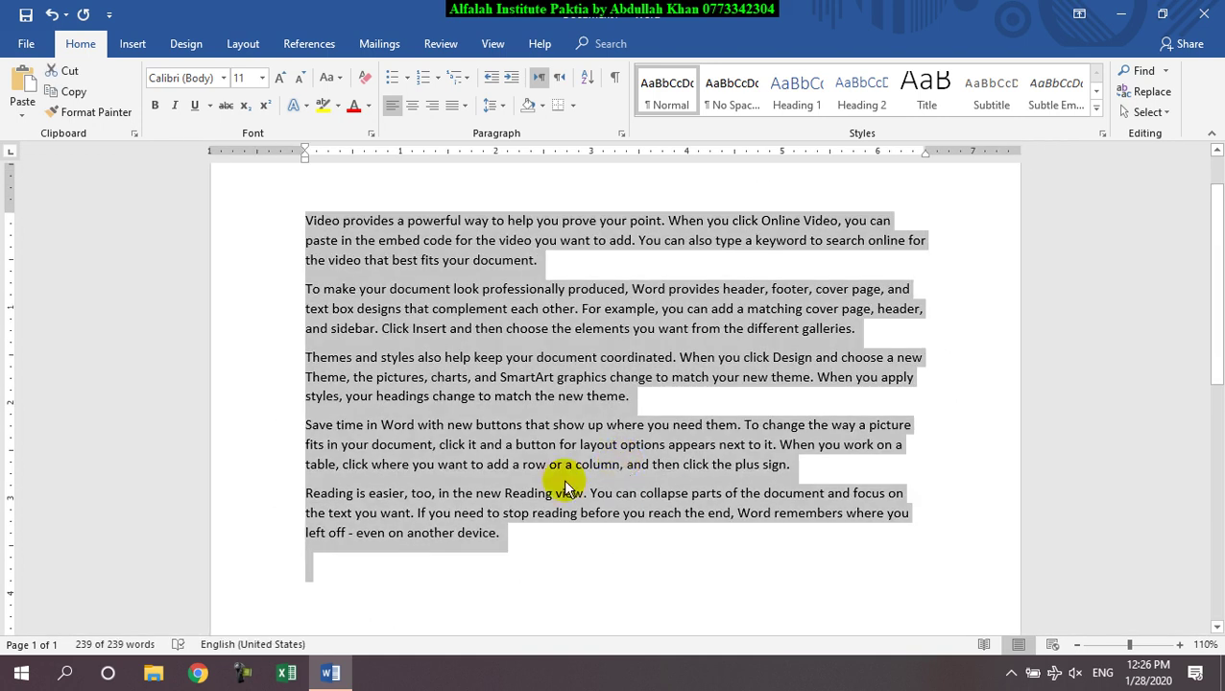
pyautogui.click(494, 108)
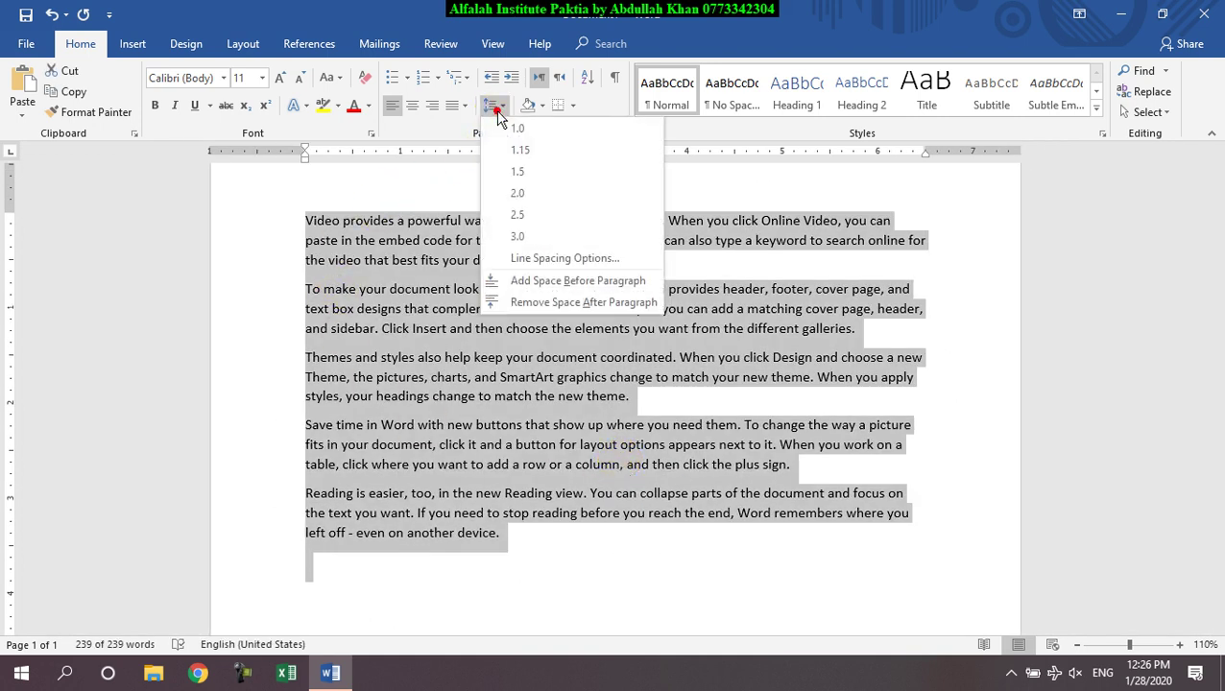
pyautogui.click(552, 257)
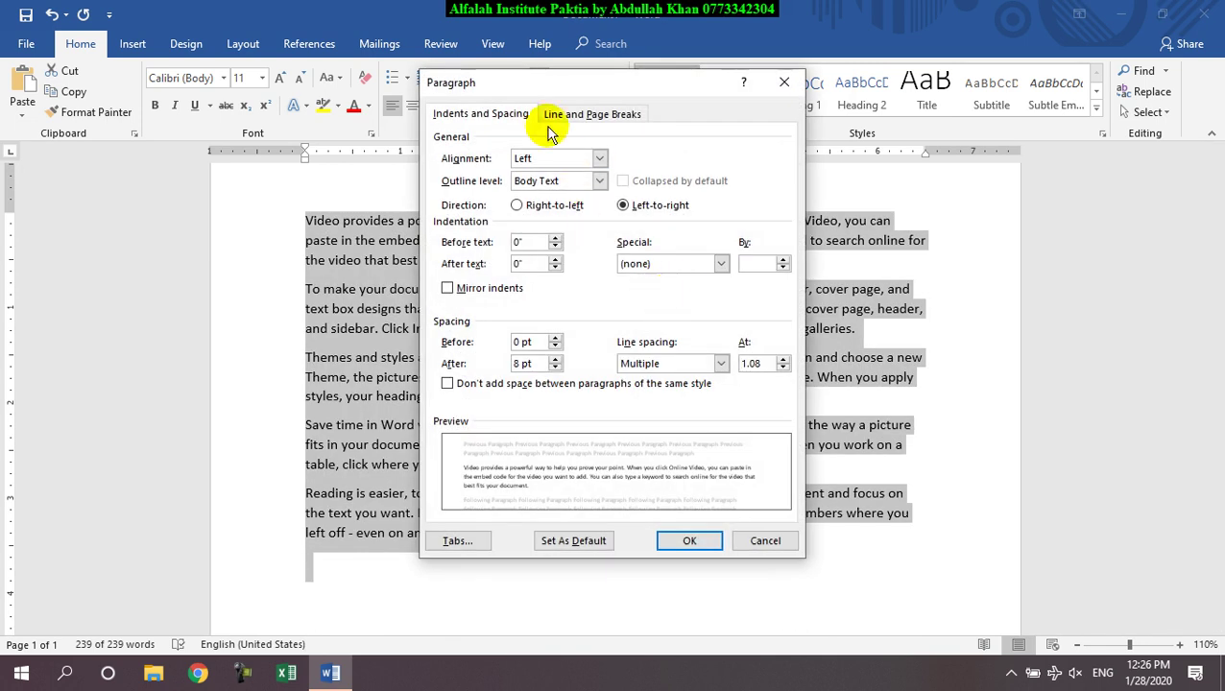
pyautogui.moveTo(541, 94); pyautogui.dragTo(589, 109)
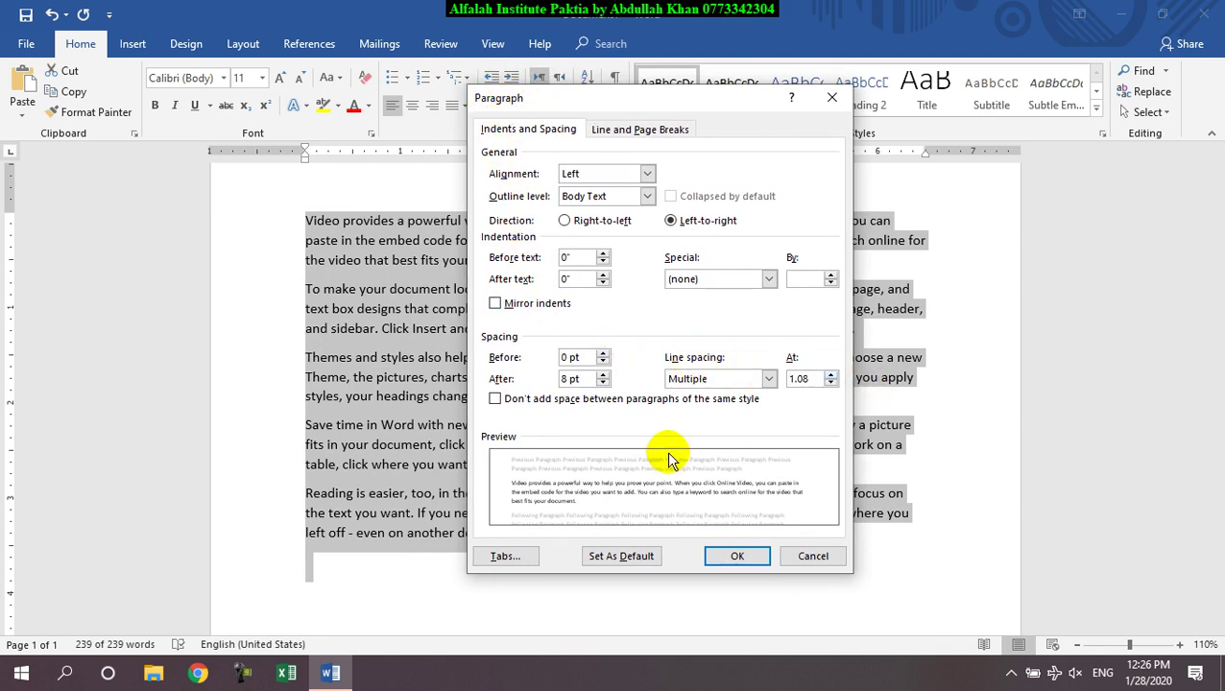
pyautogui.click(831, 374)
pyautogui.click(831, 374)
pyautogui.click(831, 374)
pyautogui.click(831, 375)
pyautogui.click(831, 375)
pyautogui.click(753, 556)
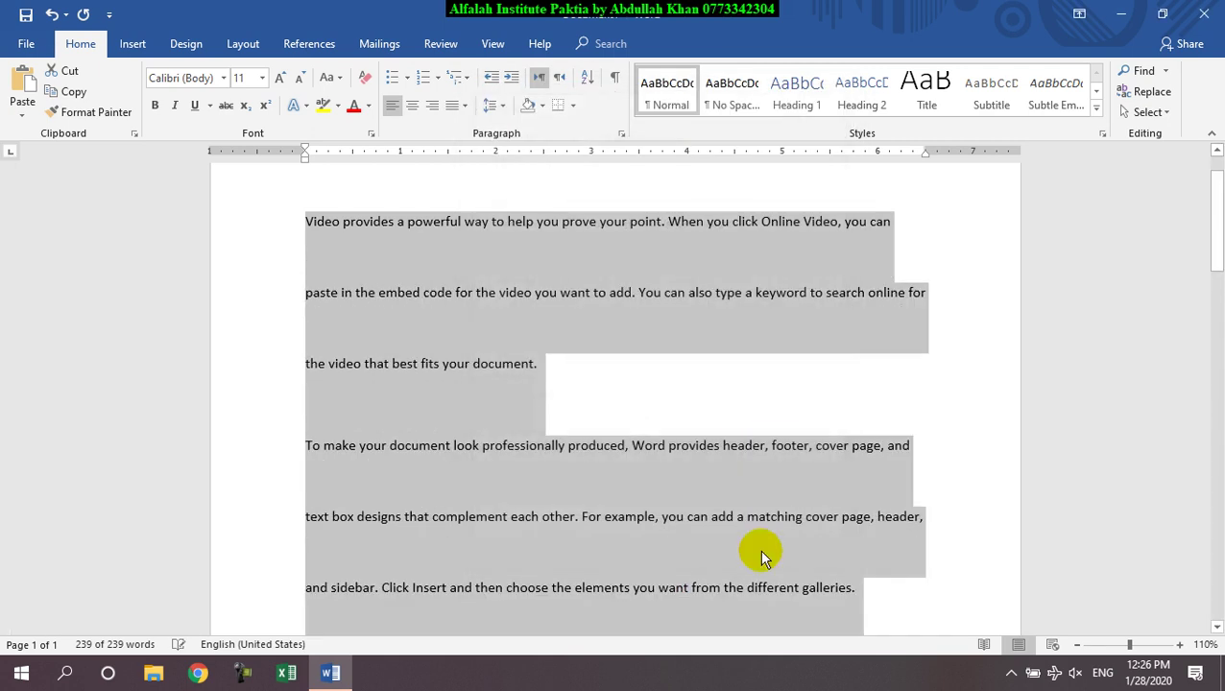
pyautogui.click(52, 16)
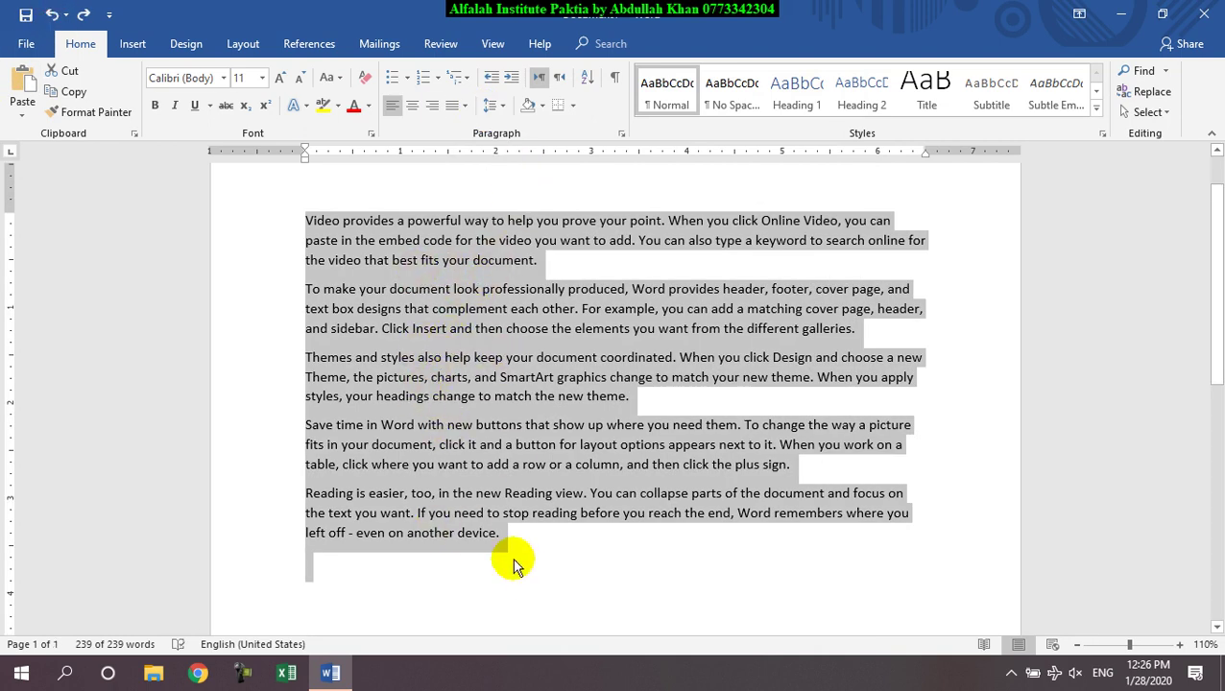
# Step: Remove the space after all the paragraphs and add space before them
pyautogui.click(495, 106)
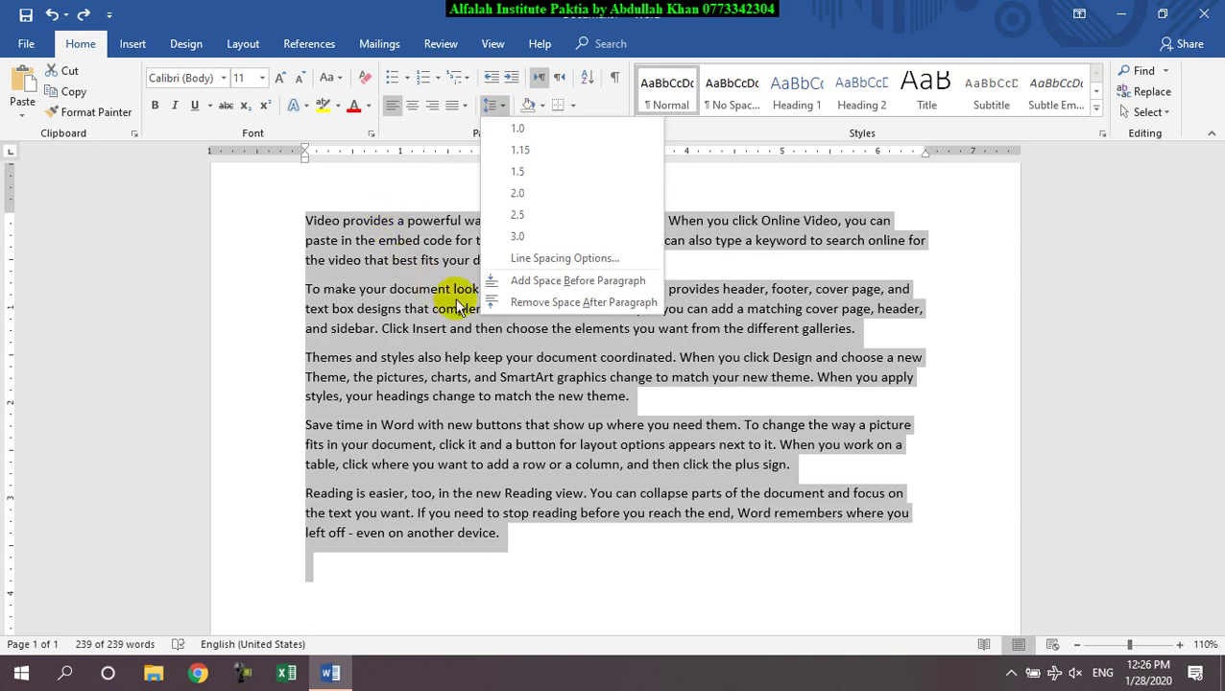
pyautogui.click(566, 303)
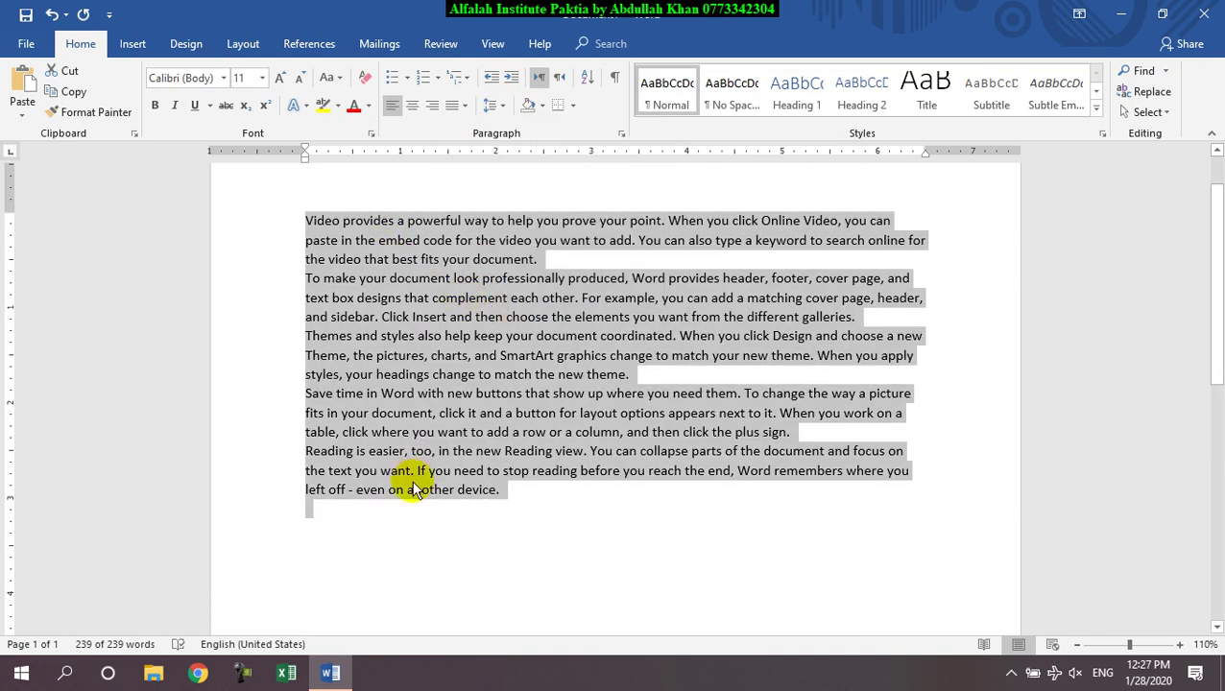
pyautogui.click(494, 106)
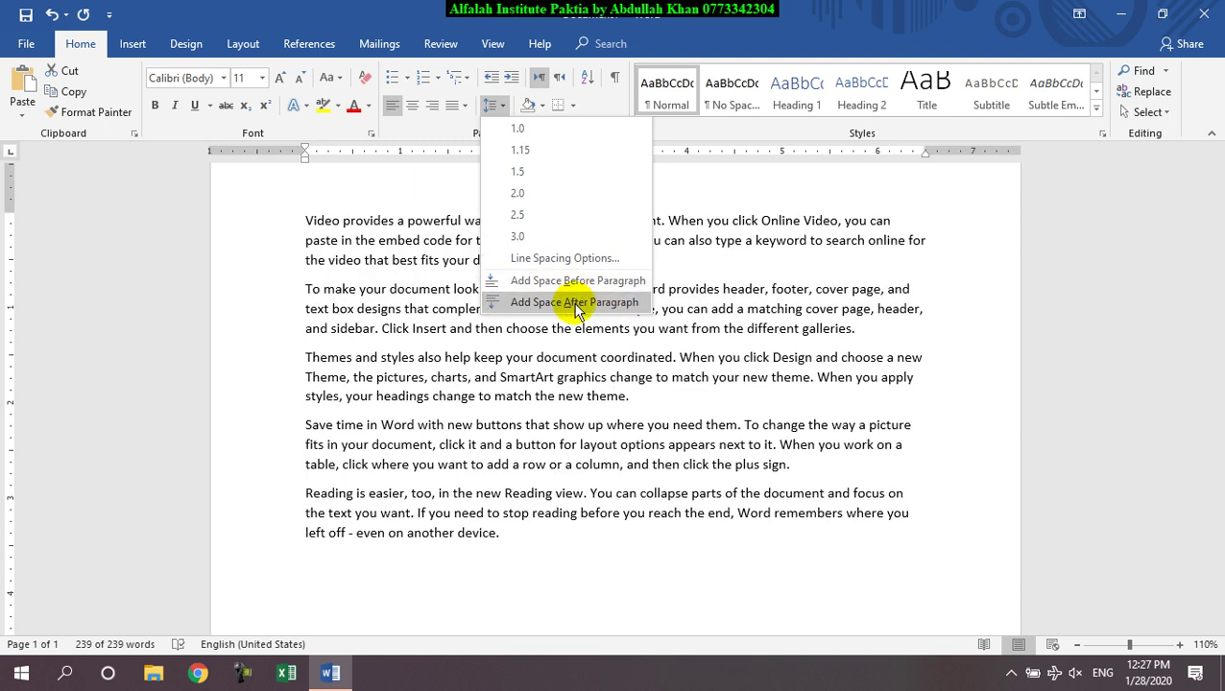
pyautogui.click(574, 303)
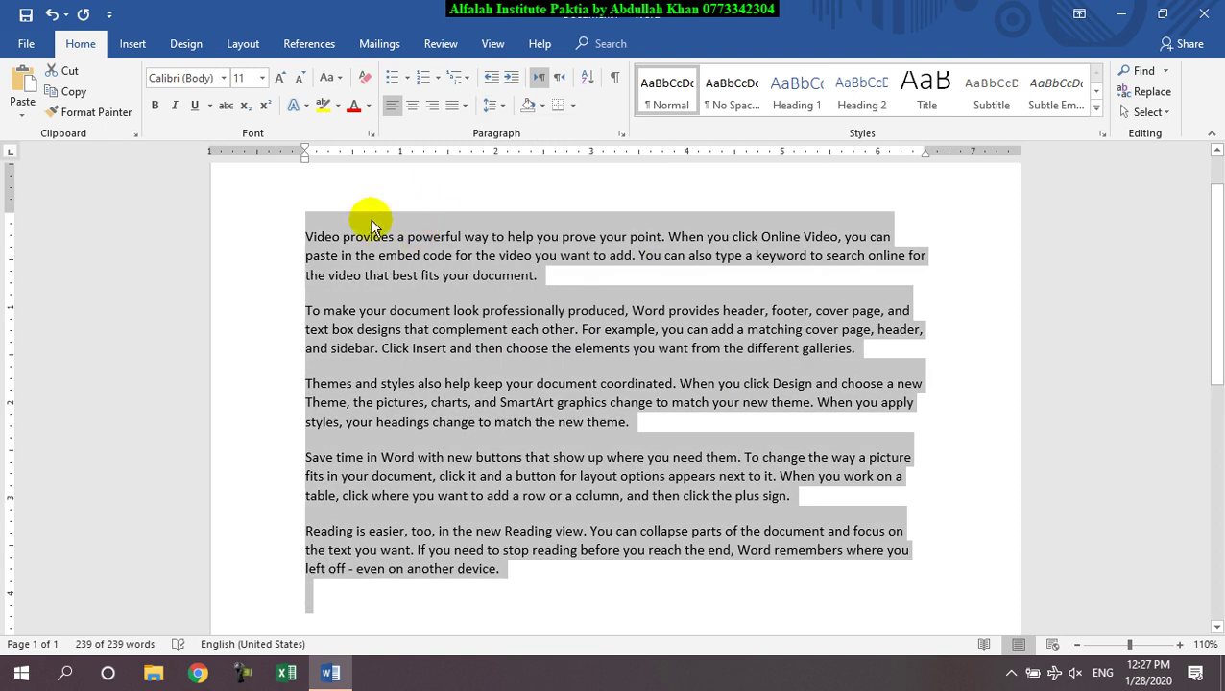
# Step: Remove the space before all the paragraphs and add space after them
pyautogui.click(503, 108)
pyautogui.click(492, 276)
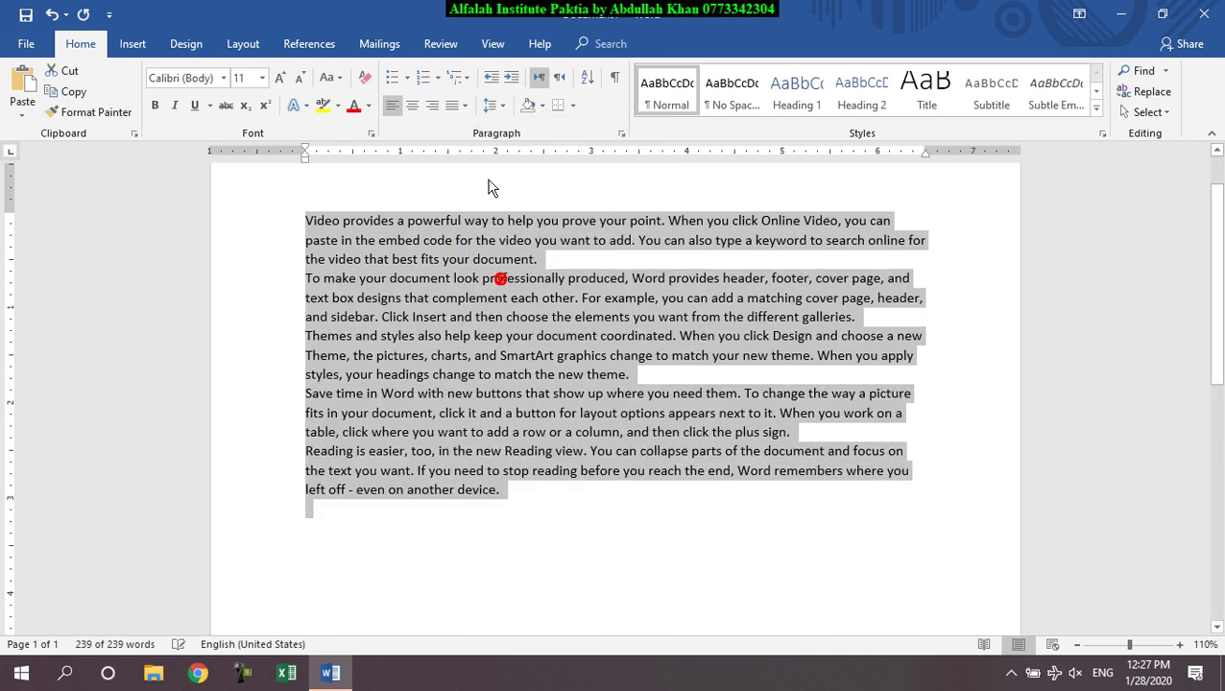
pyautogui.click(491, 108)
pyautogui.click(520, 296)
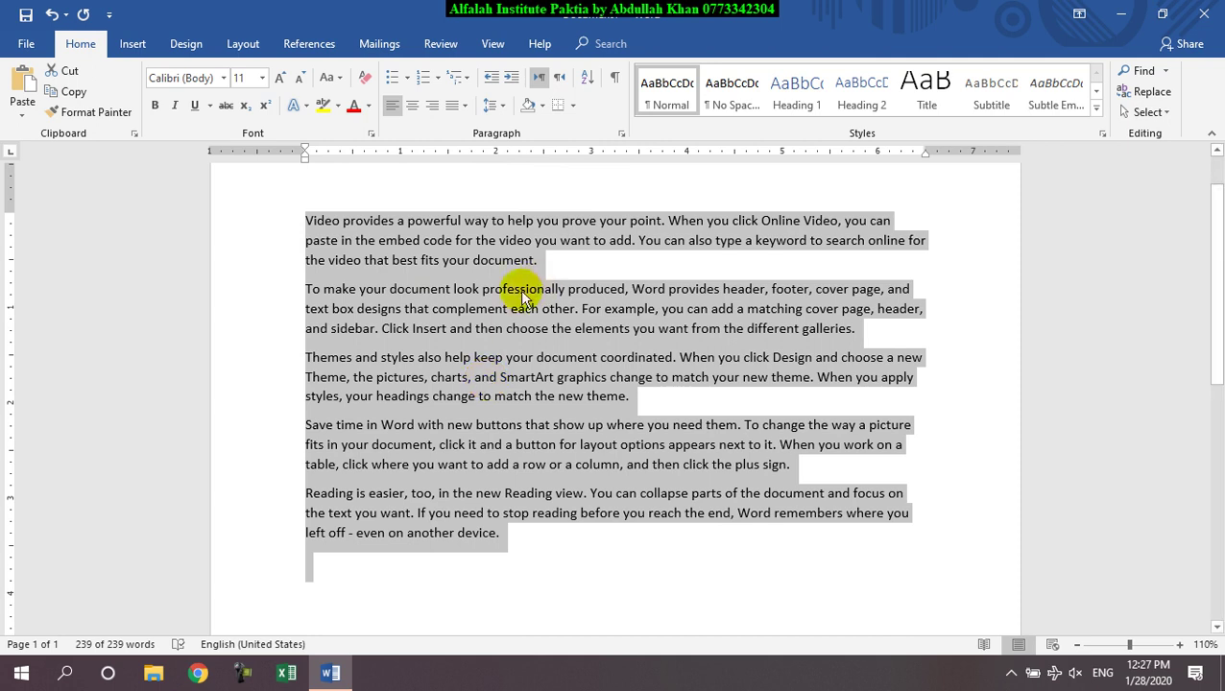
# Step: Increase the first paragraph's indent by two levels and decrease it by two levels again
pyautogui.click(459, 307)
pyautogui.click(437, 240)
pyautogui.click(510, 78)
pyautogui.click(510, 78)
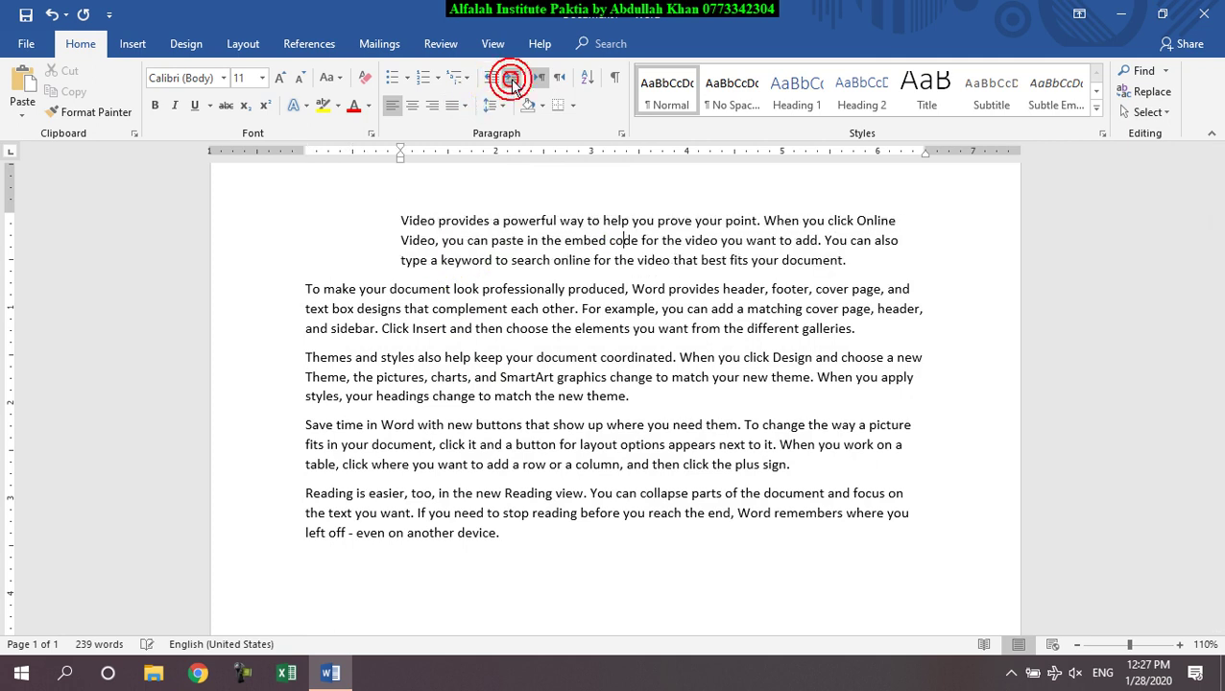
pyautogui.click(489, 78)
pyautogui.click(488, 77)
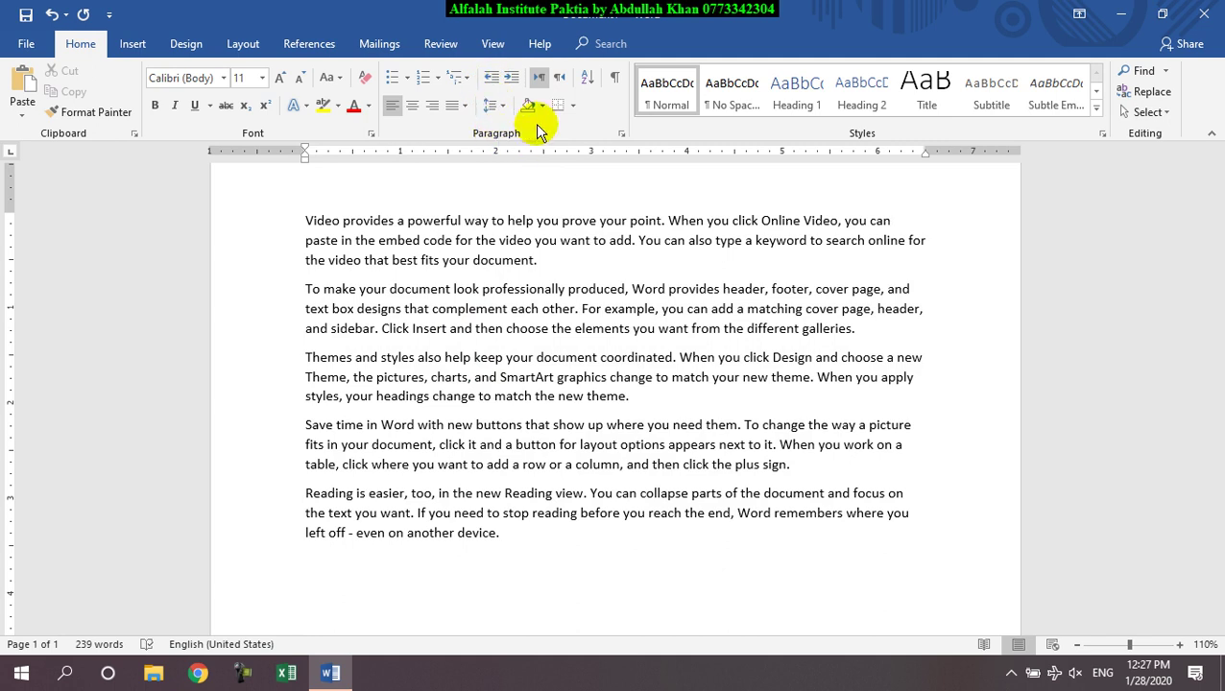
# Step: Show the formatting marks and place the cursor in the empty paragraph at the end of the text
pyautogui.click(614, 78)
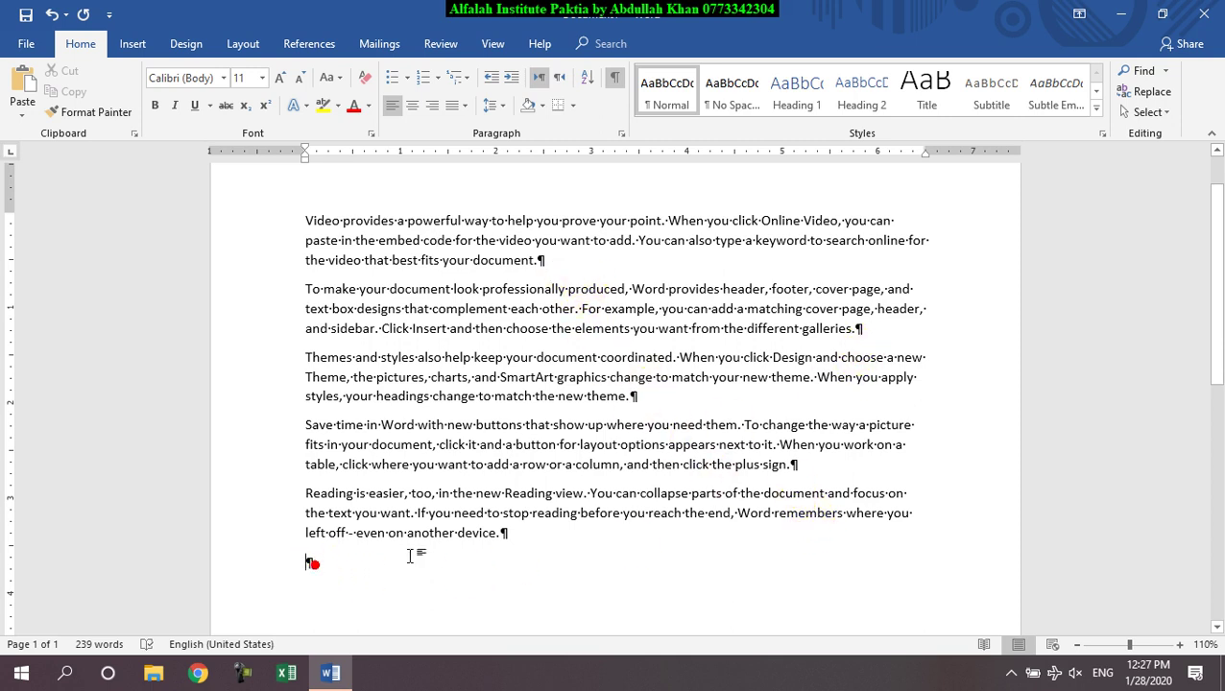
pyautogui.scroll(-3, 432, 545)
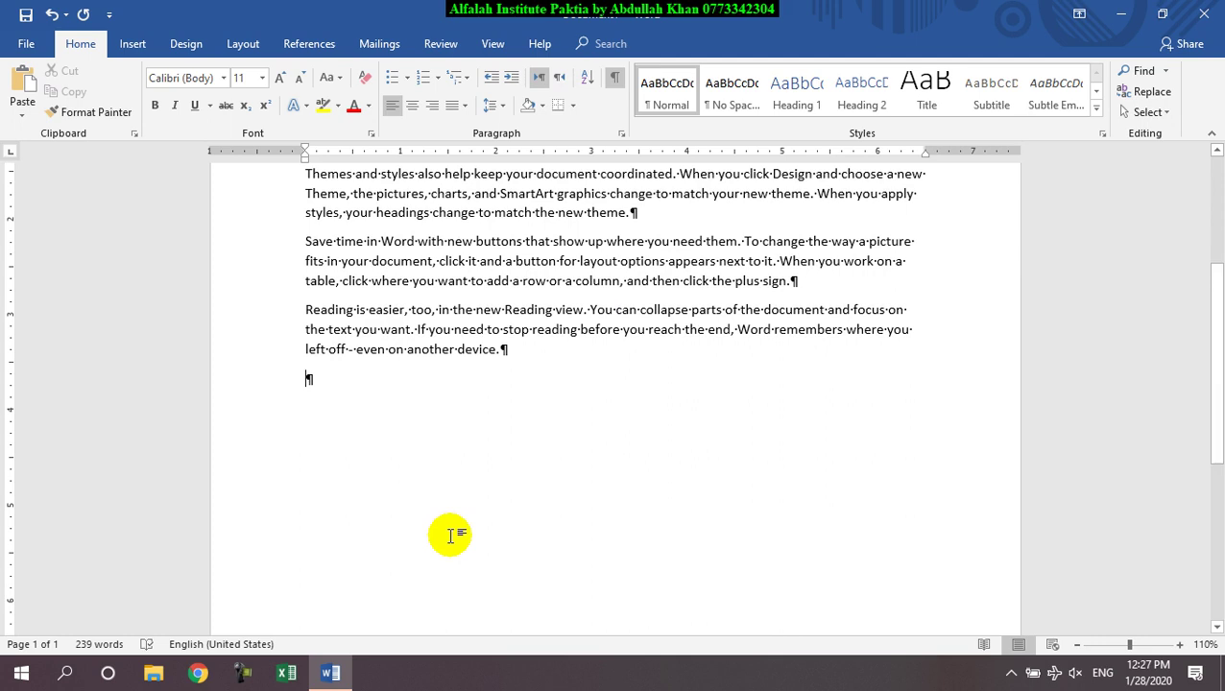
# Step: Add another empty paragraph at the end of the text and hide the formatting marks
pyautogui.press('Return')
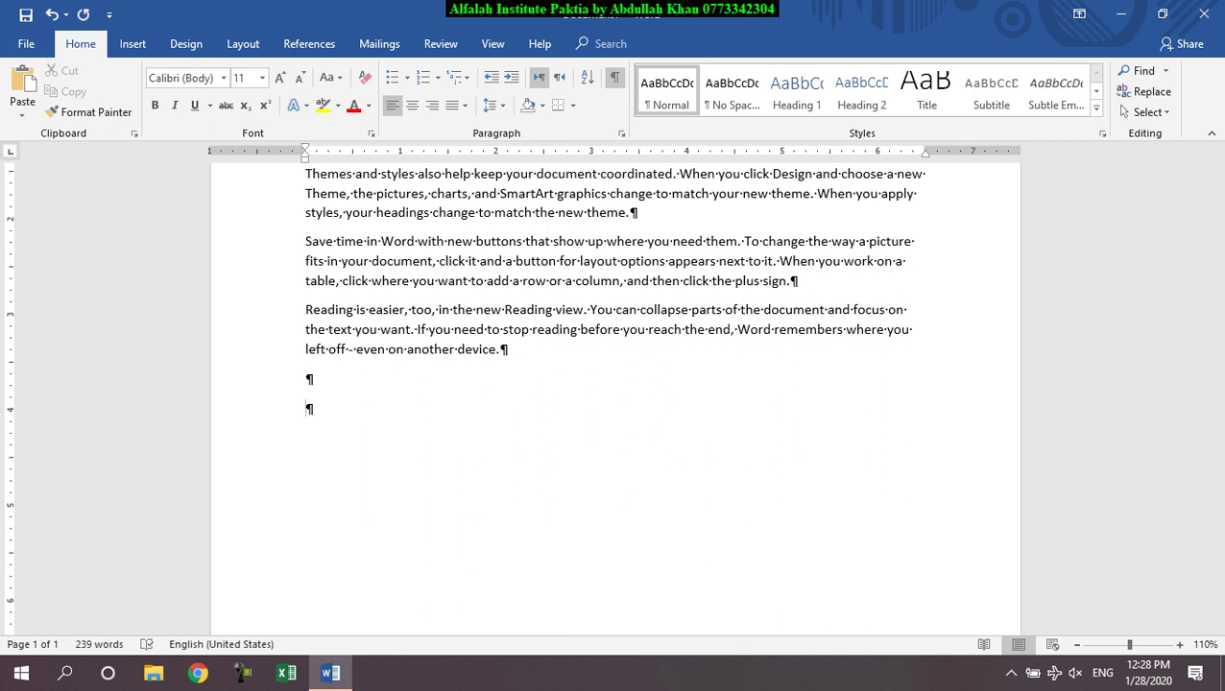
pyautogui.click(614, 77)
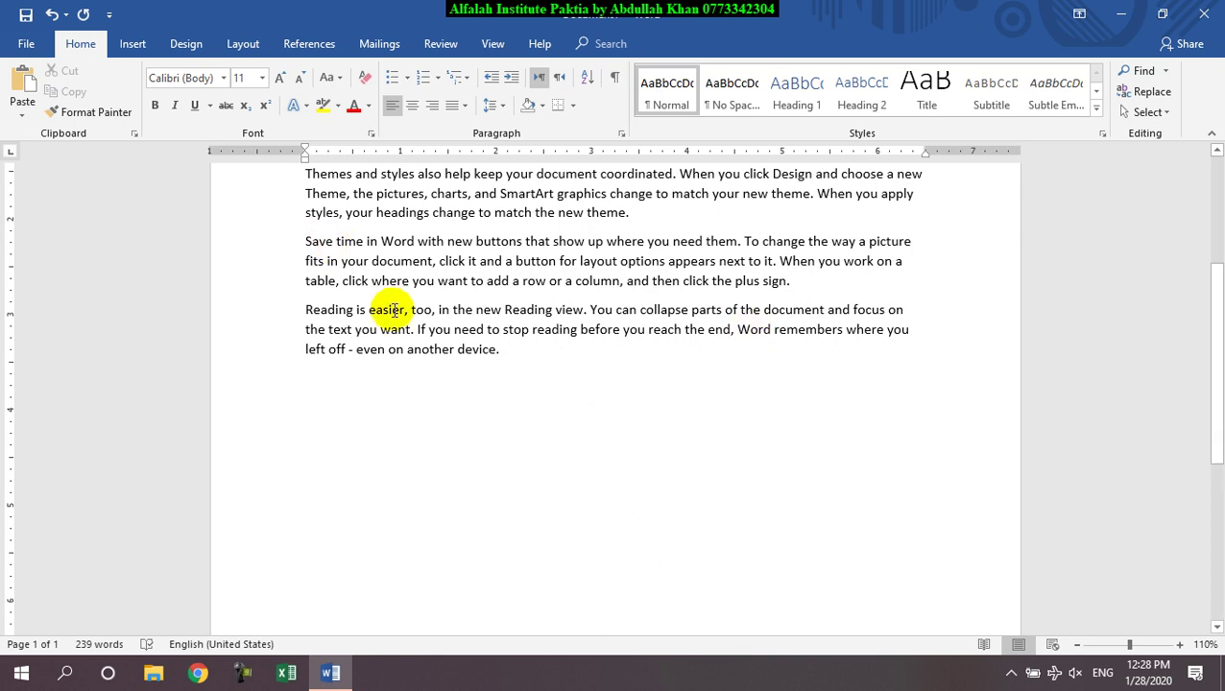
# Step: Insert a title line reading Afghanistan above the first paragraph
pyautogui.scroll(5, 336, 254)
pyautogui.click(306, 280)
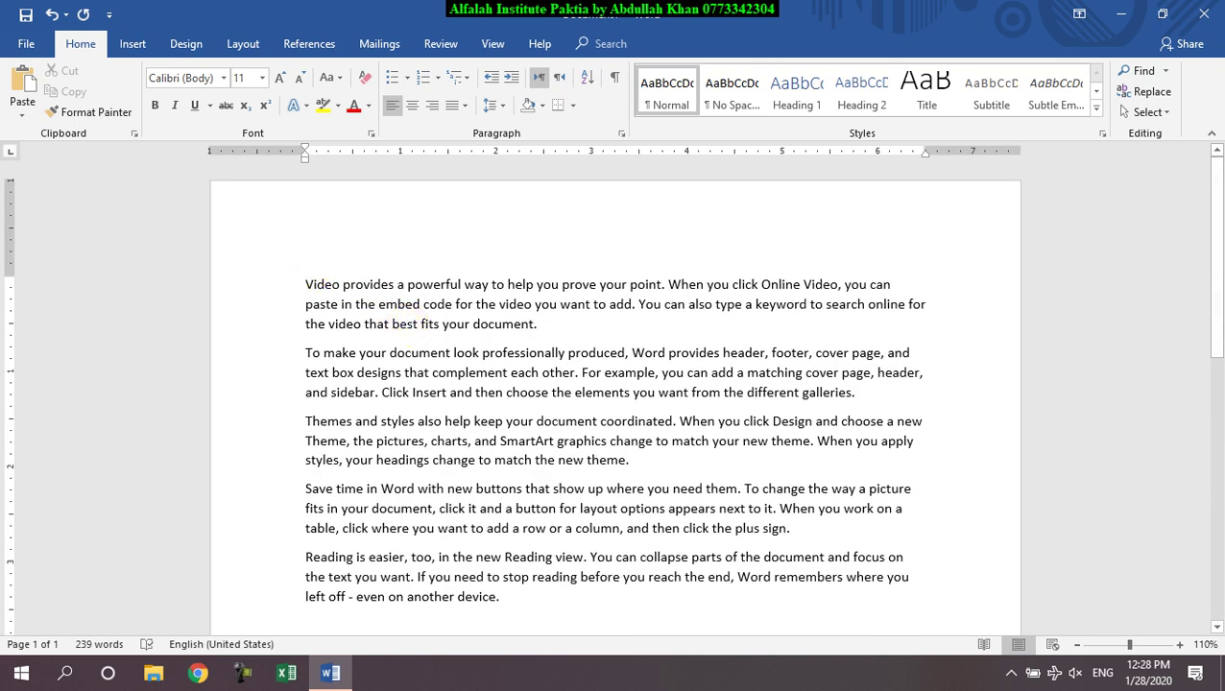
pyautogui.scroll(1, 411, 324)
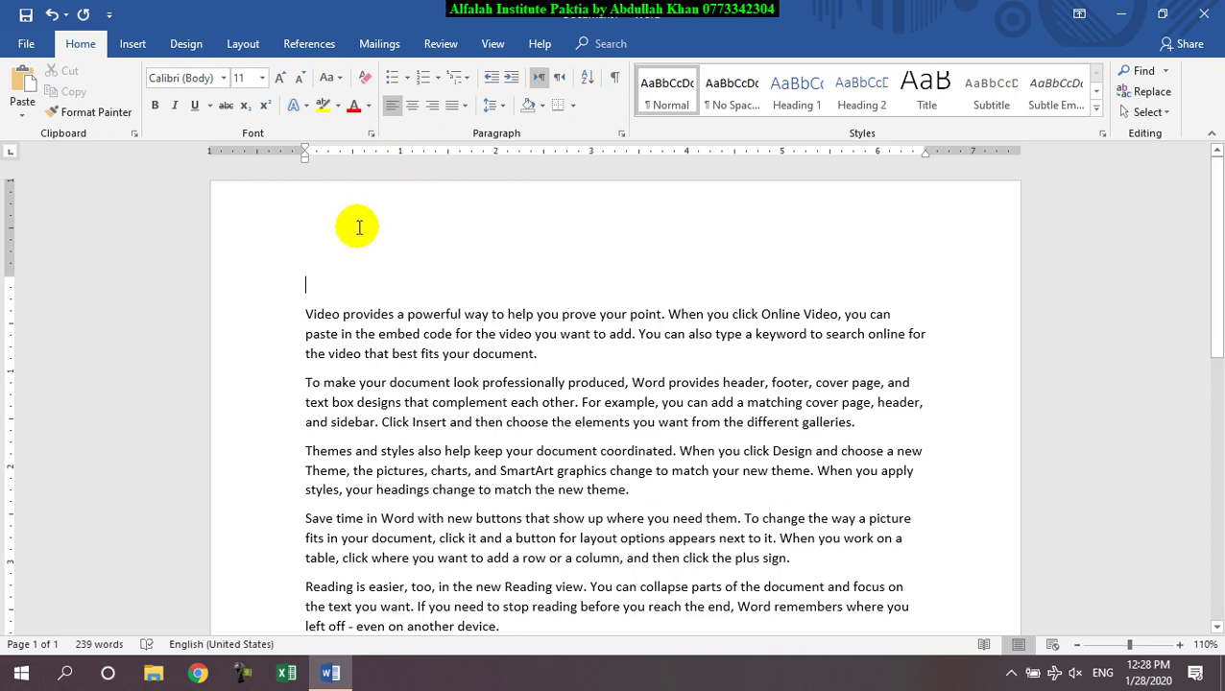
pyautogui.write('Afghanistan')
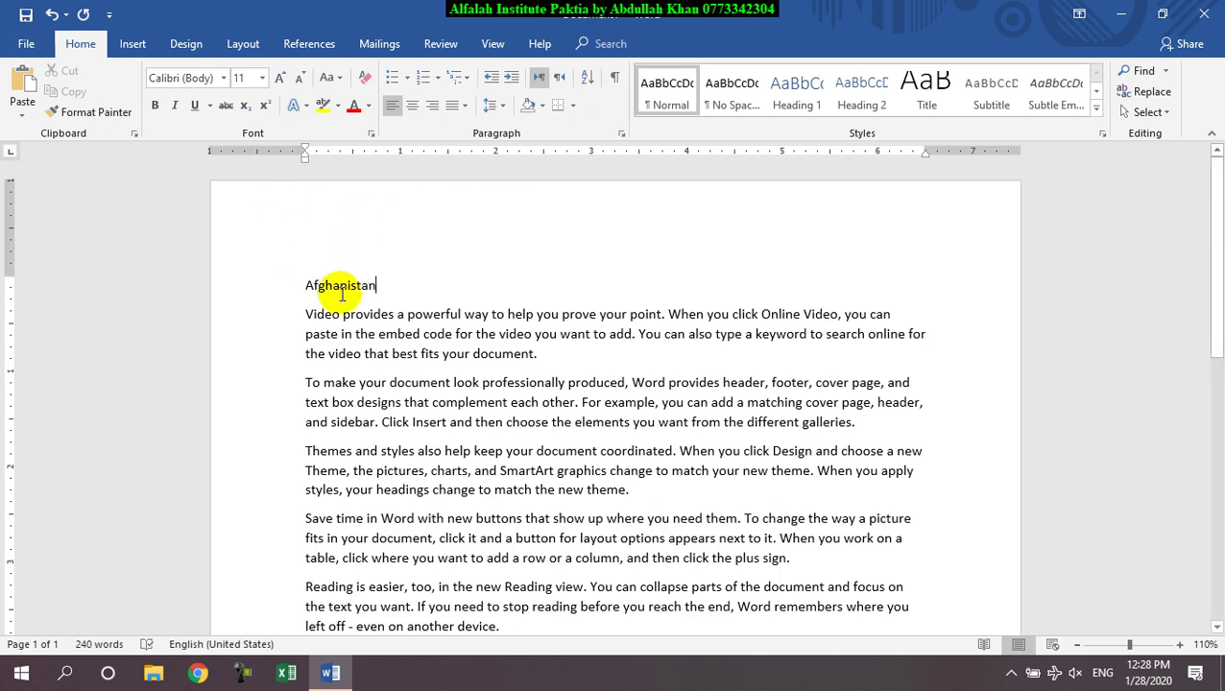
# Step: Enlarge the Afghanistan title to 16 pt and shade its paragraph dark blue
pyautogui.doubleClick(336, 286)
pyautogui.click(280, 77)
pyautogui.click(279, 77)
pyautogui.click(280, 77)
pyautogui.click(542, 106)
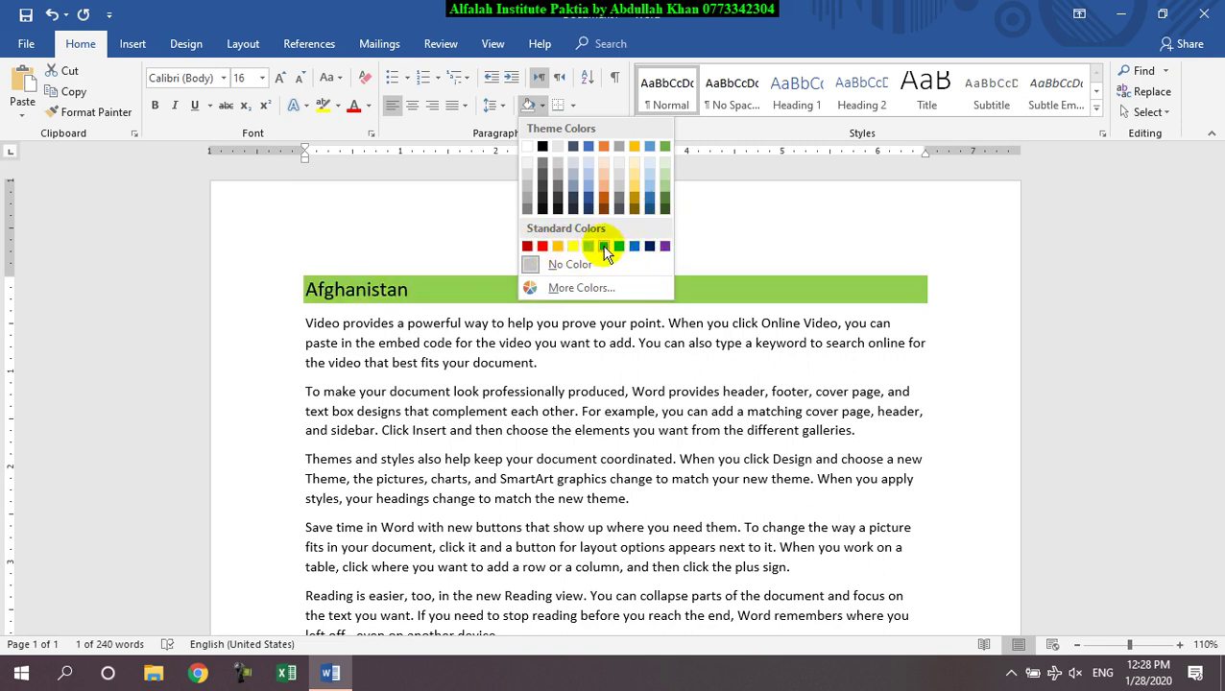
pyautogui.click(650, 248)
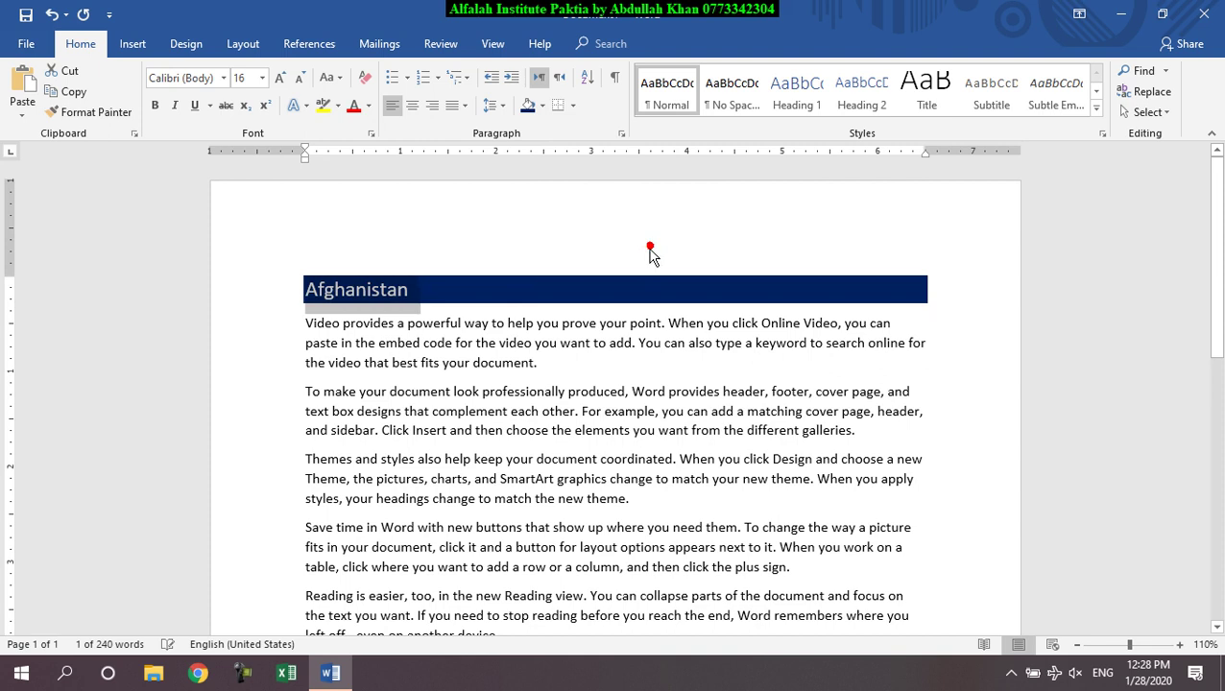
pyautogui.click(464, 424)
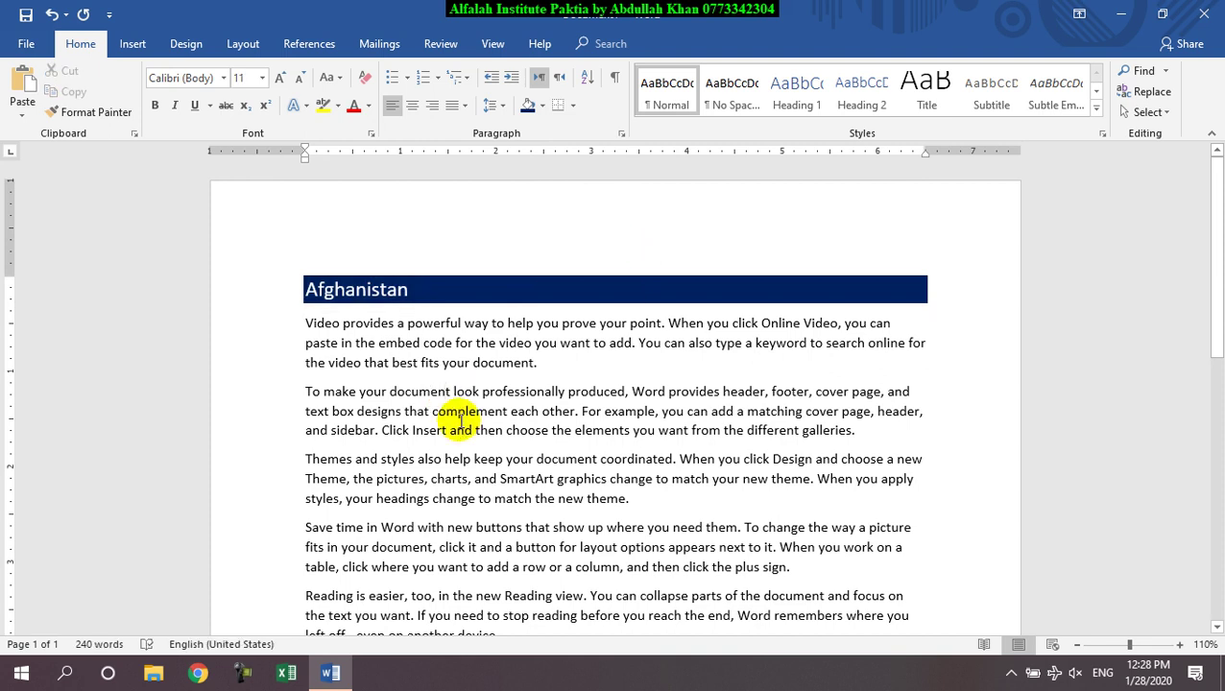
# Step: Start a bulleted list with the check mark bullet in the last empty paragraph
pyautogui.scroll(-6, 462, 414)
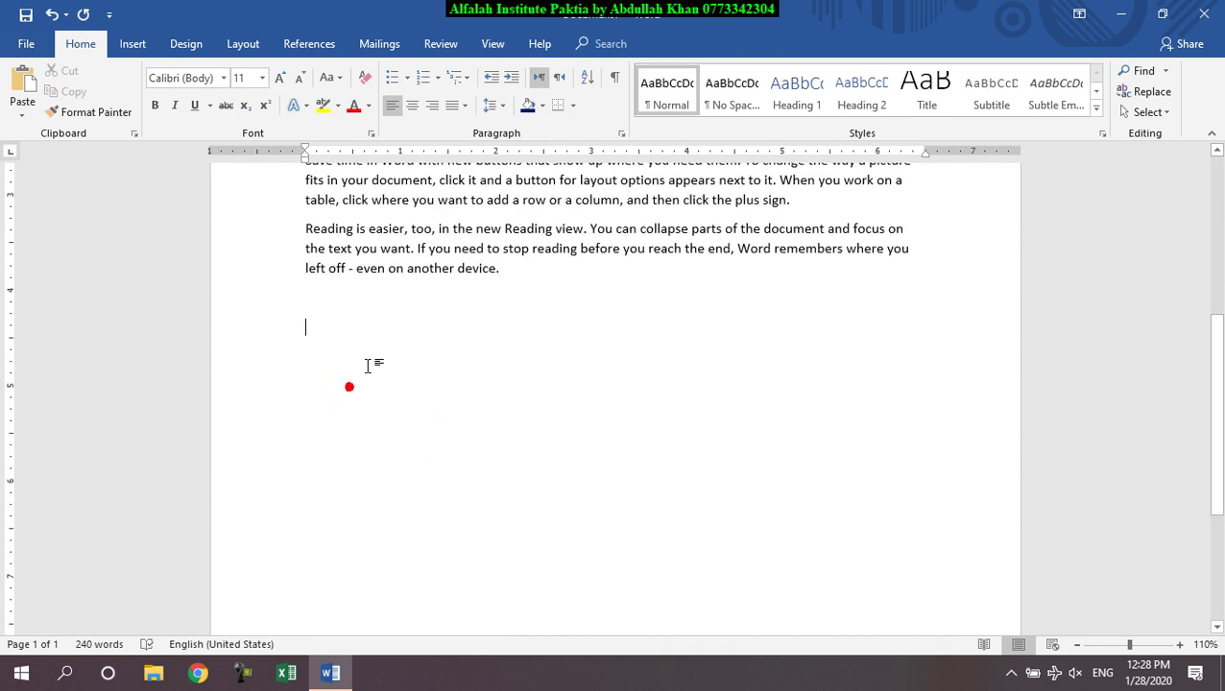
pyautogui.click(405, 79)
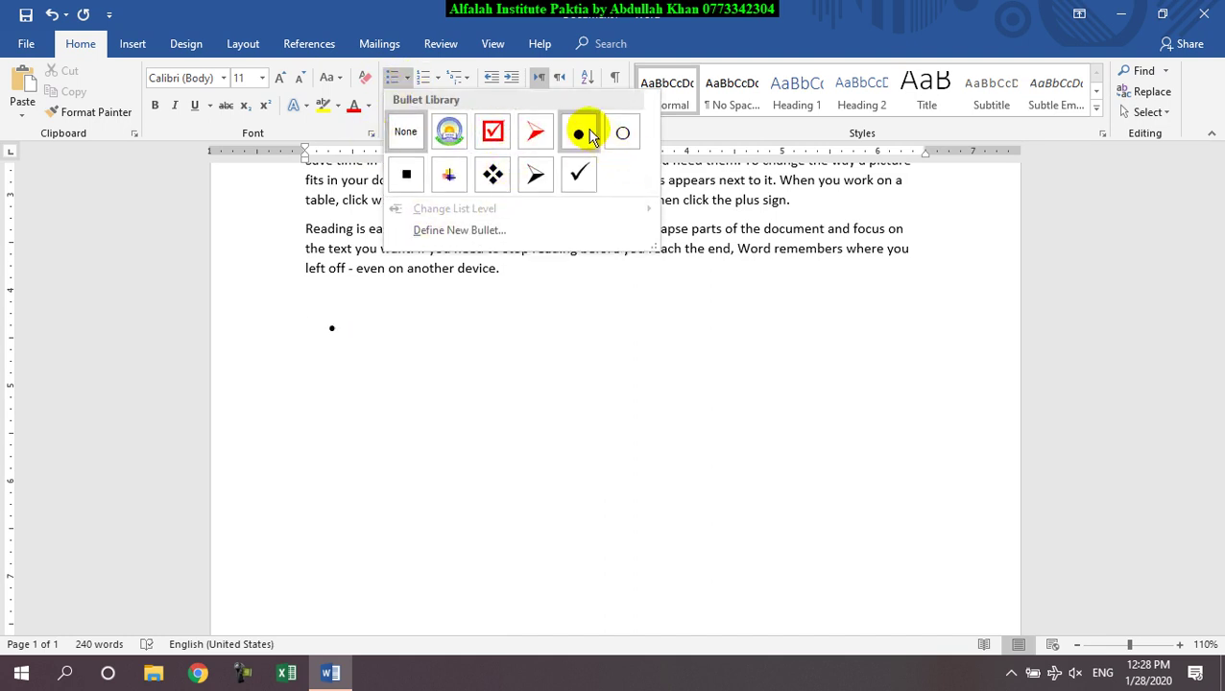
pyautogui.click(579, 174)
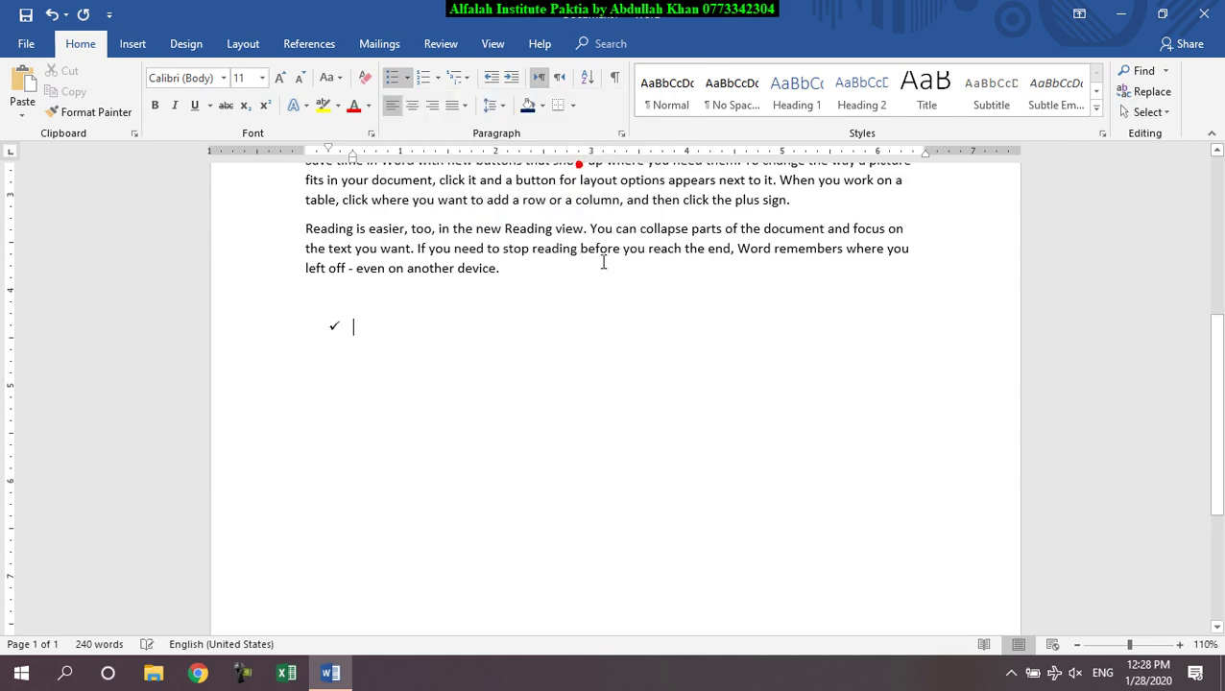
# Step: Enter the list items Keyboard, Mouse, Speakers, Printer and Computer, each on its own bullet
pyautogui.scroll(3, 590, 471)
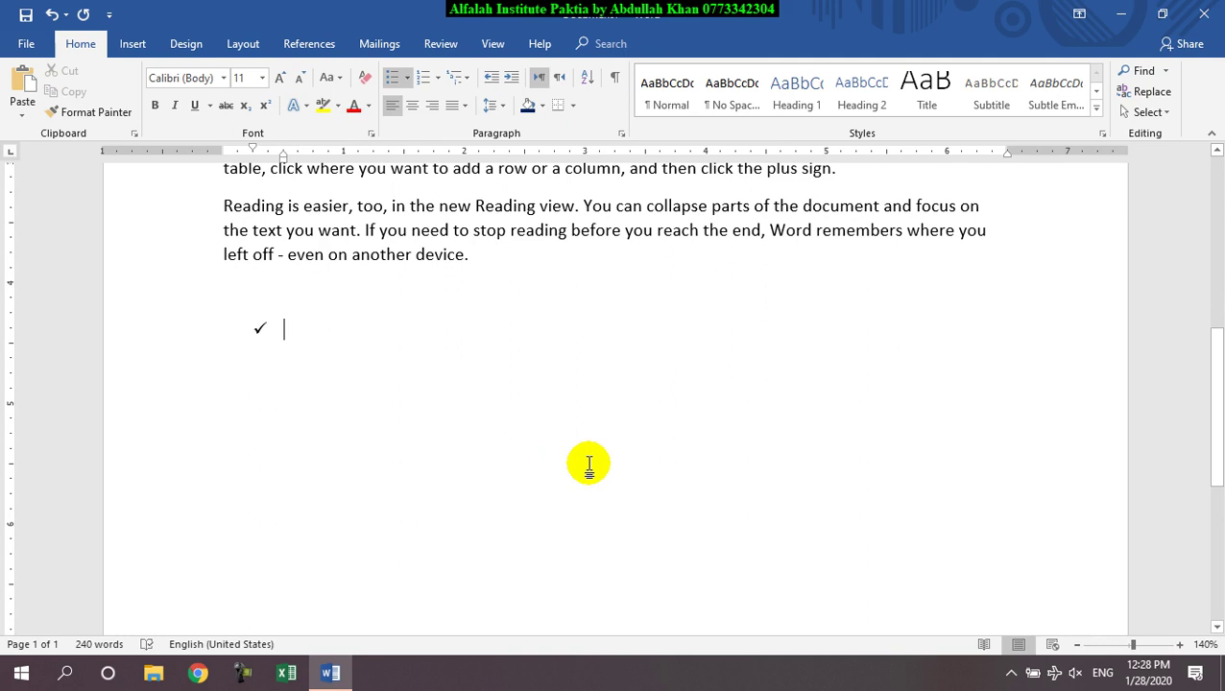
pyautogui.write('Keyboar')
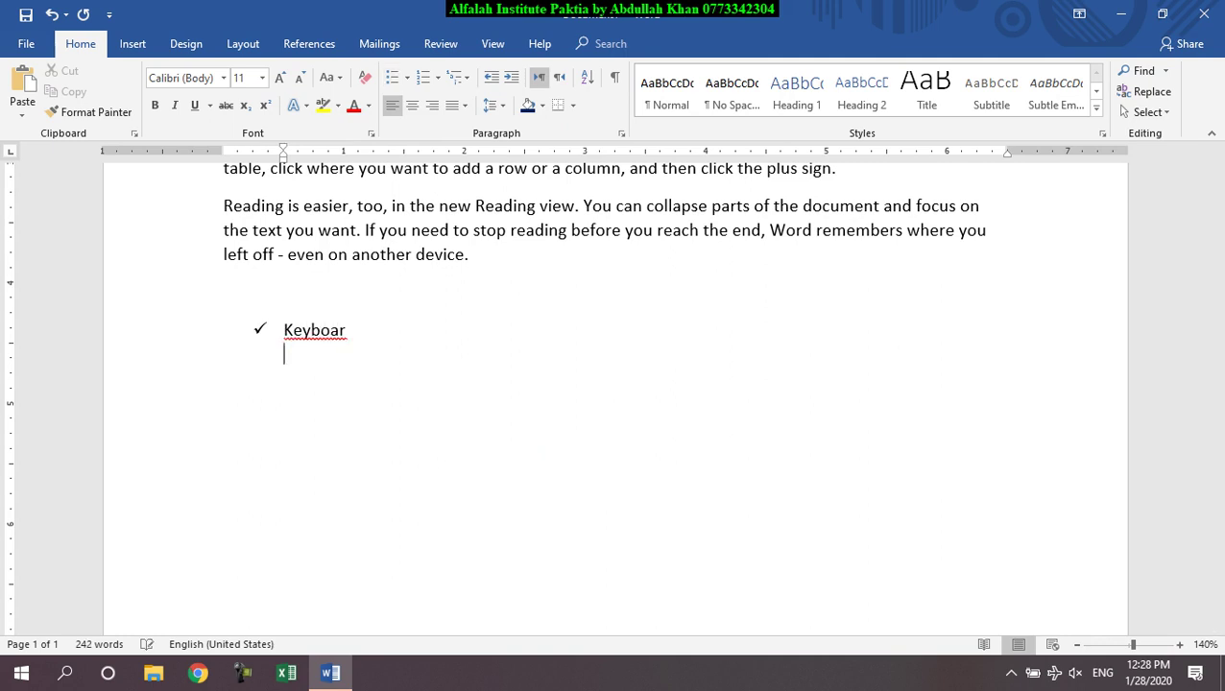
pyautogui.press('BackSpace')
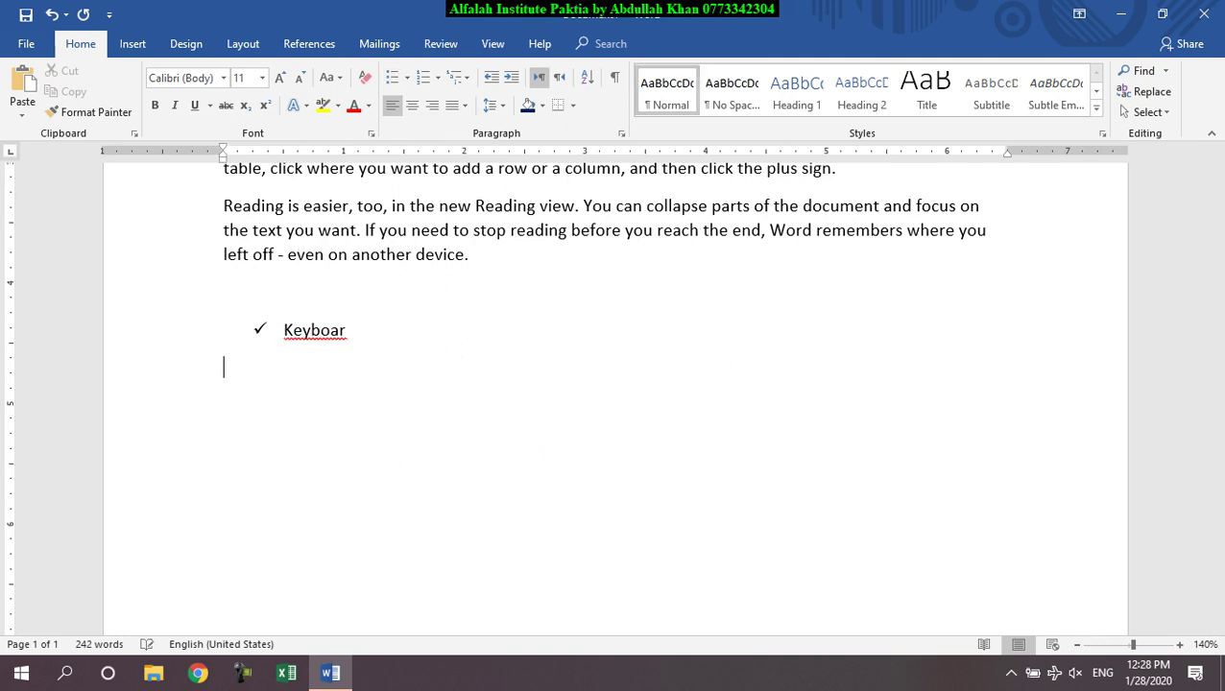
pyautogui.write('d')
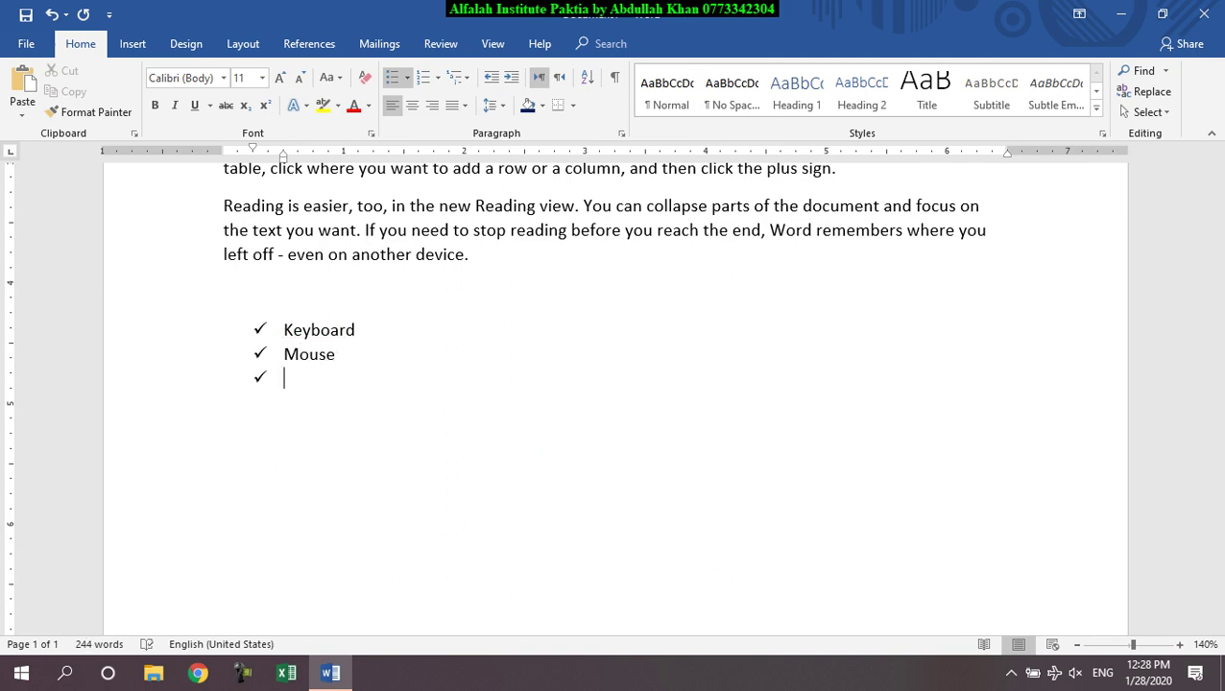
pyautogui.write('S[p')
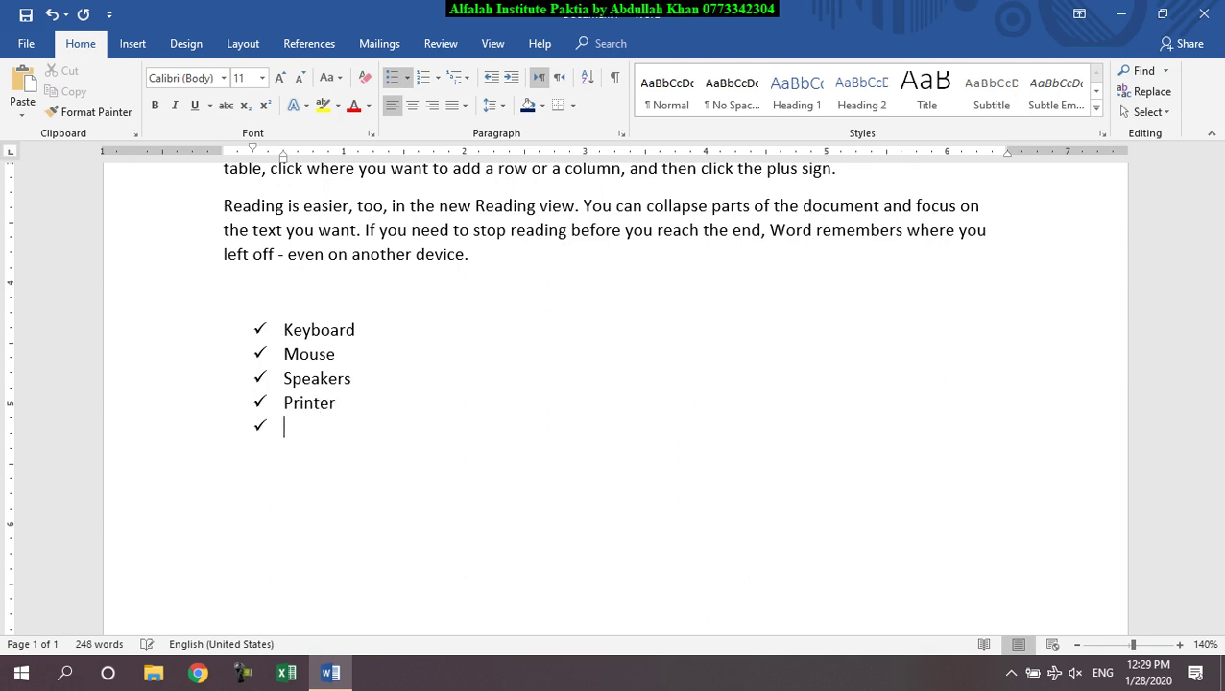
pyautogui.write('Computer')
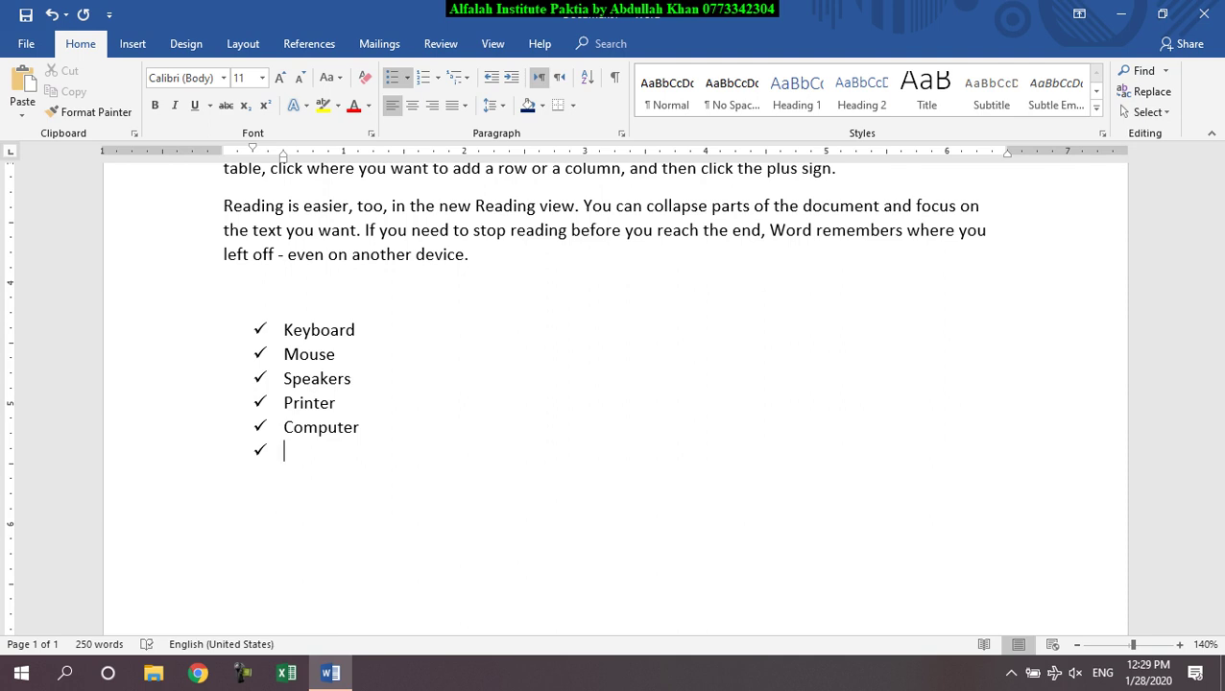
# Step: Add second-level items Desktop and Laptop under Computer, and third-level items D630 and E6400 under Laptop
pyautogui.click(405, 80)
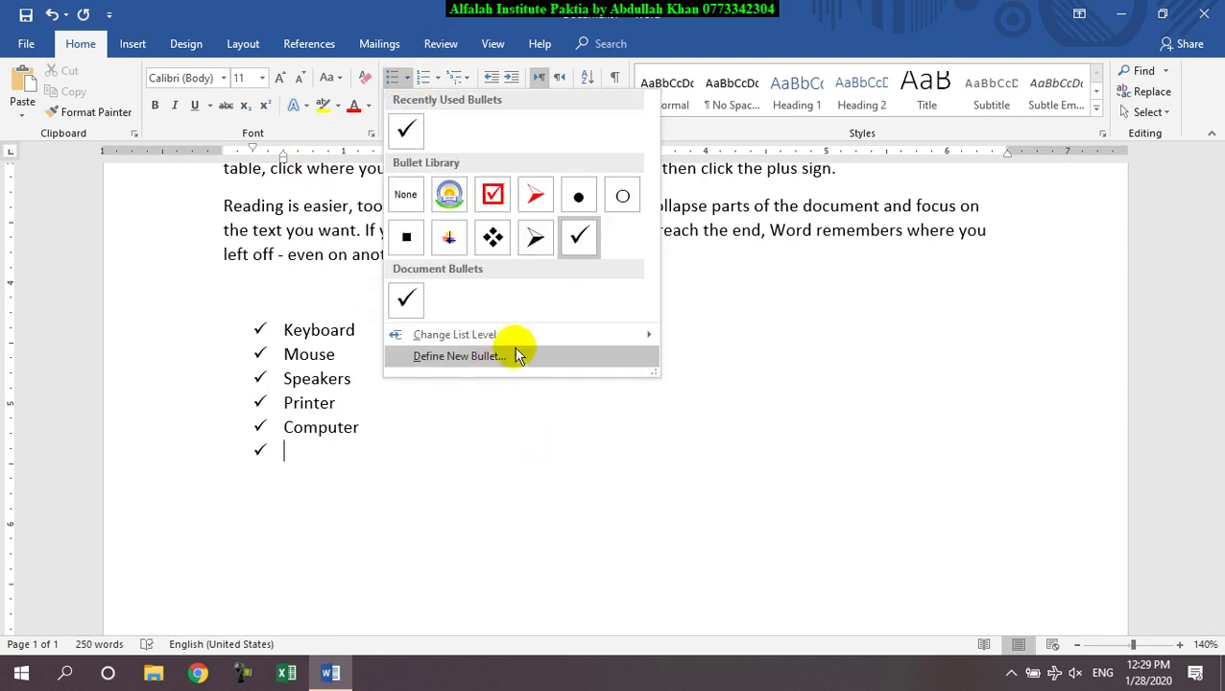
pyautogui.moveTo(509, 339)
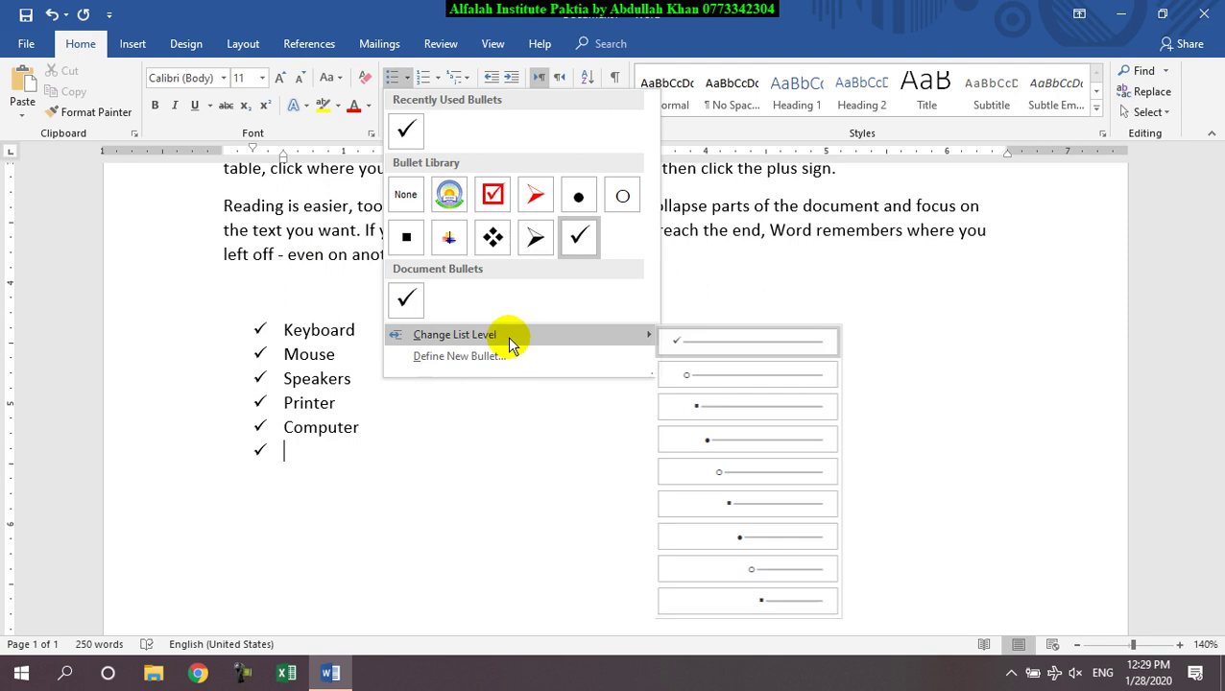
pyautogui.click(720, 373)
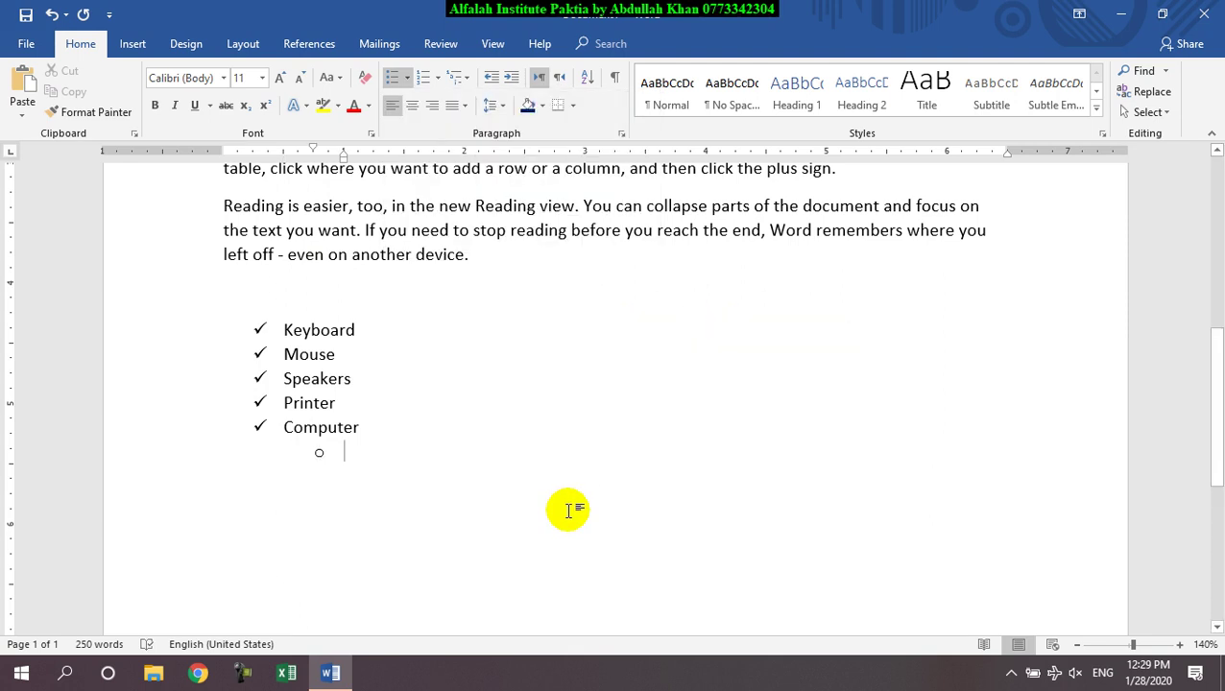
pyautogui.write('Desktop')
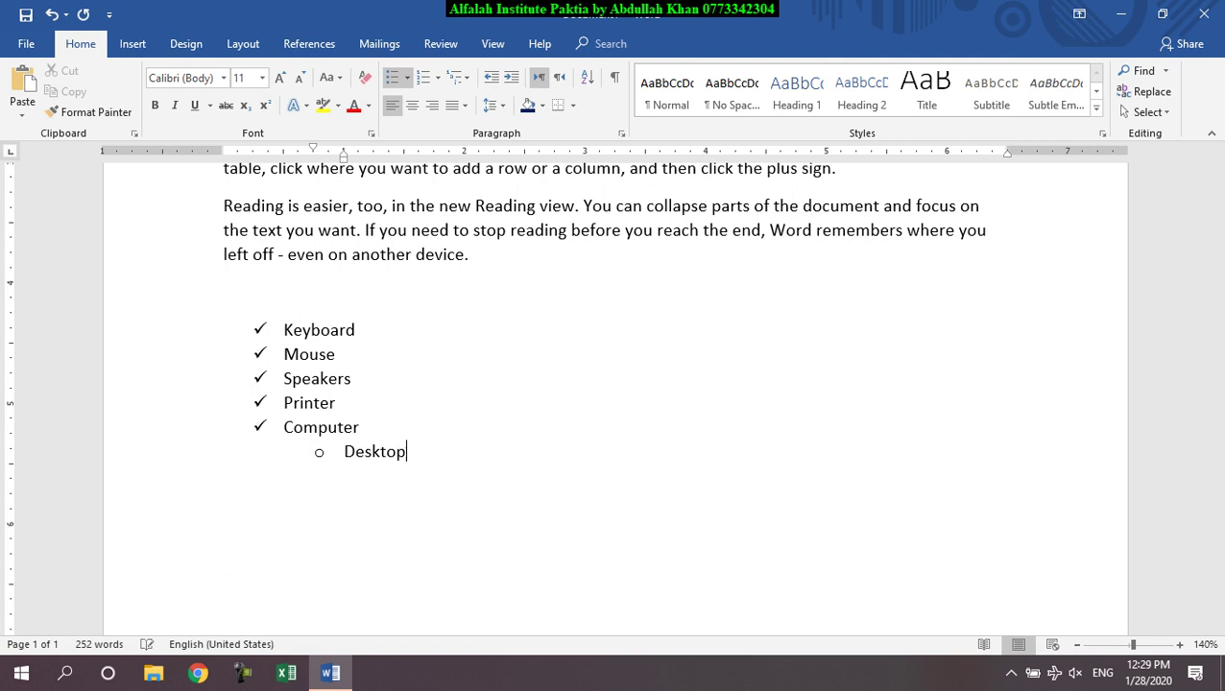
pyautogui.press('Return')
pyautogui.write('La')
pyautogui.write('D630 E')
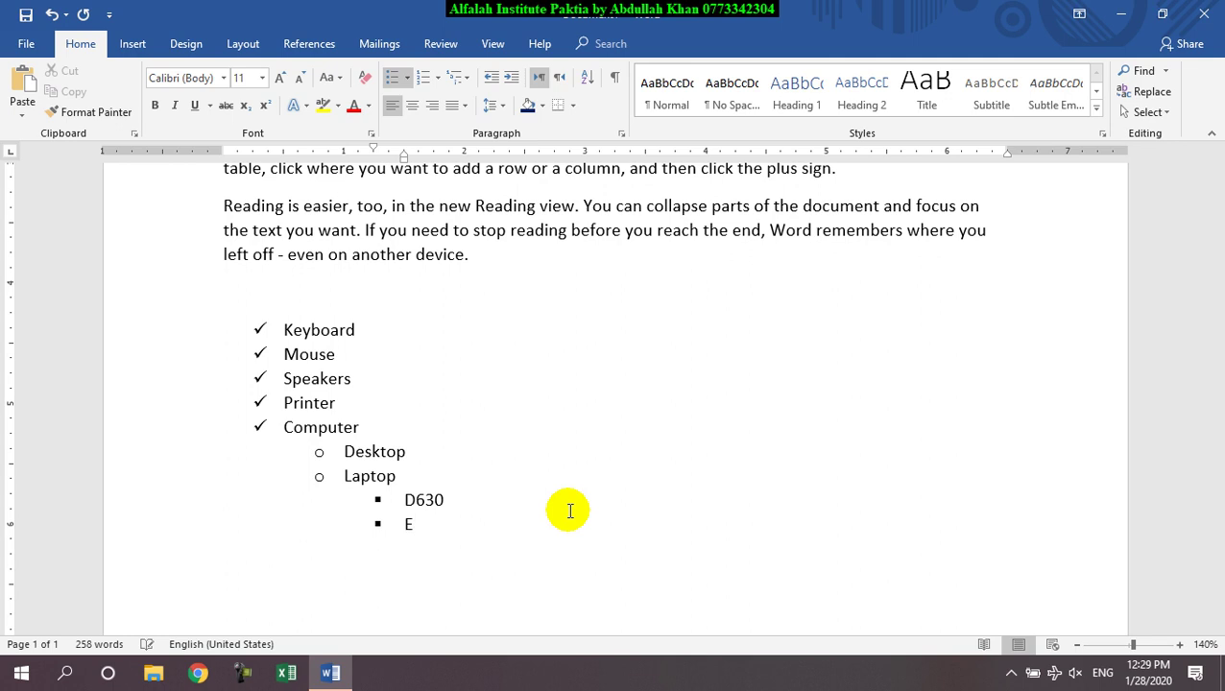
pyautogui.write('6400')
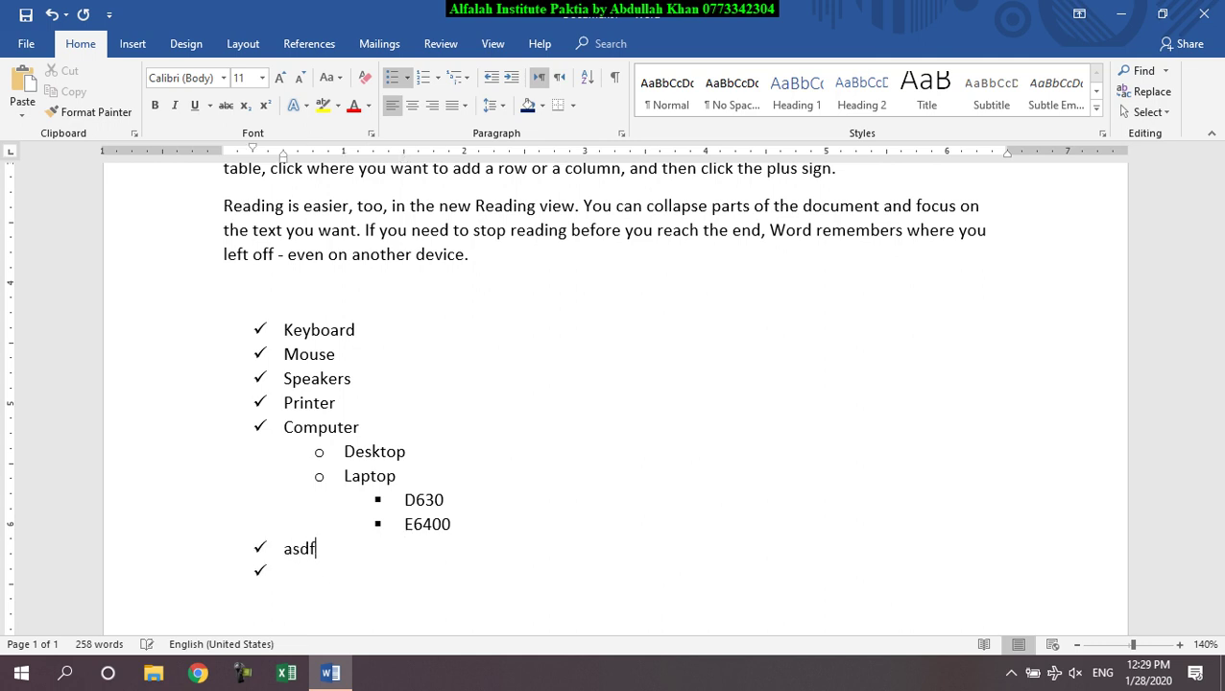
# Step: Add first-level filler items Asdf, Sdf four times, Sd and F, and end the list
pyautogui.write('Sdf Sdf Sdf Sd f')
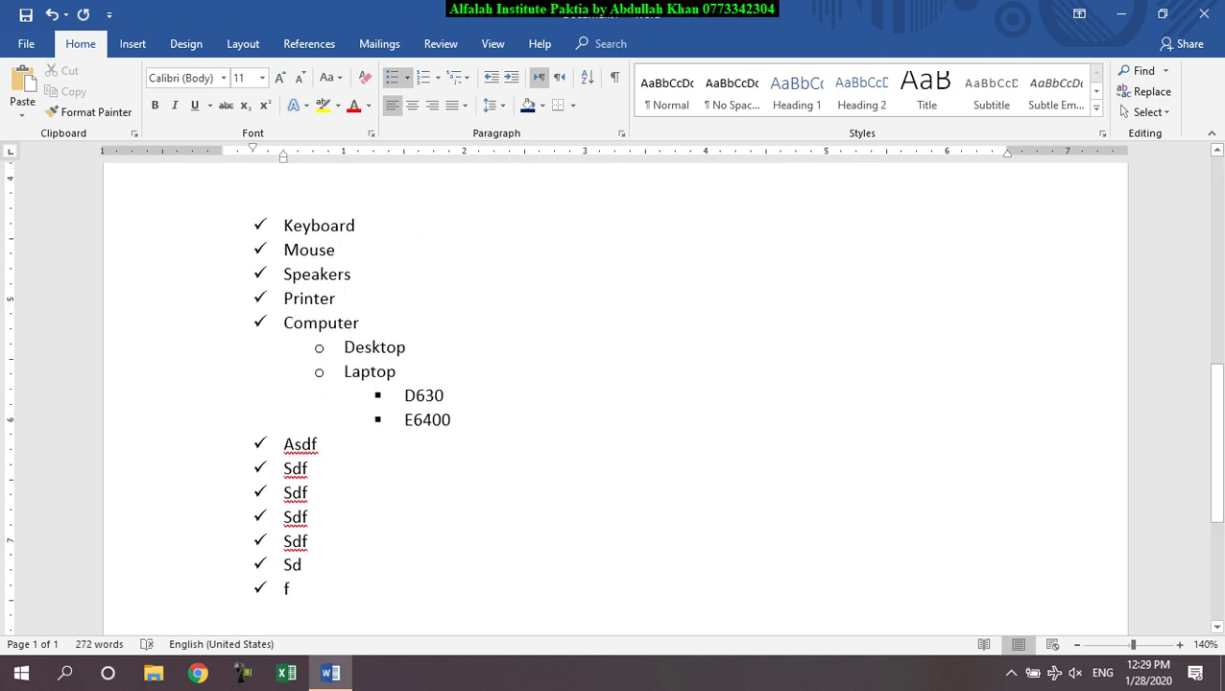
pyautogui.press('Return')
pyautogui.press('Return')
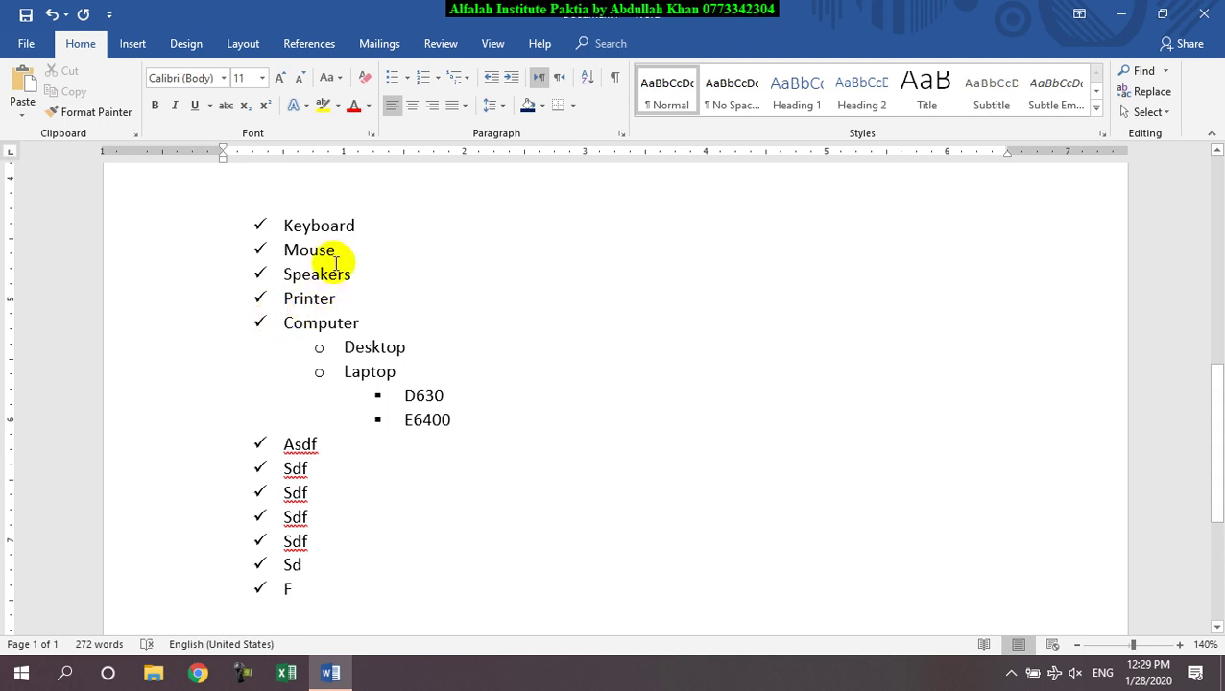
# Step: Define a new bullet for the first-level items: the check mark at 14 pt in red
pyautogui.click(313, 227)
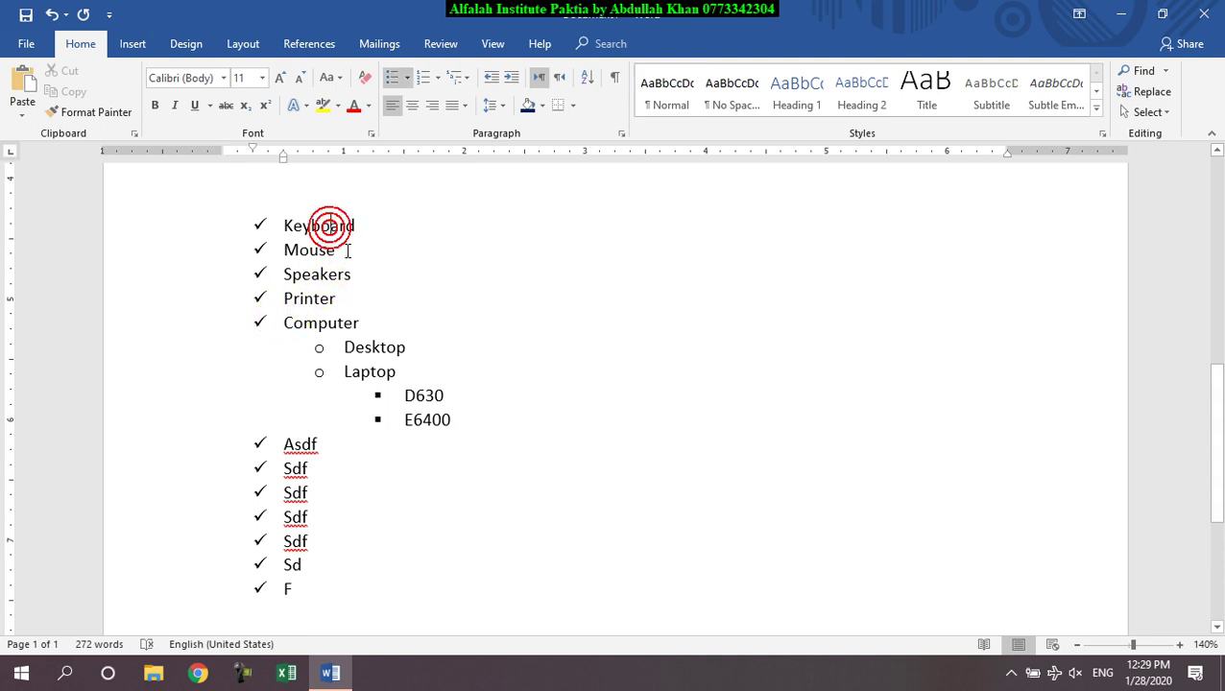
pyautogui.click(407, 79)
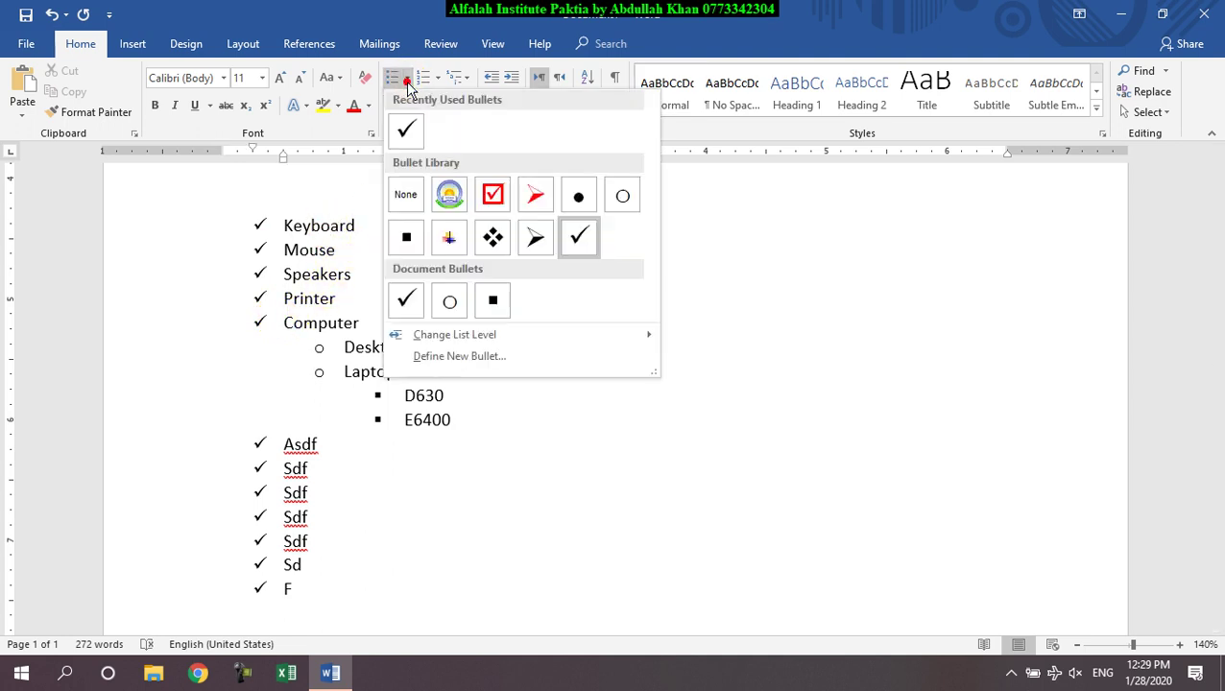
pyautogui.click(482, 356)
pyautogui.click(734, 158)
pyautogui.click(652, 192)
pyautogui.click(651, 192)
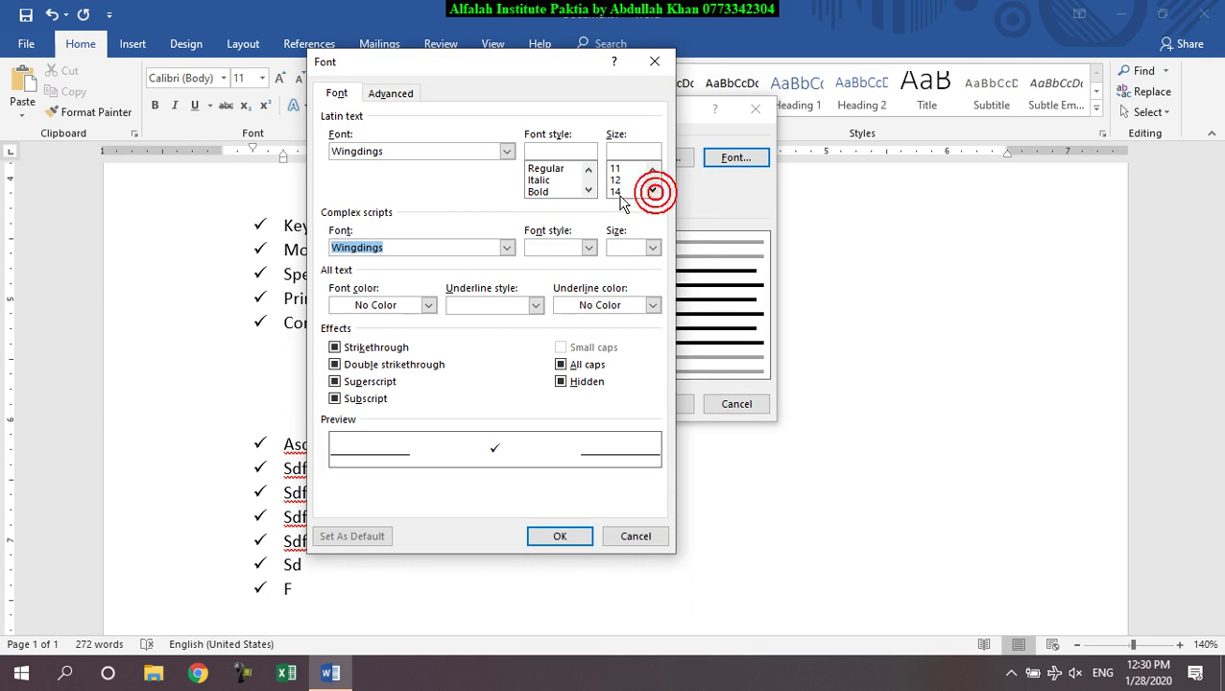
pyautogui.click(617, 192)
pyautogui.click(428, 305)
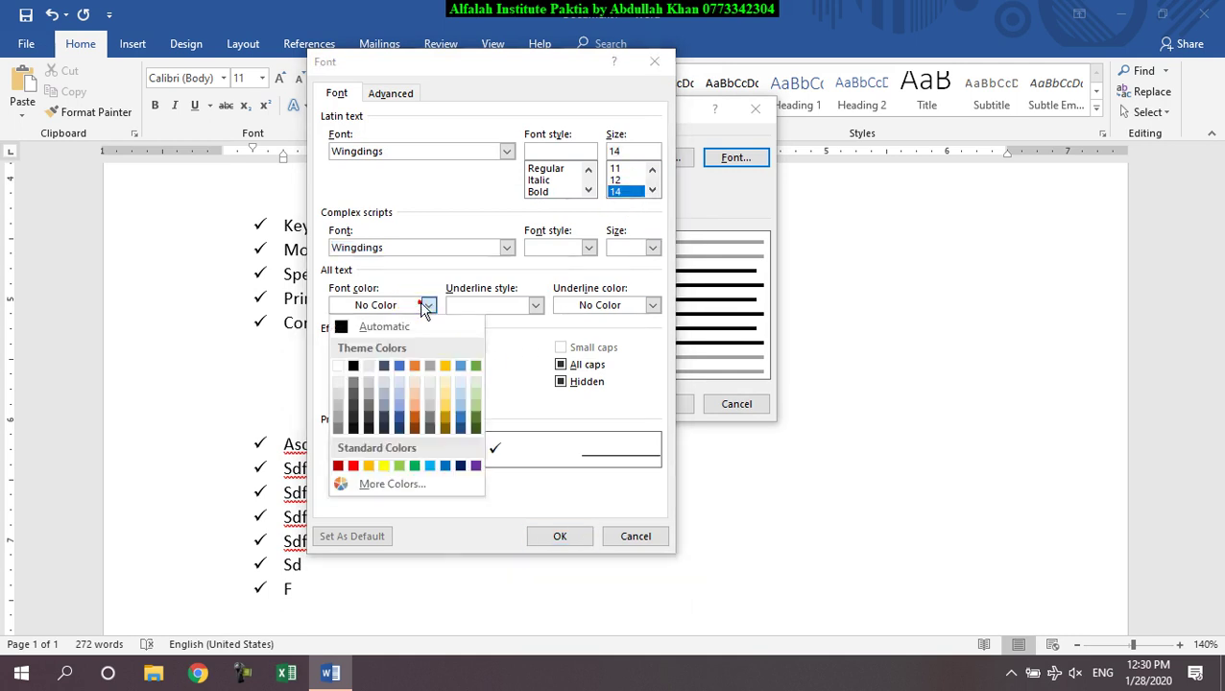
pyautogui.click(353, 465)
pyautogui.click(561, 536)
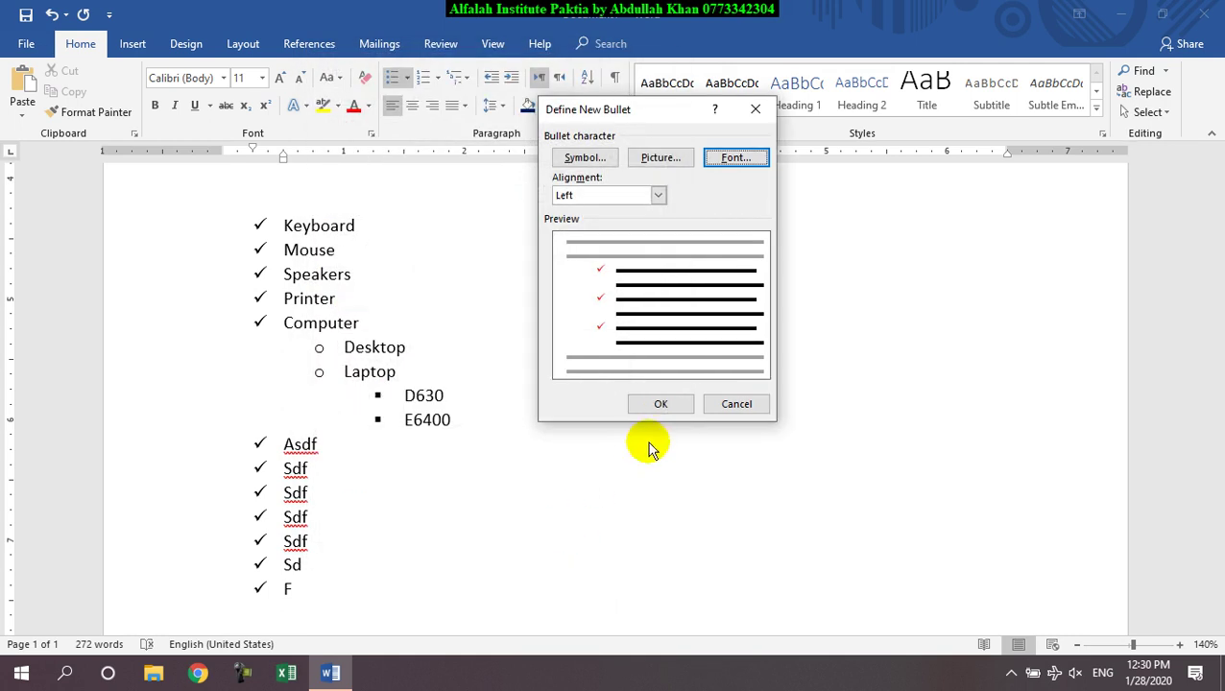
pyautogui.click(661, 404)
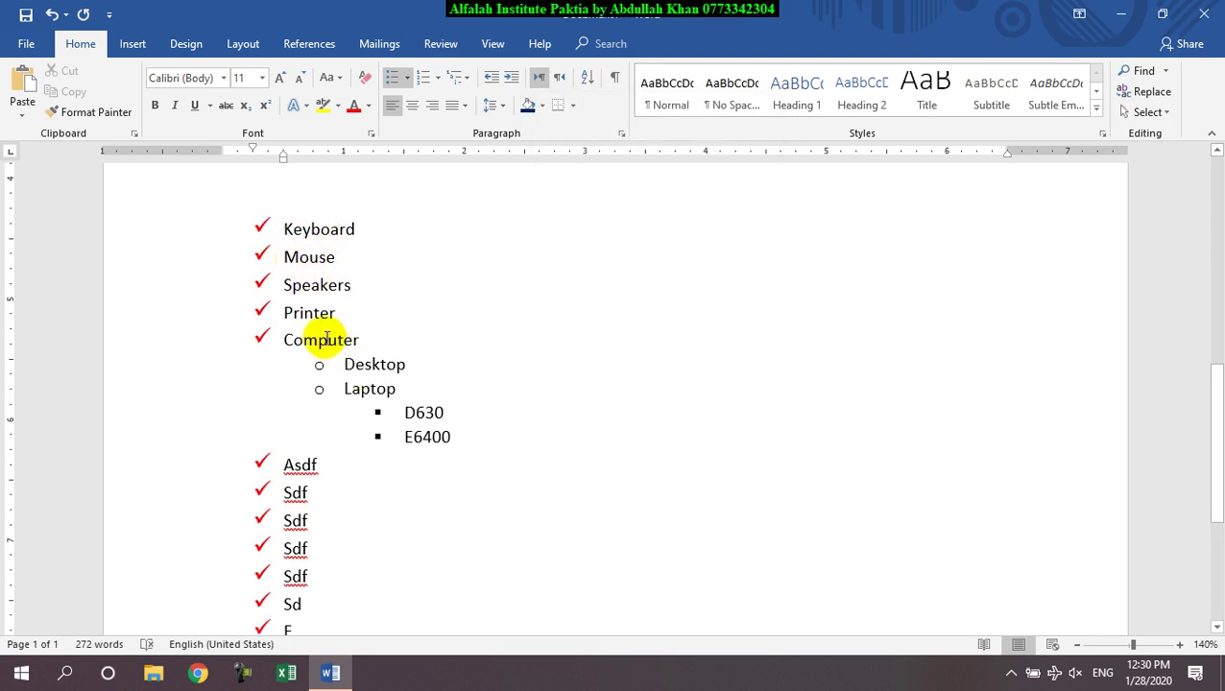
# Step: Define a new bullet for the first-level items: the Wingdings hollow right arrow, character code 240
pyautogui.click(379, 365)
pyautogui.click(289, 258)
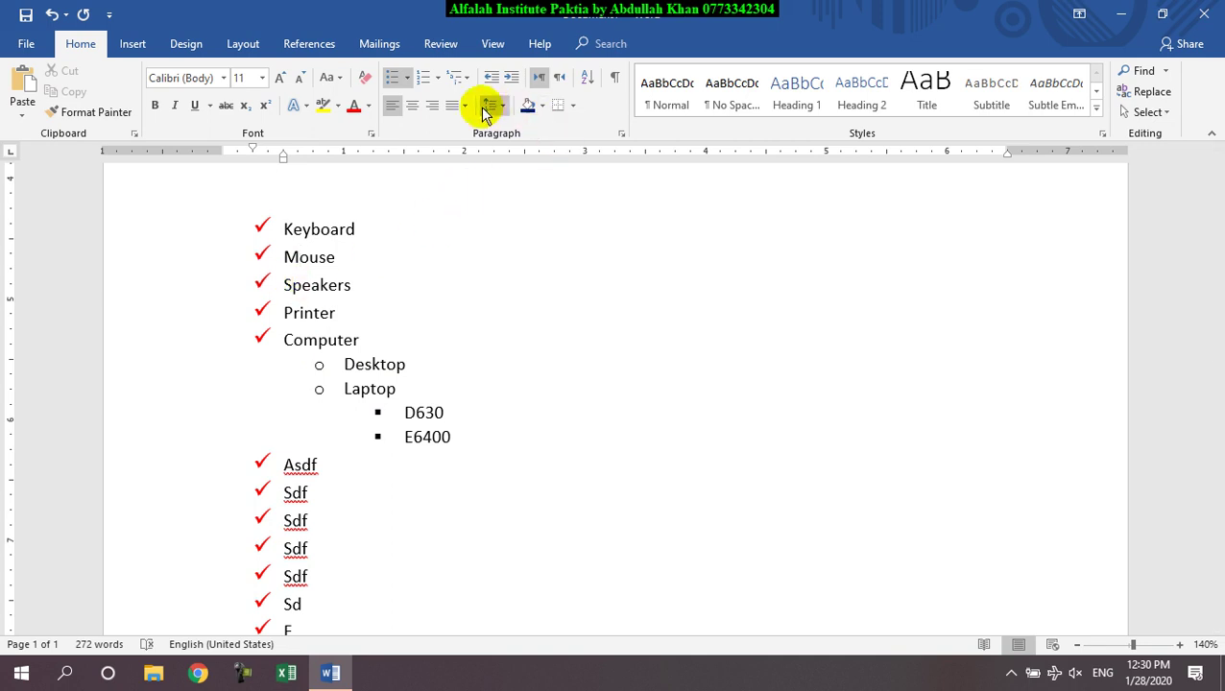
pyautogui.click(407, 77)
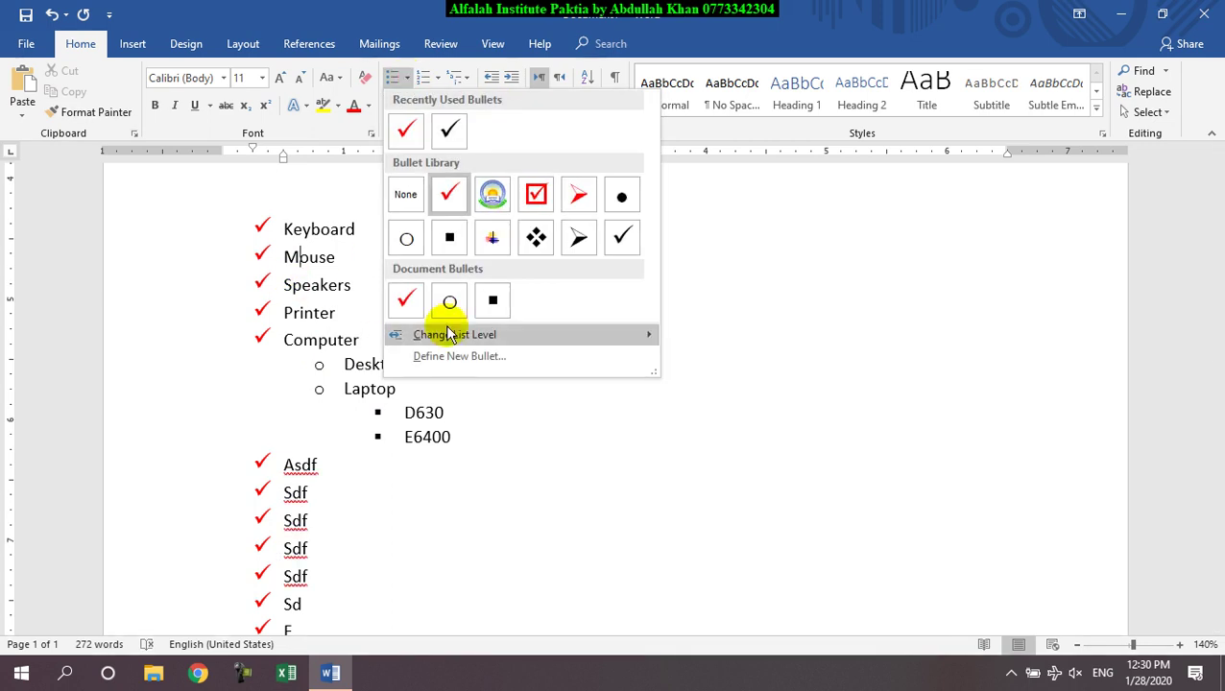
pyautogui.click(460, 356)
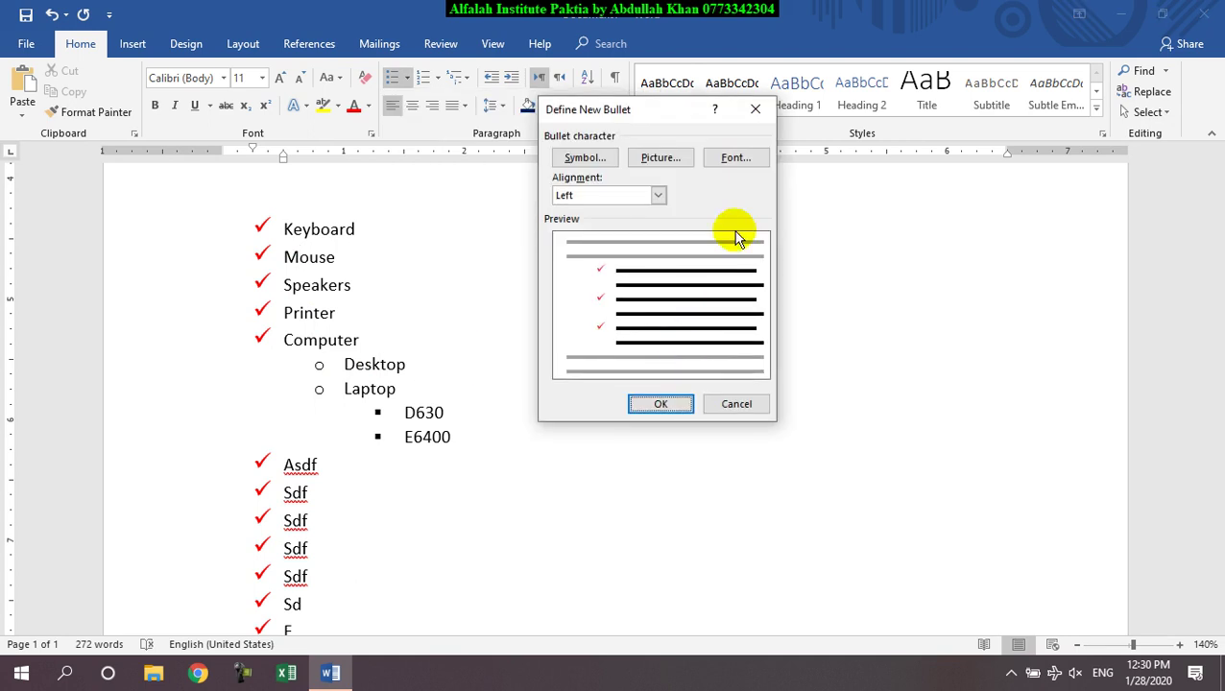
pyautogui.click(579, 161)
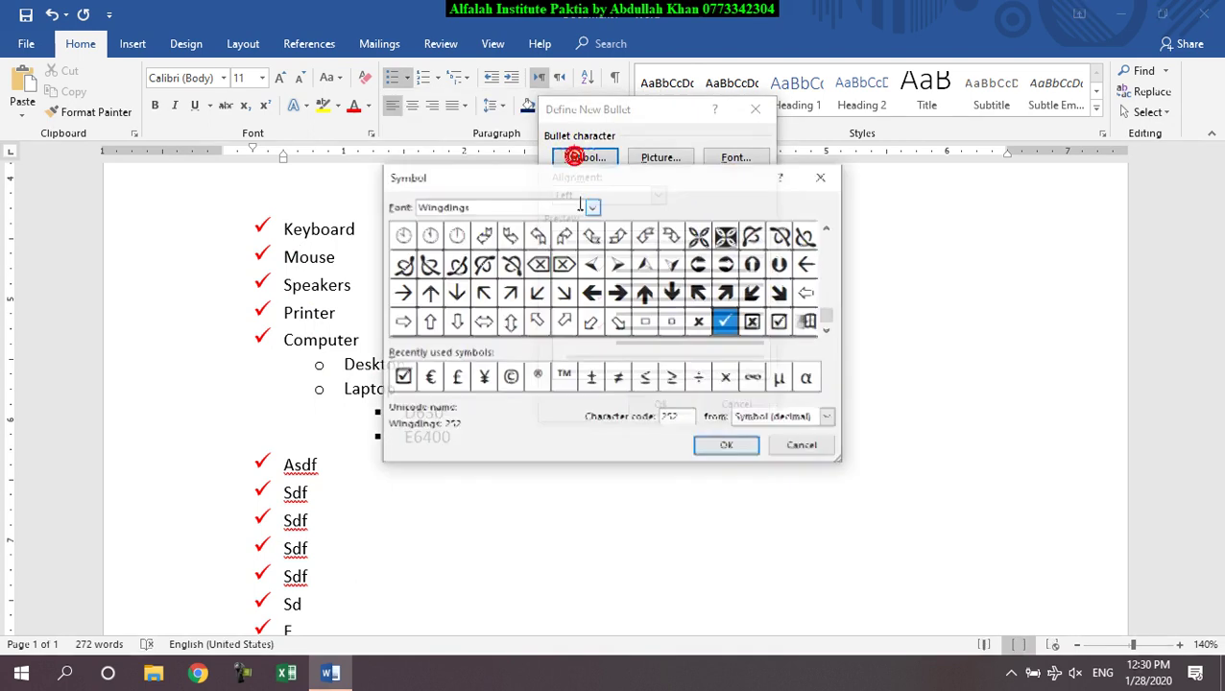
pyautogui.click(562, 298)
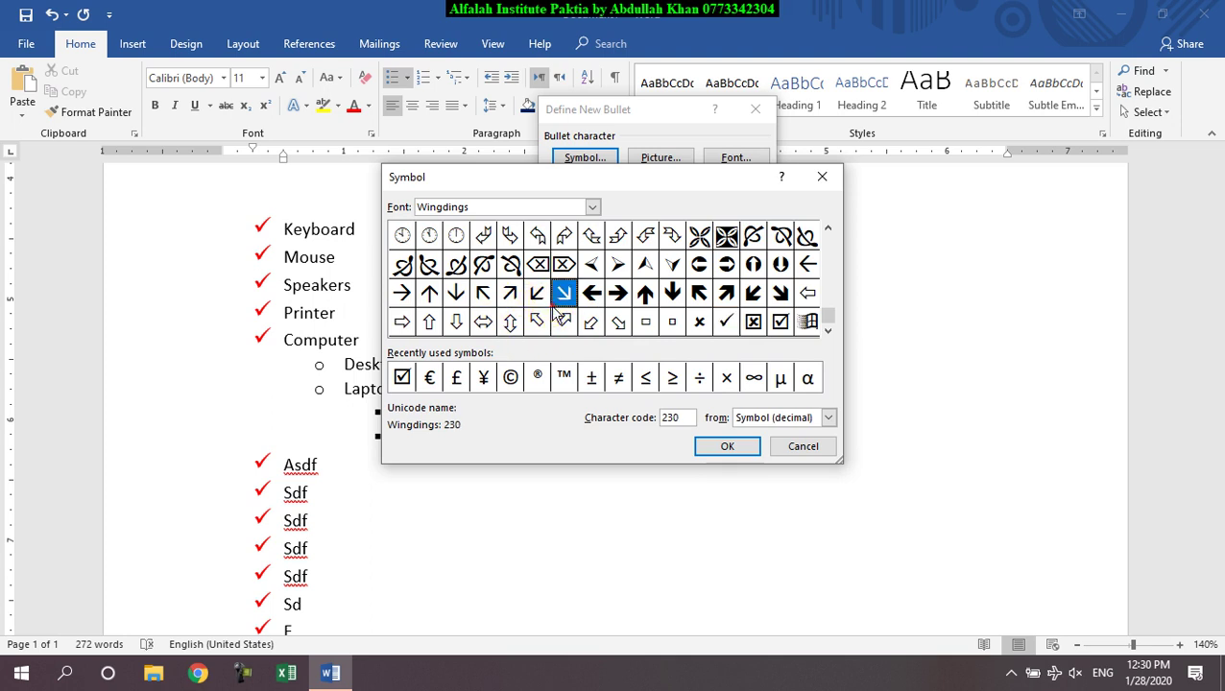
pyautogui.click(829, 231)
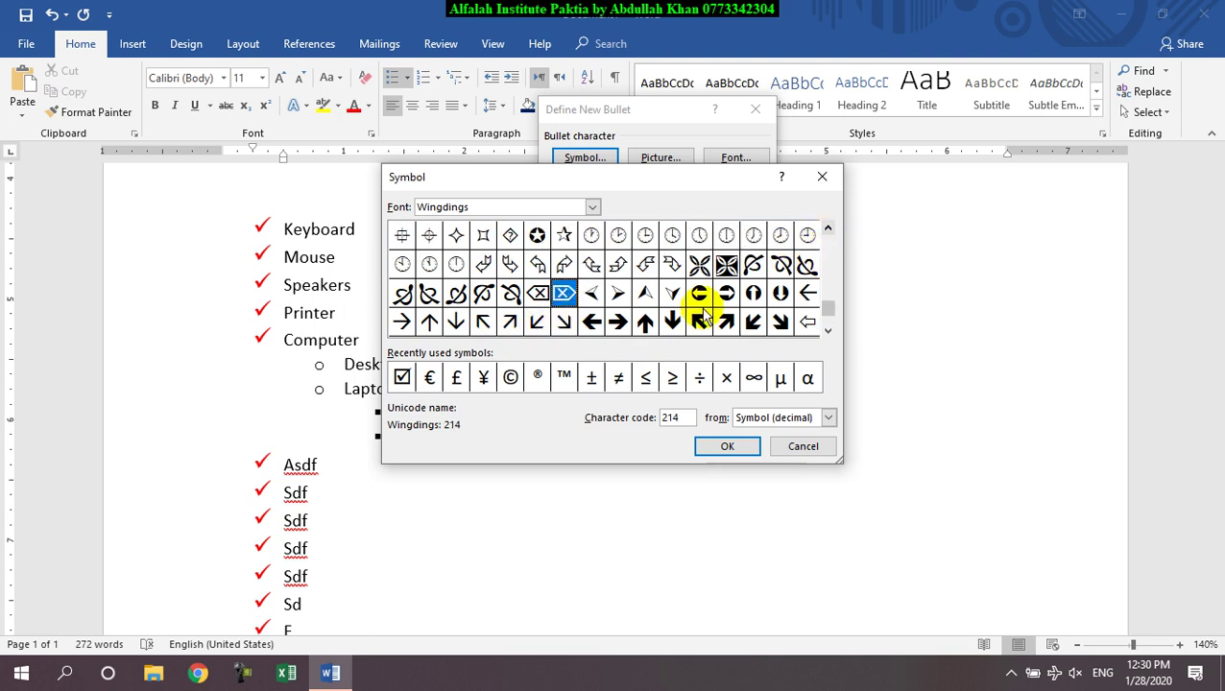
pyautogui.click(828, 330)
pyautogui.click(401, 321)
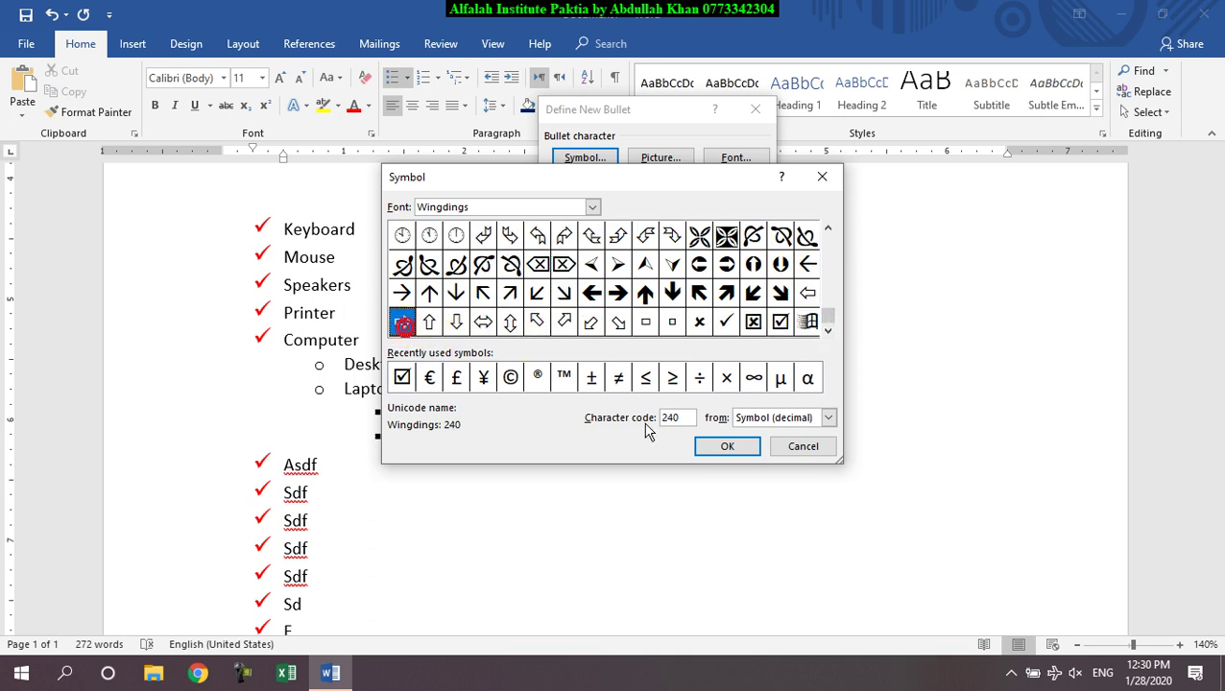
pyautogui.click(726, 446)
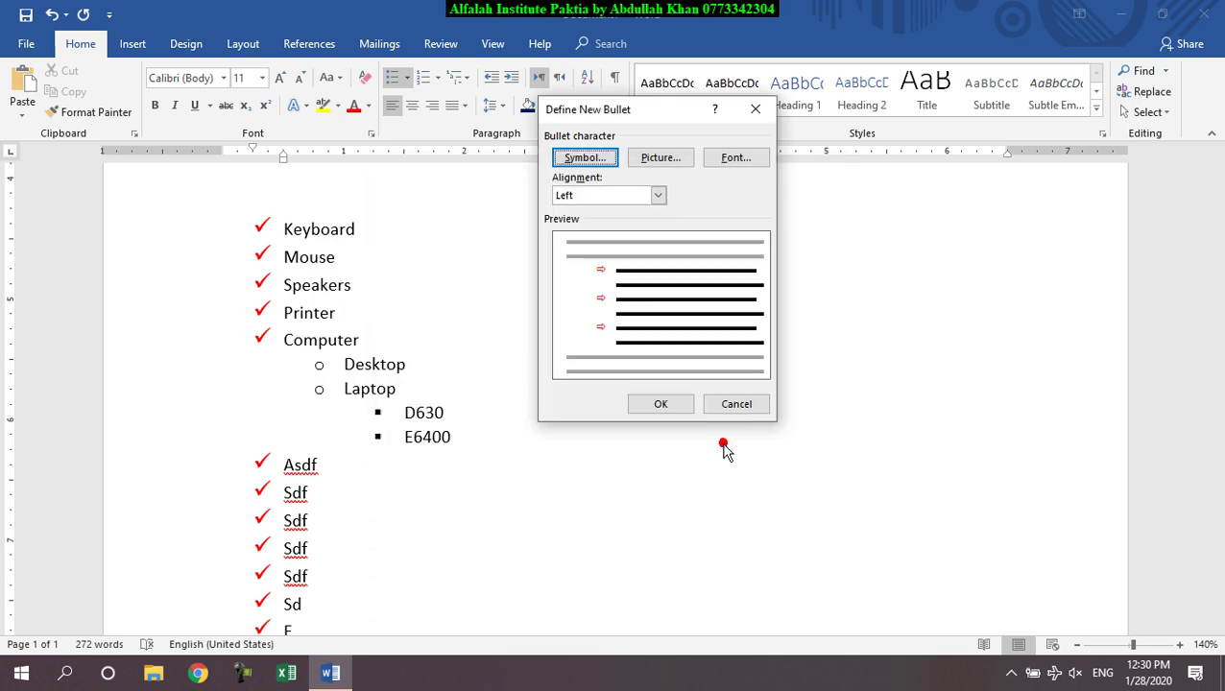
pyautogui.click(672, 404)
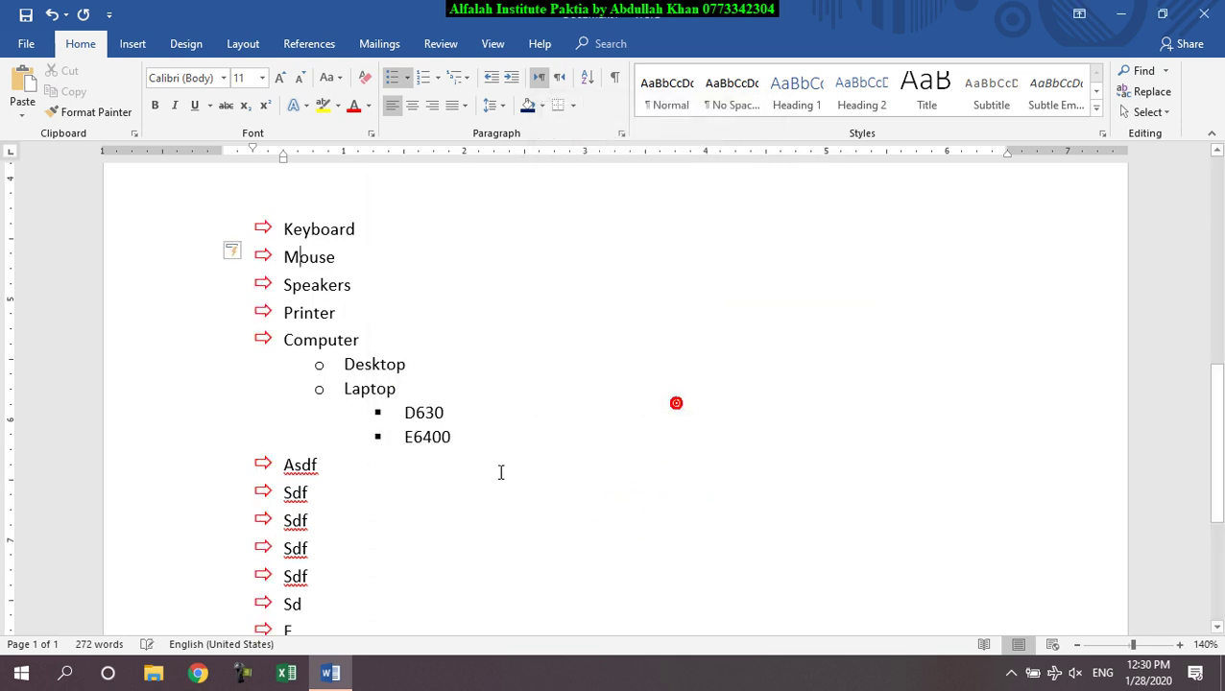
# Step: Define a picture bullet for the first-level items using the Hadaf logo image from the Downloads folder
pyautogui.click(407, 79)
pyautogui.click(469, 400)
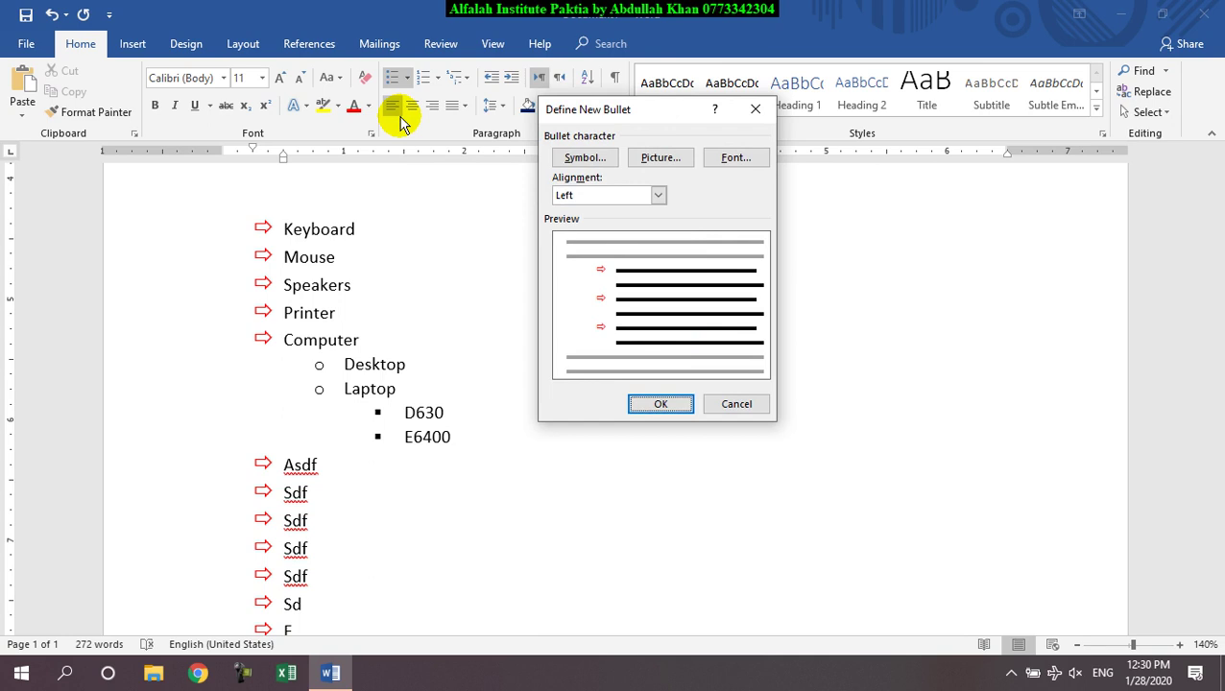
pyautogui.moveTo(623, 106); pyautogui.dragTo(608, 169)
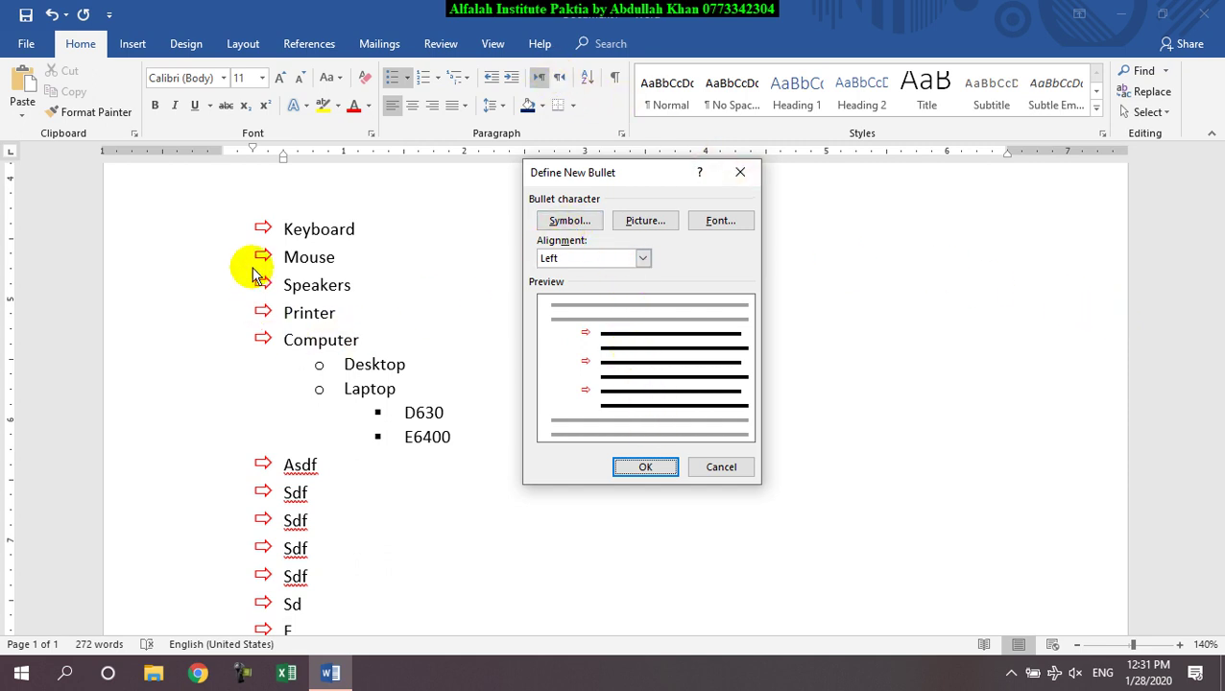
pyautogui.click(570, 222)
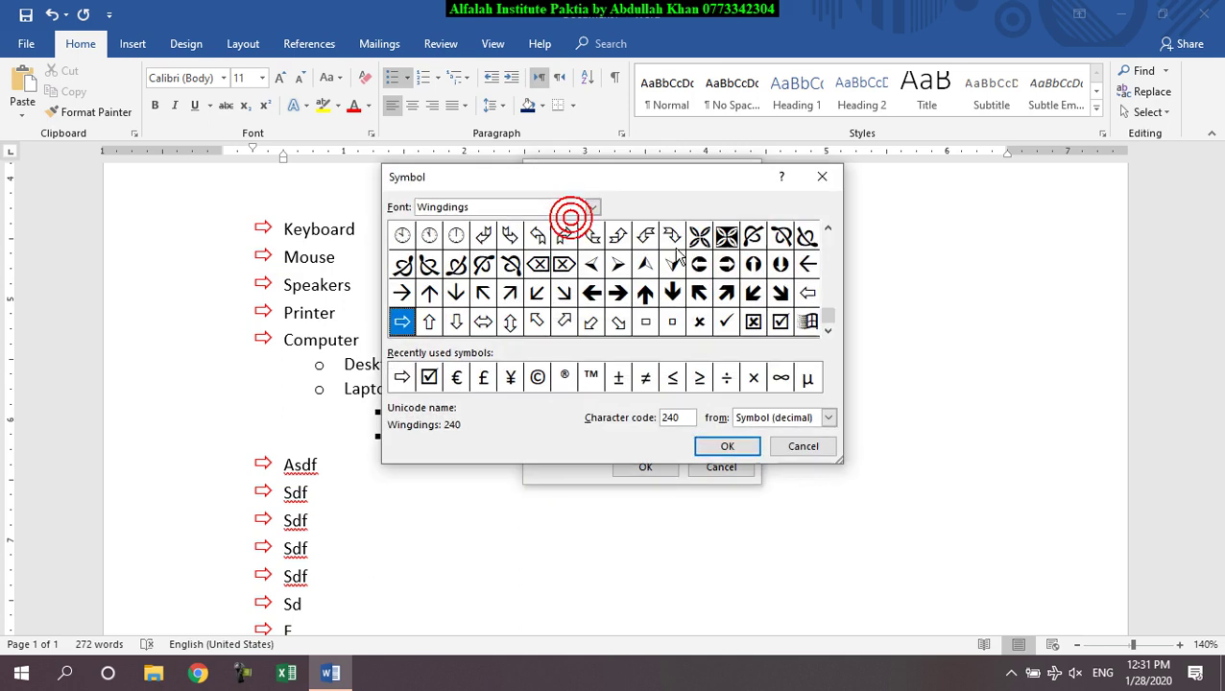
pyautogui.click(792, 448)
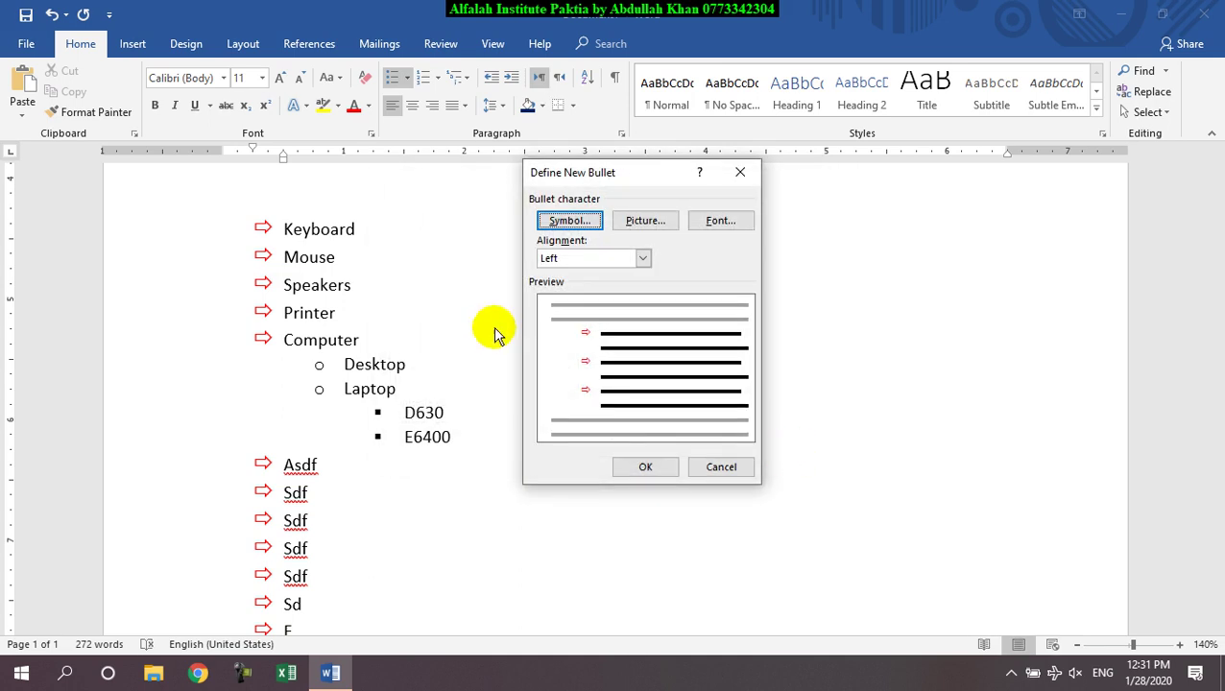
pyautogui.click(641, 223)
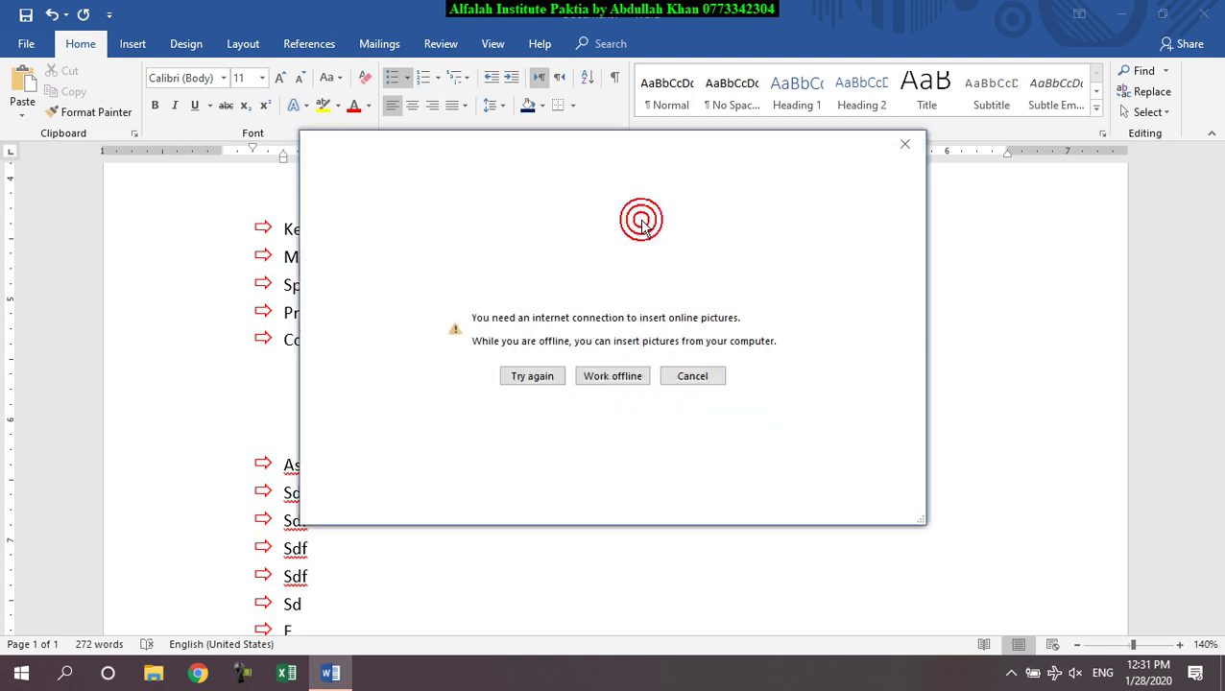
pyautogui.click(622, 378)
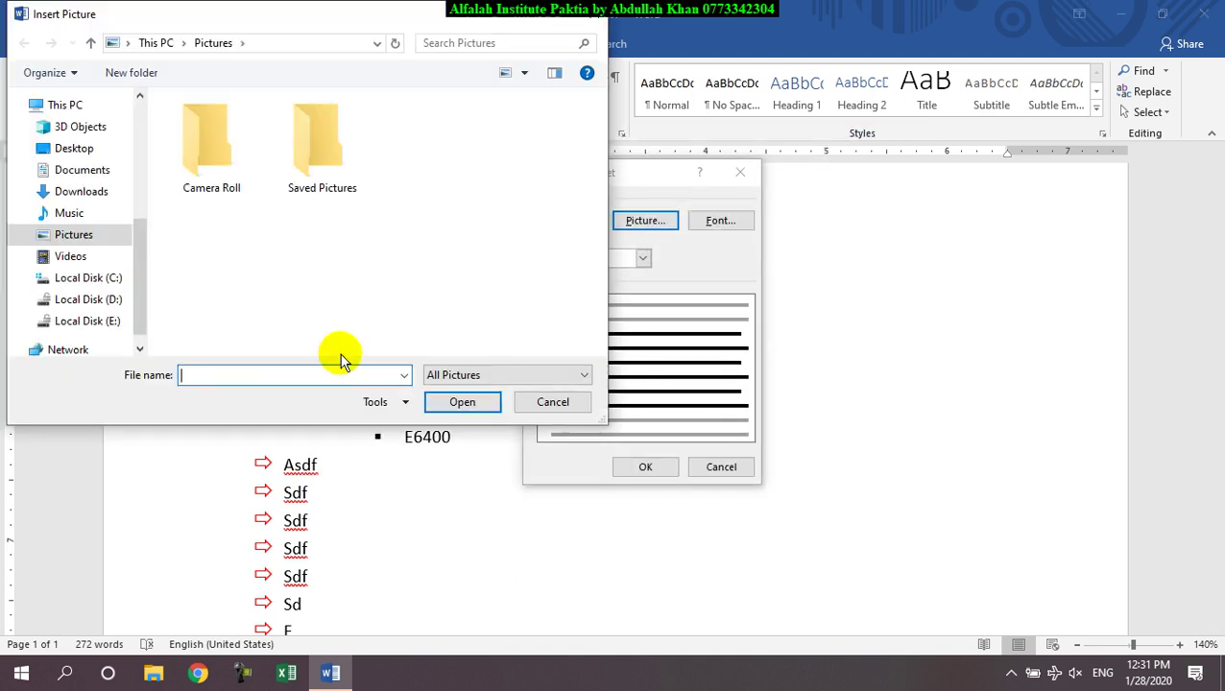
pyautogui.click(84, 193)
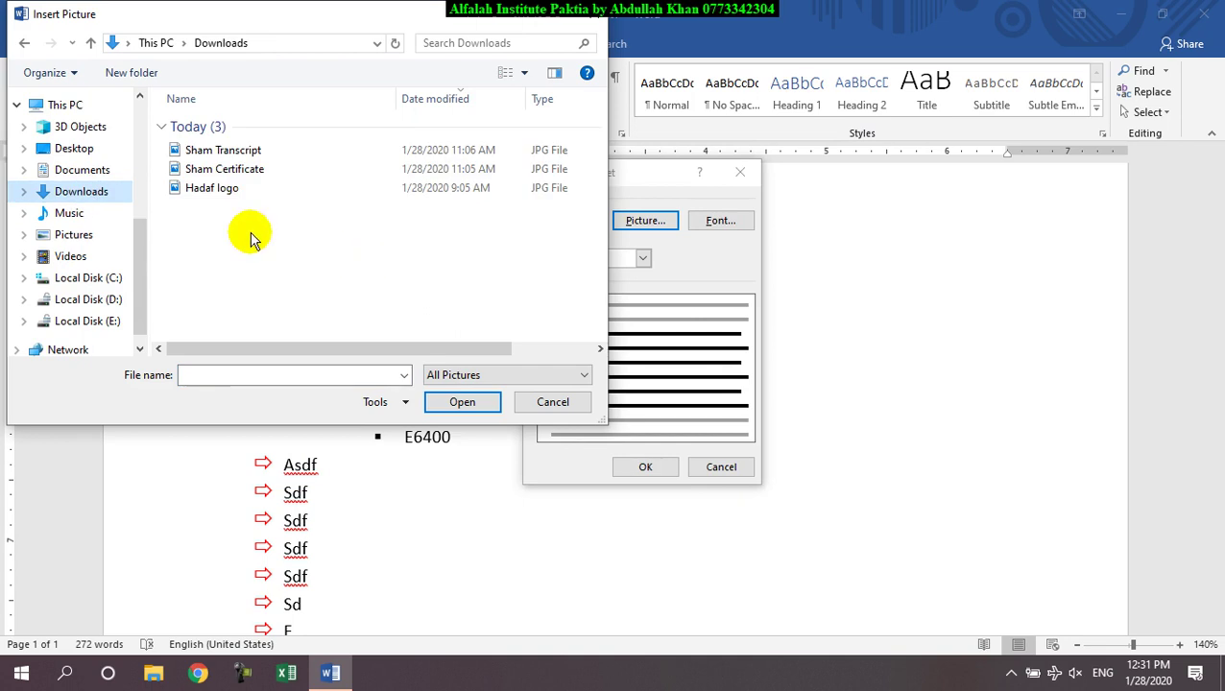
pyautogui.click(199, 188)
pyautogui.click(477, 408)
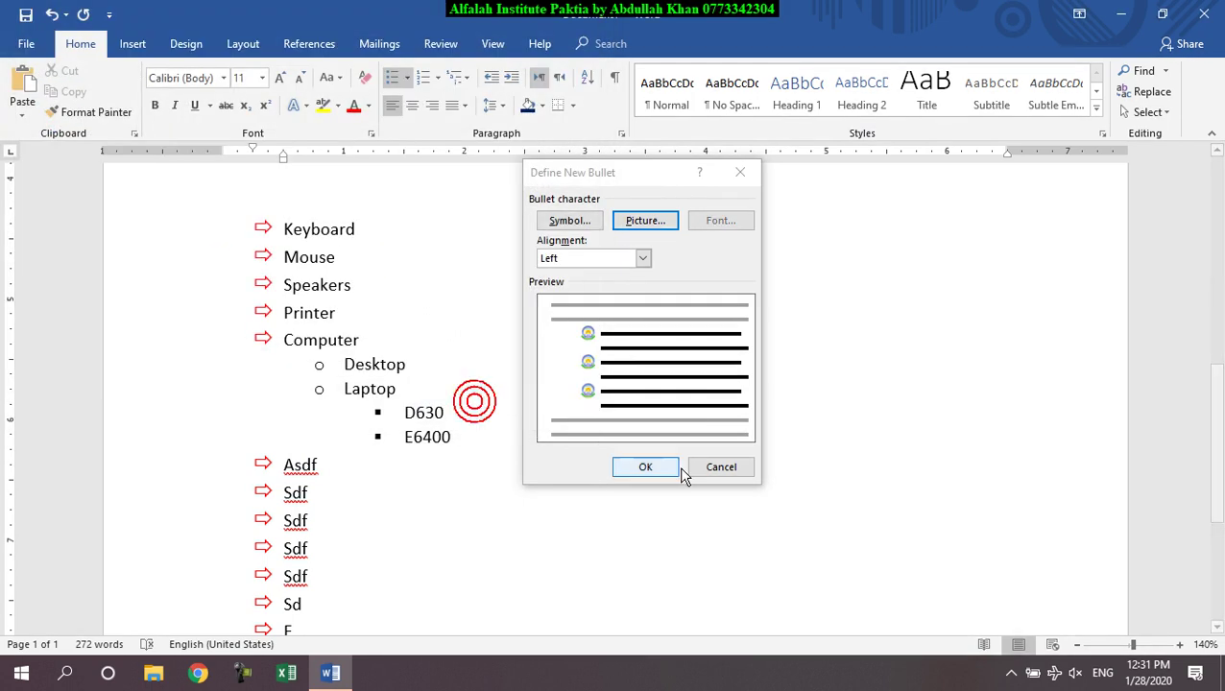
pyautogui.click(652, 470)
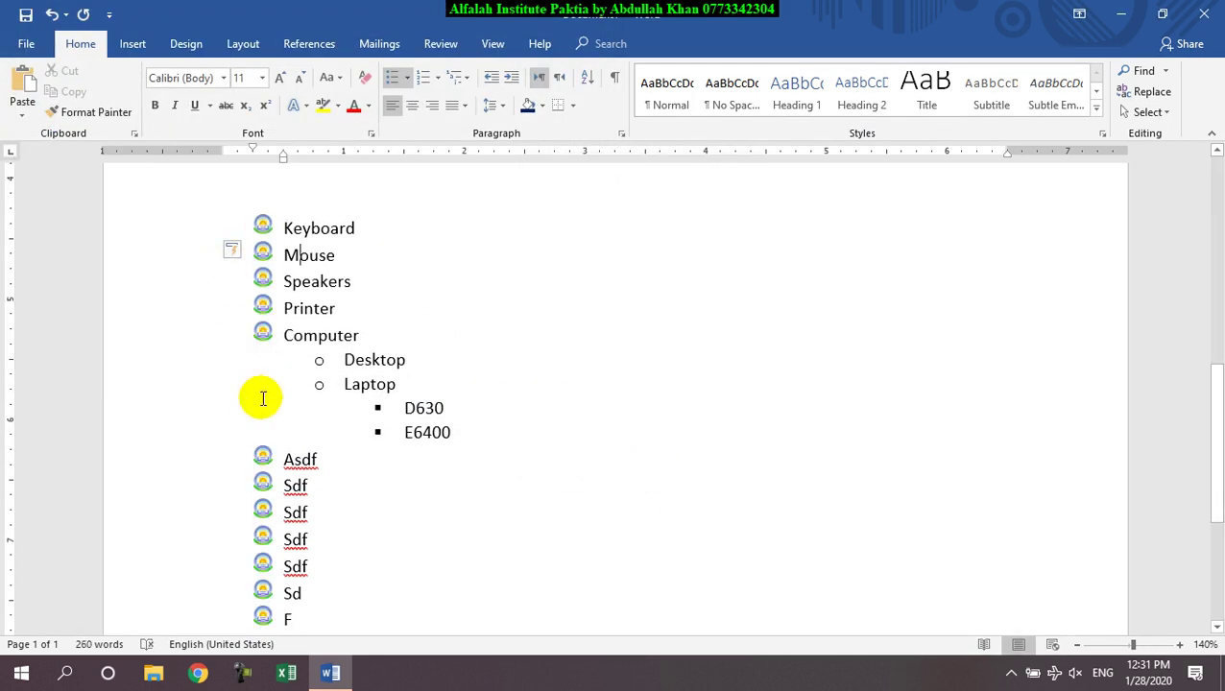
# Step: Add the first-level item Hgfhjgjh after F and end the list
pyautogui.scroll(-5, 276, 503)
pyautogui.scroll(4, 285, 509)
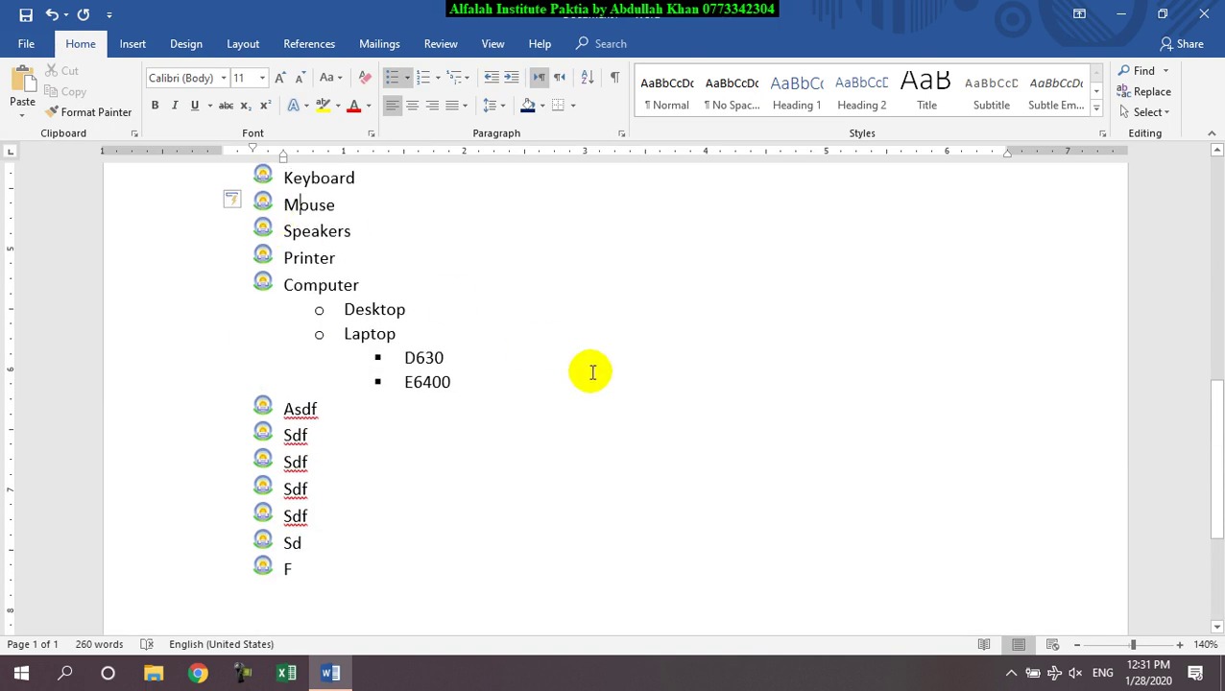
pyautogui.click(314, 559)
pyautogui.press('Return')
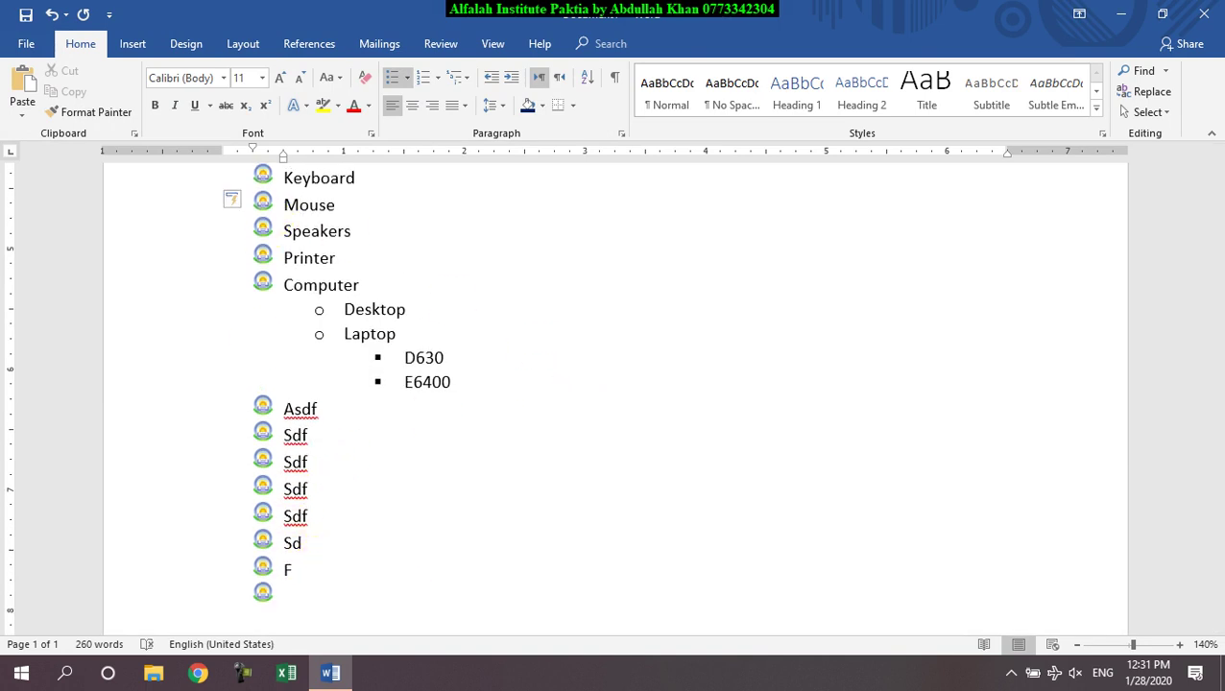
pyautogui.write('hgfhjgjh')
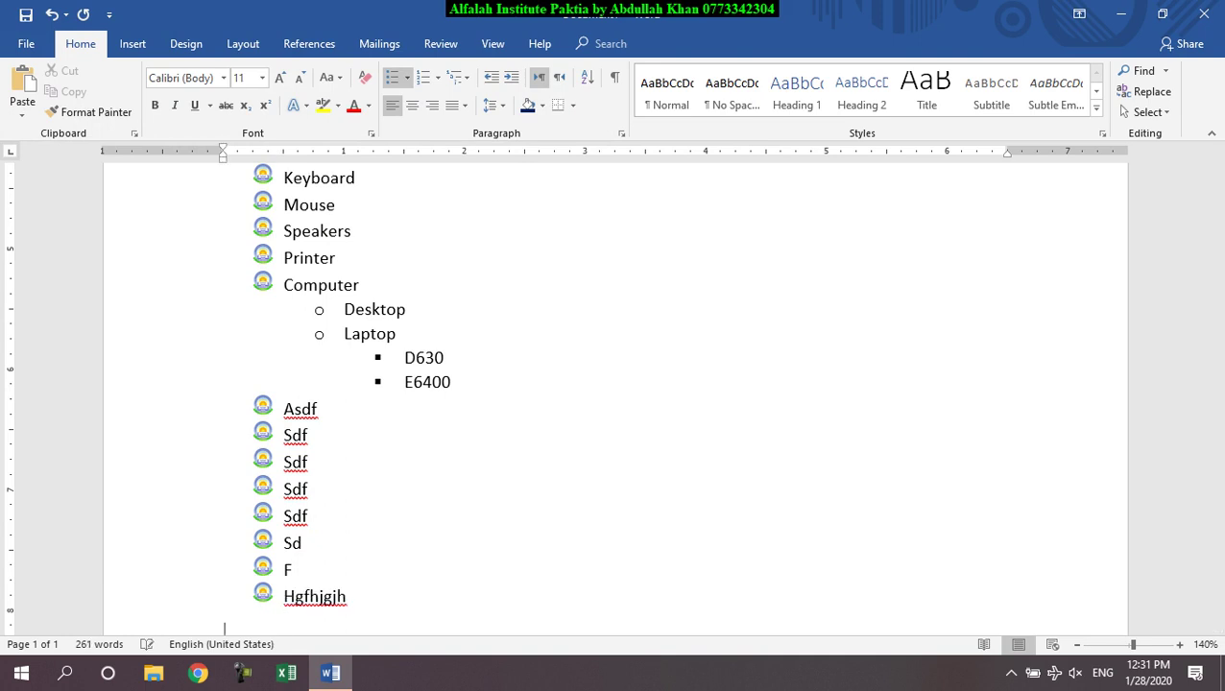
pyautogui.press('Return')
pyautogui.press('Return')
# Step: Change the first-level items from bullets to the 1., 2., 3. numbering format
pyautogui.scroll(3, 315, 445)
pyautogui.click(315, 417)
pyautogui.click(407, 76)
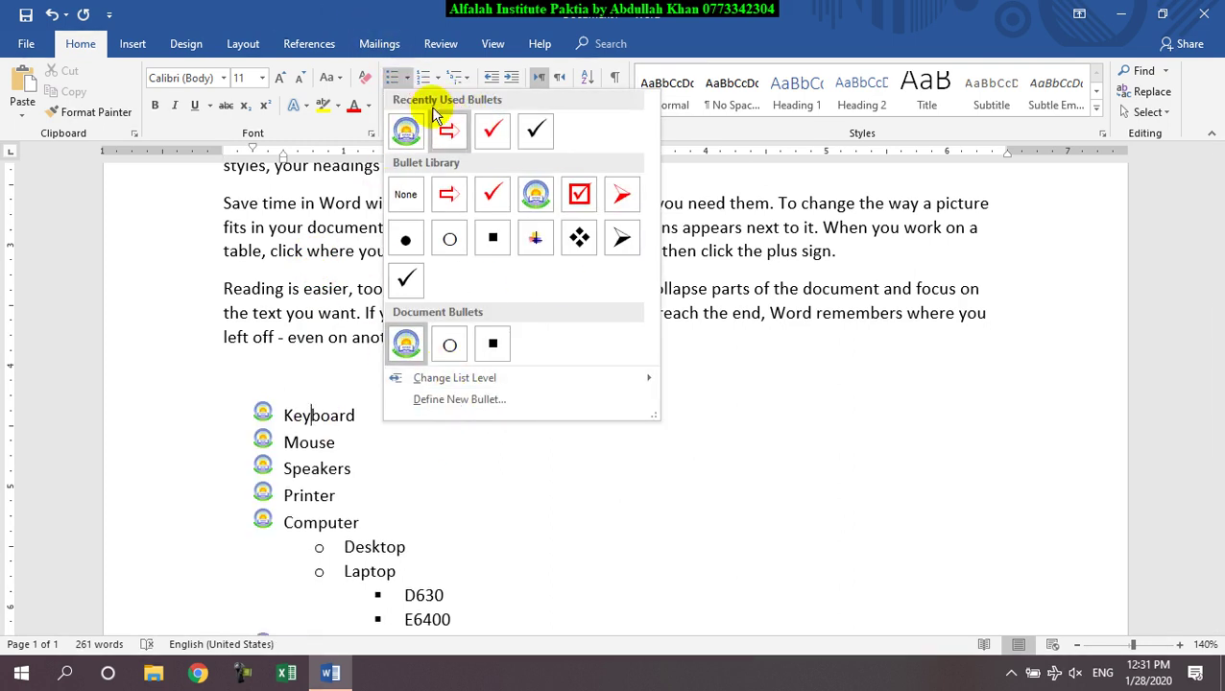
pyautogui.click(404, 78)
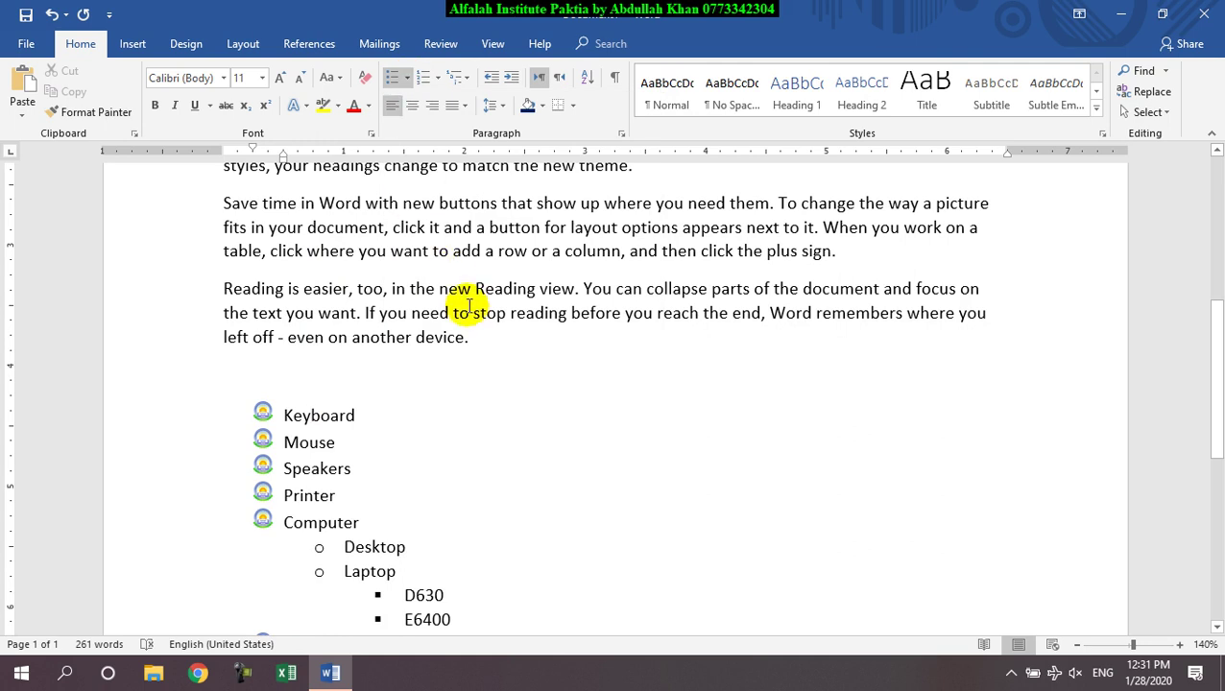
pyautogui.click(437, 79)
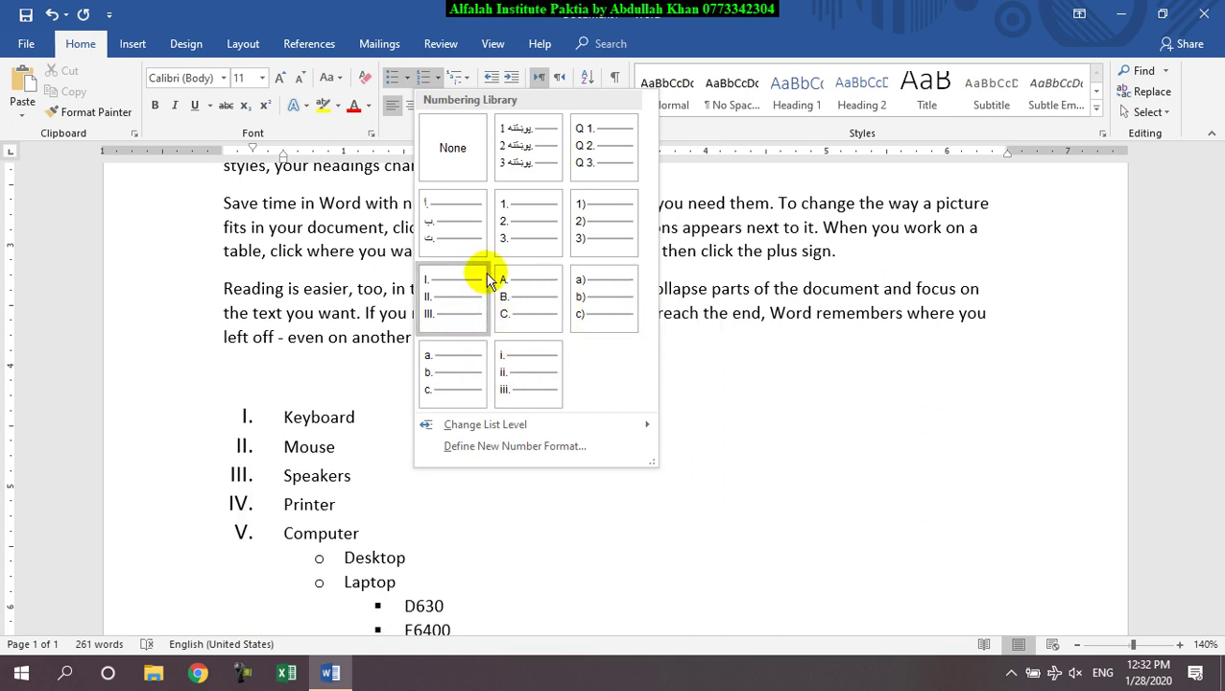
pyautogui.click(534, 231)
pyautogui.scroll(-3, 519, 349)
pyautogui.scroll(2, 519, 349)
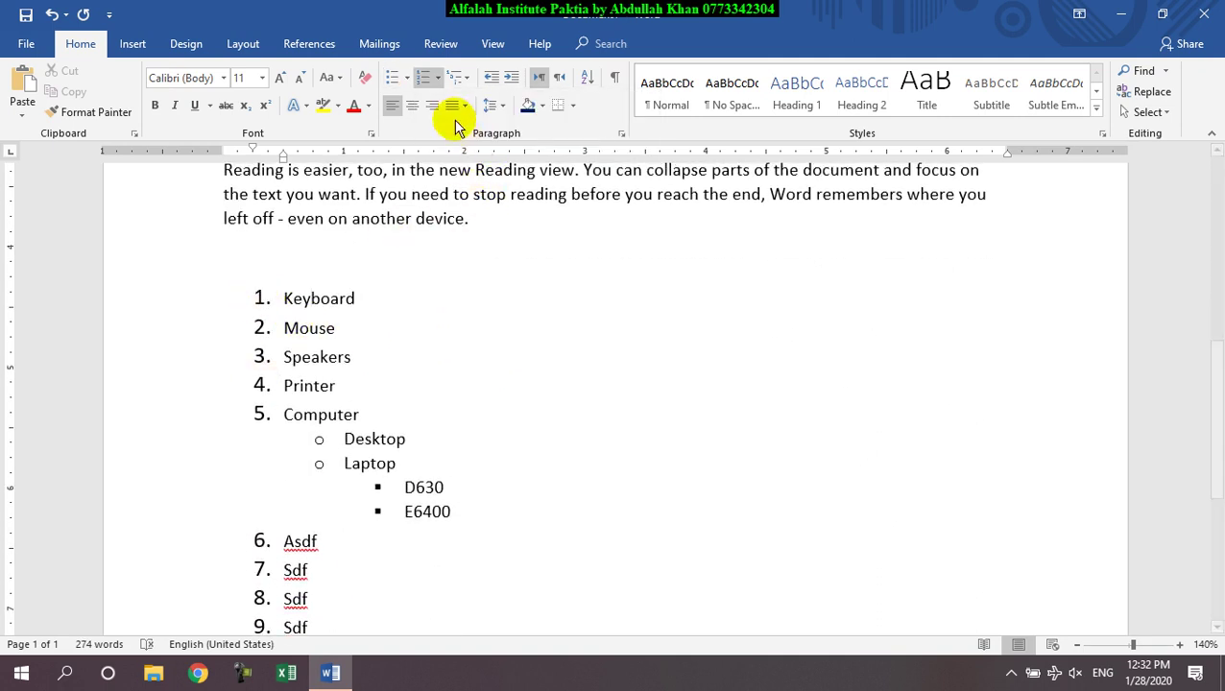
# Step: Define a new number format for the first-level items with the number style 1st, 2nd, 3rd
pyautogui.click(439, 77)
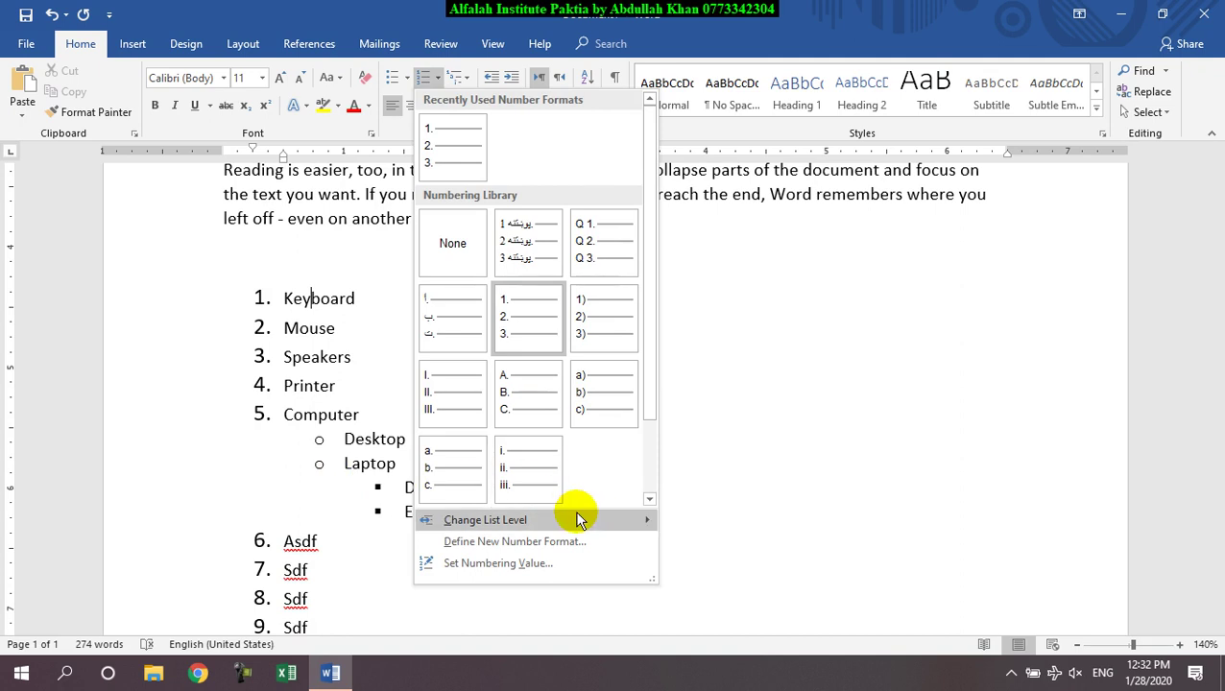
pyautogui.moveTo(577, 519)
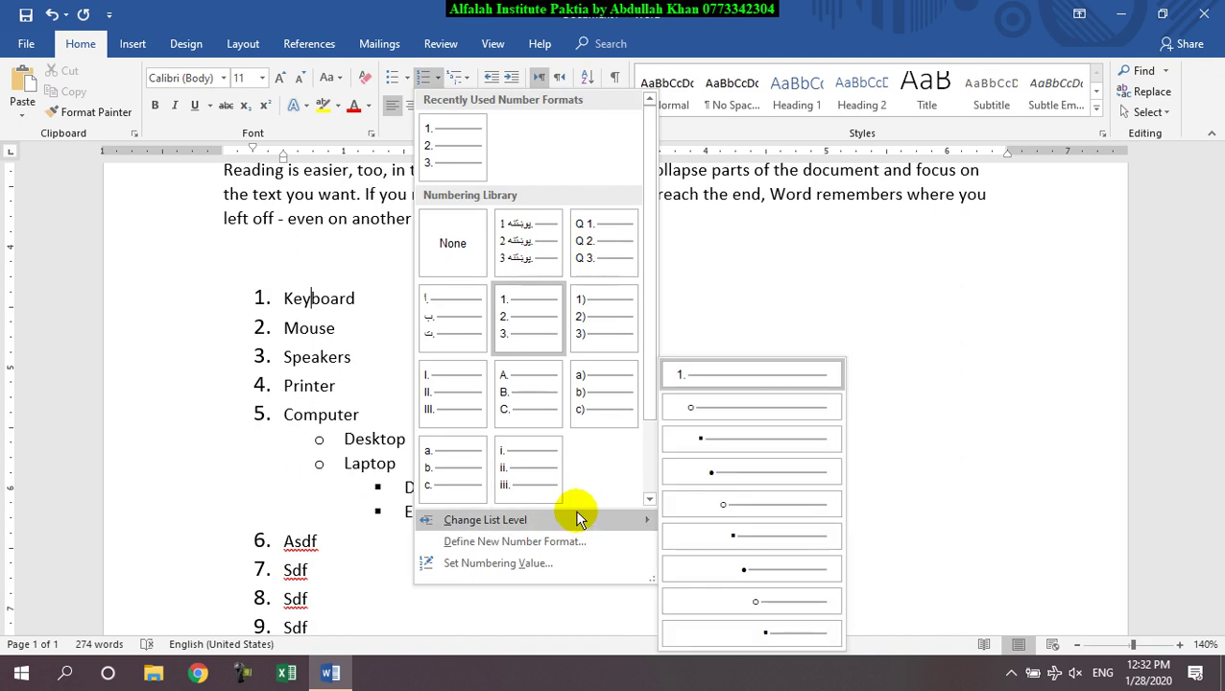
pyautogui.click(519, 541)
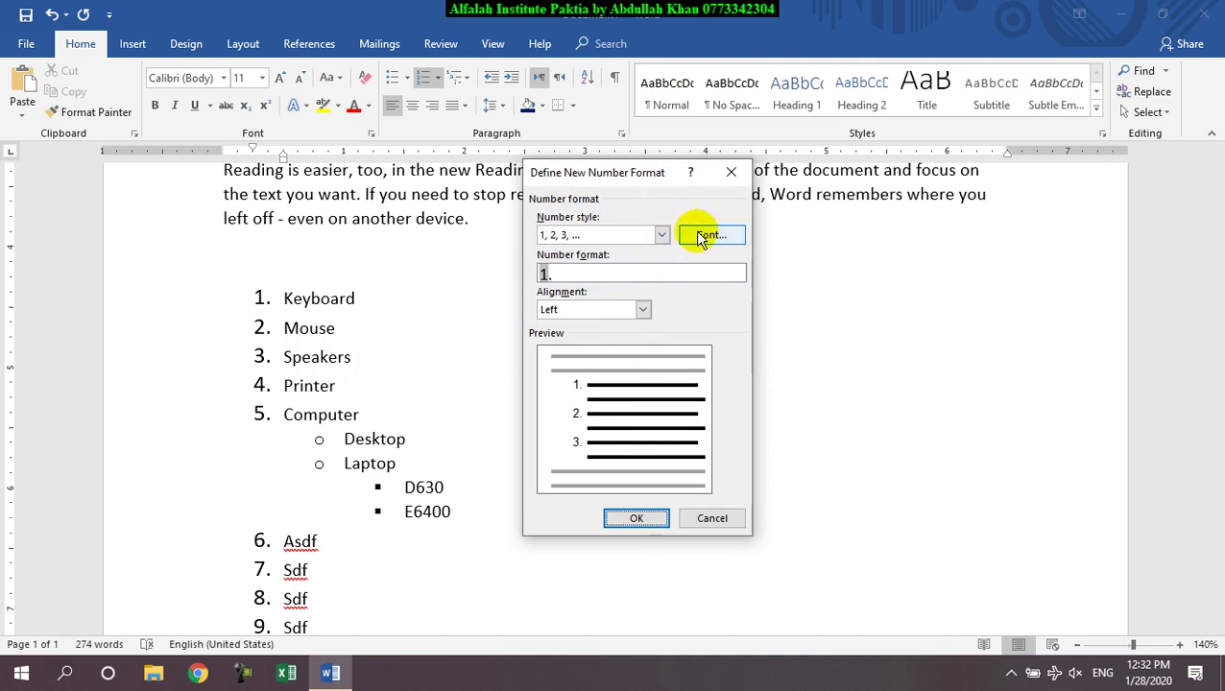
pyautogui.click(663, 235)
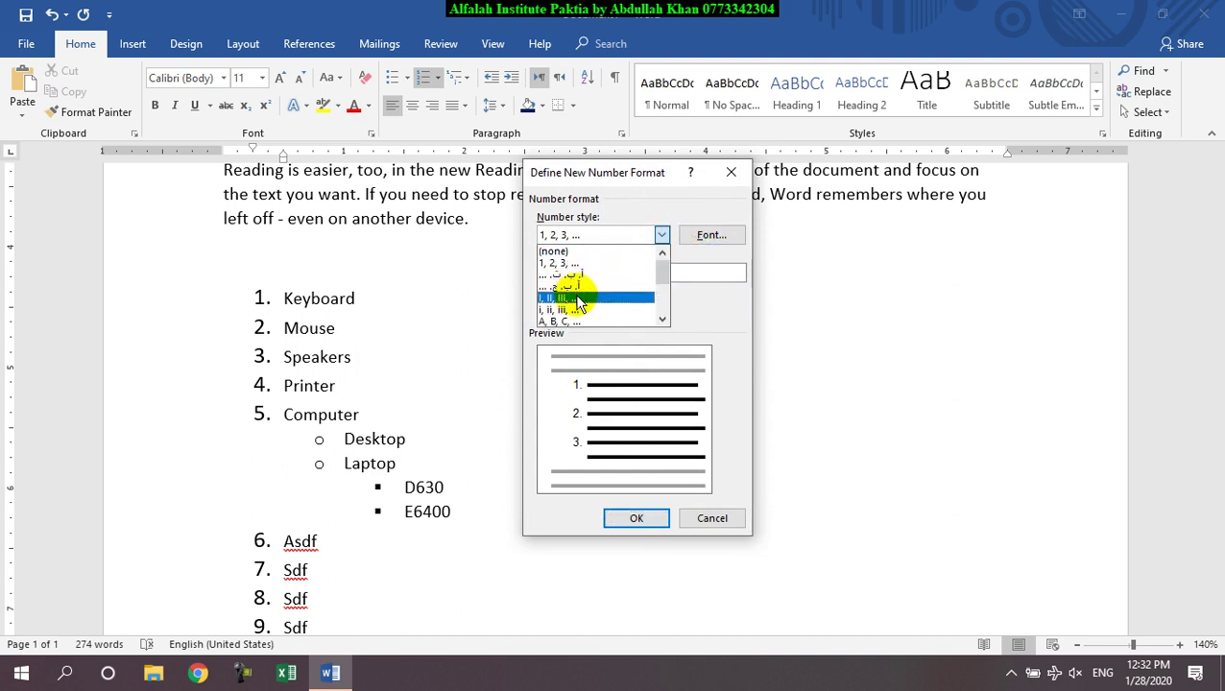
pyautogui.scroll(-2, 579, 298)
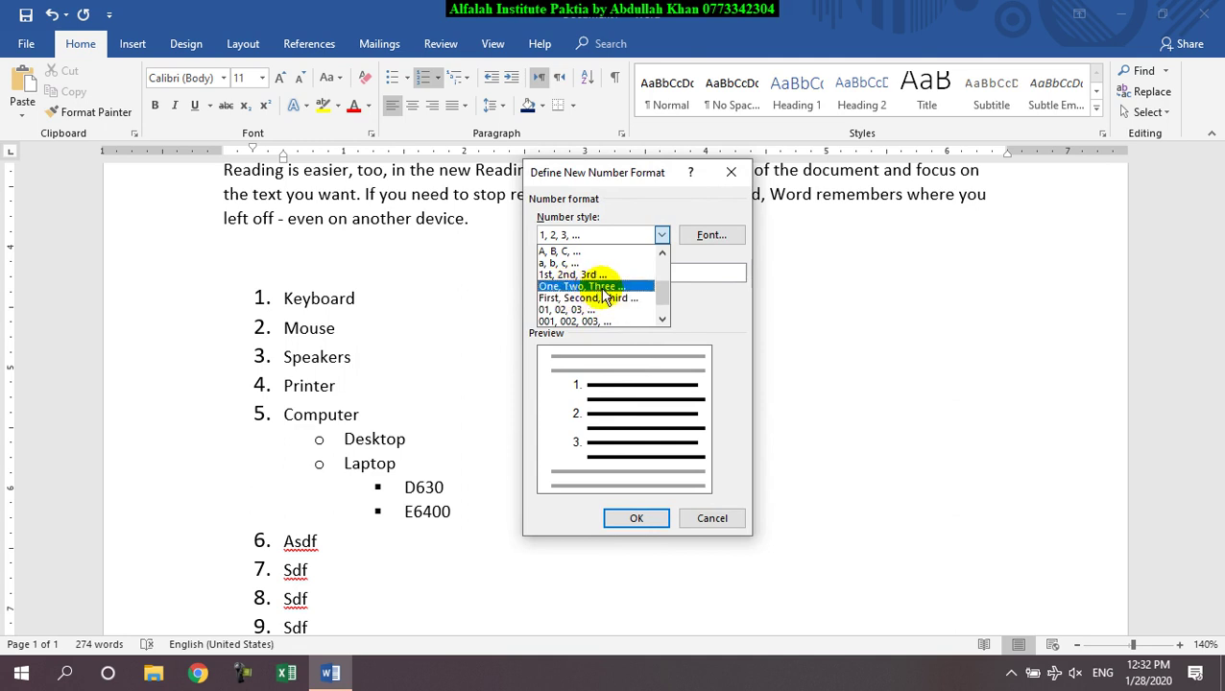
pyautogui.click(575, 274)
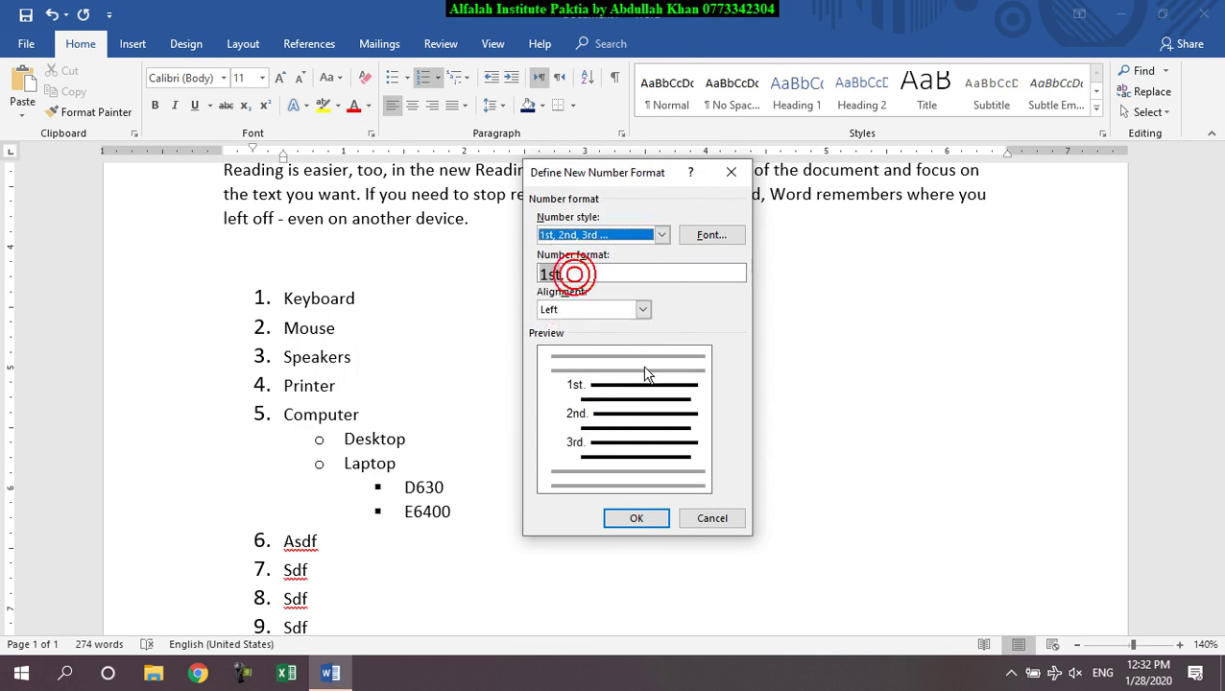
pyautogui.click(633, 519)
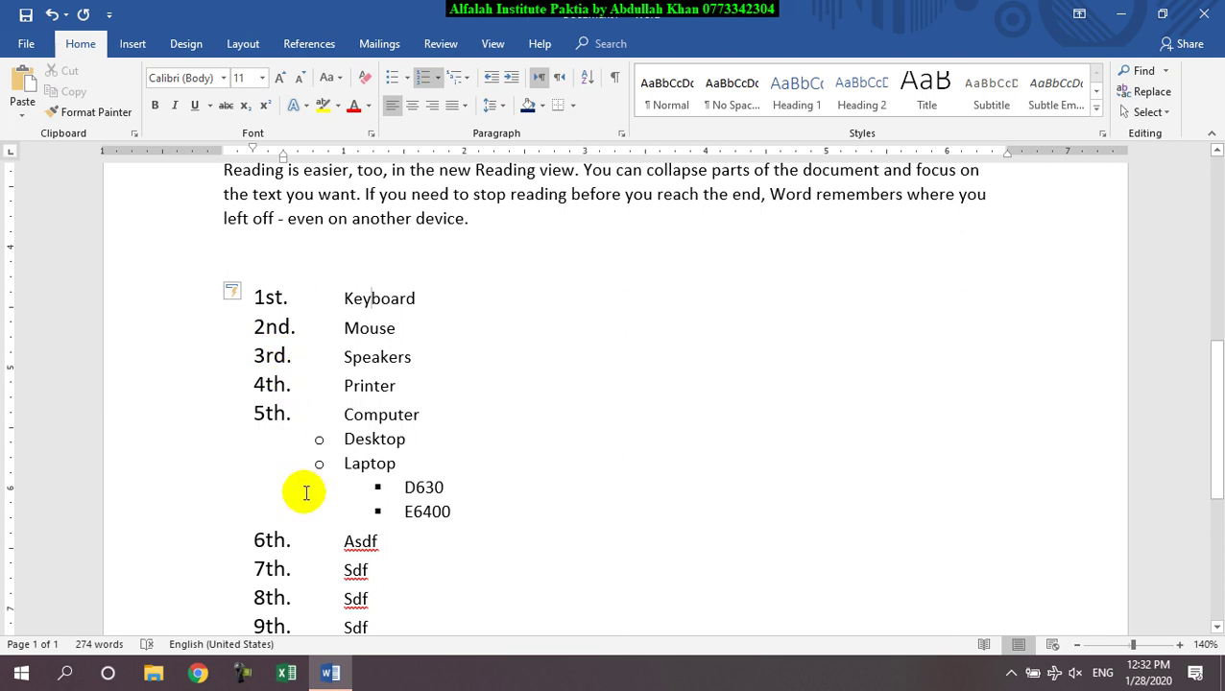
pyautogui.click(437, 78)
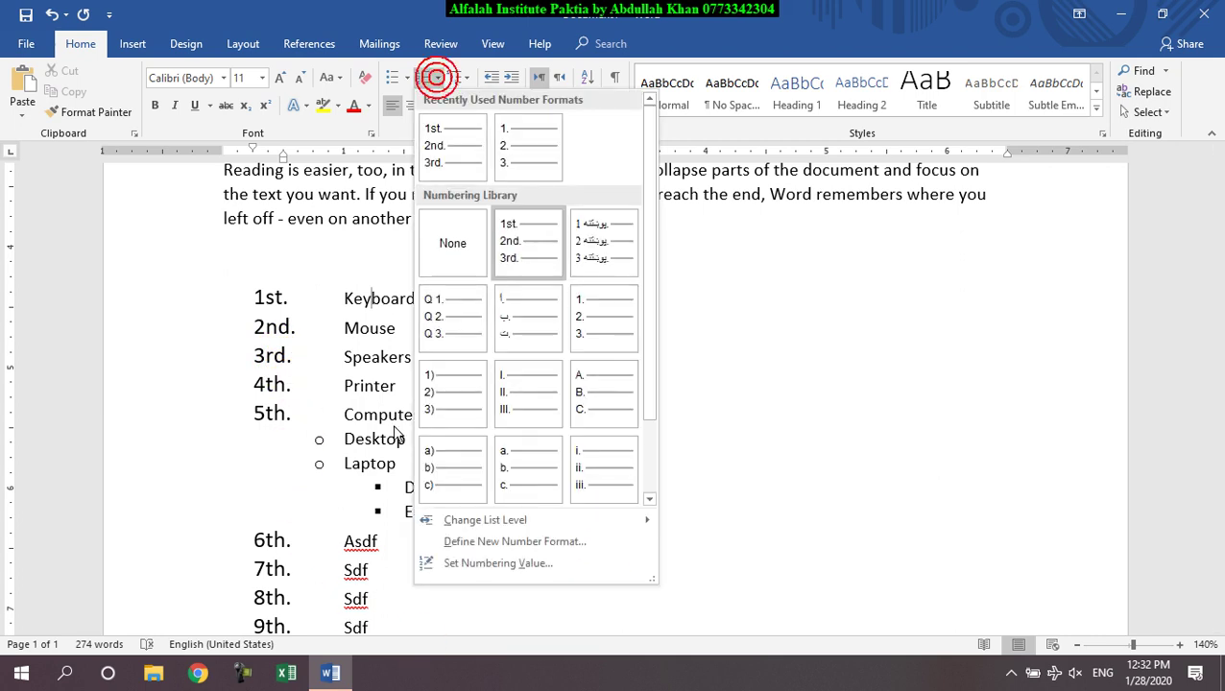
pyautogui.click(519, 562)
pyautogui.click(657, 321)
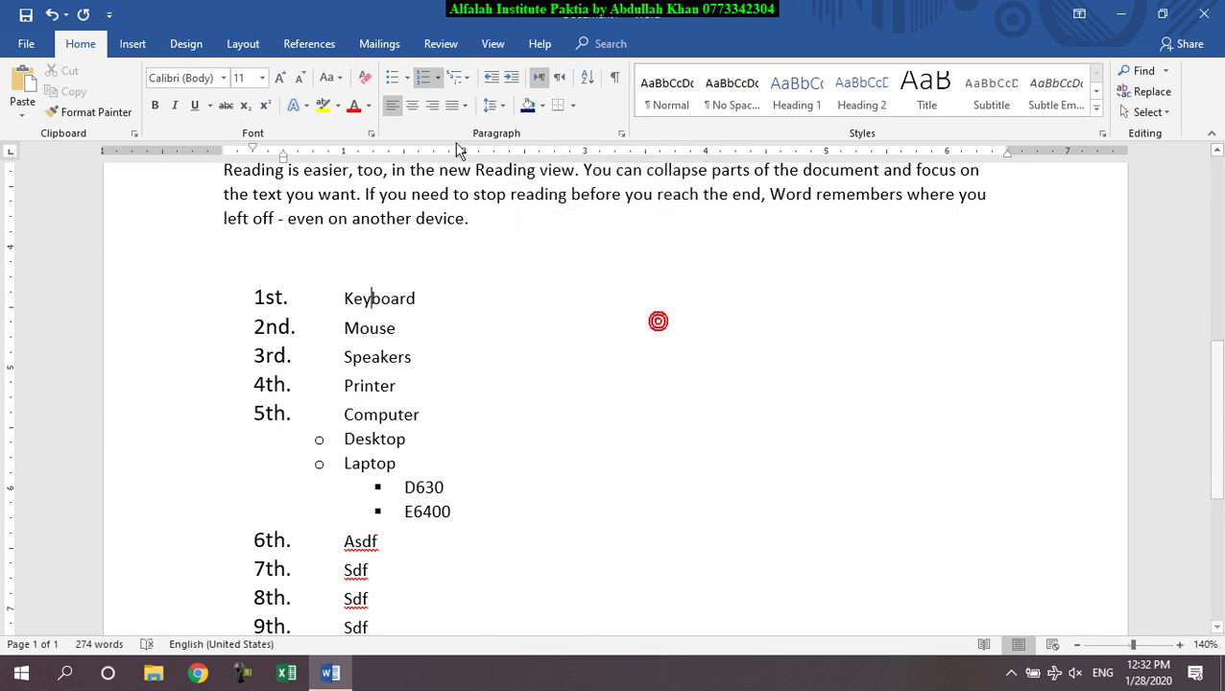
# Step: Start a new number format for the first-level items with the number style 1, 2, 3, …
pyautogui.click(437, 77)
pyautogui.click(543, 541)
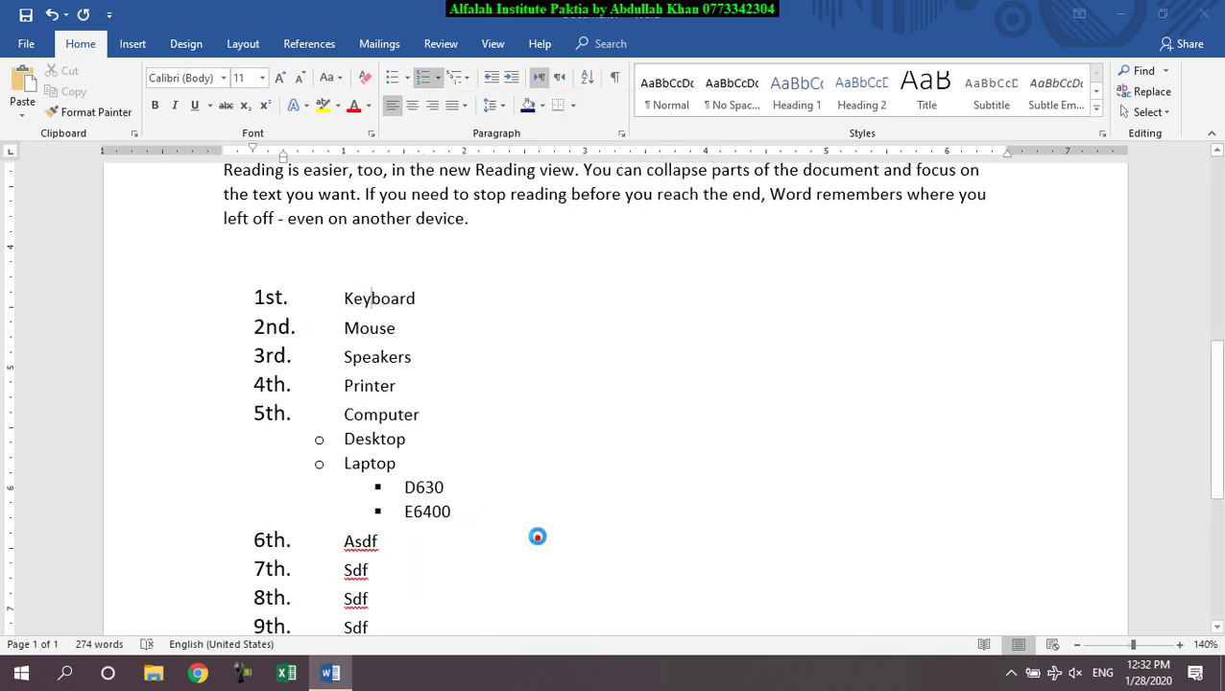
pyautogui.click(658, 235)
pyautogui.scroll(2, 576, 288)
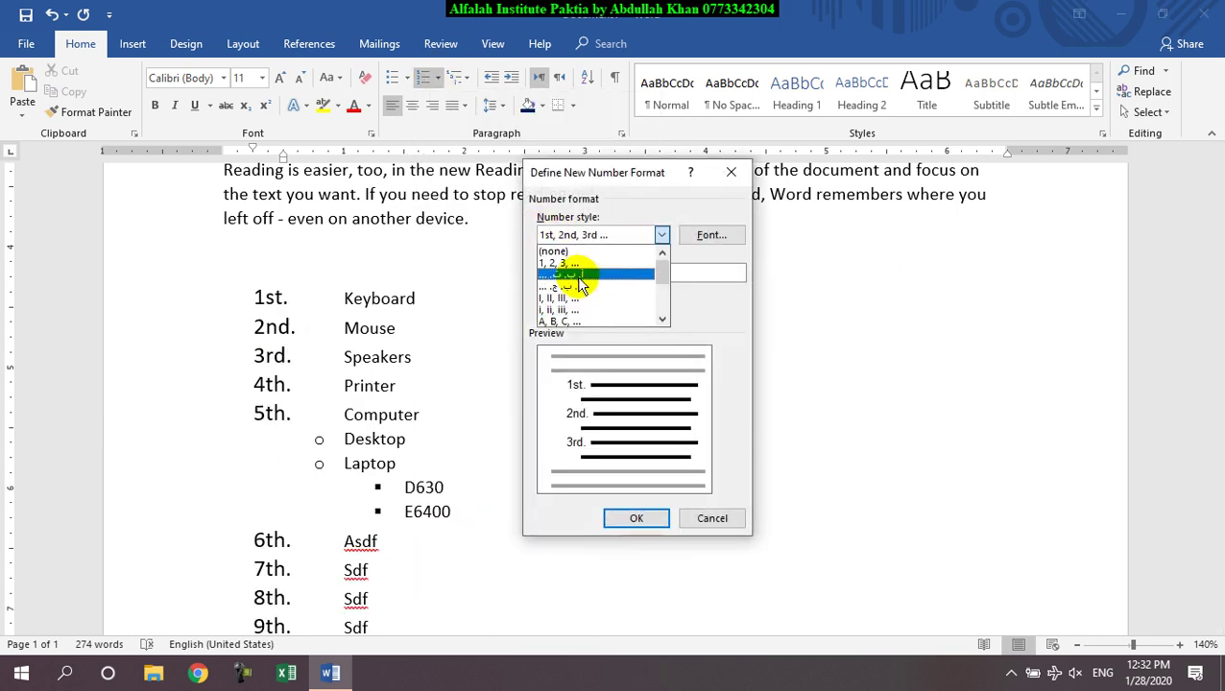
pyautogui.click(565, 265)
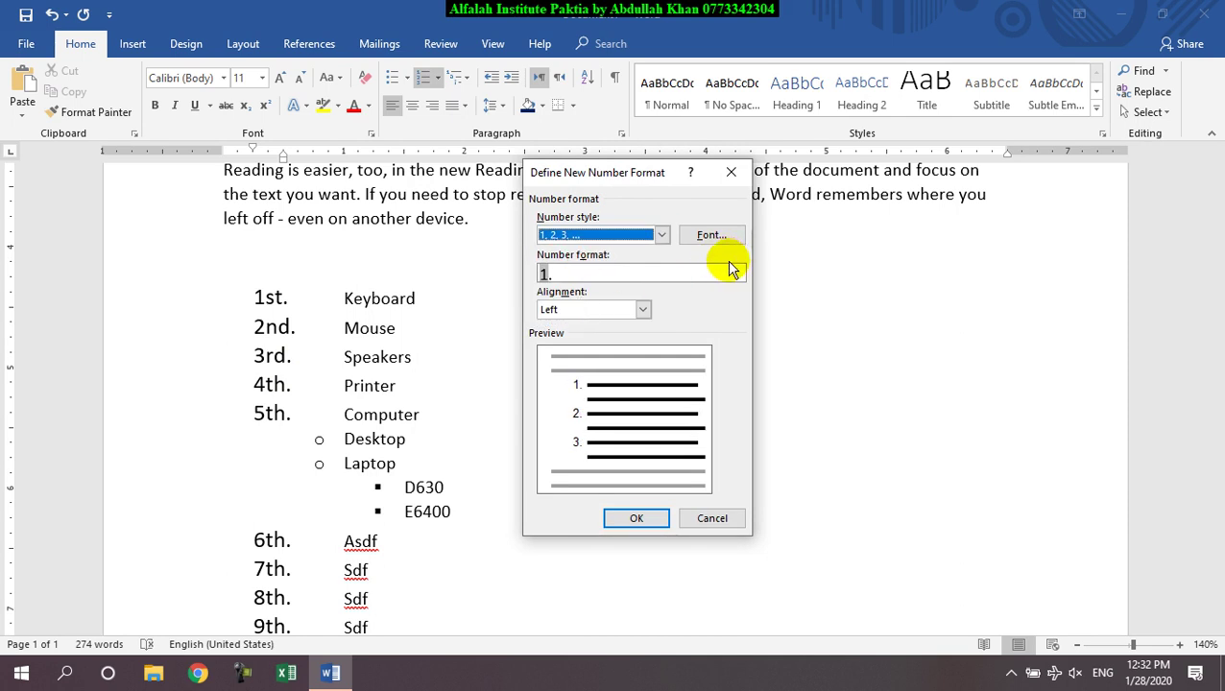
# Step: Set the number font to size 11 in green and apply the new number format to the first-level items
pyautogui.click(695, 237)
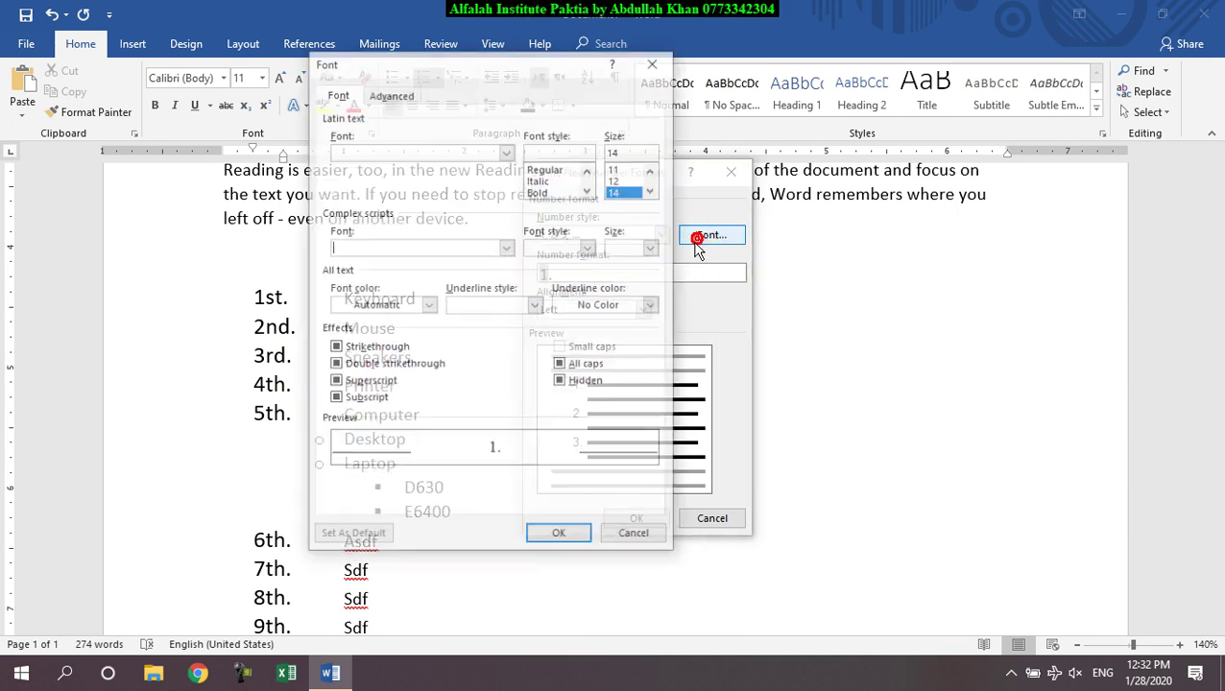
pyautogui.click(622, 169)
pyautogui.click(428, 305)
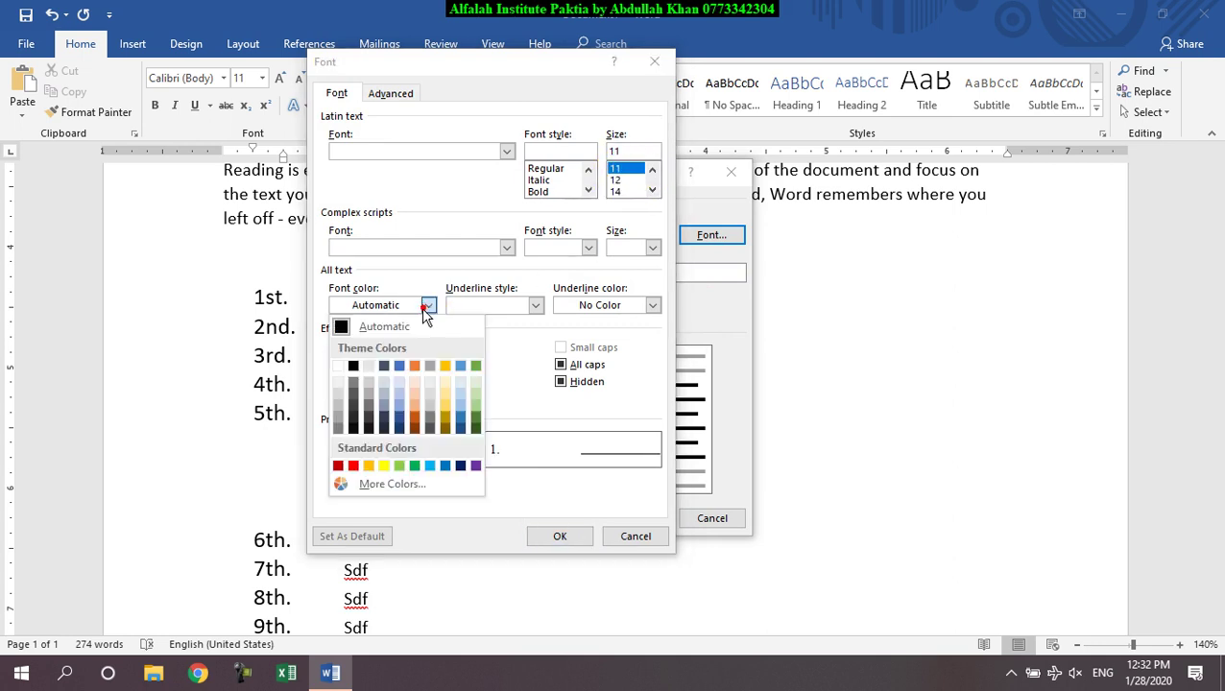
pyautogui.click(419, 466)
pyautogui.click(552, 535)
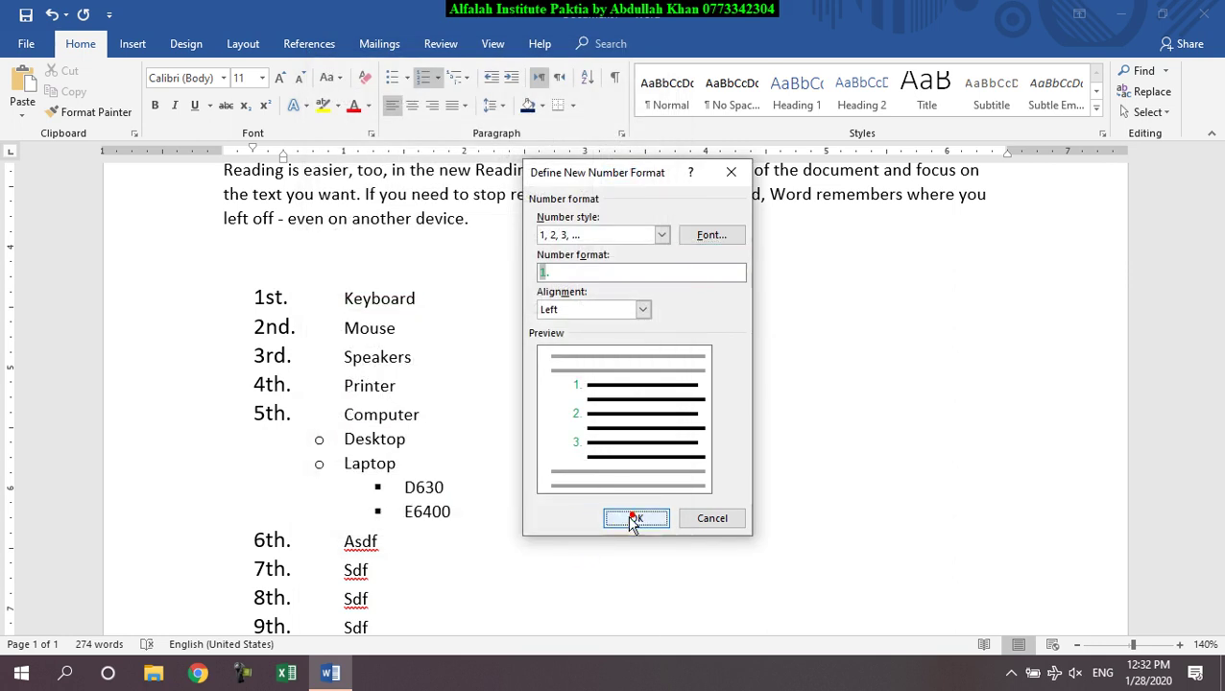
pyautogui.click(636, 520)
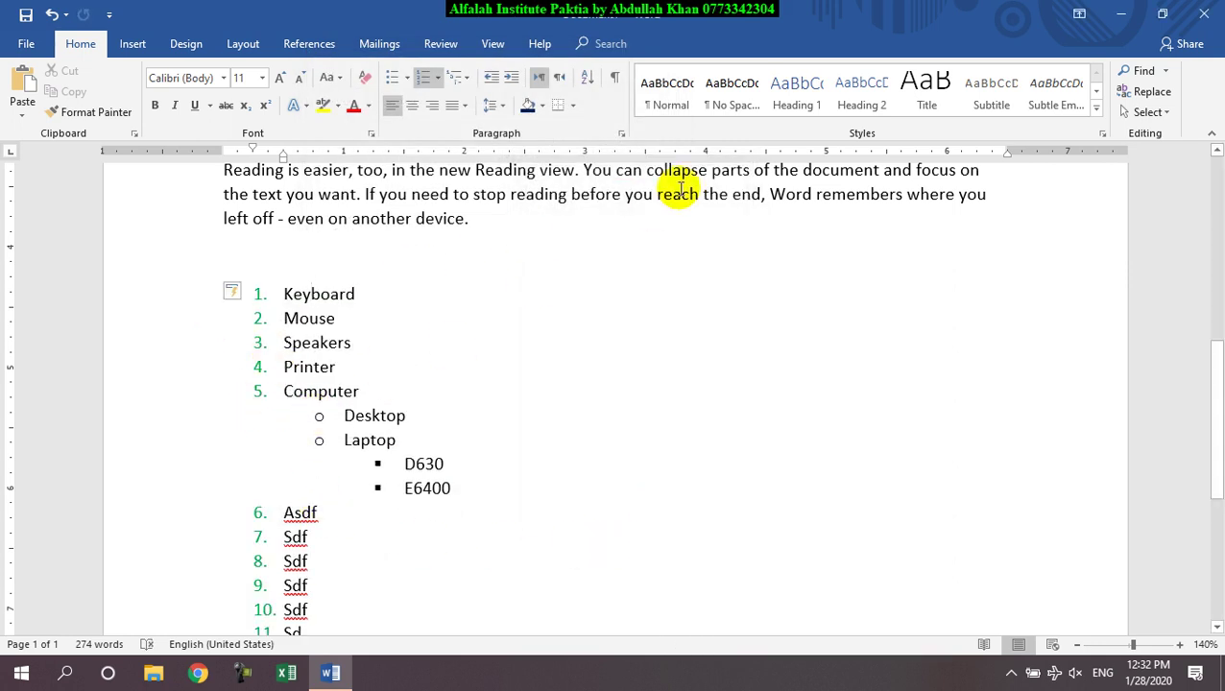
# Step: Define a number format for the first-level items with the word سوال in front of the number
pyautogui.click(439, 78)
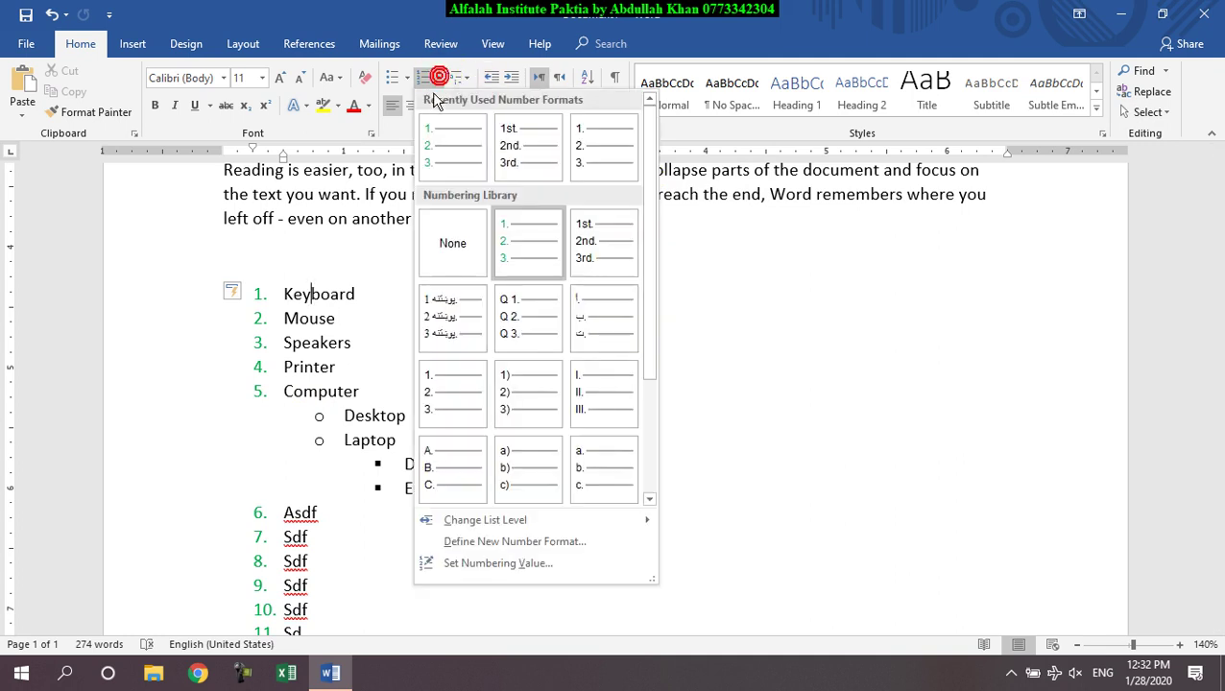
pyautogui.click(519, 542)
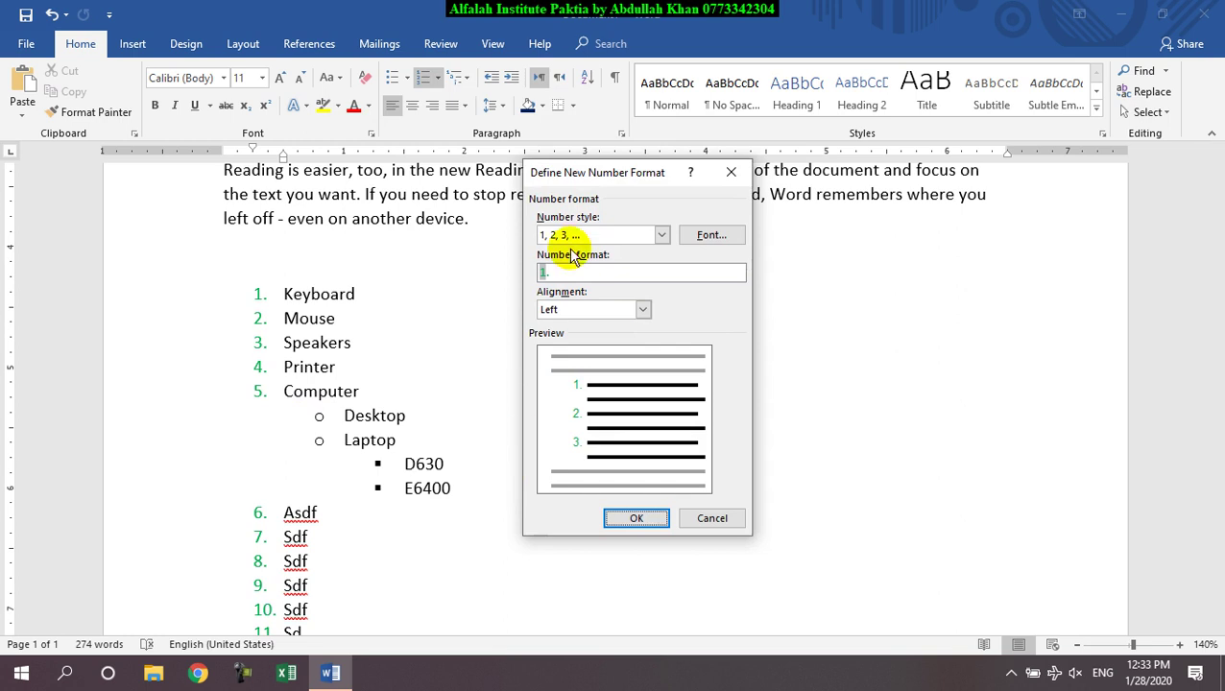
pyautogui.click(541, 272)
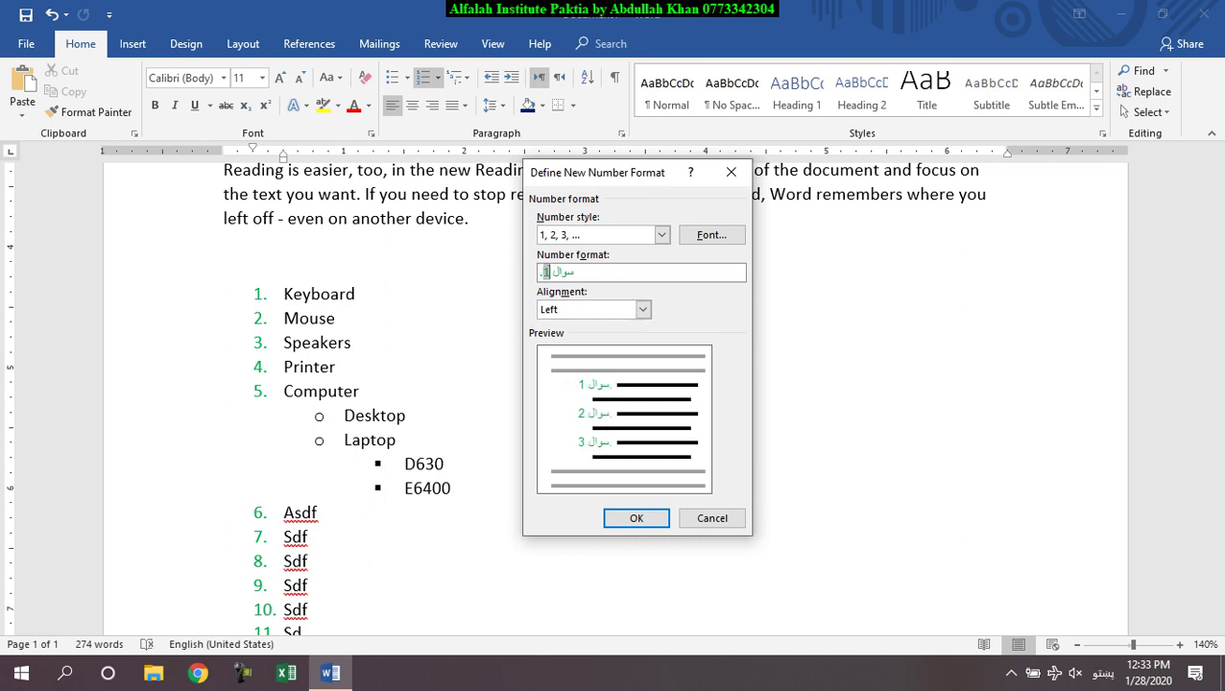
pyautogui.click(637, 518)
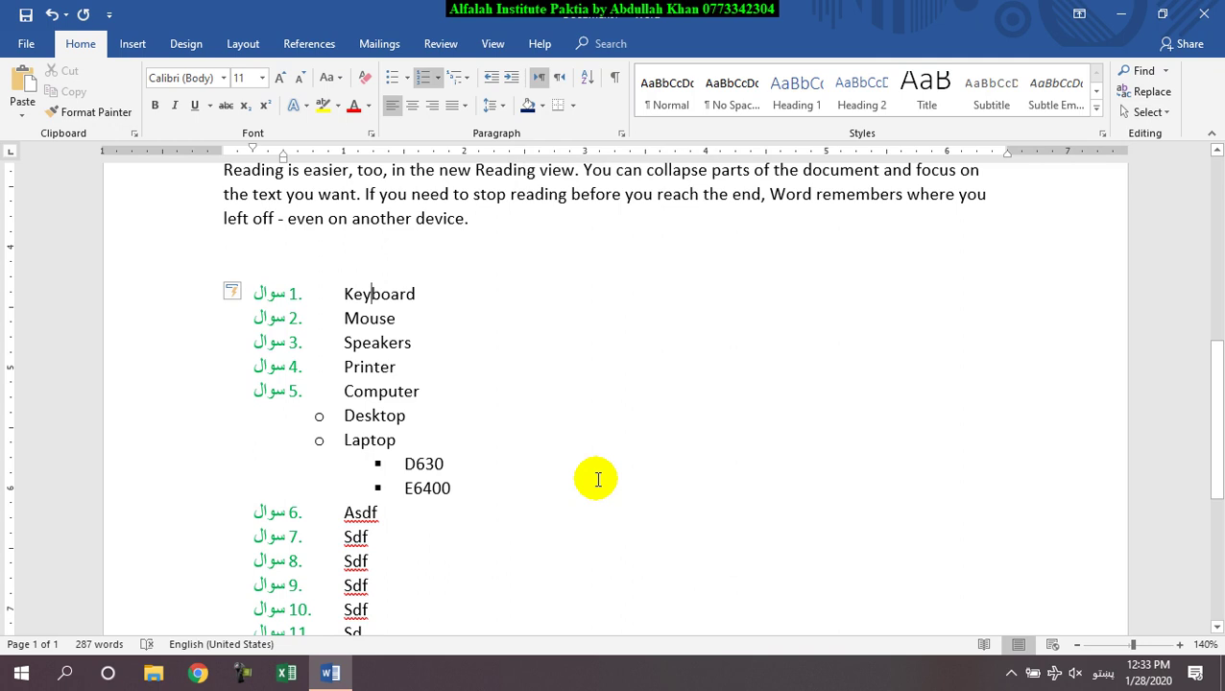
# Step: Select the whole list, switch it to right-to-left direction and try left alignment
pyautogui.scroll(-4, 437, 557)
pyautogui.scroll(3, 432, 407)
pyautogui.moveTo(415, 564); pyautogui.dragTo(333, 238)
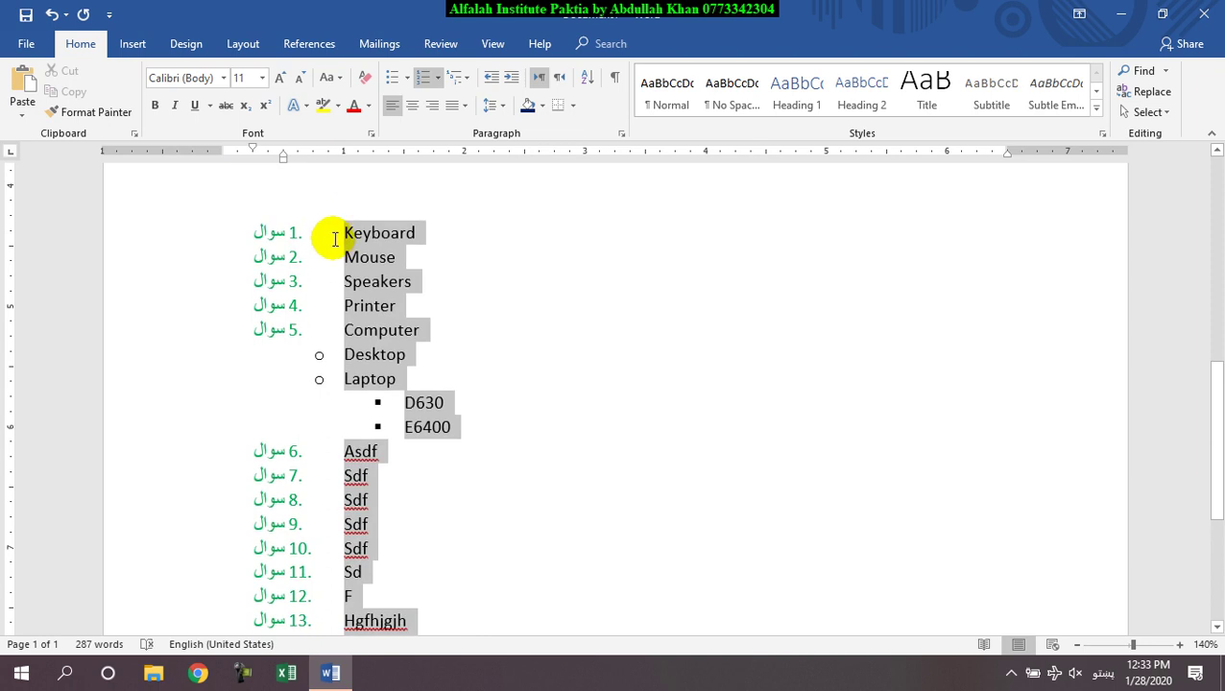
pyautogui.click(557, 79)
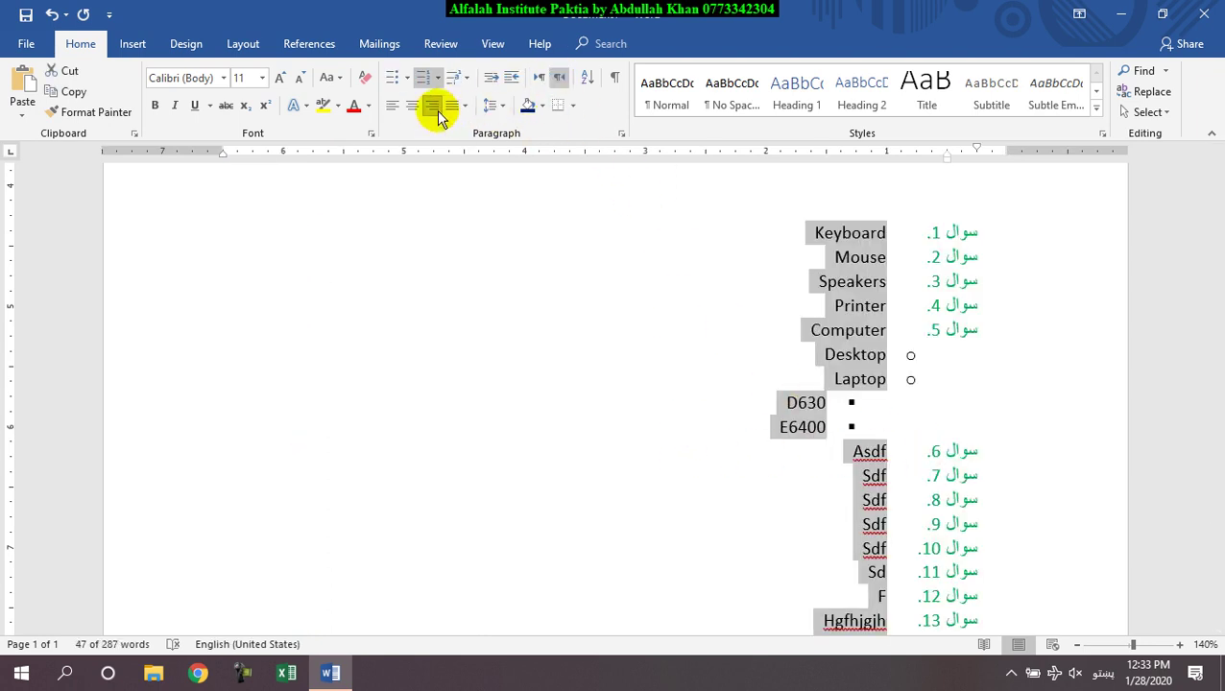
pyautogui.click(399, 110)
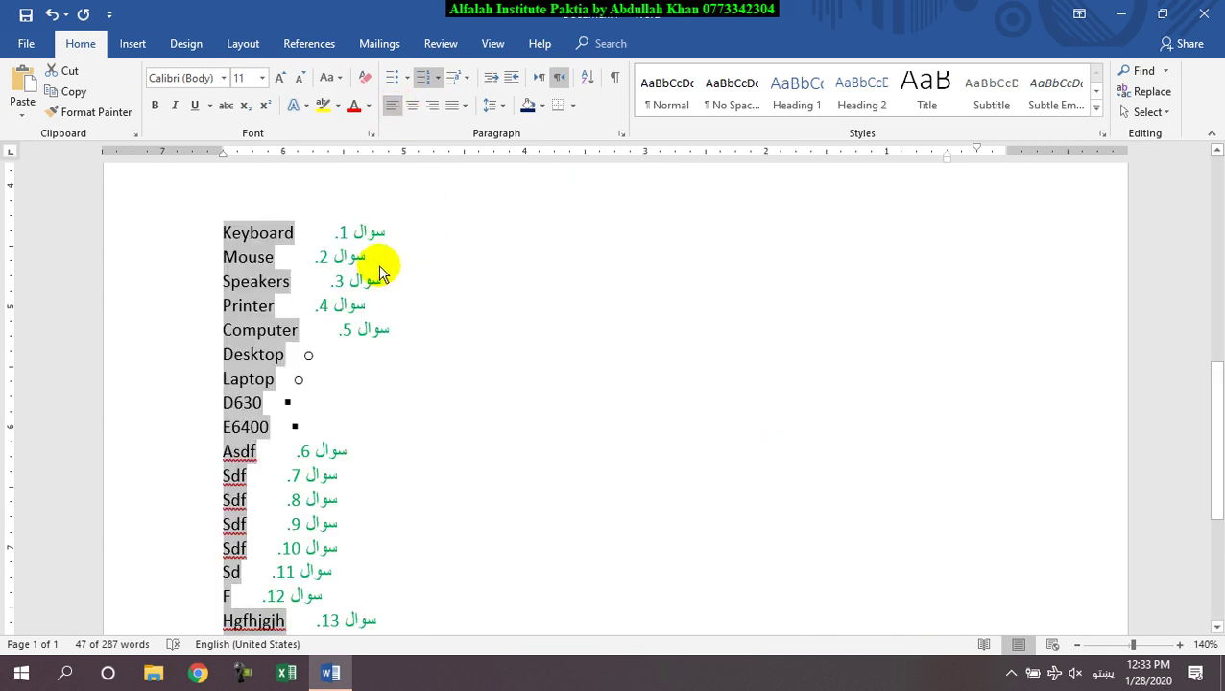
# Step: Return the list to left-to-right direction and try centre and right alignment before left-aligning it
pyautogui.click(540, 80)
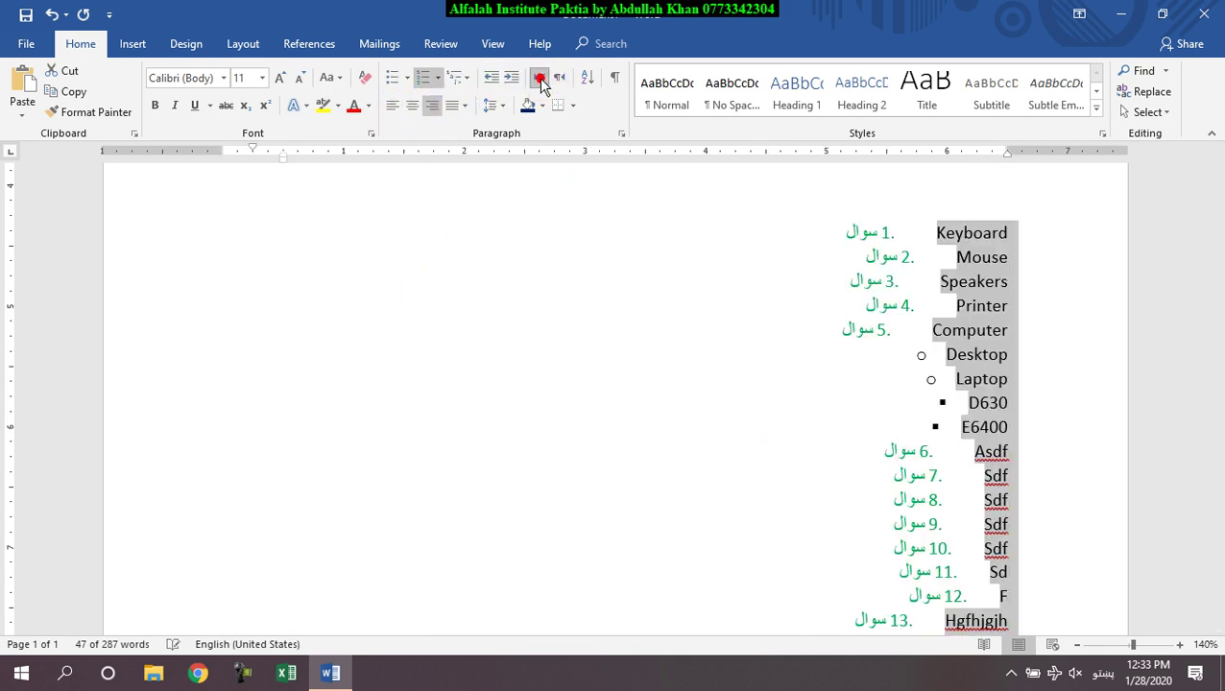
pyautogui.click(395, 109)
pyautogui.click(414, 113)
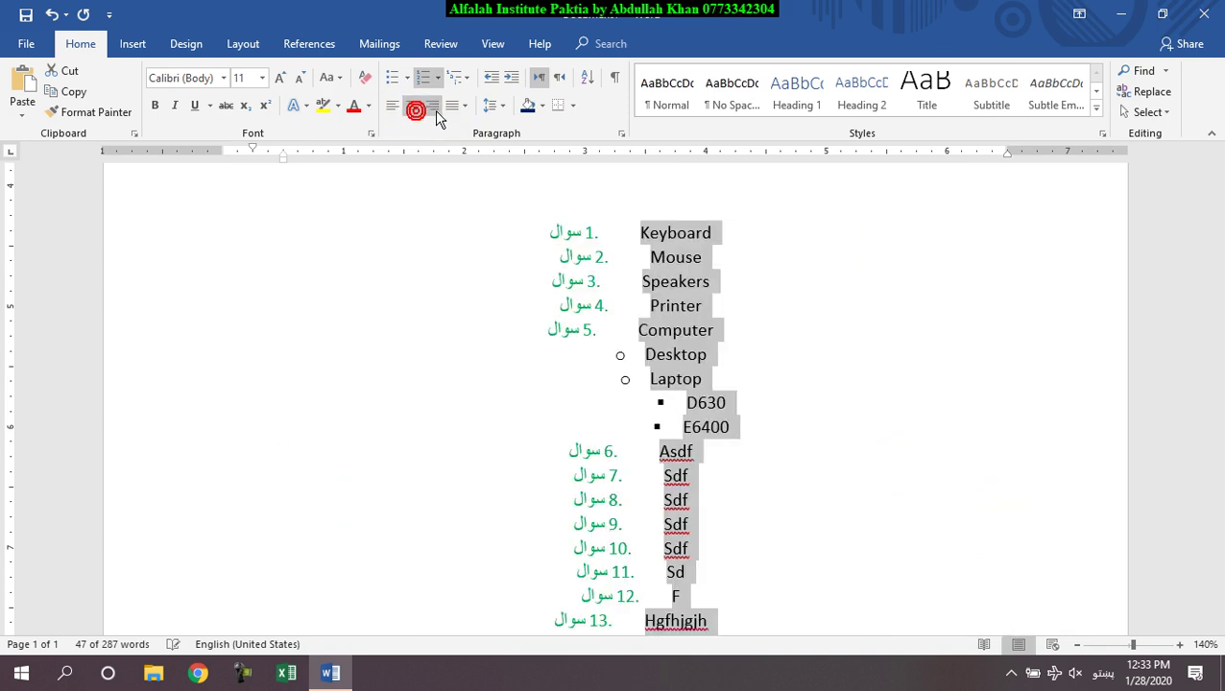
pyautogui.click(434, 106)
pyautogui.click(393, 107)
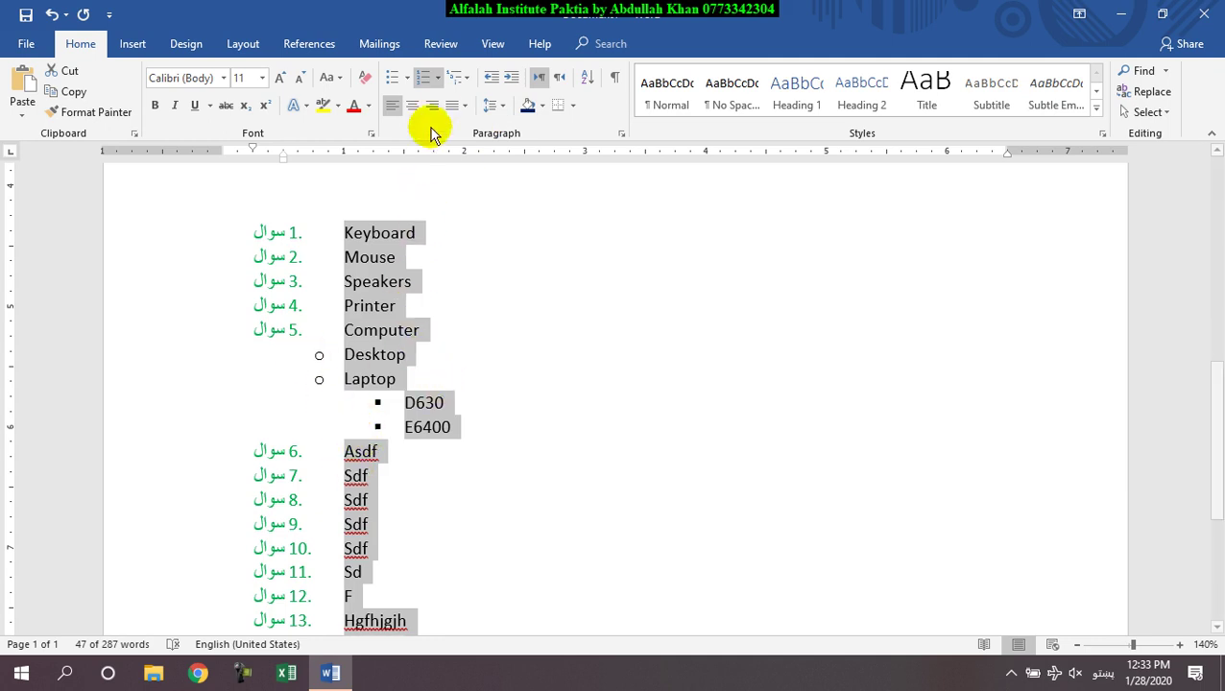
pyautogui.click(363, 233)
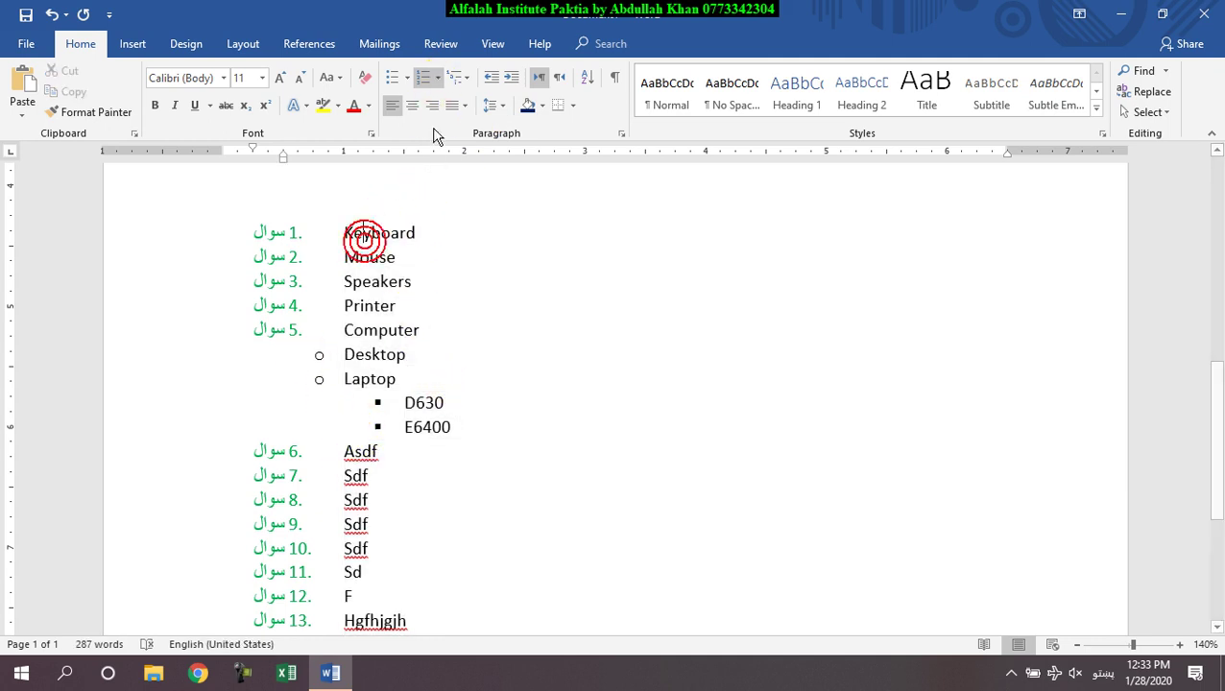
pyautogui.click(437, 78)
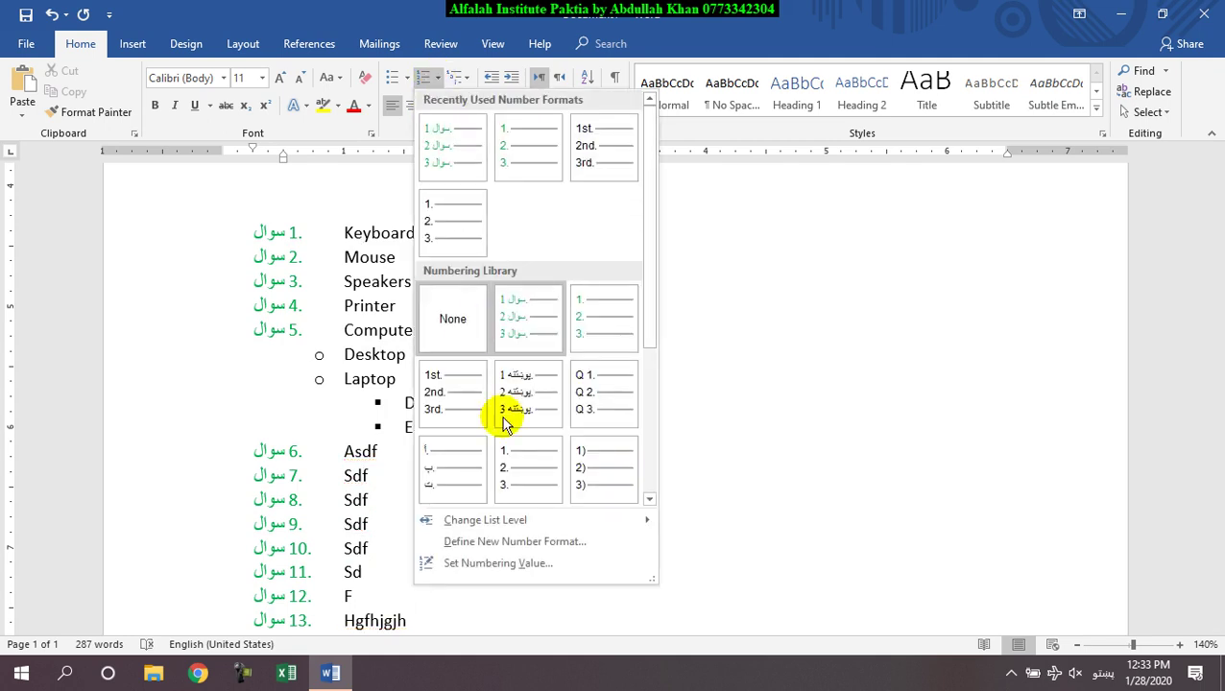
pyautogui.click(541, 546)
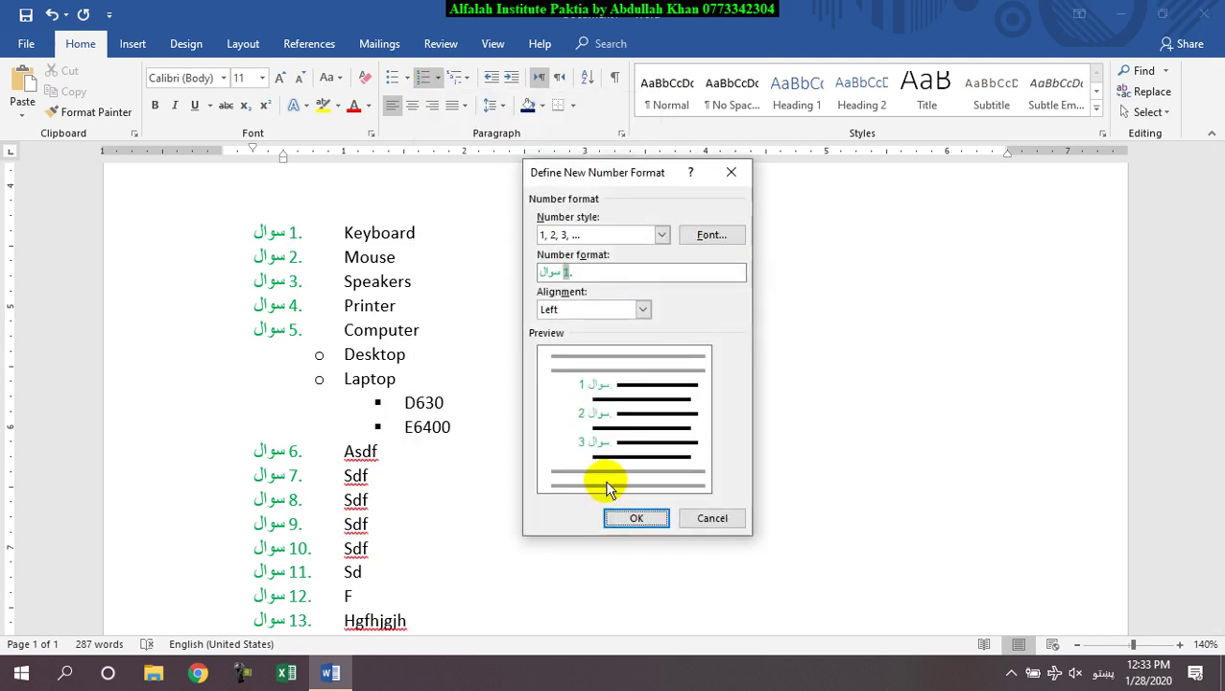
pyautogui.click(707, 517)
# Step: Delete all the list items after Asdf, from the first Sdf through Hgfhjgjh
pyautogui.scroll(-3, 586, 531)
pyautogui.moveTo(424, 381); pyautogui.dragTo(256, 261)
pyautogui.click(253, 261)
pyautogui.click(358, 309)
pyautogui.moveTo(413, 386); pyautogui.dragTo(328, 244)
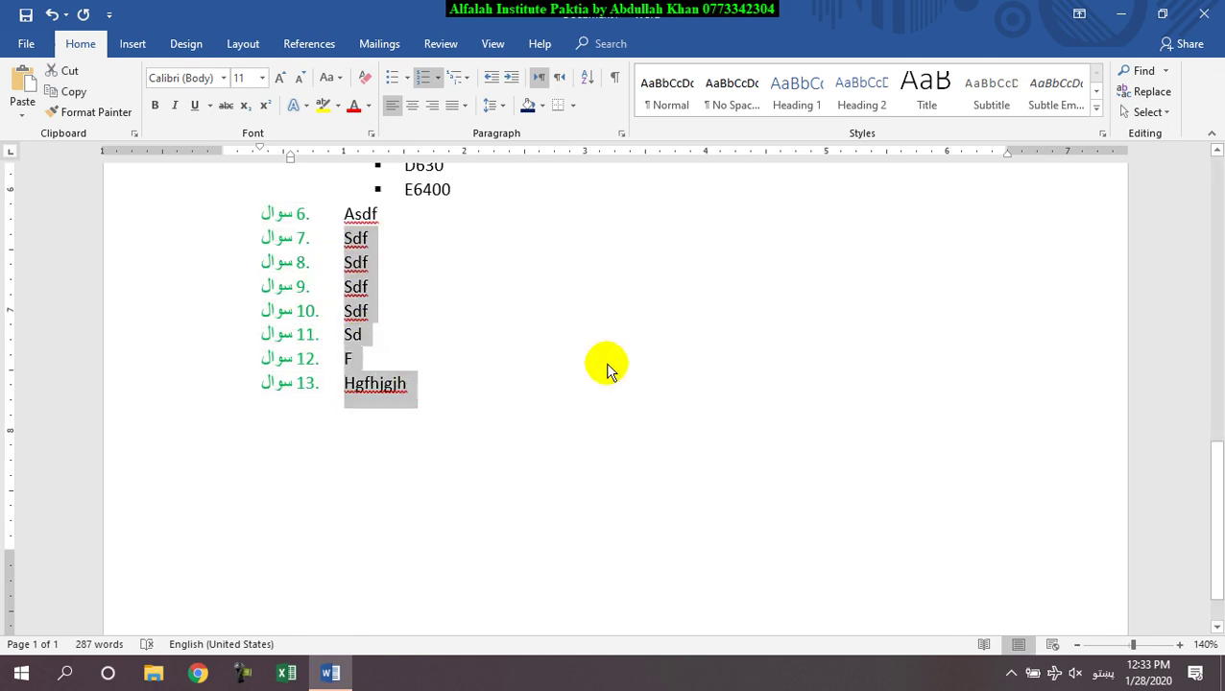
pyautogui.press('Delete')
pyautogui.scroll(3, 549, 346)
pyautogui.click(413, 403)
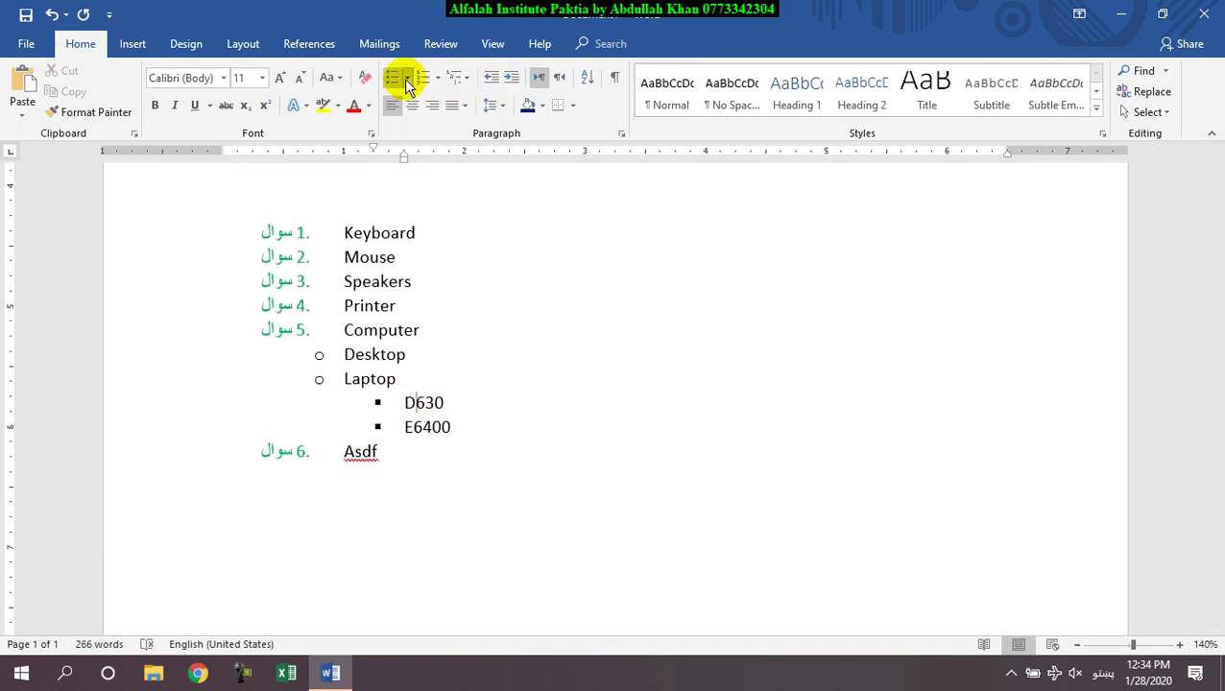
pyautogui.click(439, 78)
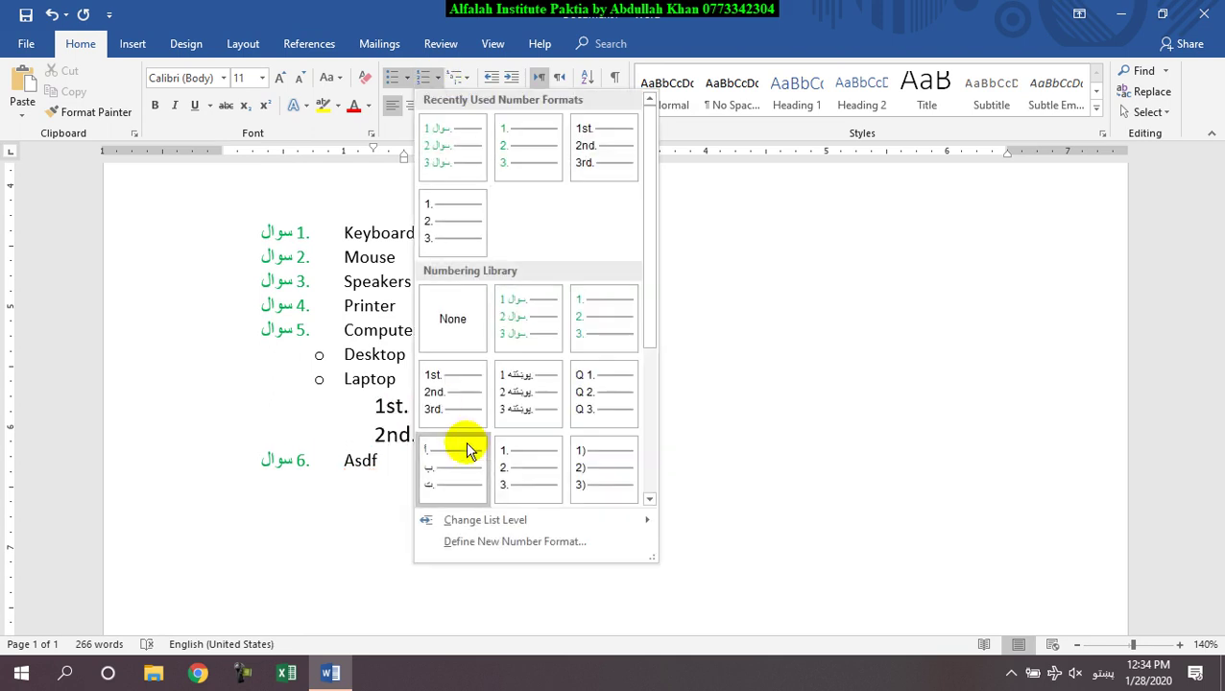
pyautogui.click(536, 550)
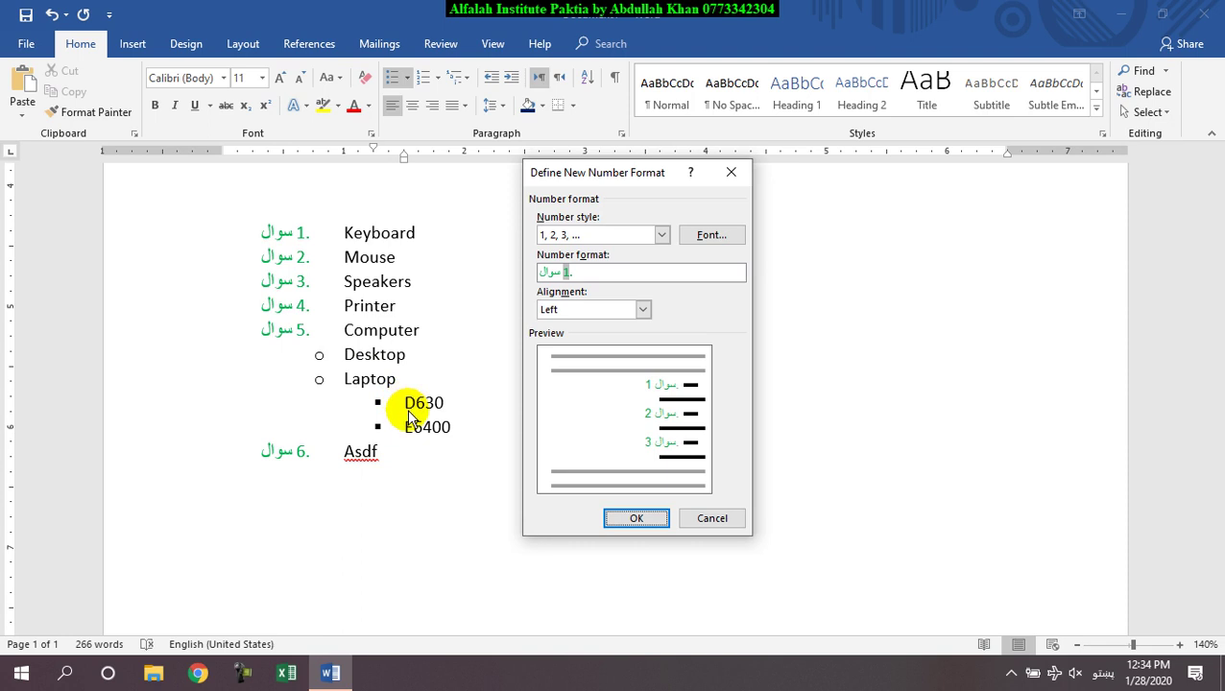
pyautogui.click(716, 523)
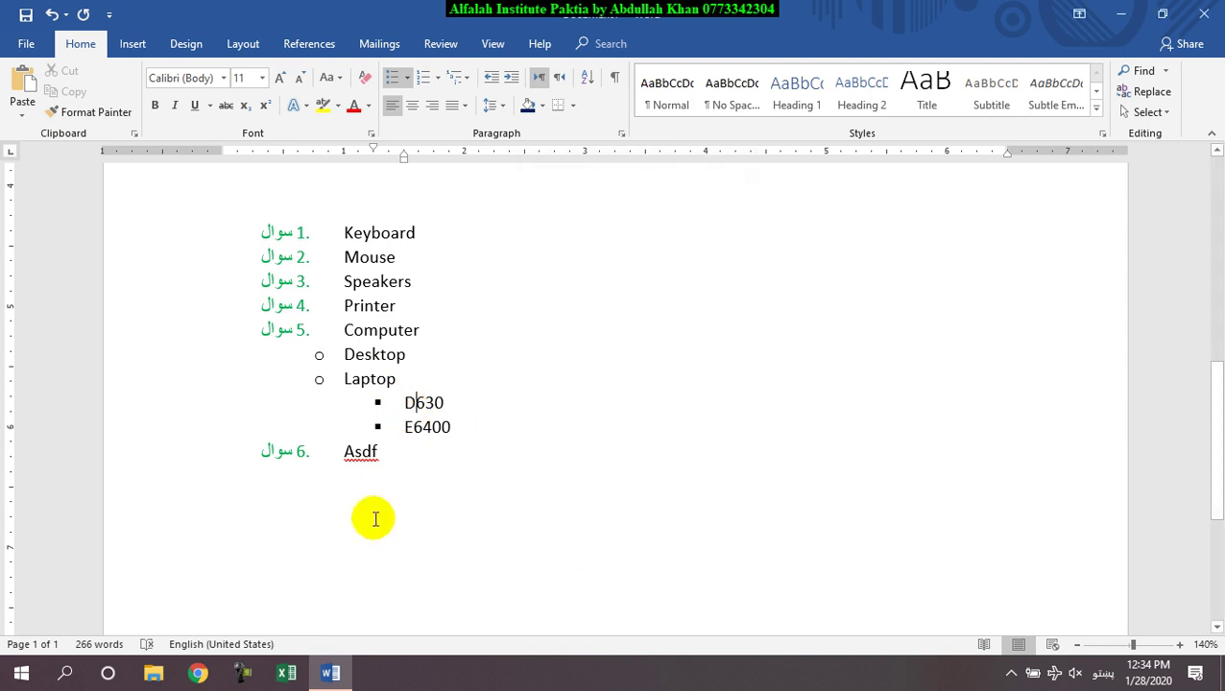
# Step: End the list after Asdf, switch the keyboard to English and insert one paragraph of sample text with =rand(1)
pyautogui.click(374, 454)
pyautogui.press('Return')
pyautogui.press('Return')
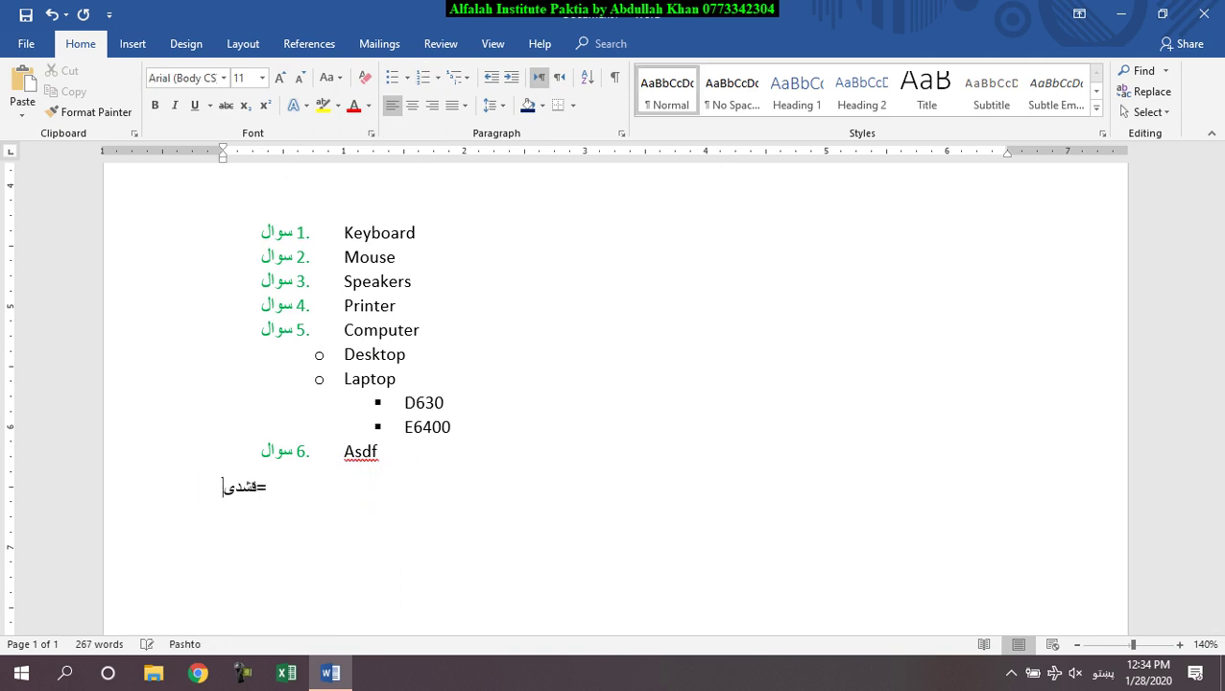
pyautogui.press('super+space')
pyautogui.press('super+space')
pyautogui.write('=rand(1)')
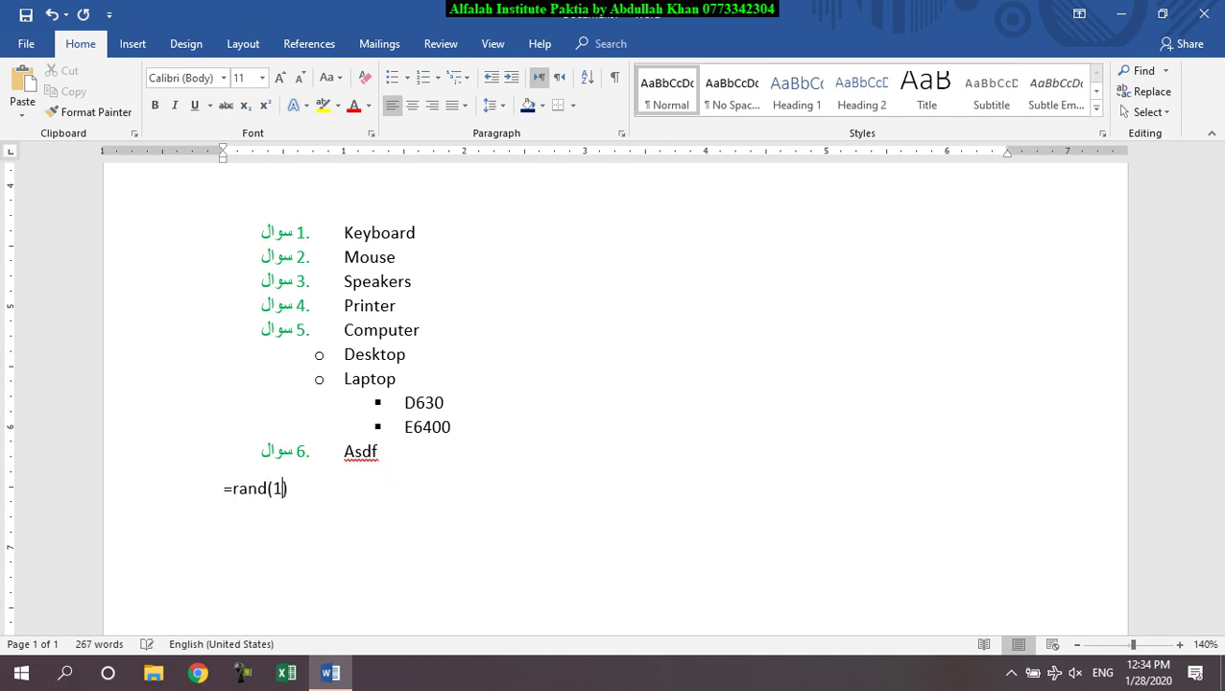
pyautogui.press('Return')
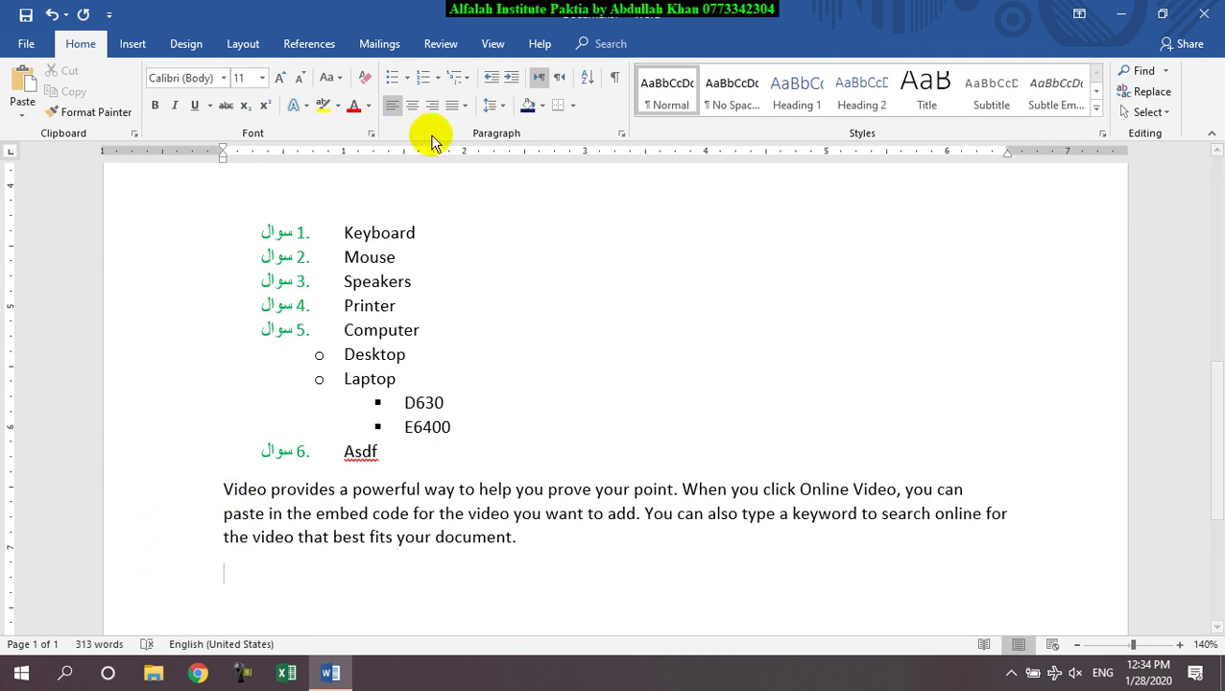
# Step: Start a list with the green سوال number format below the paragraph and enter Dsfsdf, Sdf, Sdf, Sd and f
pyautogui.click(440, 79)
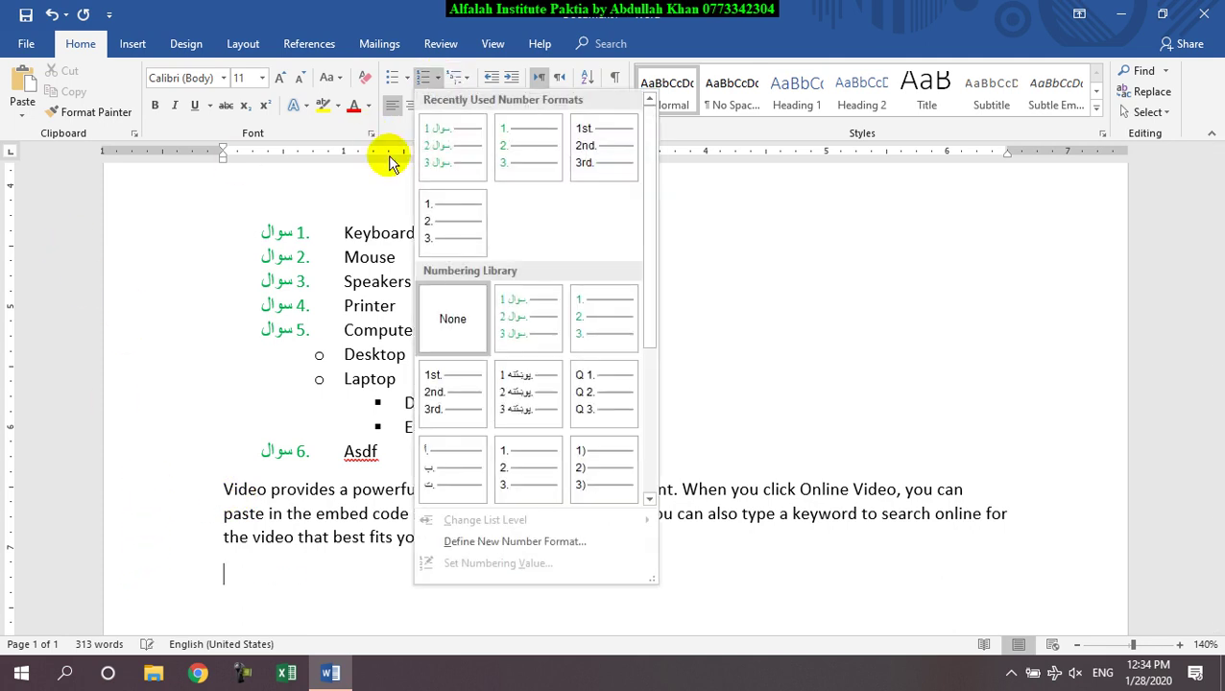
pyautogui.click(451, 151)
pyautogui.moveTo(411, 640)
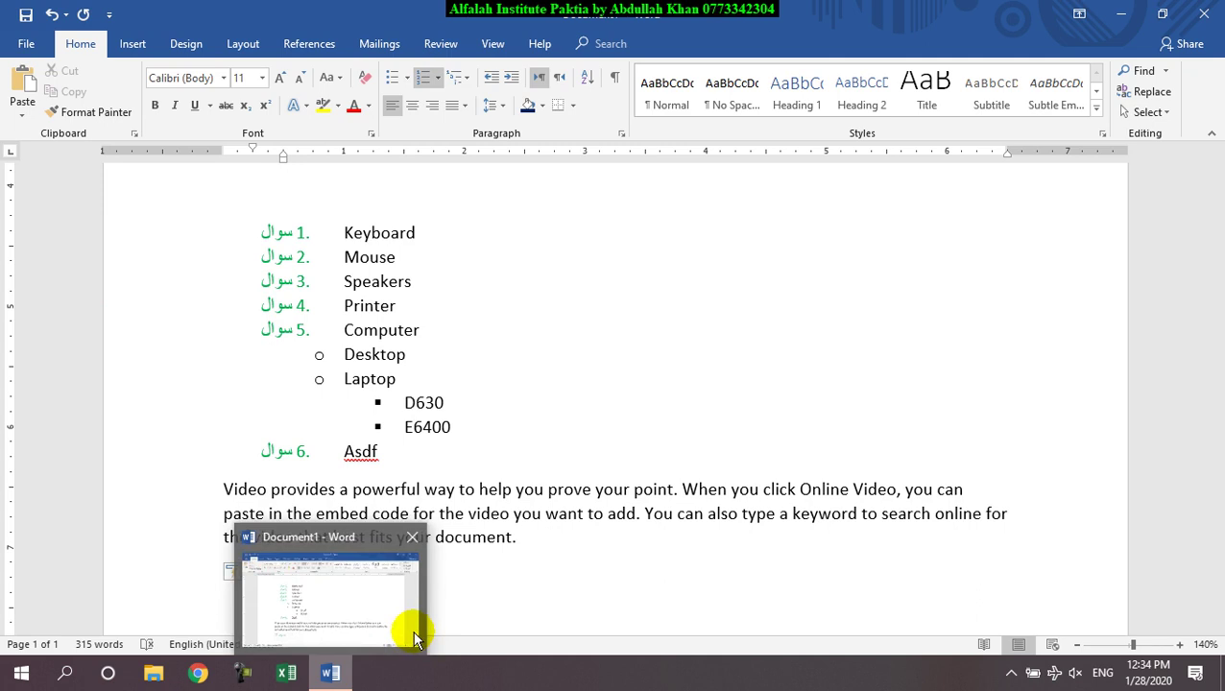
pyautogui.write('dsfsdf')
pyautogui.press('Return')
pyautogui.write('sdf sdf')
pyautogui.press('Return')
pyautogui.write('sd')
pyautogui.press('Return')
pyautogui.write('f')
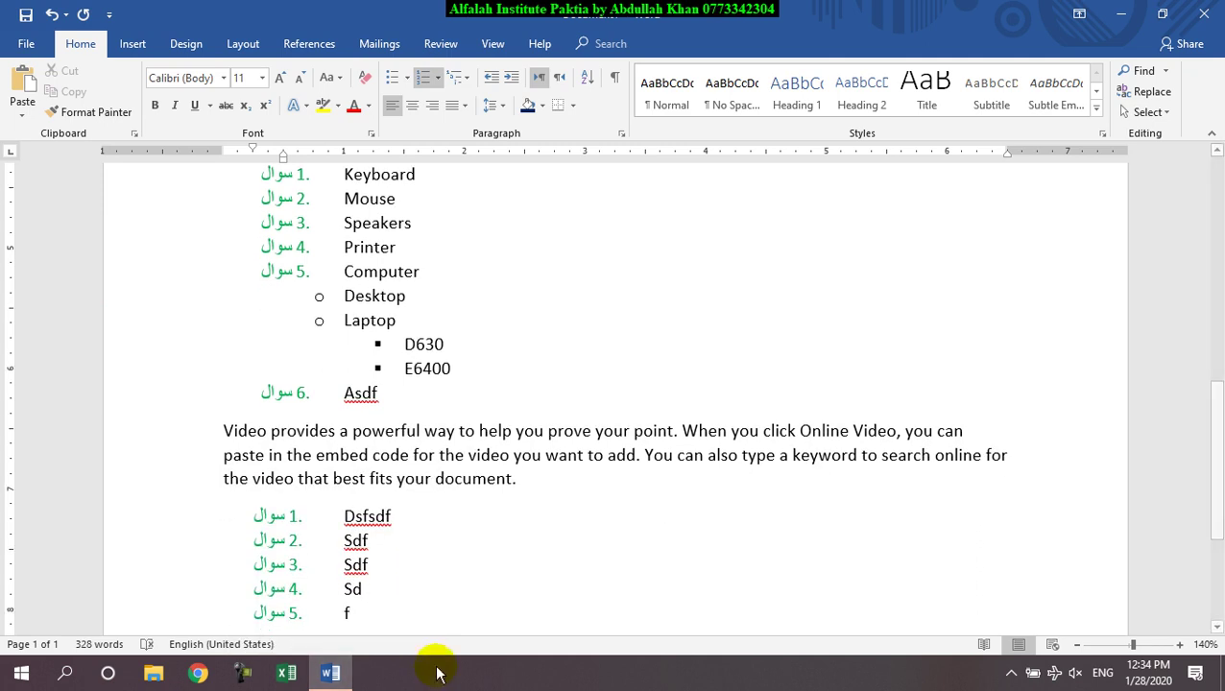
# Step: Try to continue the numbering of the list starting at Dsfsdf from the previous list
pyautogui.click(362, 516)
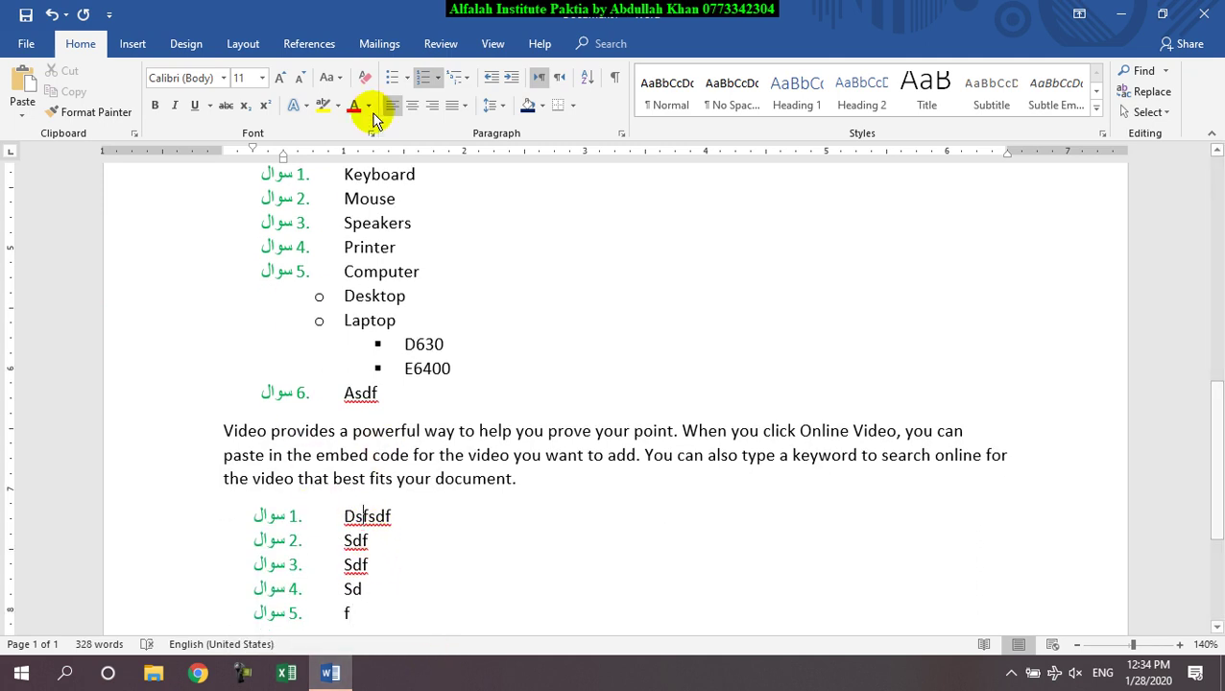
pyautogui.click(440, 78)
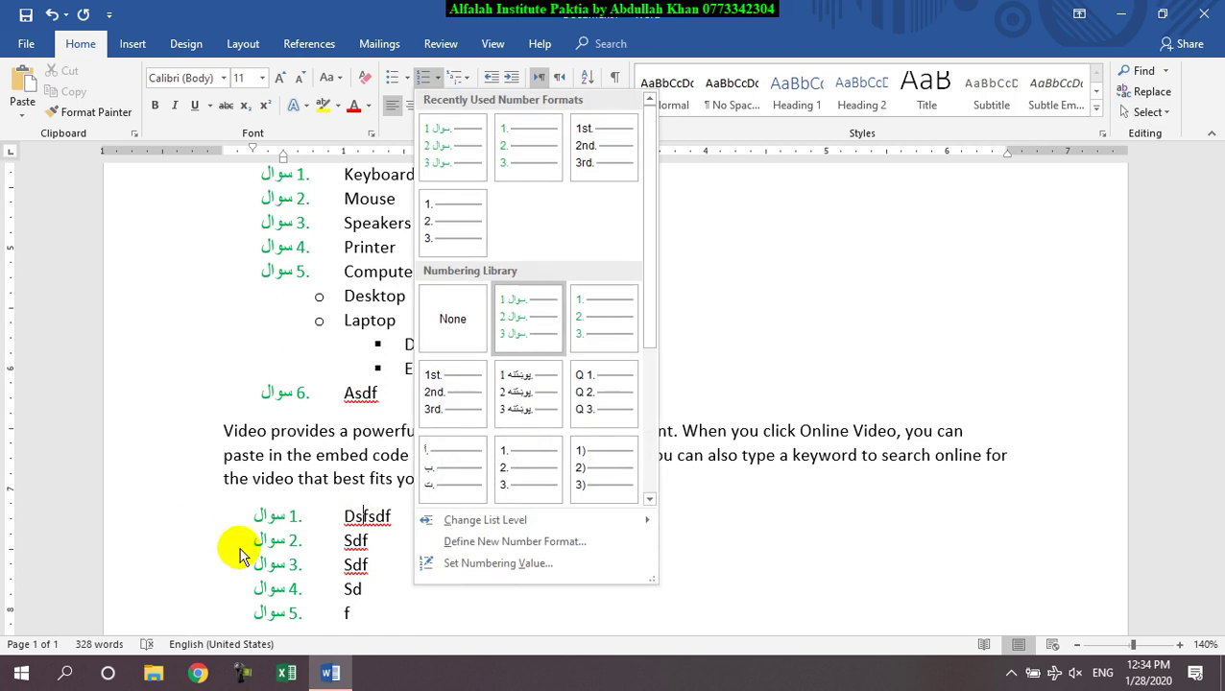
pyautogui.click(500, 566)
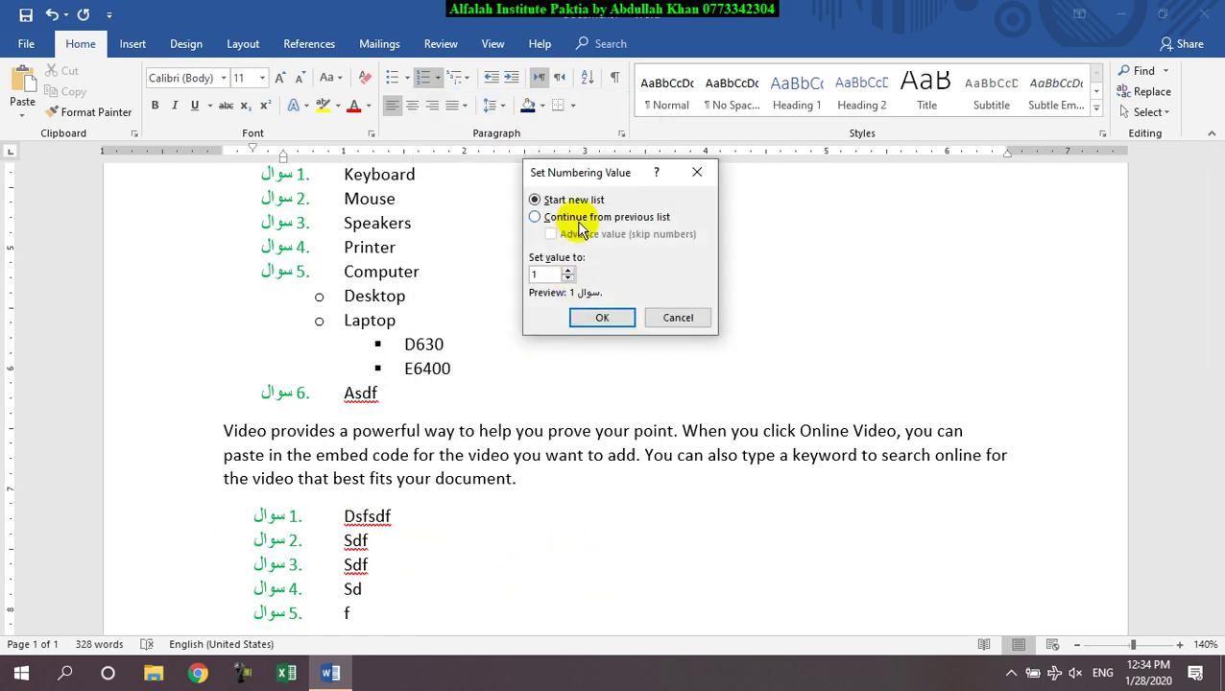
pyautogui.click(576, 219)
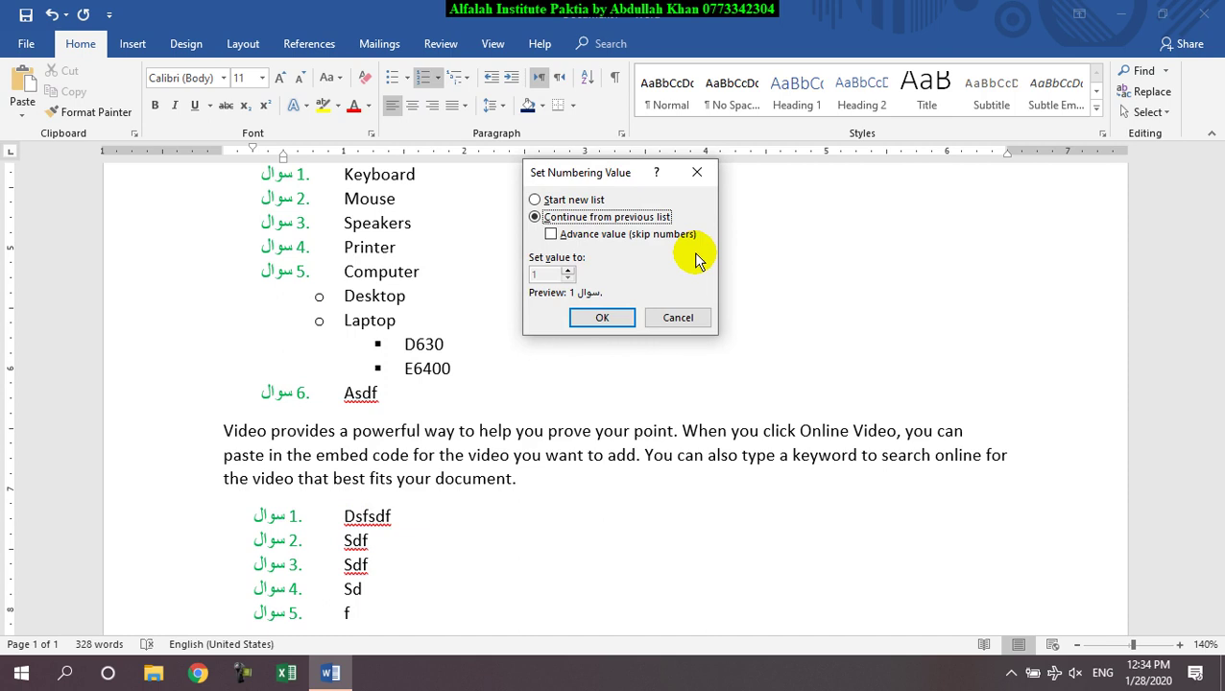
pyautogui.click(598, 318)
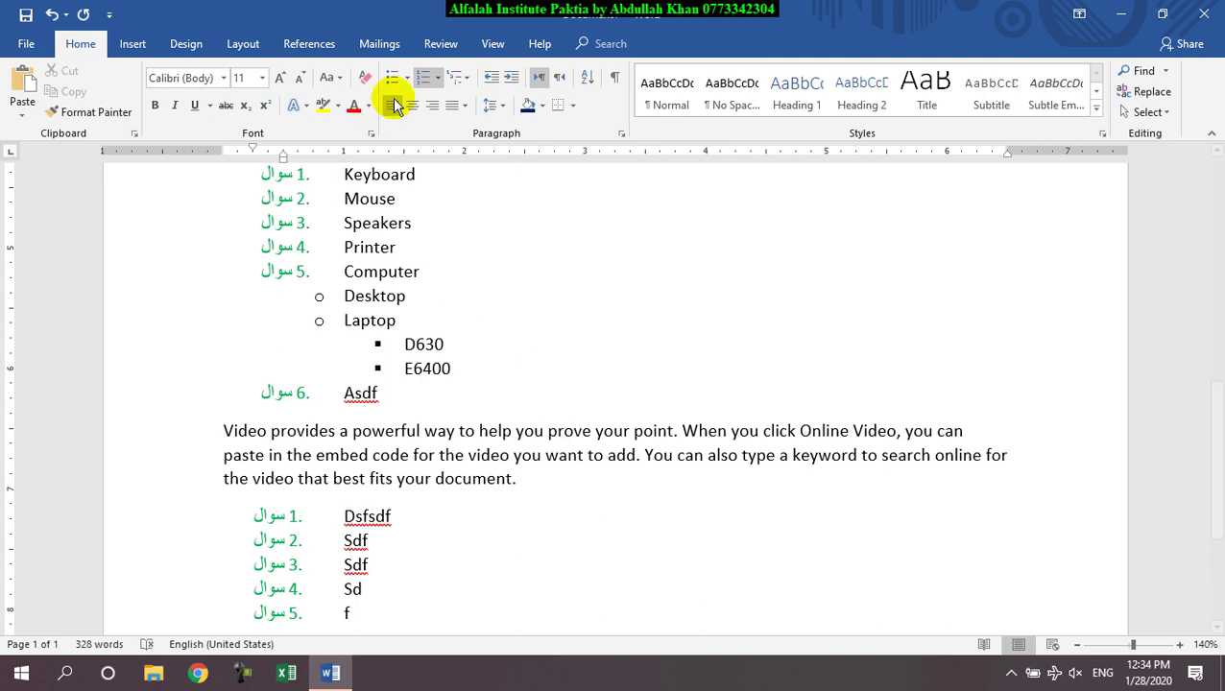
# Step: Set the numbering value of the list starting at Dsfsdf to a new list that begins at 7
pyautogui.click(436, 78)
pyautogui.click(477, 559)
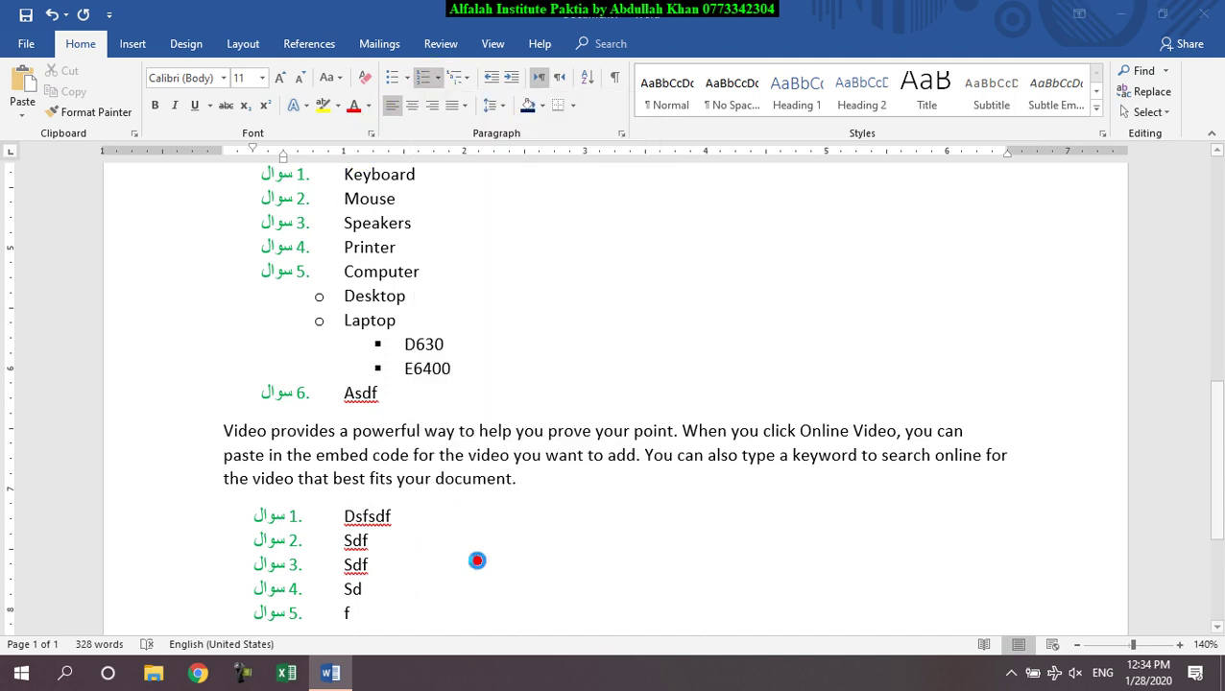
pyautogui.click(571, 217)
pyautogui.click(559, 234)
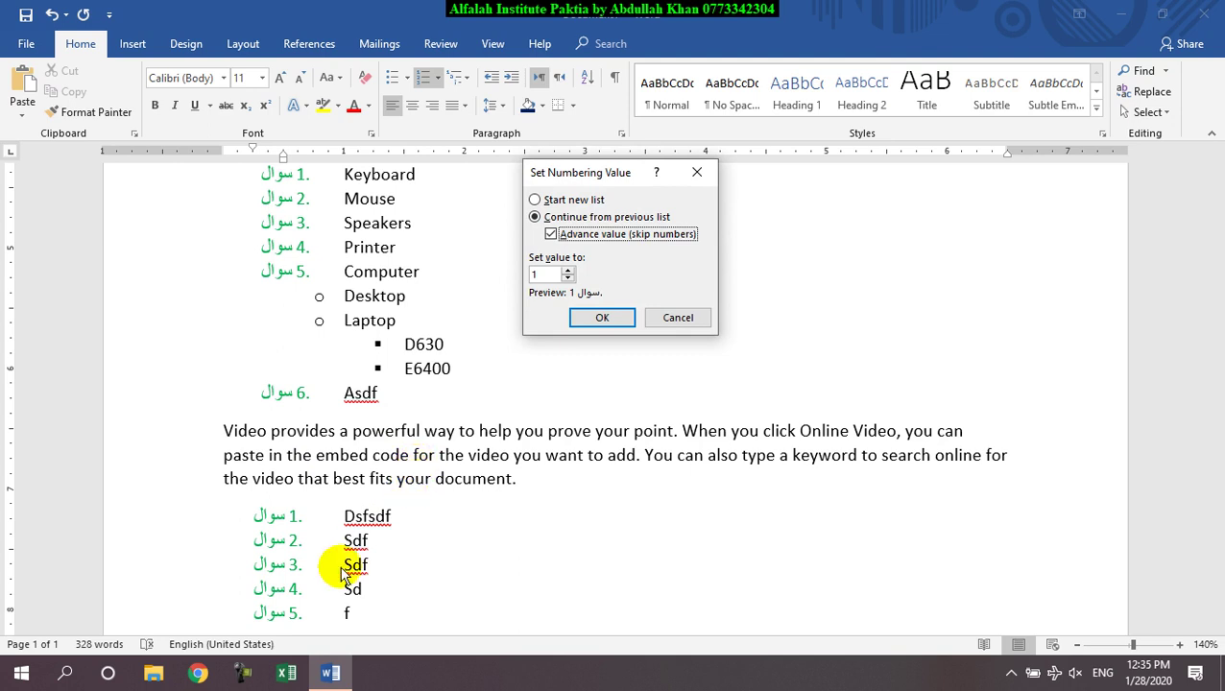
pyautogui.click(539, 199)
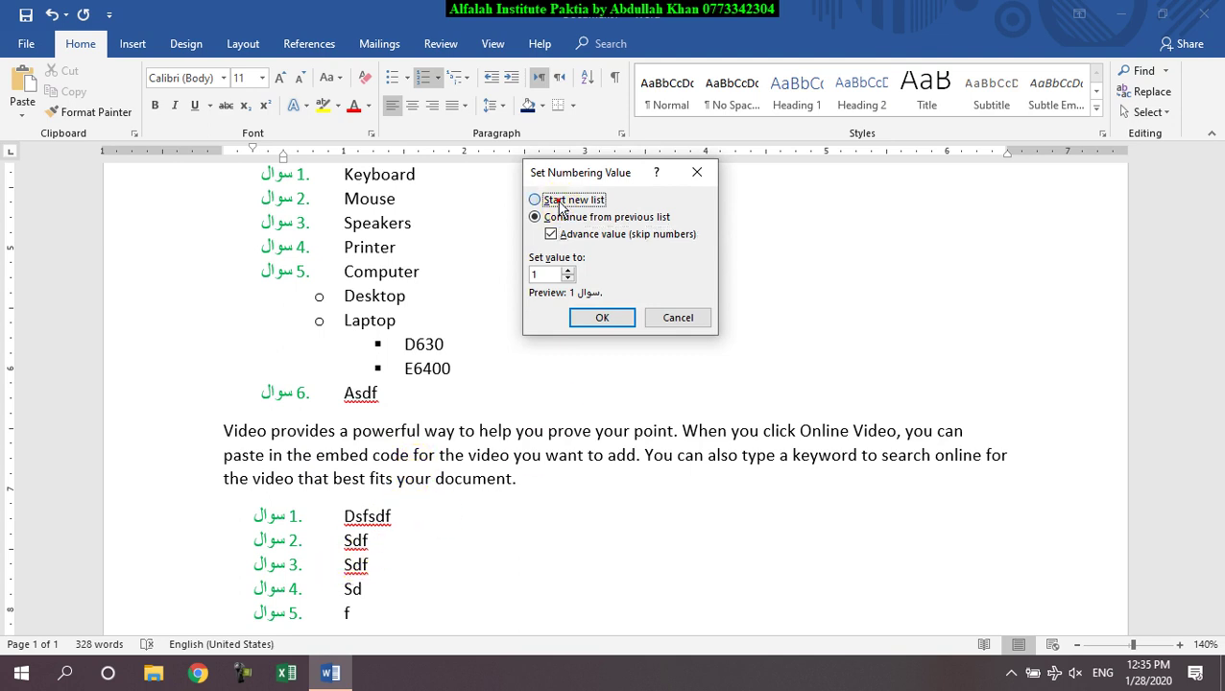
pyautogui.click(567, 271)
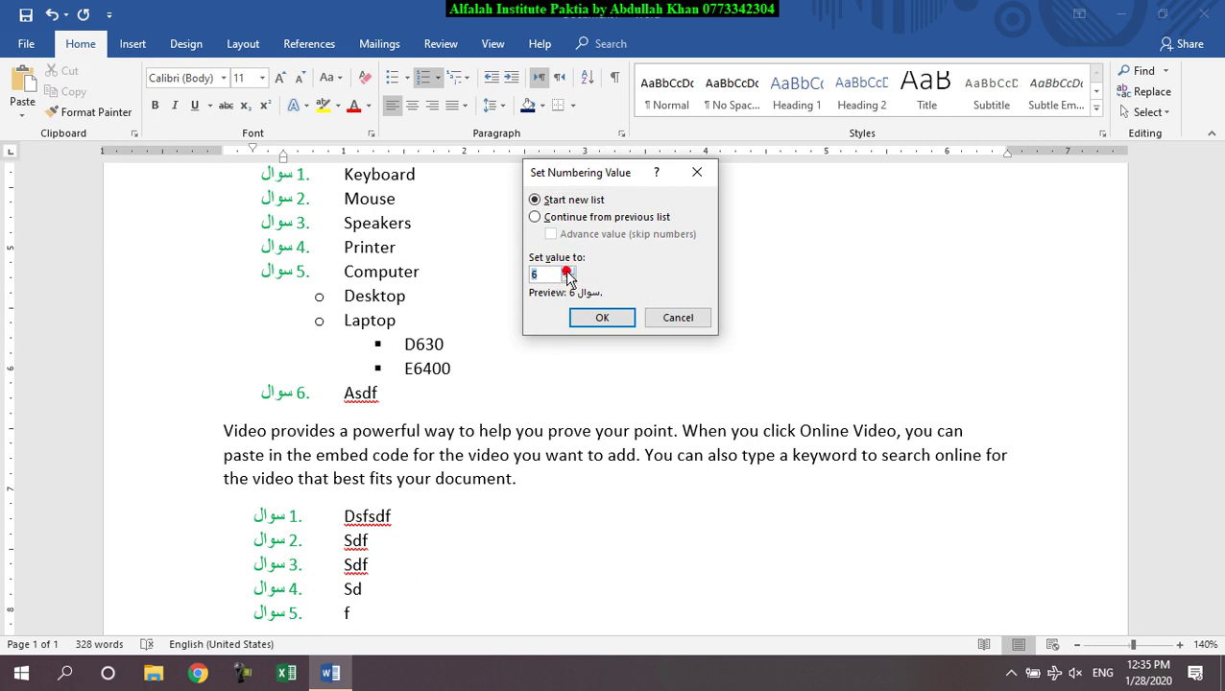
pyautogui.click(591, 320)
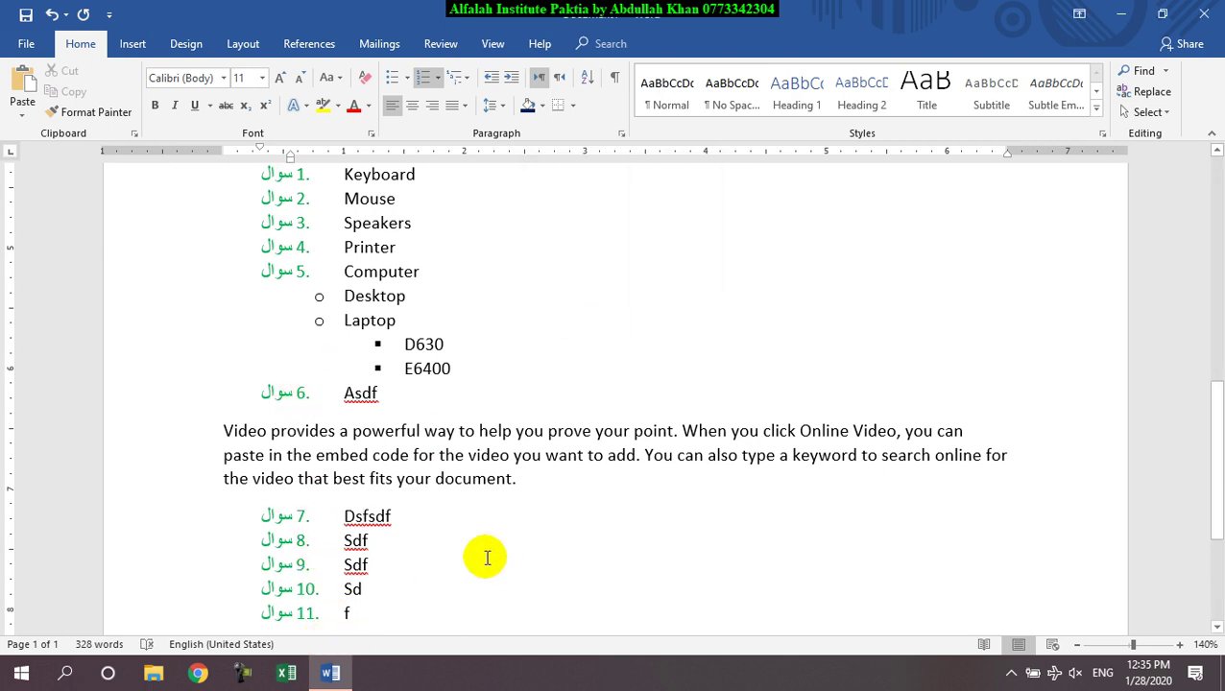
# Step: Apply the 1., 1.1., 1.1.1. multilevel list format to the list from Keyboard to Asdf
pyautogui.scroll(3, 470, 555)
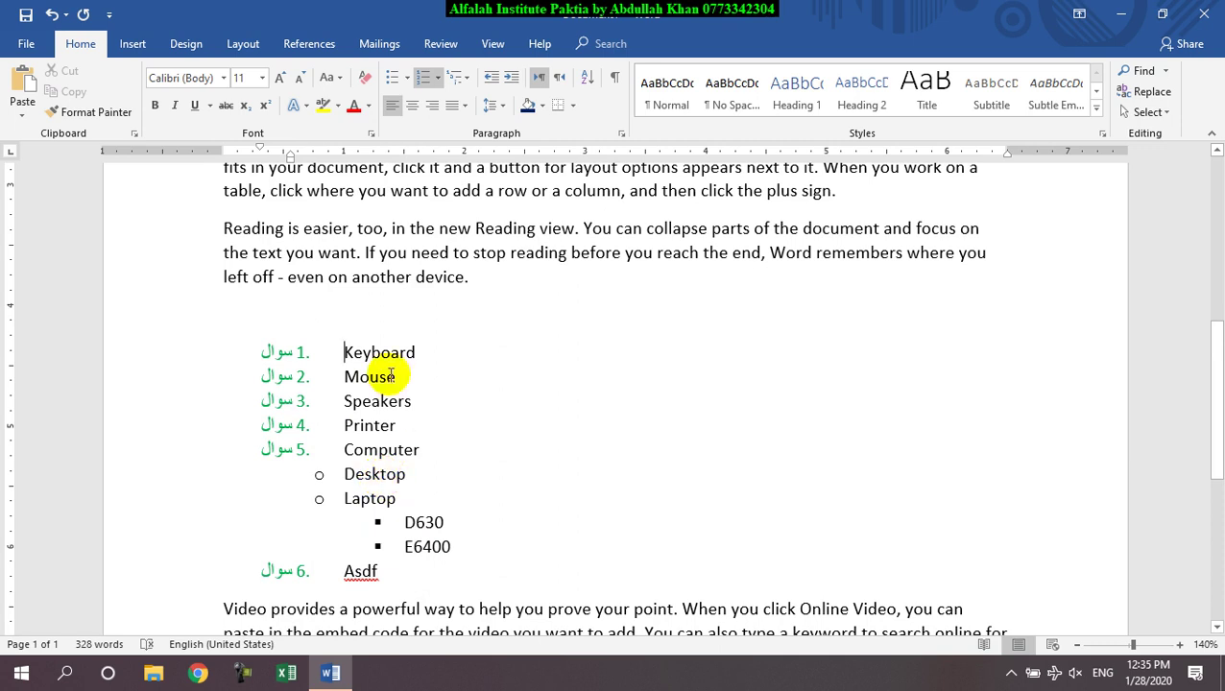
pyautogui.click(462, 77)
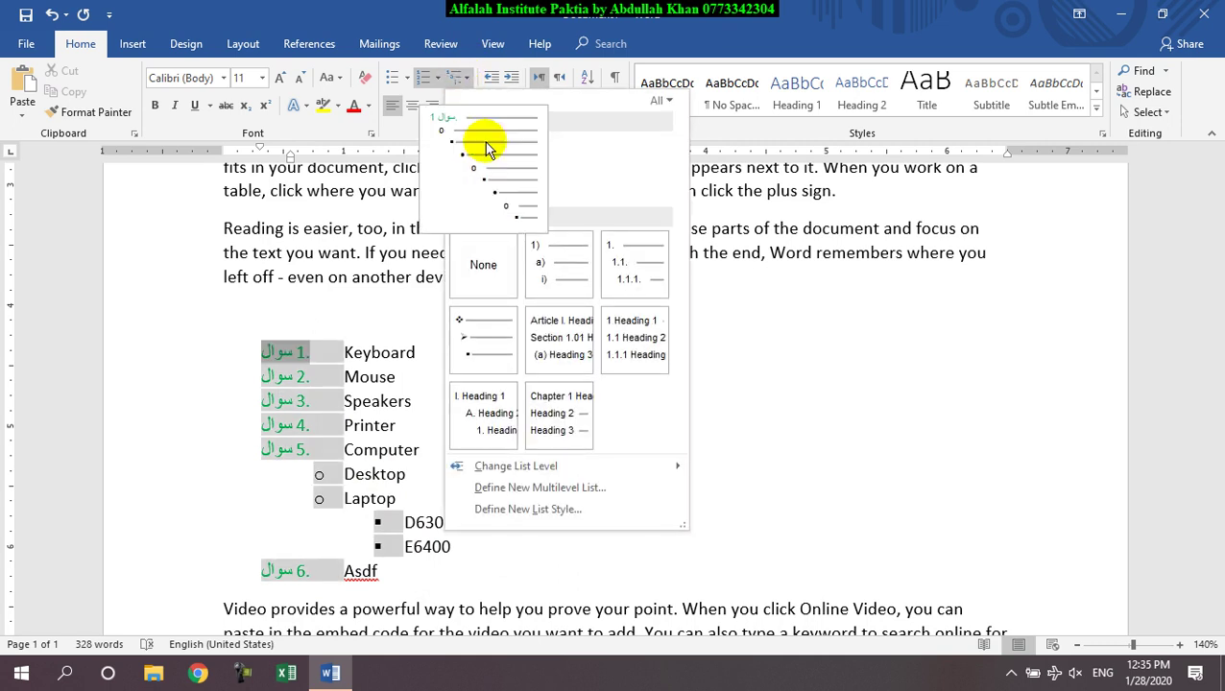
pyautogui.moveTo(635, 265)
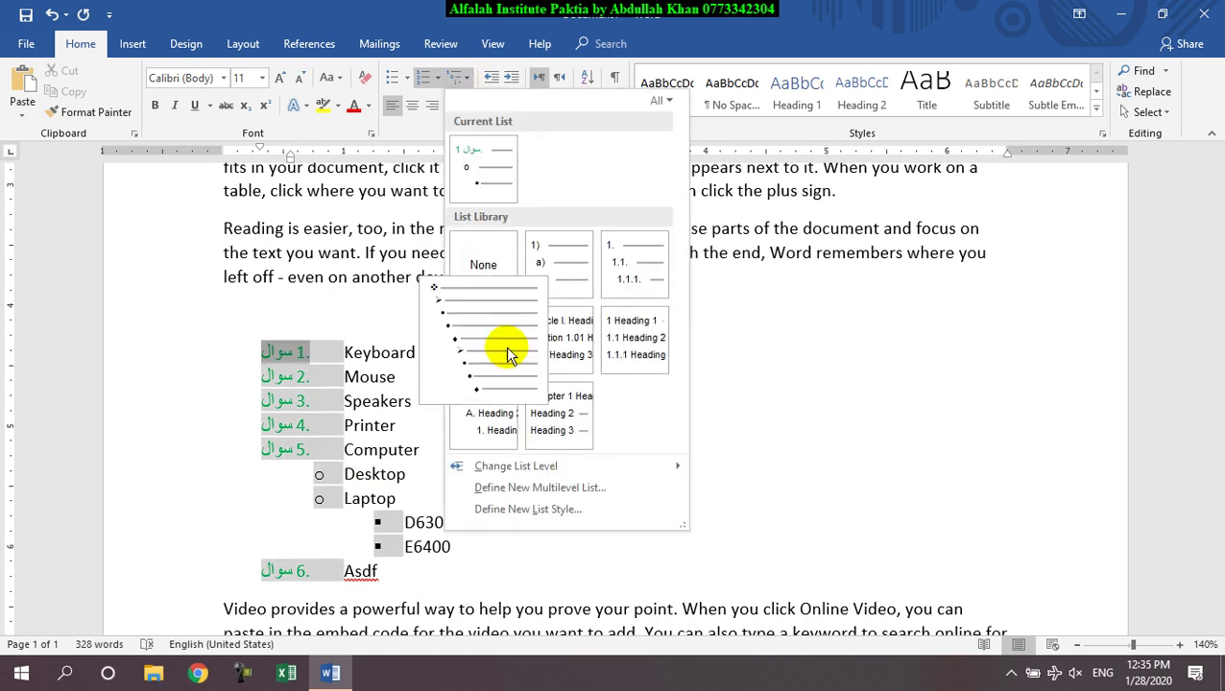
pyautogui.click(626, 278)
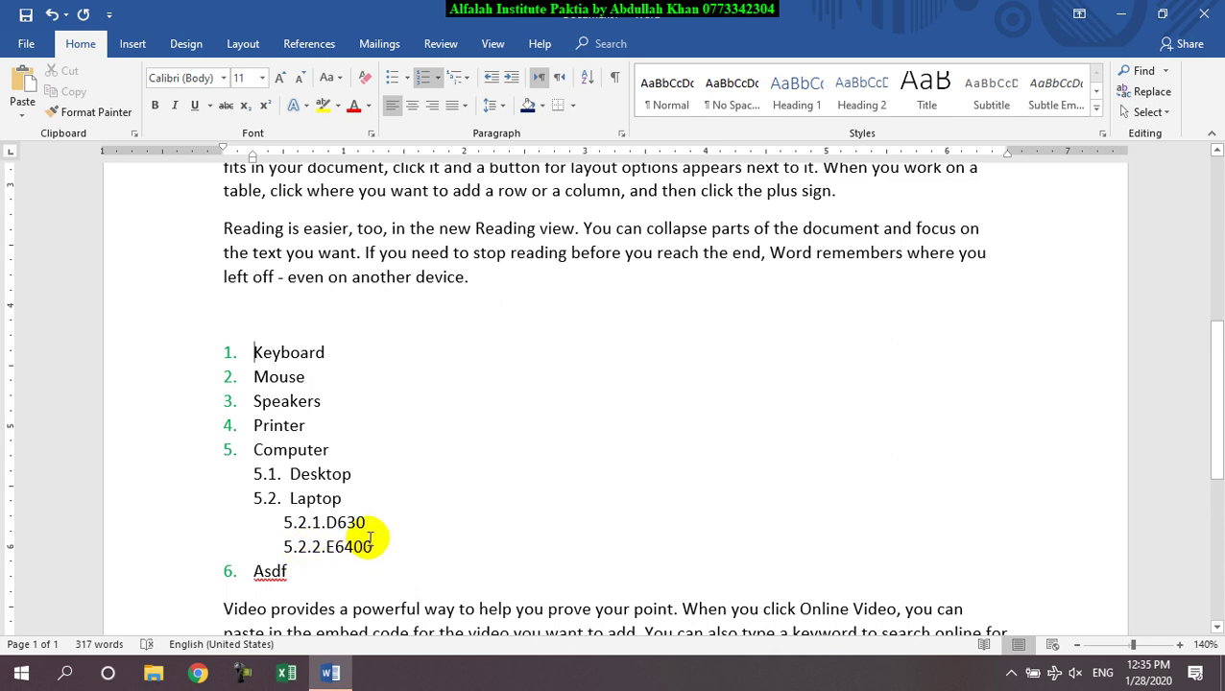
pyautogui.click(280, 401)
pyautogui.click(468, 84)
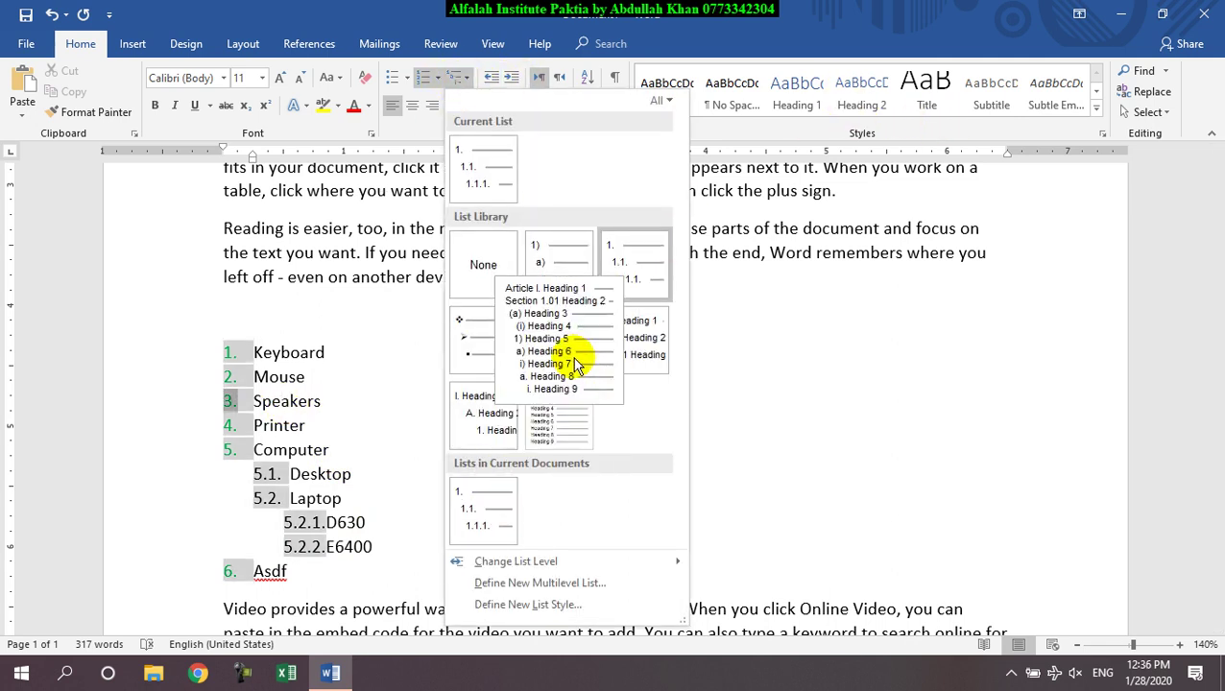
pyautogui.moveTo(588, 398)
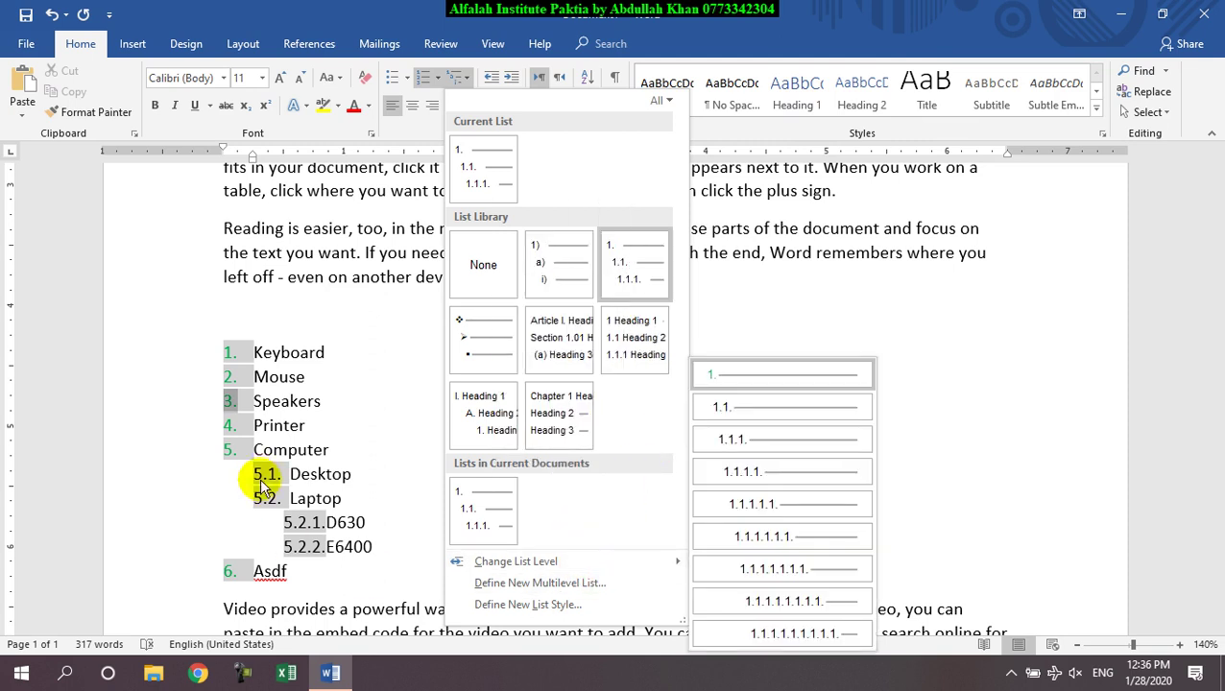
pyautogui.click(279, 394)
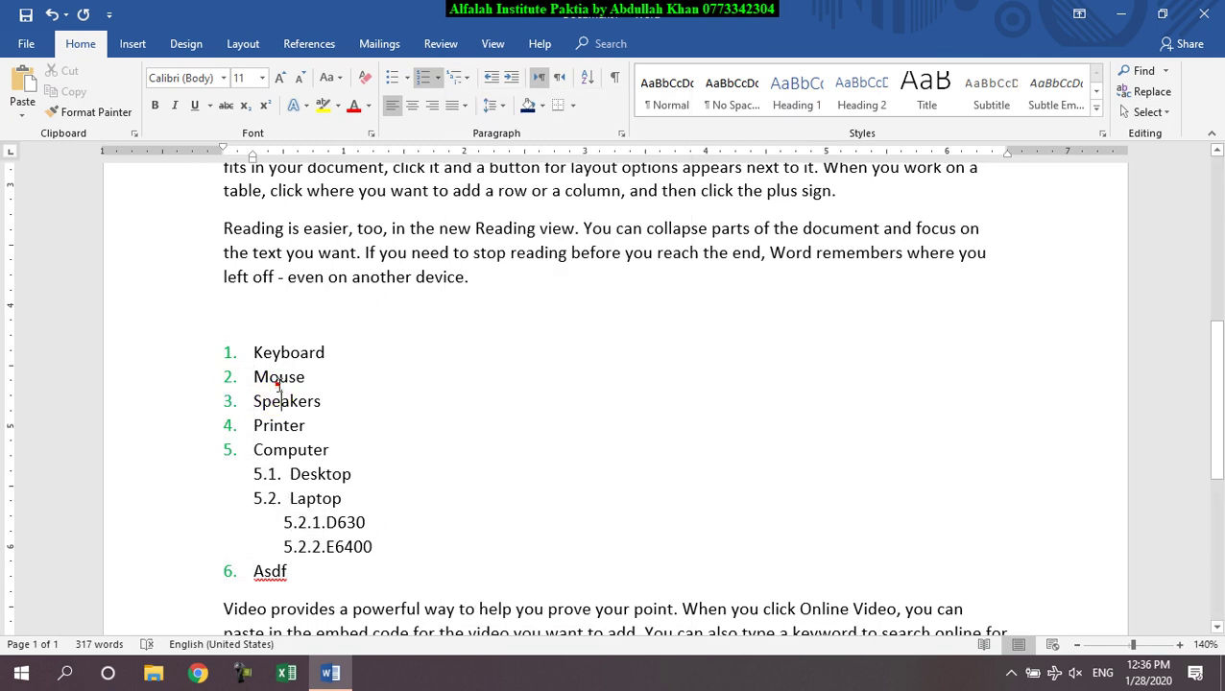
# Step: Start defining a new multilevel list for the Keyboard list and set the level 1 number font color to black
pyautogui.click(463, 81)
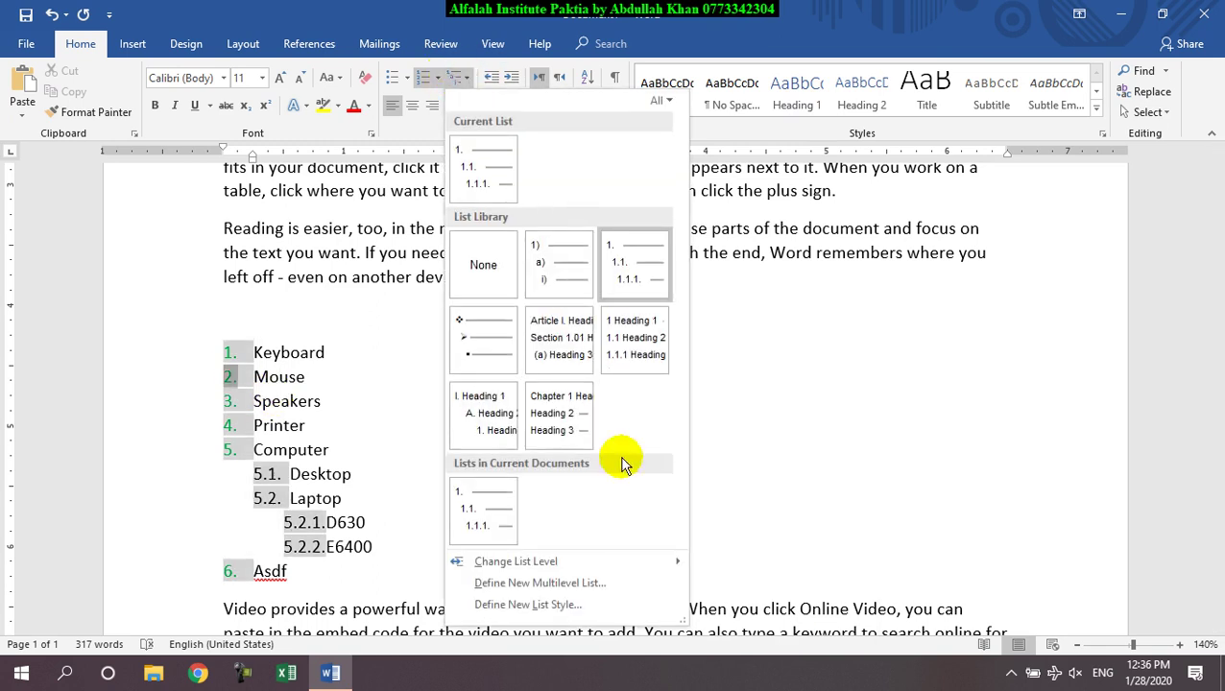
pyautogui.click(539, 583)
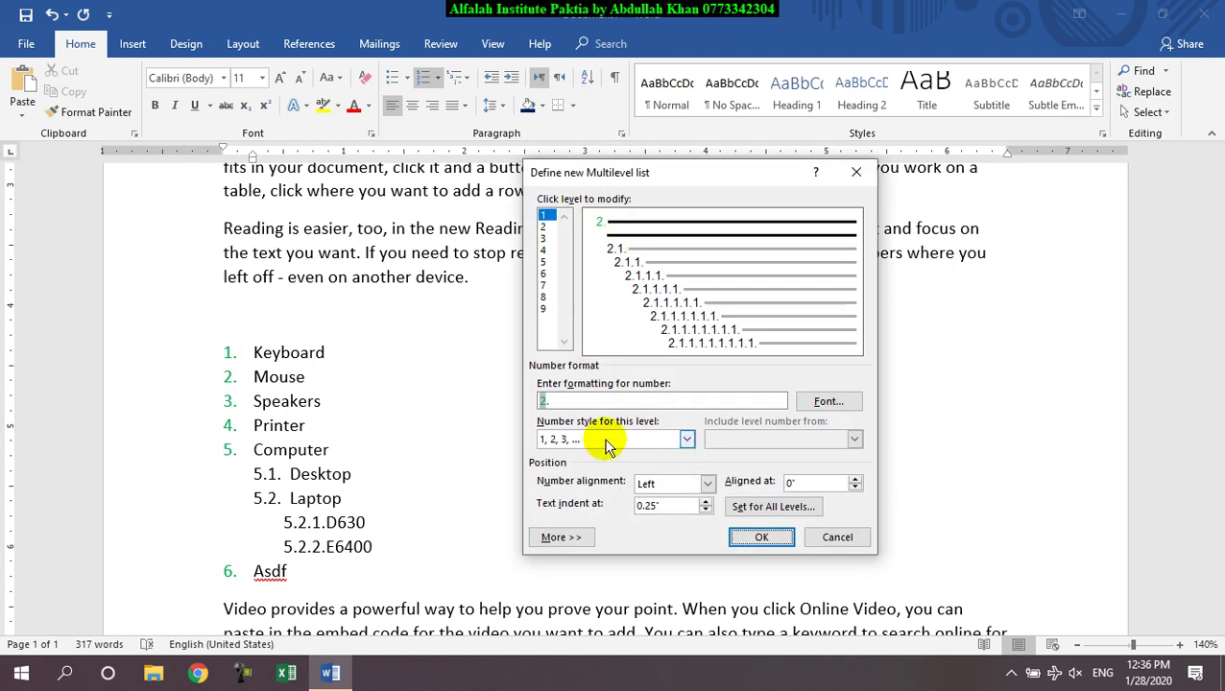
pyautogui.click(810, 403)
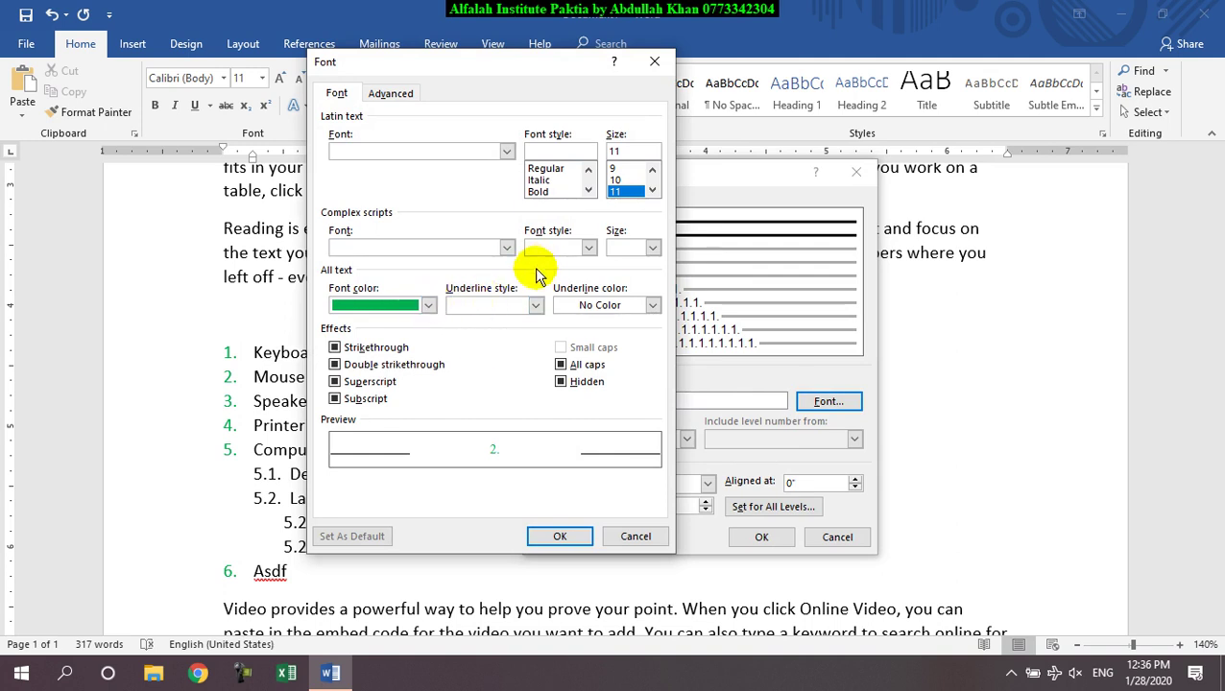
pyautogui.click(427, 308)
pyautogui.click(353, 368)
pyautogui.click(549, 536)
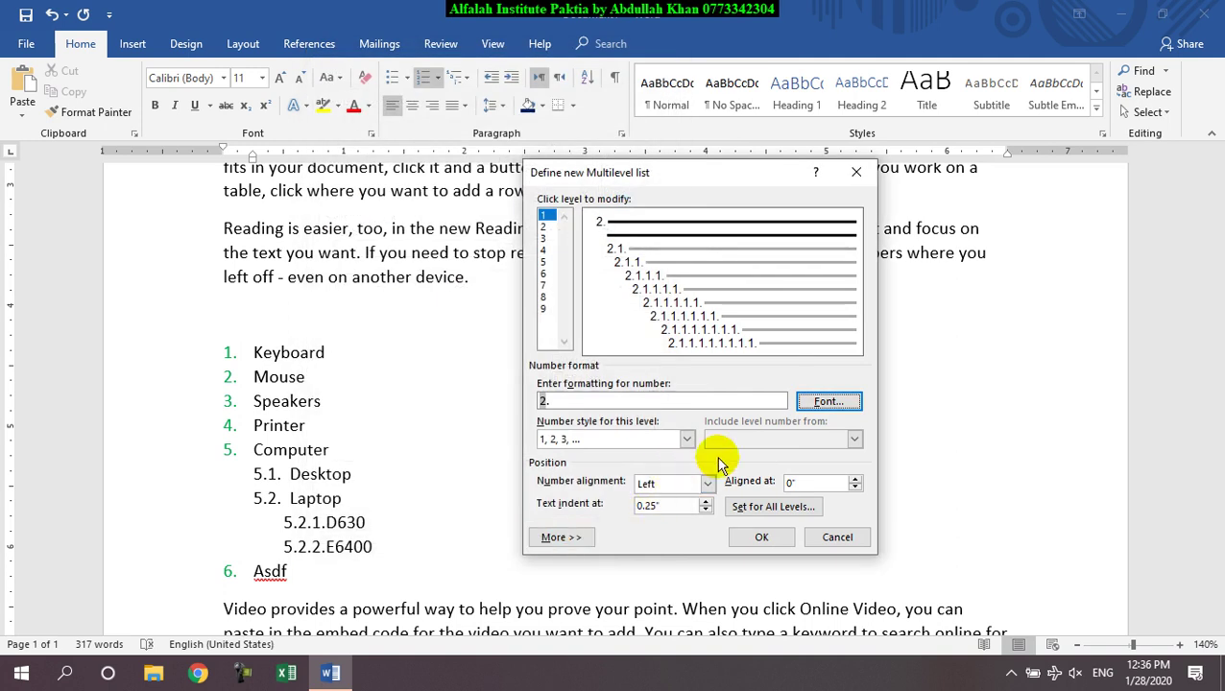
# Step: Set the level 2 number style to i, ii, iii and apply the new multilevel list definition
pyautogui.click(545, 227)
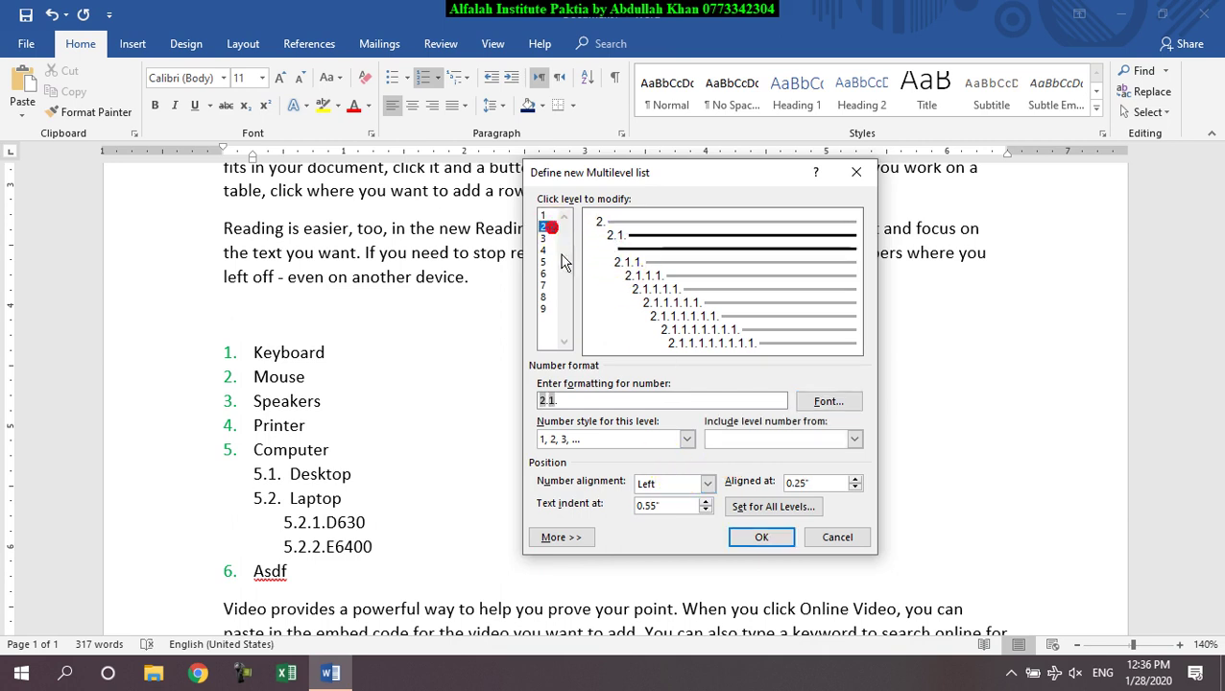
pyautogui.click(686, 439)
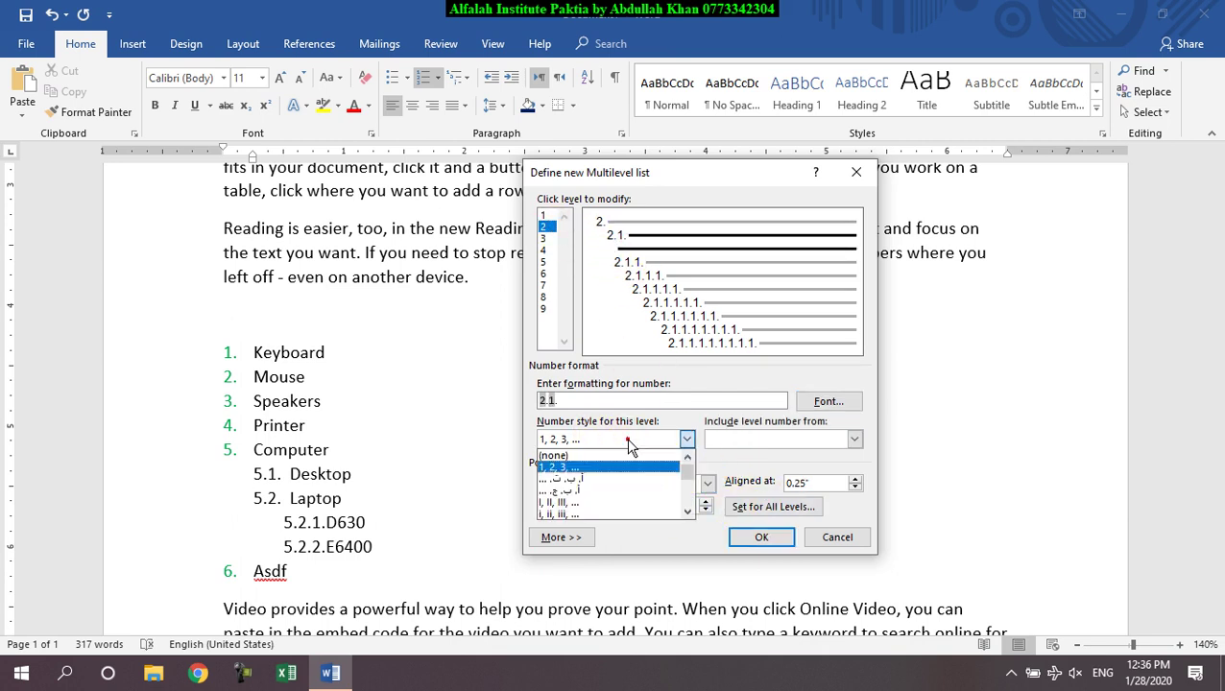
pyautogui.click(582, 511)
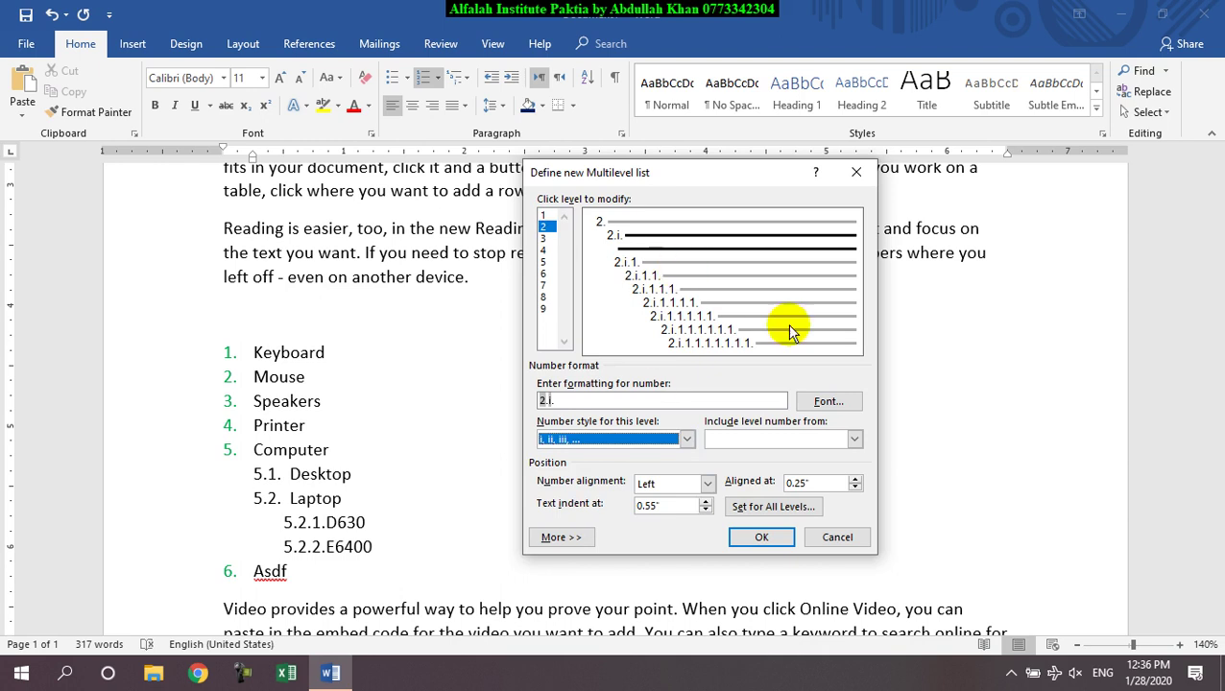
pyautogui.click(761, 538)
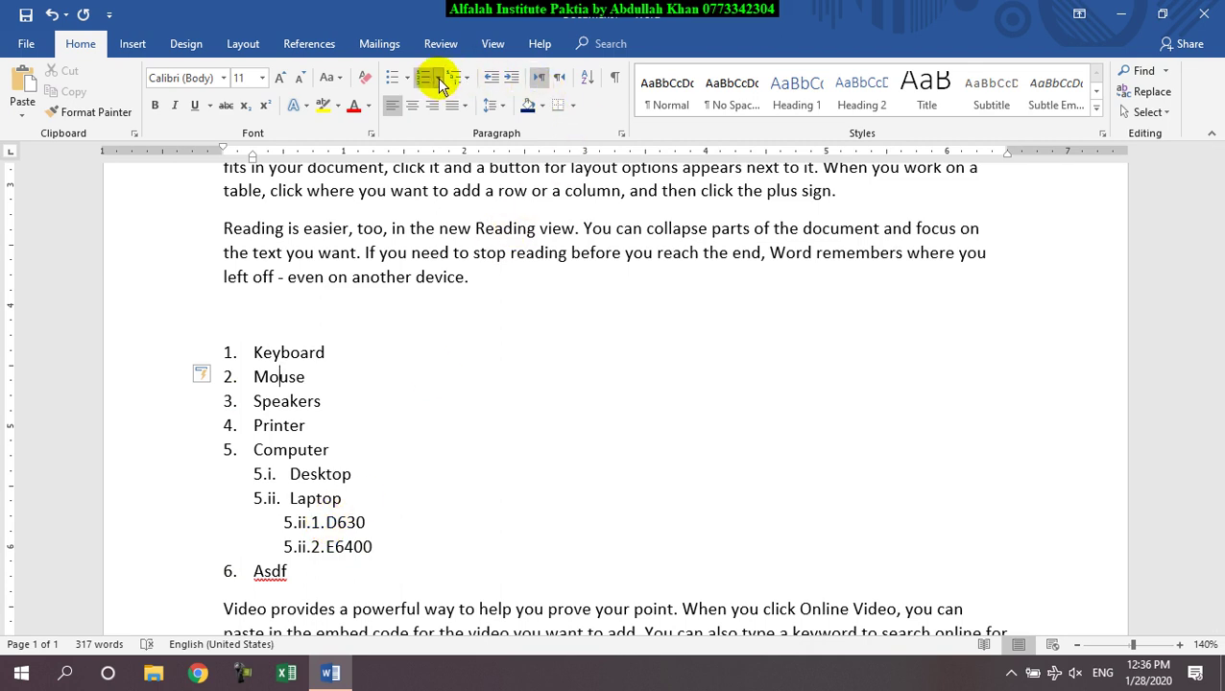
pyautogui.click(469, 80)
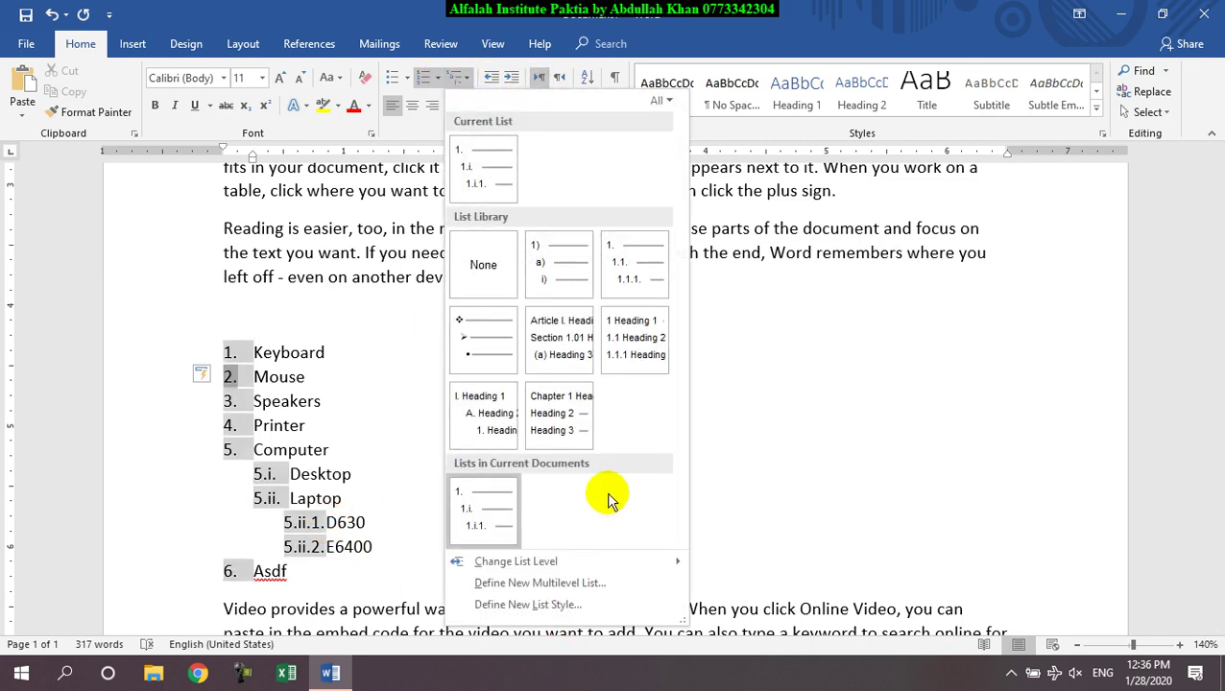
pyautogui.moveTo(465, 152)
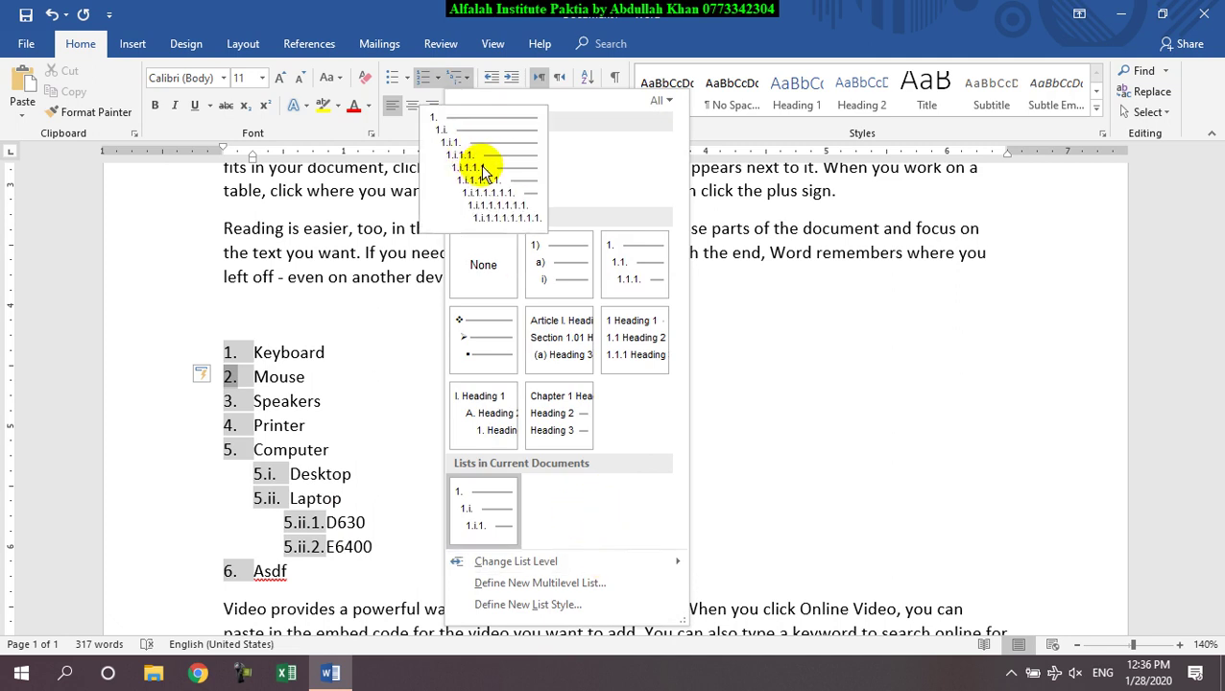
pyautogui.click(573, 585)
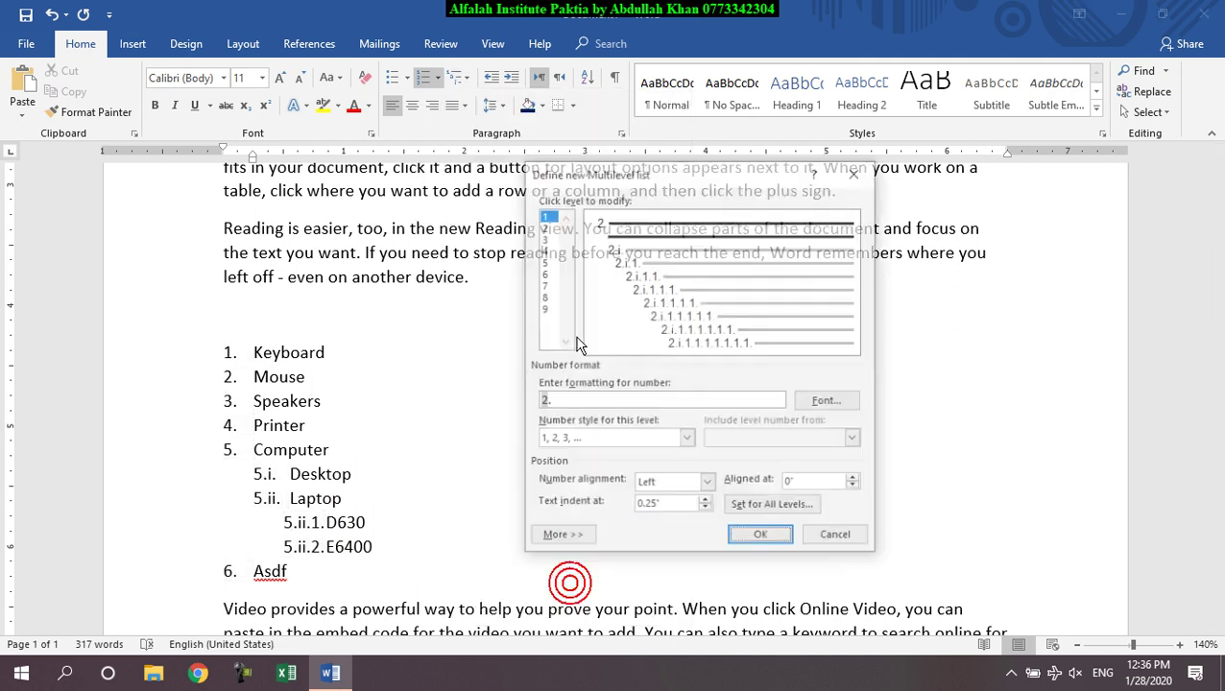
pyautogui.click(543, 237)
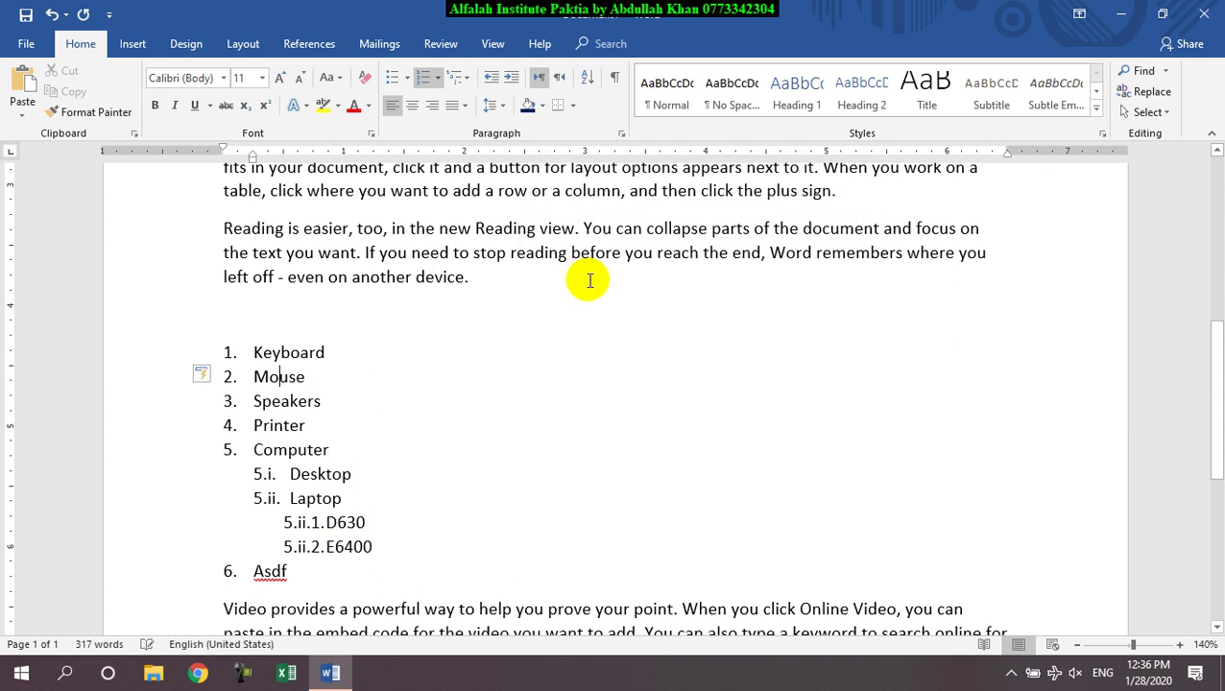
# Step: Define a new multilevel list for the Keyboard list with the level 3 number style set to A, B, C
pyautogui.click(457, 77)
pyautogui.moveTo(576, 368)
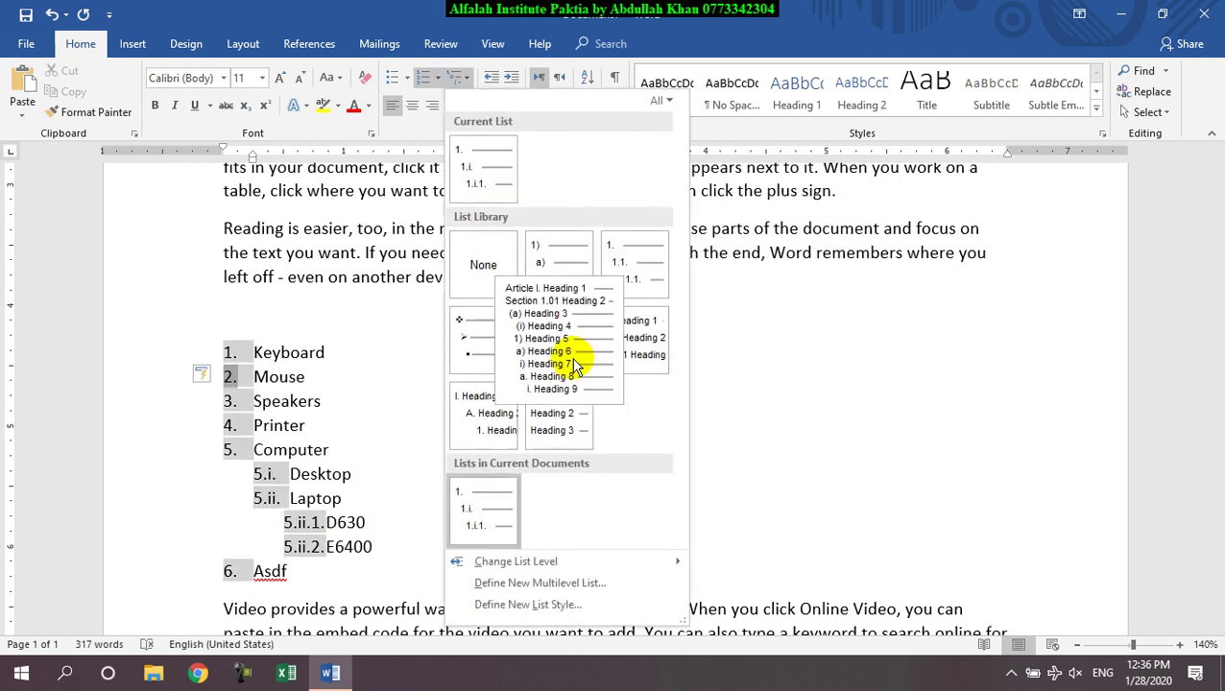
pyautogui.click(526, 581)
pyautogui.click(546, 240)
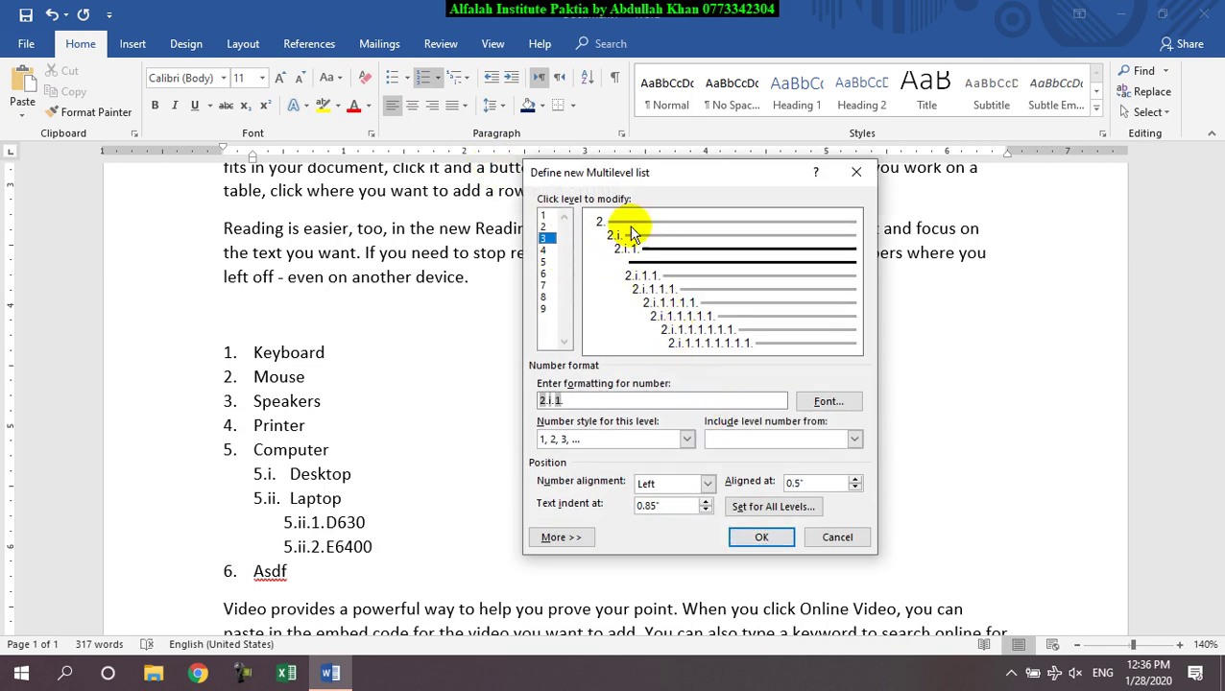
pyautogui.click(677, 441)
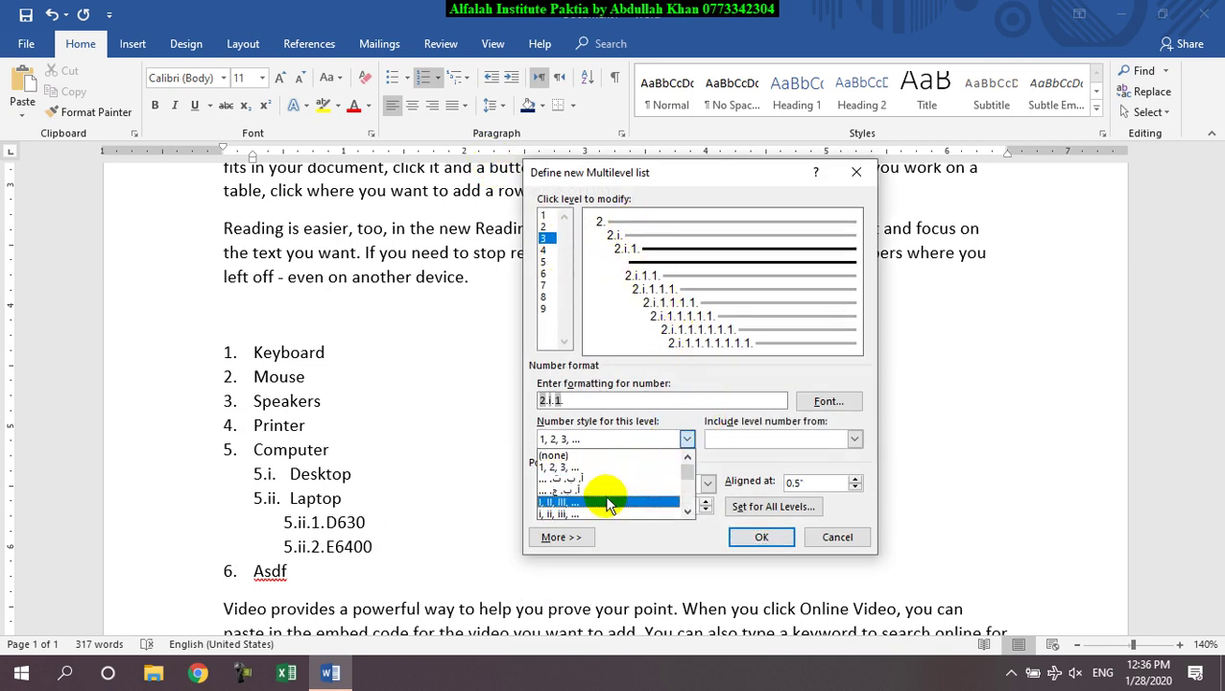
pyautogui.scroll(-2, 607, 503)
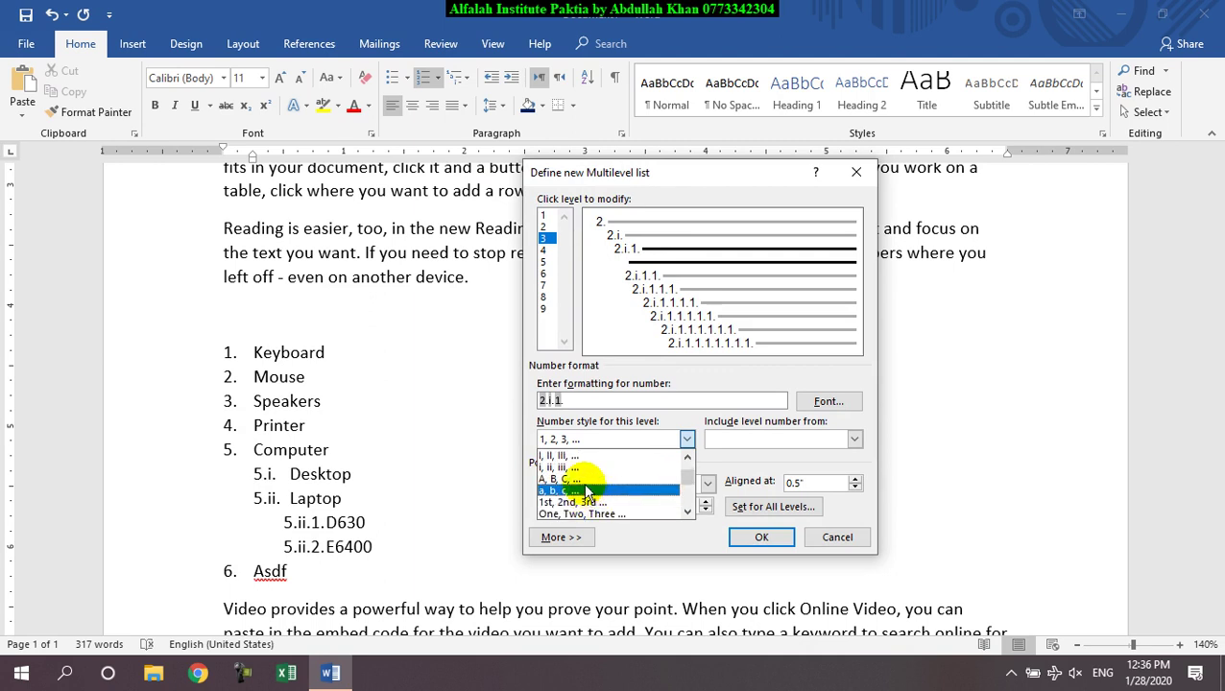
pyautogui.click(579, 479)
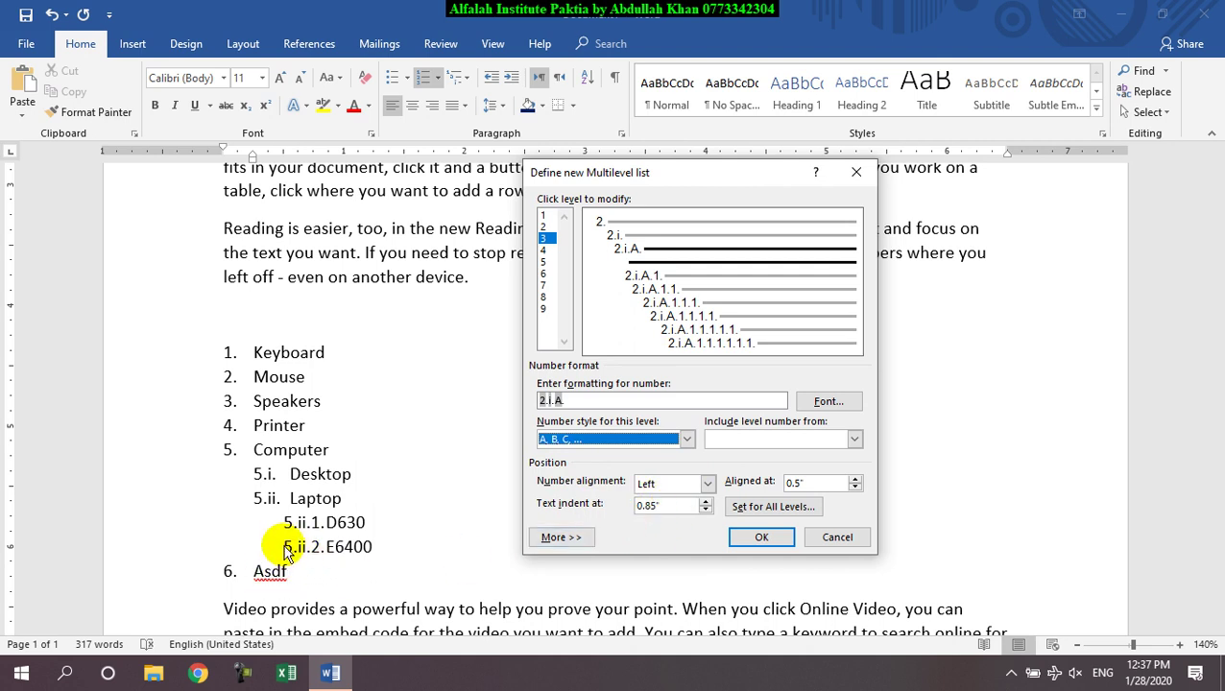
pyautogui.click(544, 228)
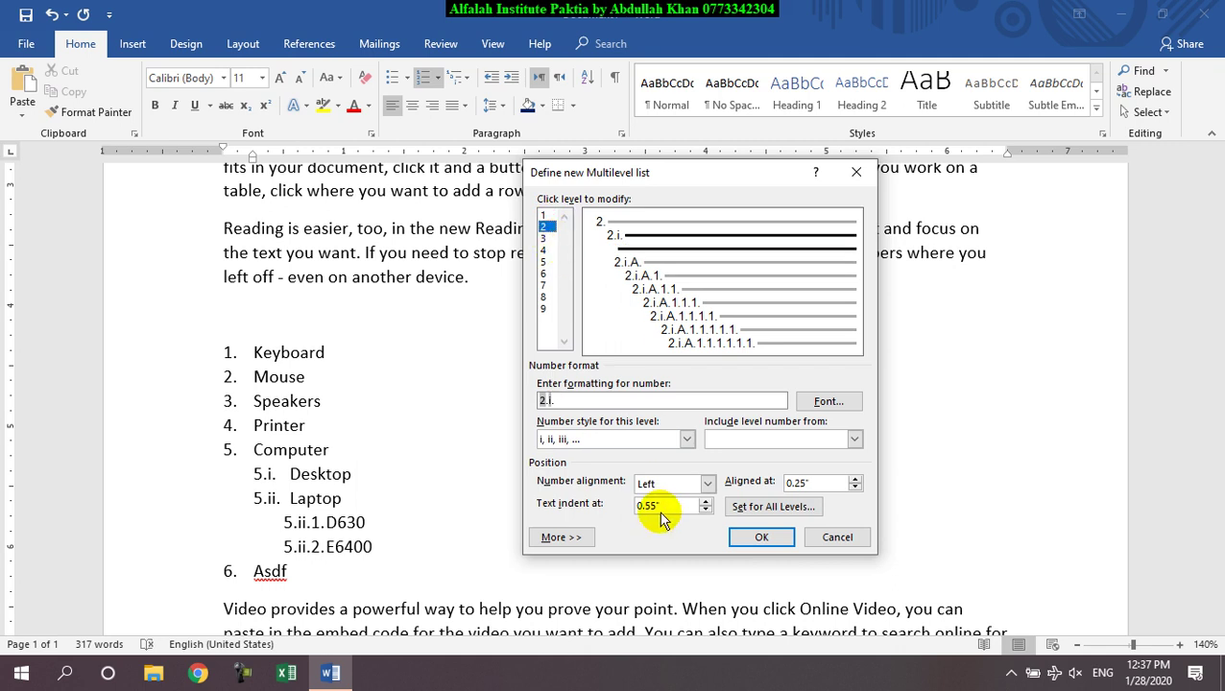
pyautogui.click(544, 215)
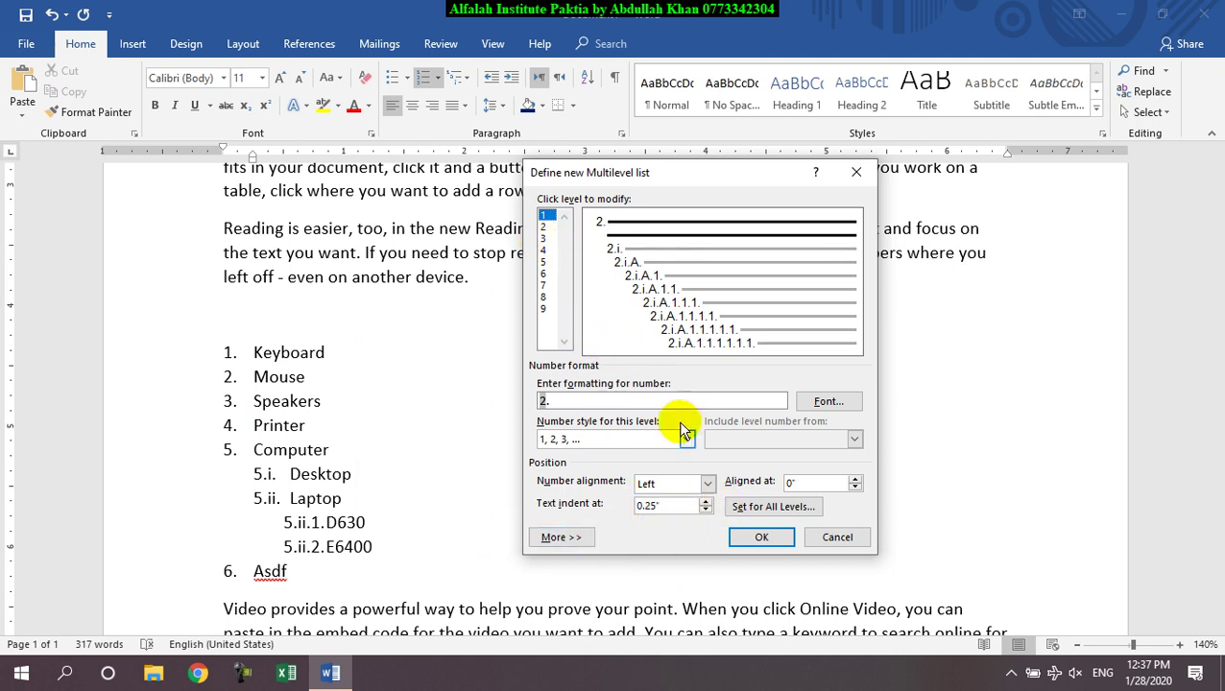
pyautogui.click(761, 537)
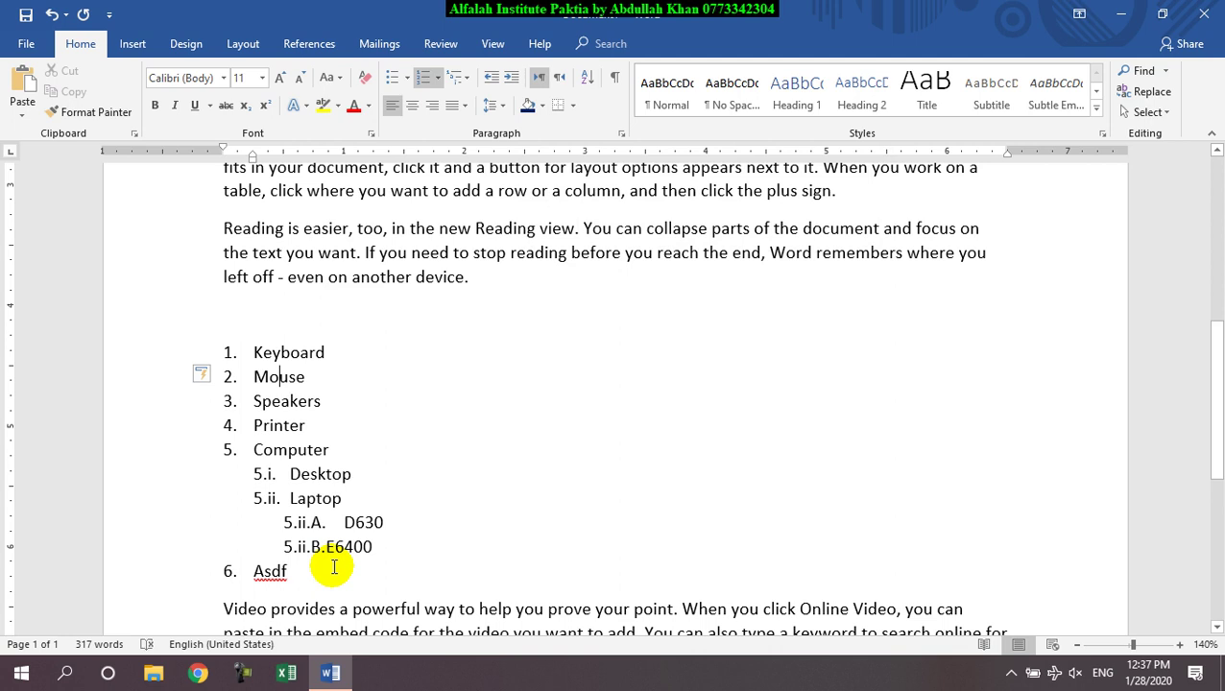
# Step: Start defining a new list style for the Keyboard list, enter its custom name, and make the 1st level number bold
pyautogui.click(278, 382)
pyautogui.click(458, 77)
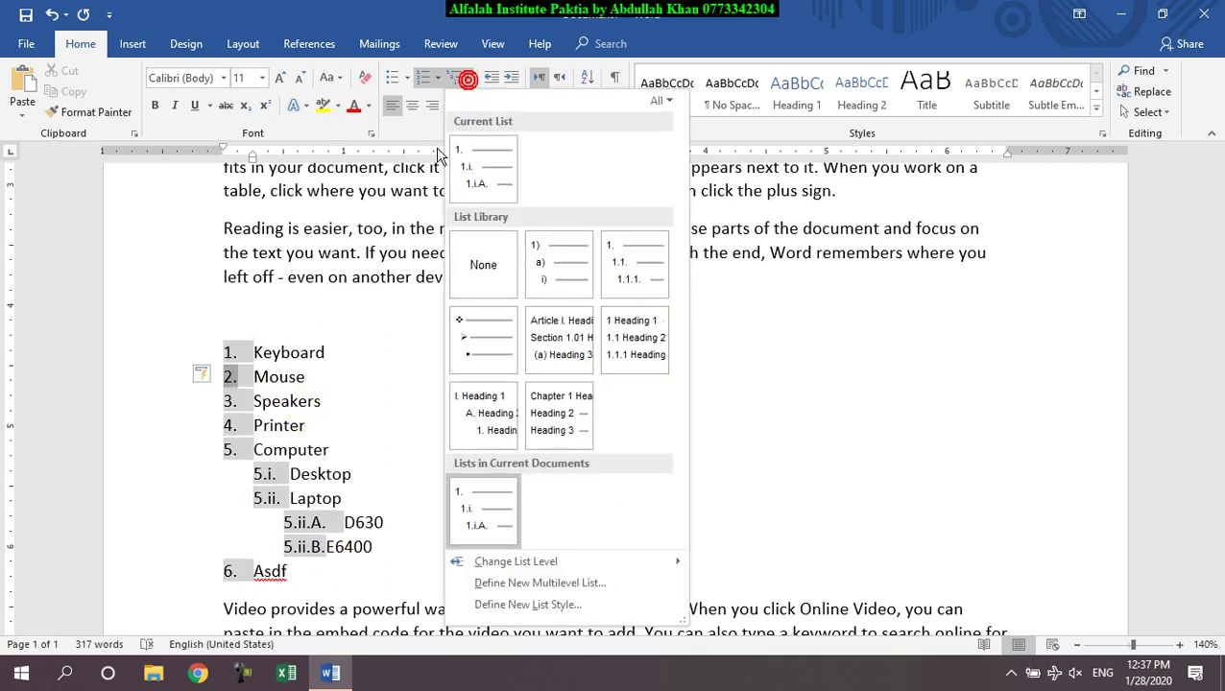
pyautogui.click(510, 604)
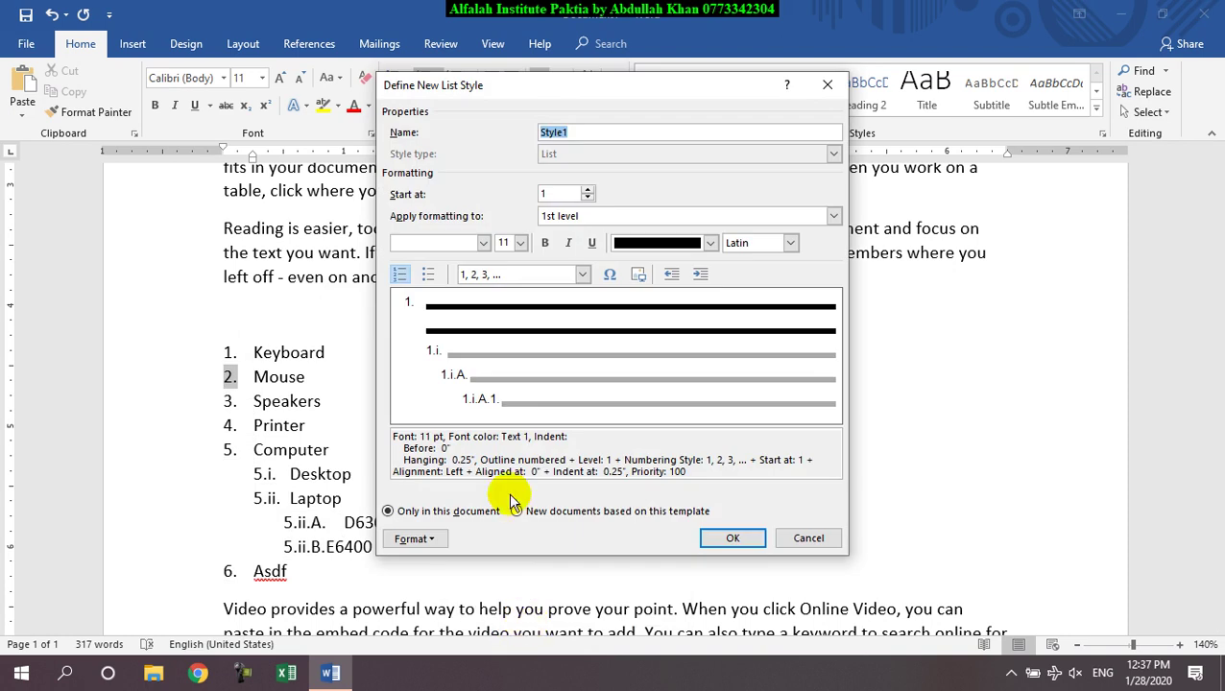
pyautogui.write('Roohullah List')
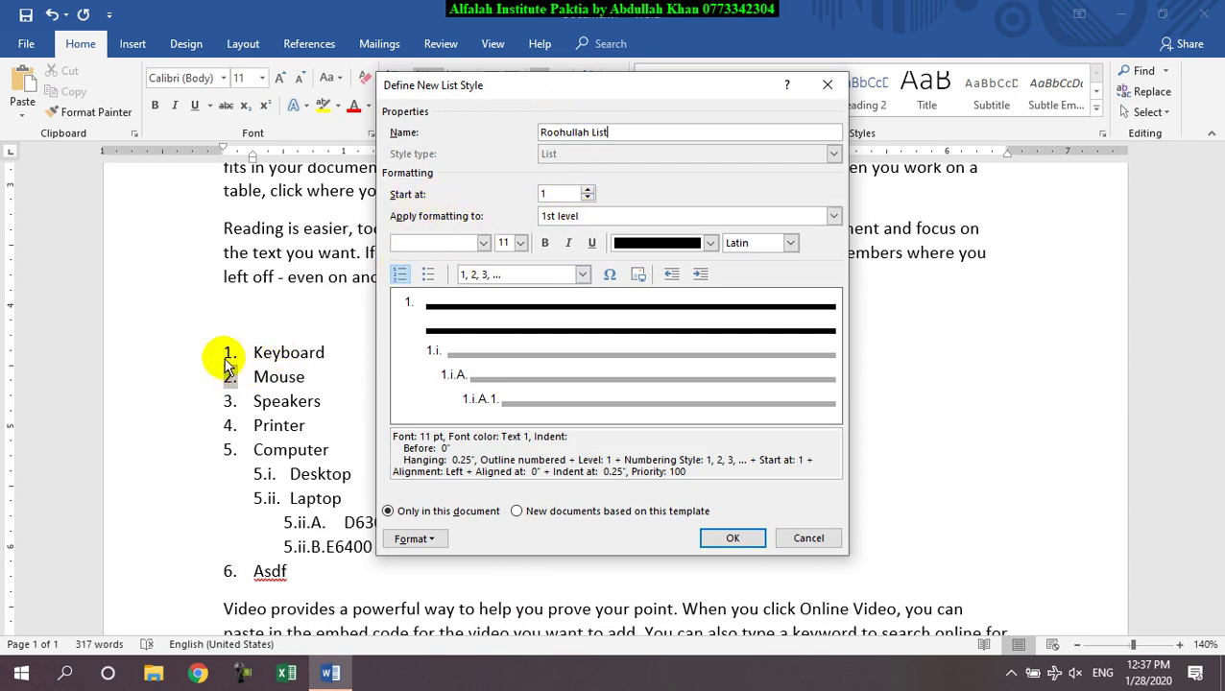
pyautogui.click(587, 190)
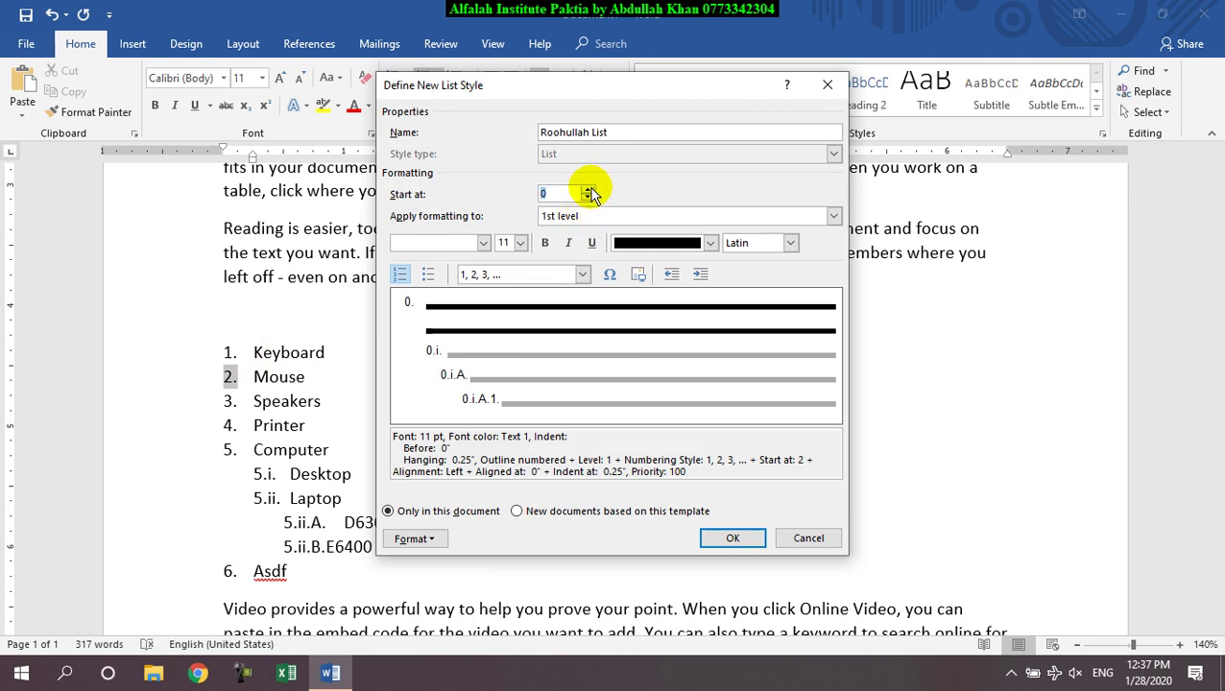
pyautogui.click(599, 215)
pyautogui.click(616, 220)
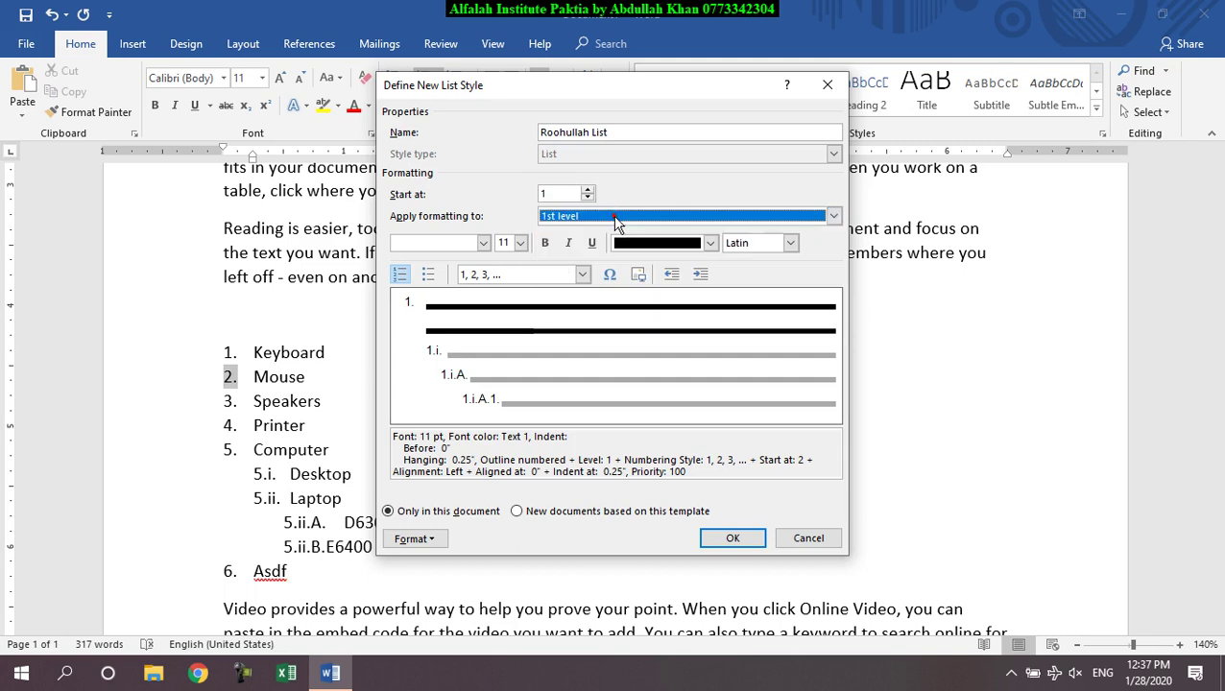
pyautogui.click(545, 246)
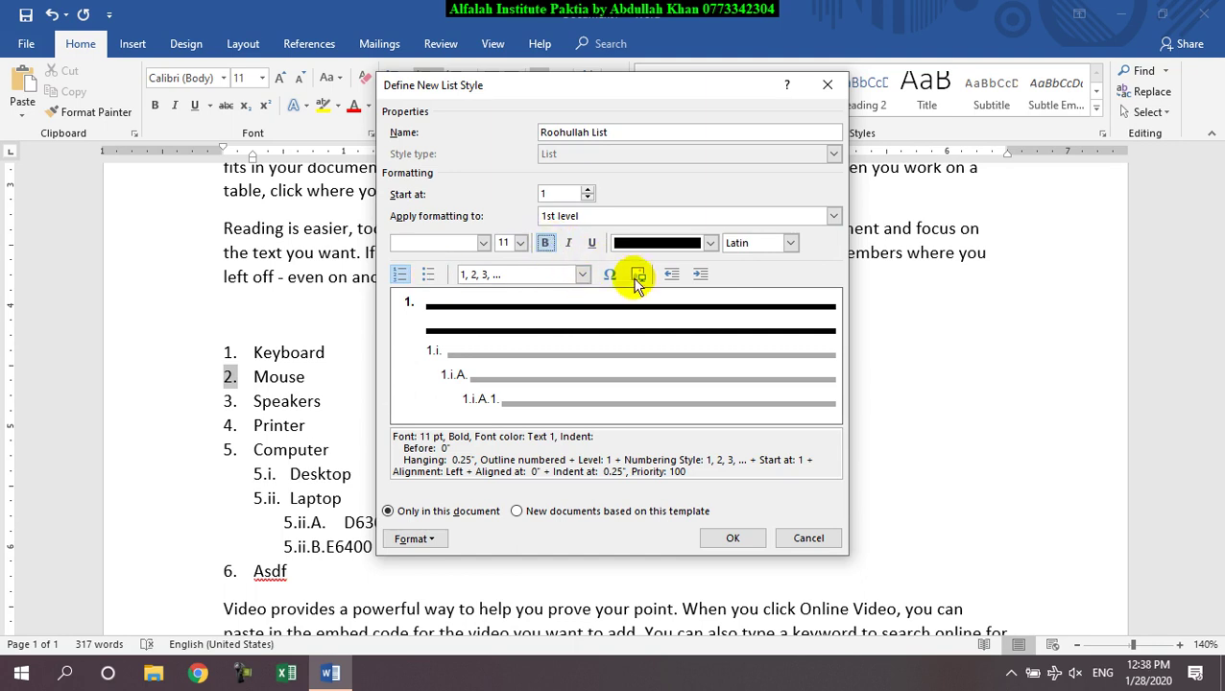
# Step: Set the font color of the new list style's 2nd level number to red
pyautogui.click(573, 216)
pyautogui.click(564, 244)
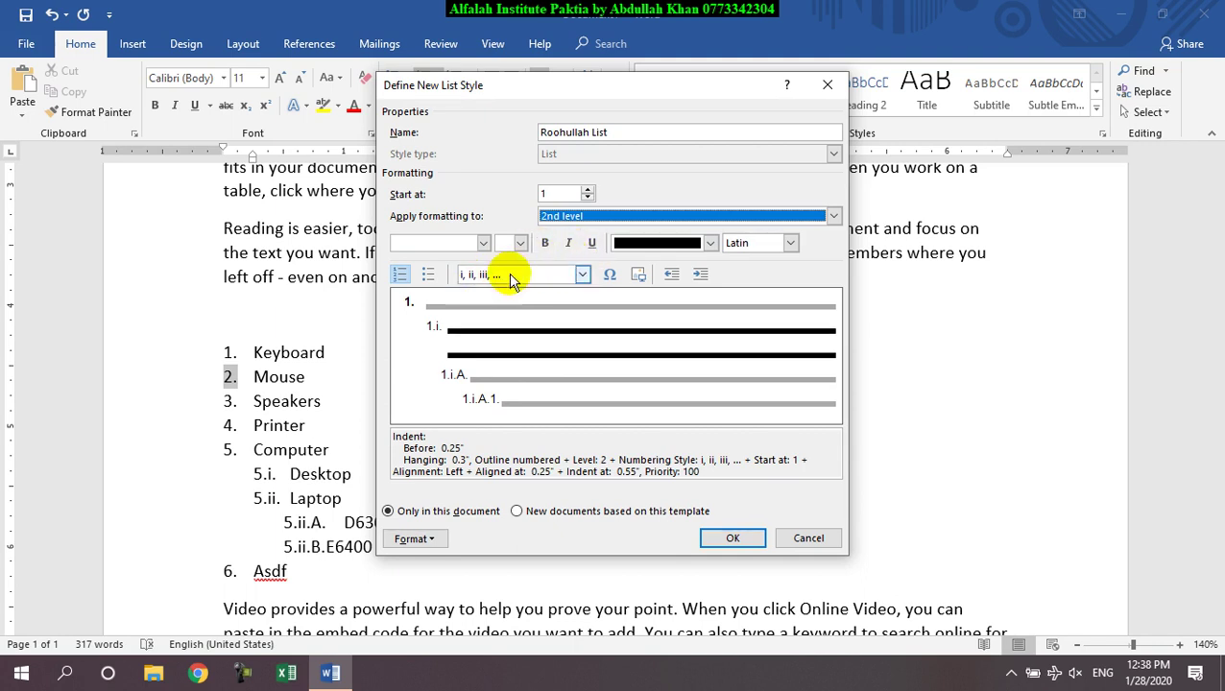
pyautogui.click(696, 242)
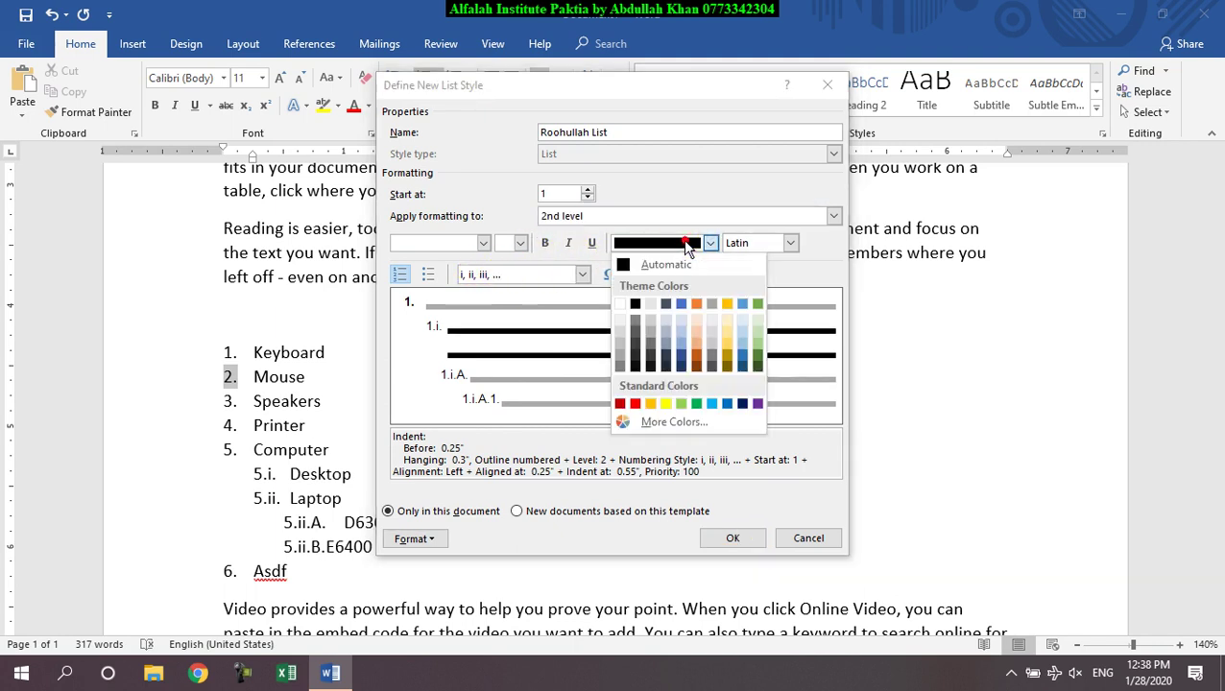
pyautogui.click(636, 403)
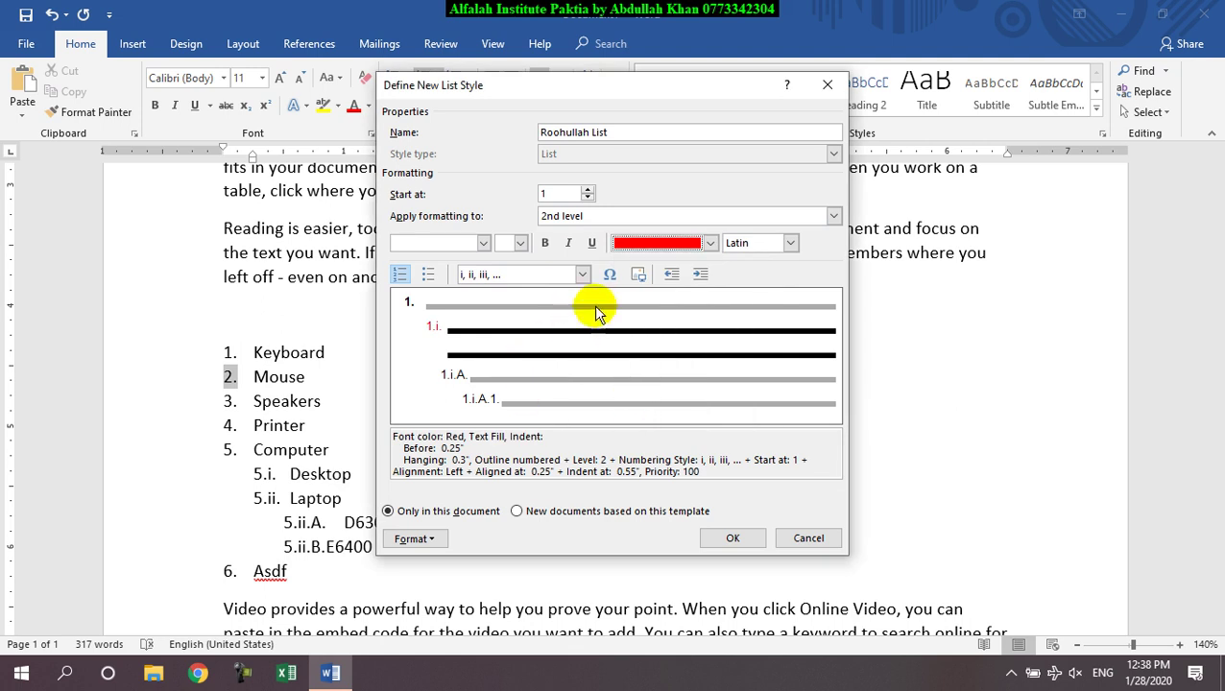
# Step: Format the list style's 3rd level number as bold green with the a, b, c number style, and save the list style
pyautogui.click(613, 216)
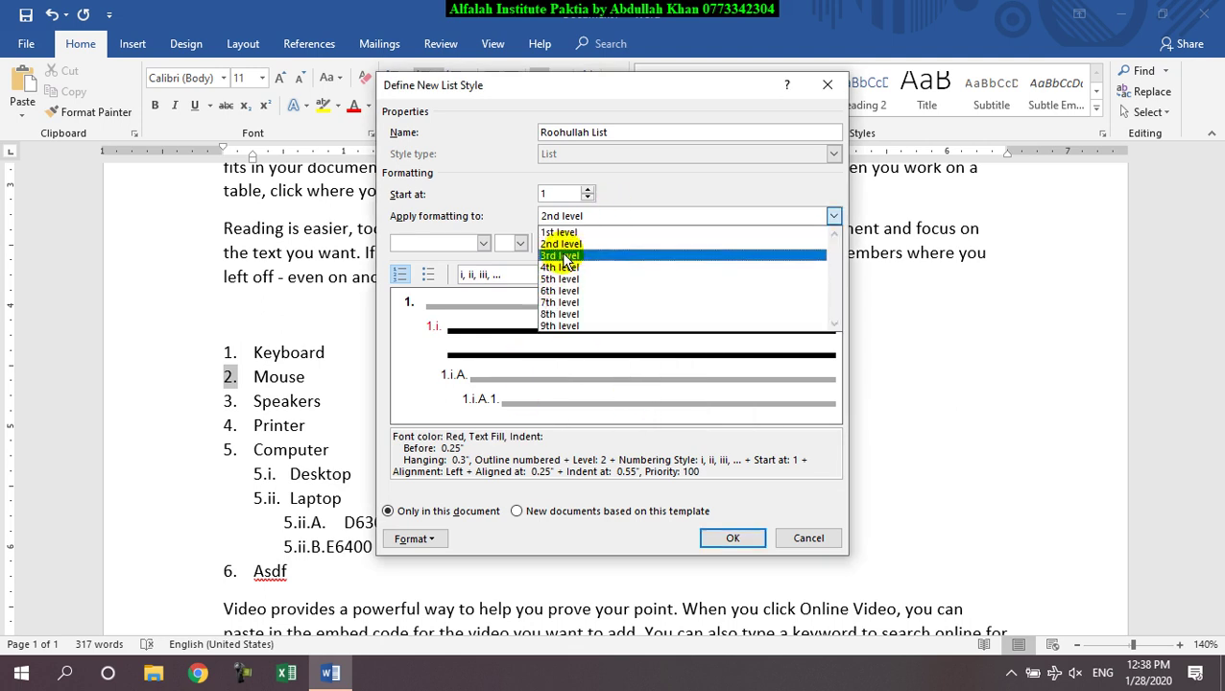
pyautogui.click(562, 258)
pyautogui.click(544, 243)
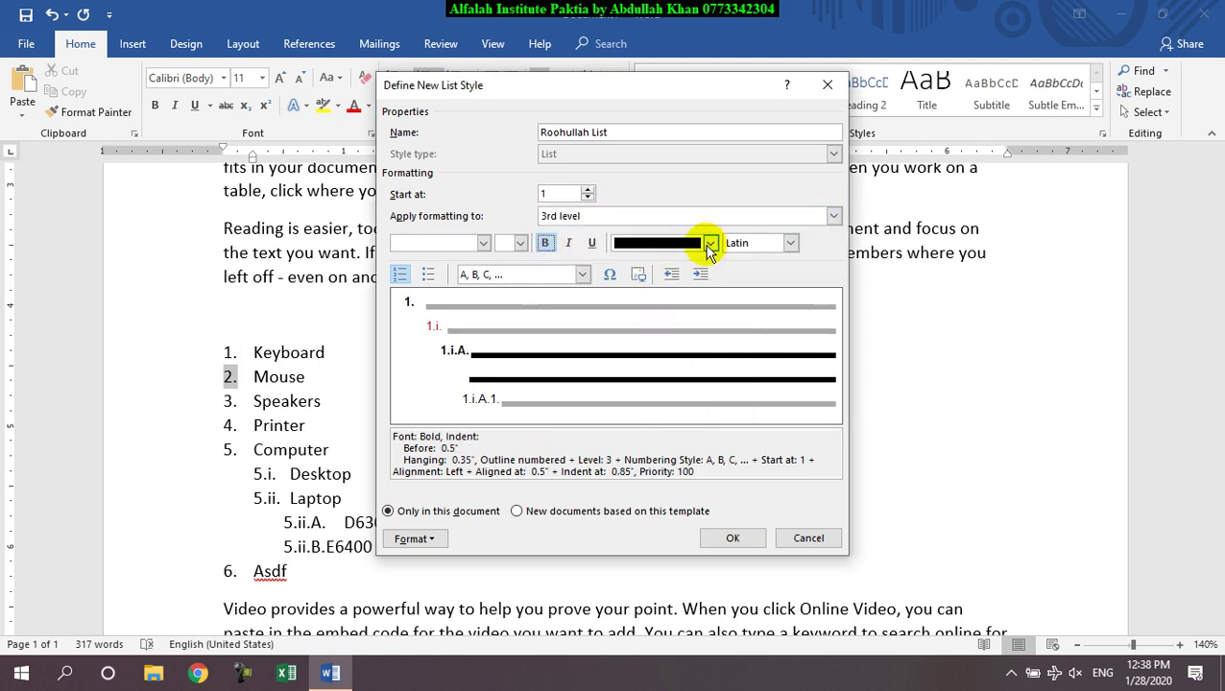
pyautogui.click(710, 242)
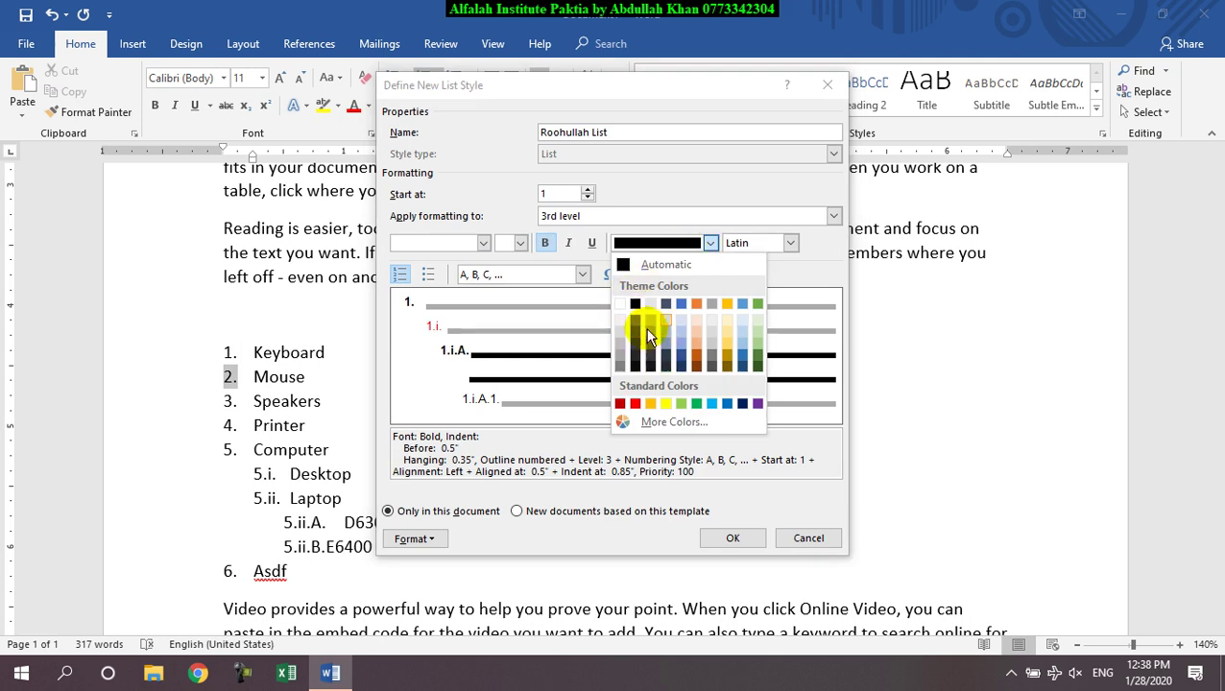
pyautogui.click(702, 406)
pyautogui.click(580, 275)
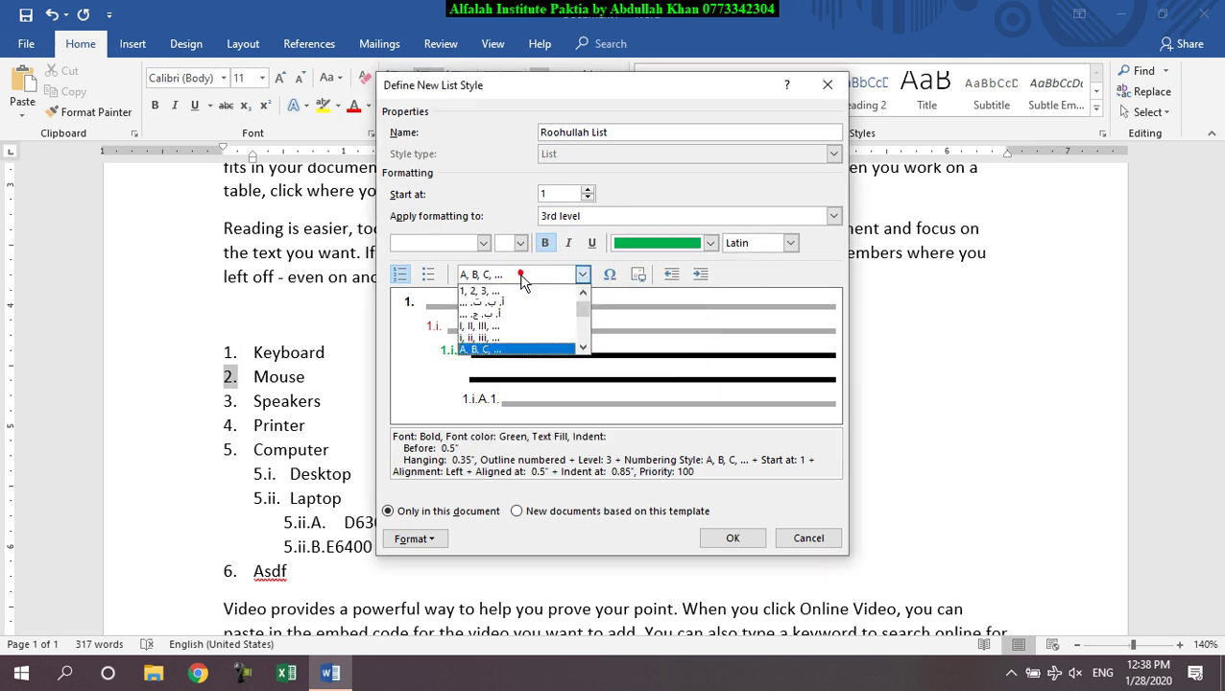
pyautogui.scroll(-2, 501, 347)
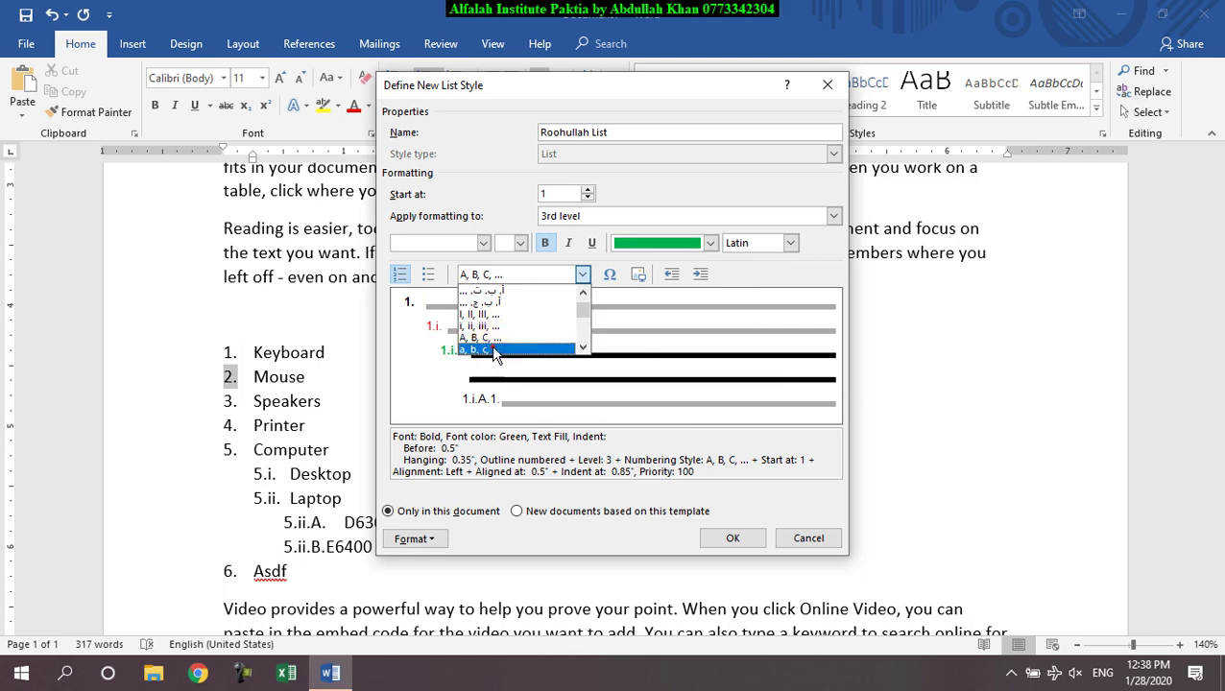
pyautogui.click(503, 347)
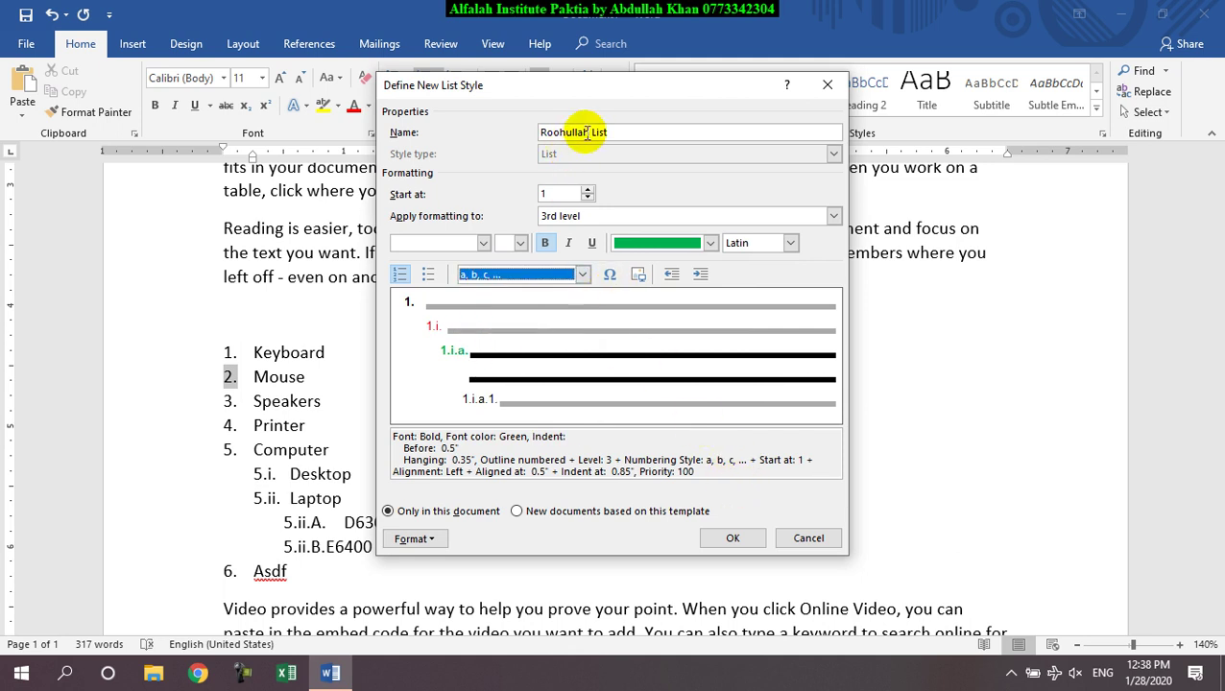
pyautogui.click(732, 540)
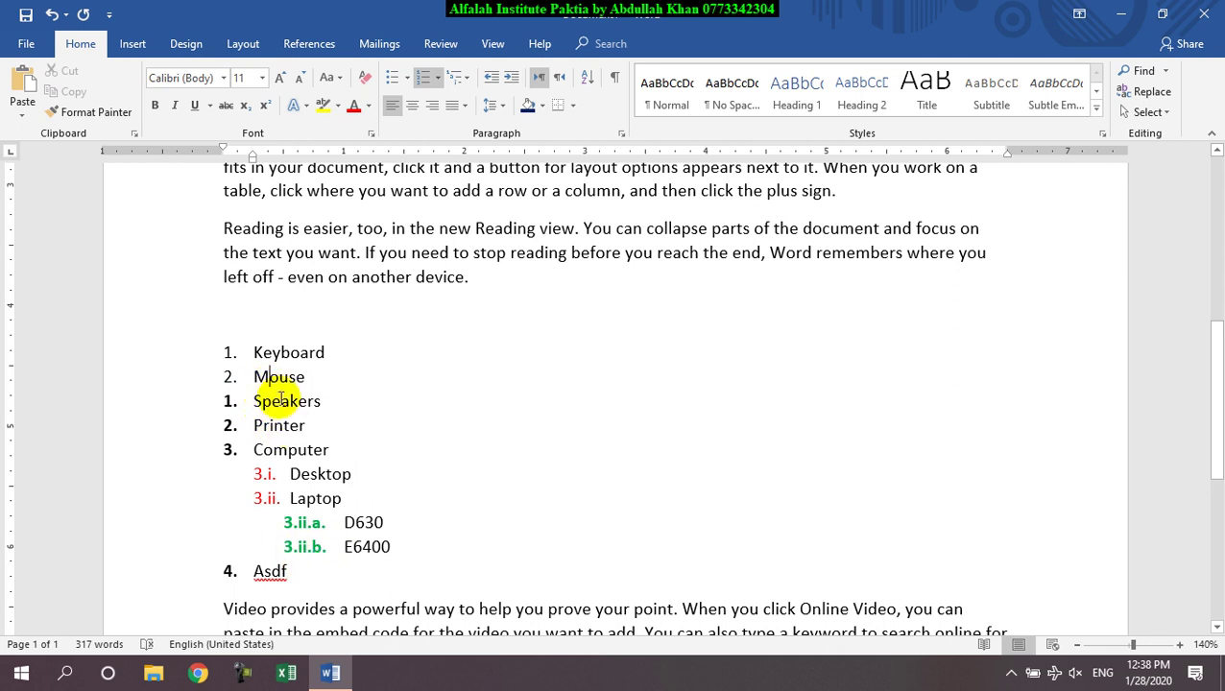
# Step: Try to apply the custom list style to the numbered Keyboard and Mouse items
pyautogui.click(461, 85)
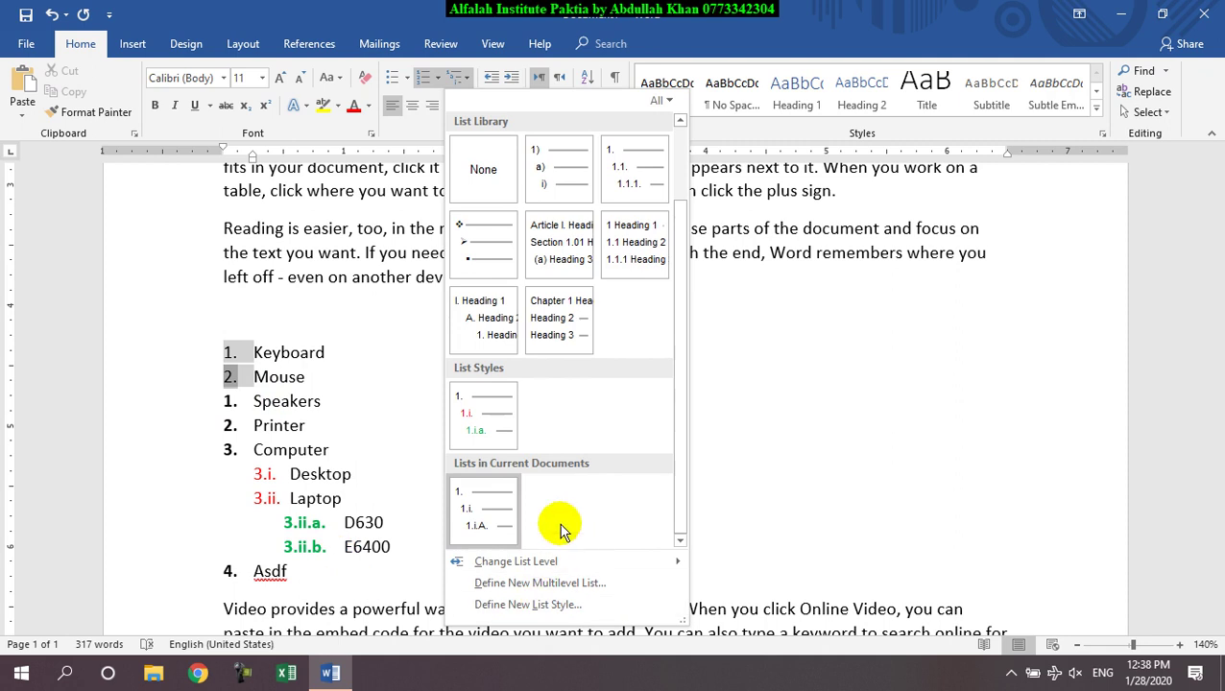
pyautogui.moveTo(471, 407)
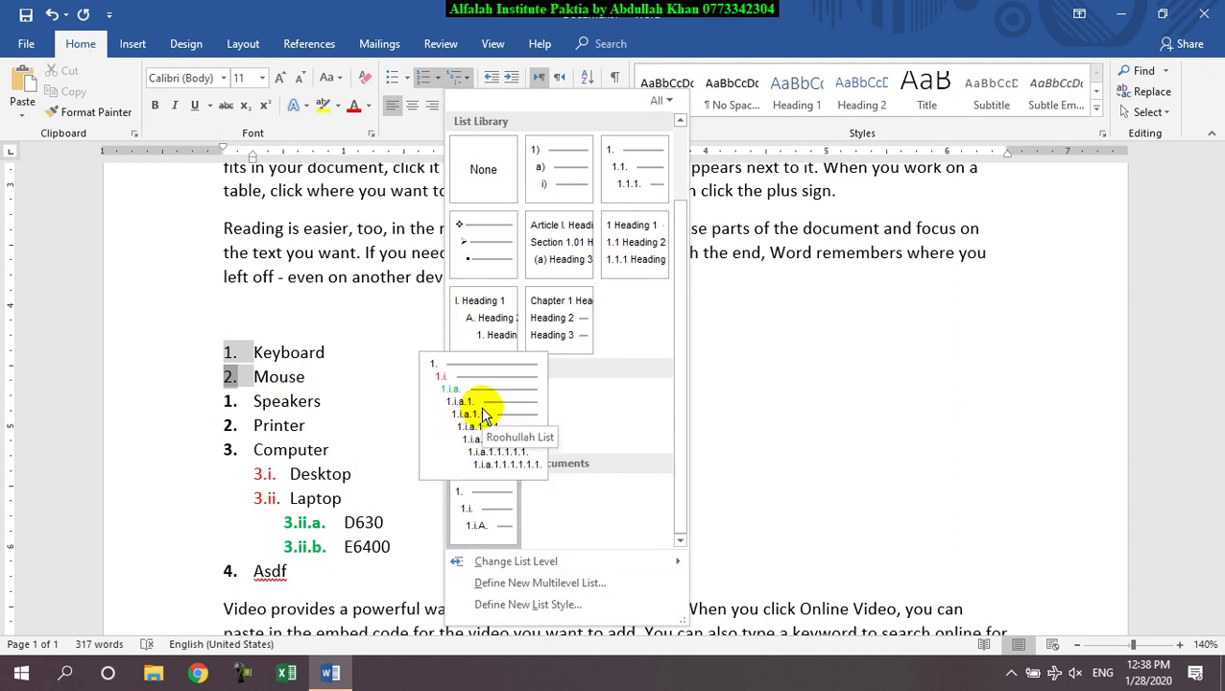
pyautogui.click(482, 409)
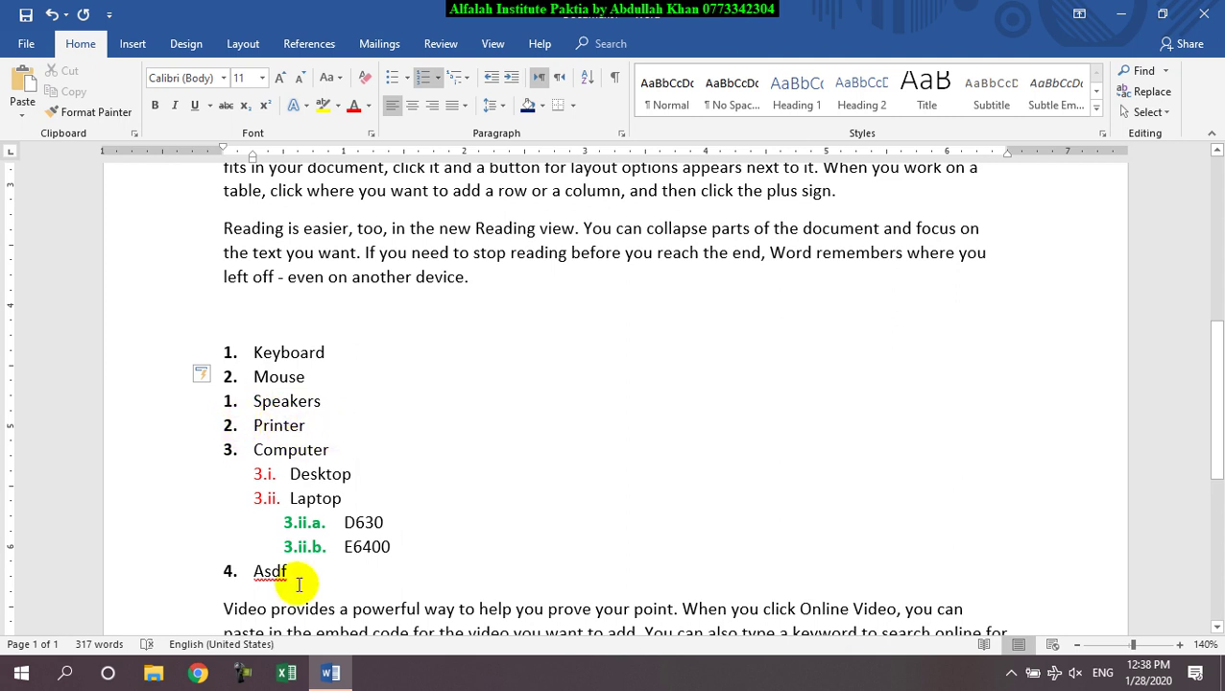
# Step: Try to reapply the custom list style to the items from Keyboard to Computer, and undo the list style changes
pyautogui.moveTo(330, 448); pyautogui.dragTo(230, 352)
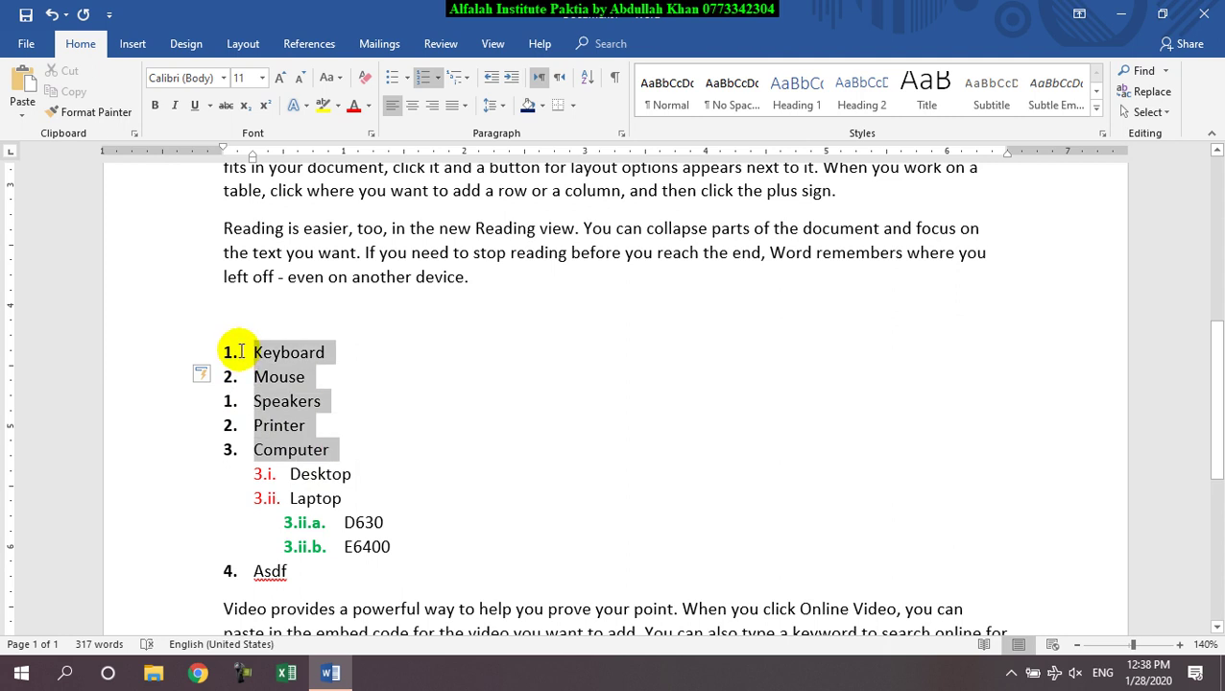
pyautogui.click(457, 77)
pyautogui.moveTo(642, 353)
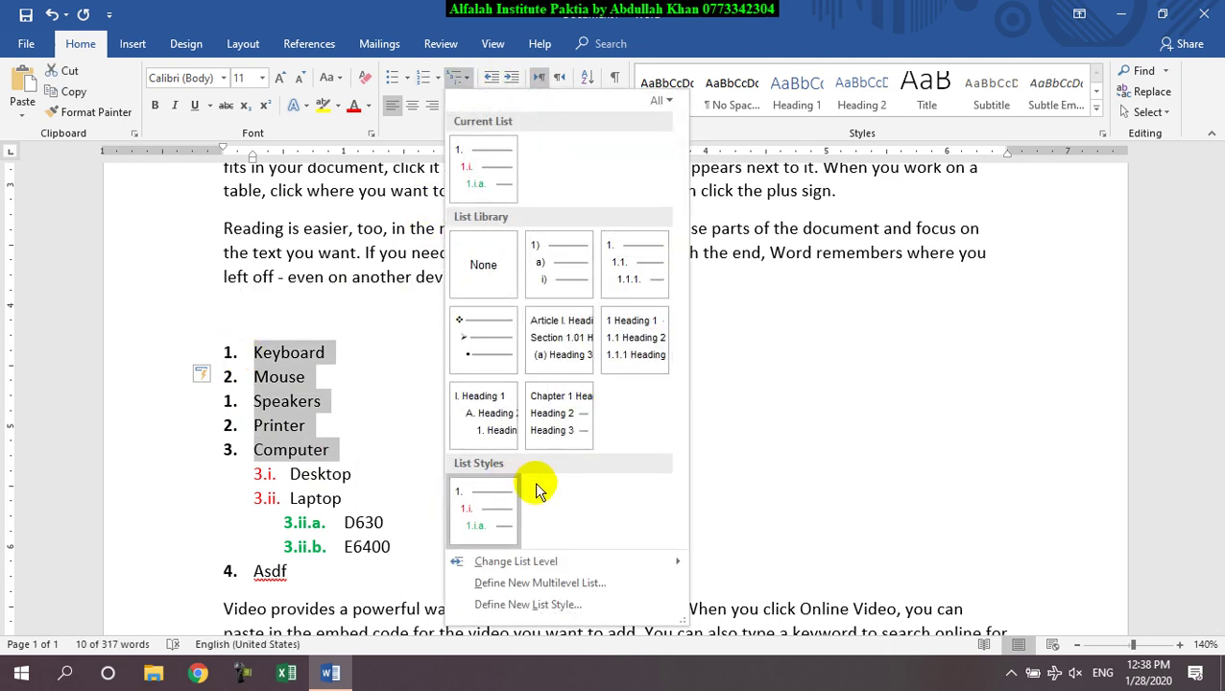
pyautogui.click(499, 514)
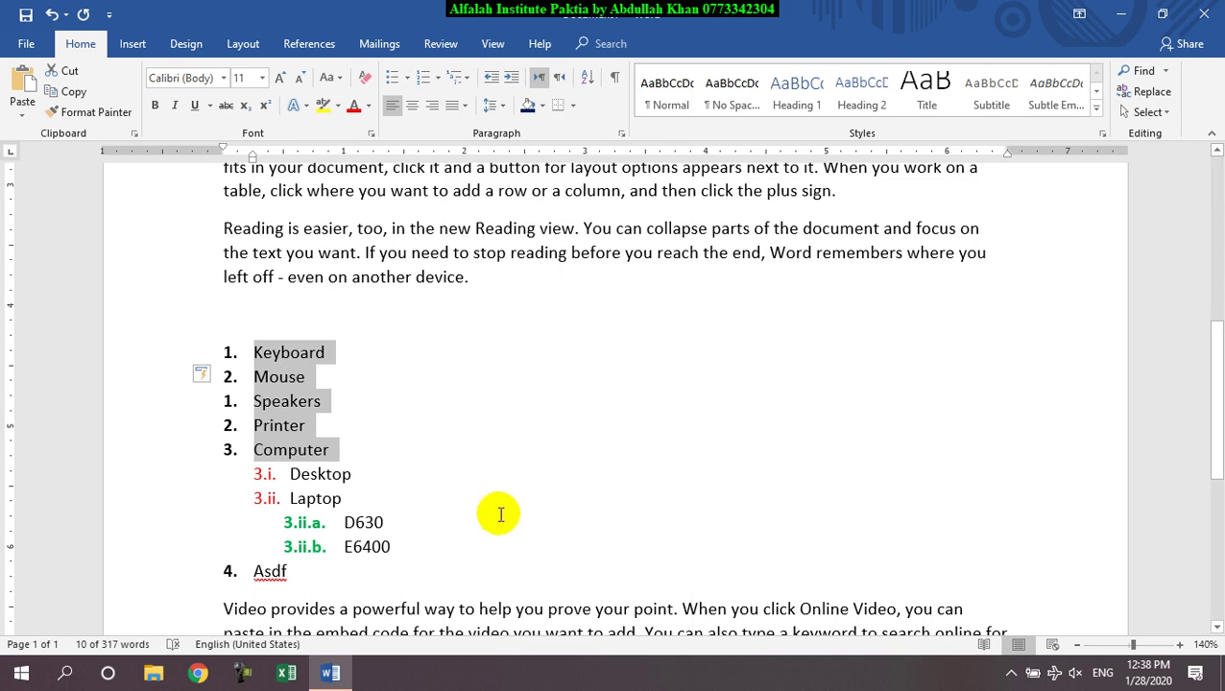
pyautogui.click(278, 401)
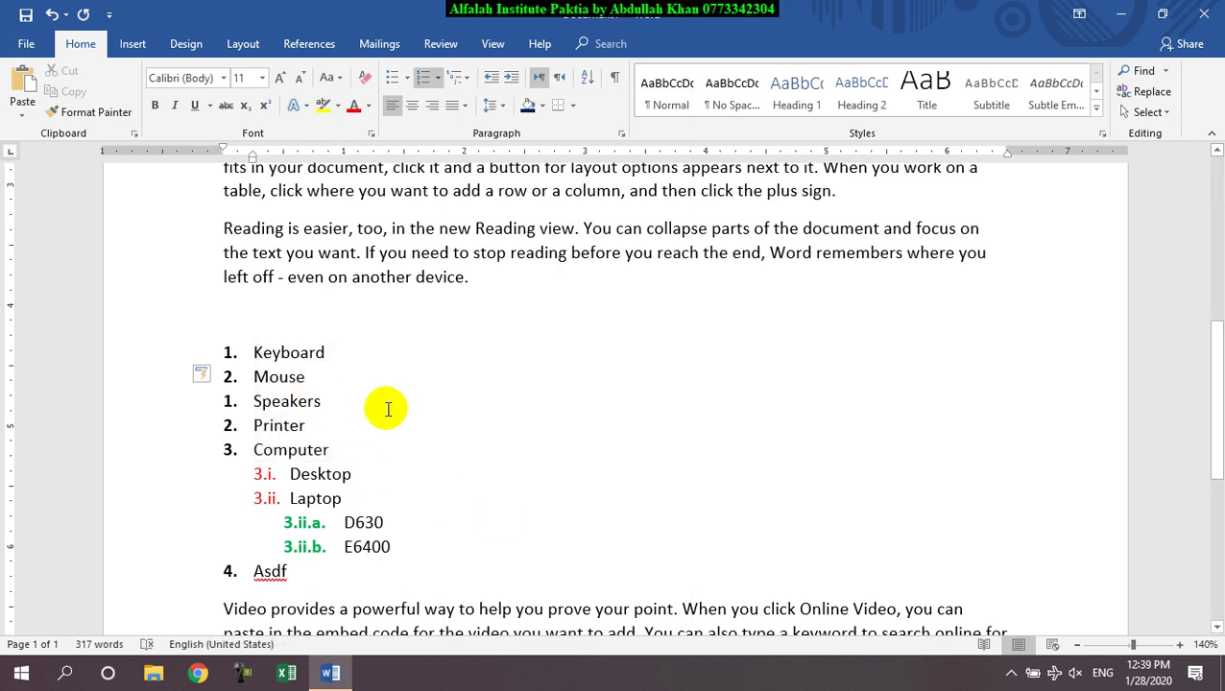
pyautogui.hotkey('ctrl', 'z')
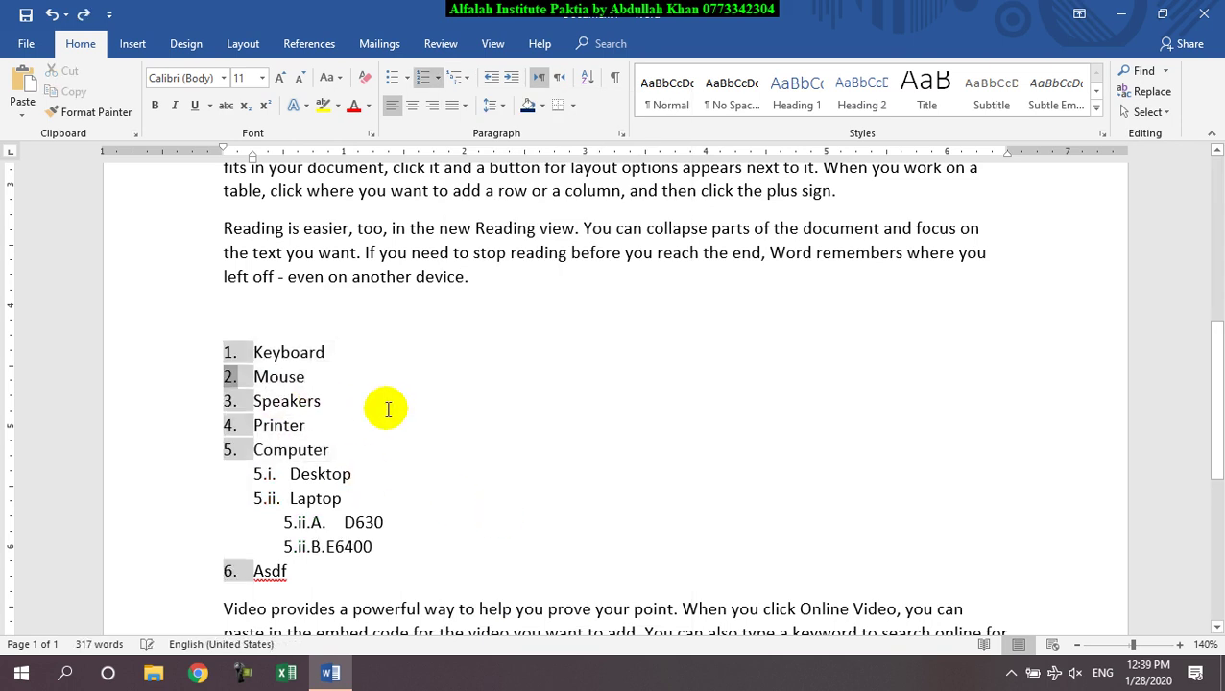
# Step: Apply the custom list style with red second and green third level numbers to the whole list from Keyboard to Asdf
pyautogui.click(281, 377)
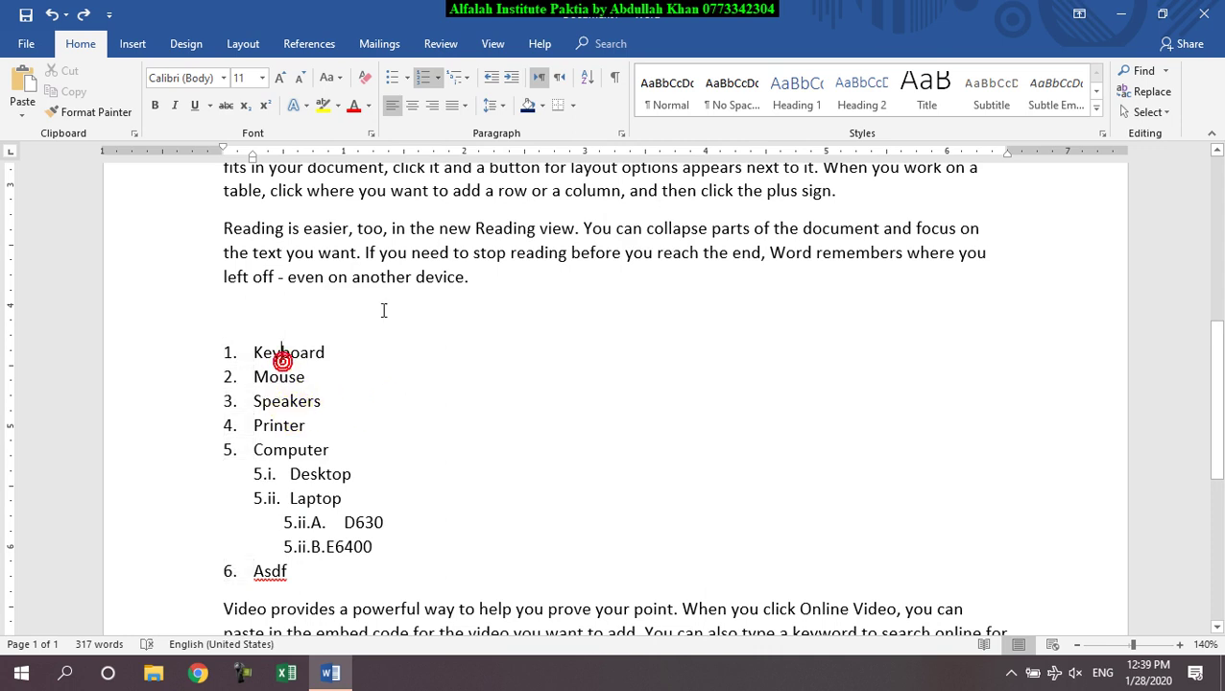
pyautogui.click(460, 77)
pyautogui.moveTo(508, 561)
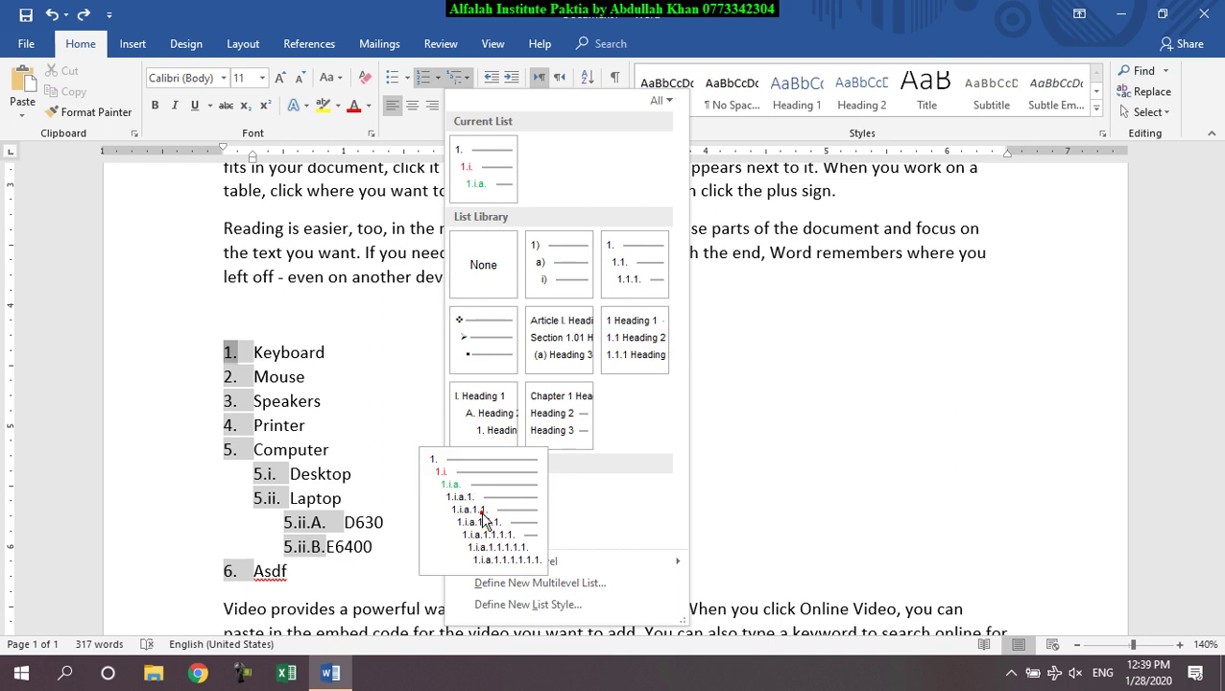
pyautogui.click(485, 521)
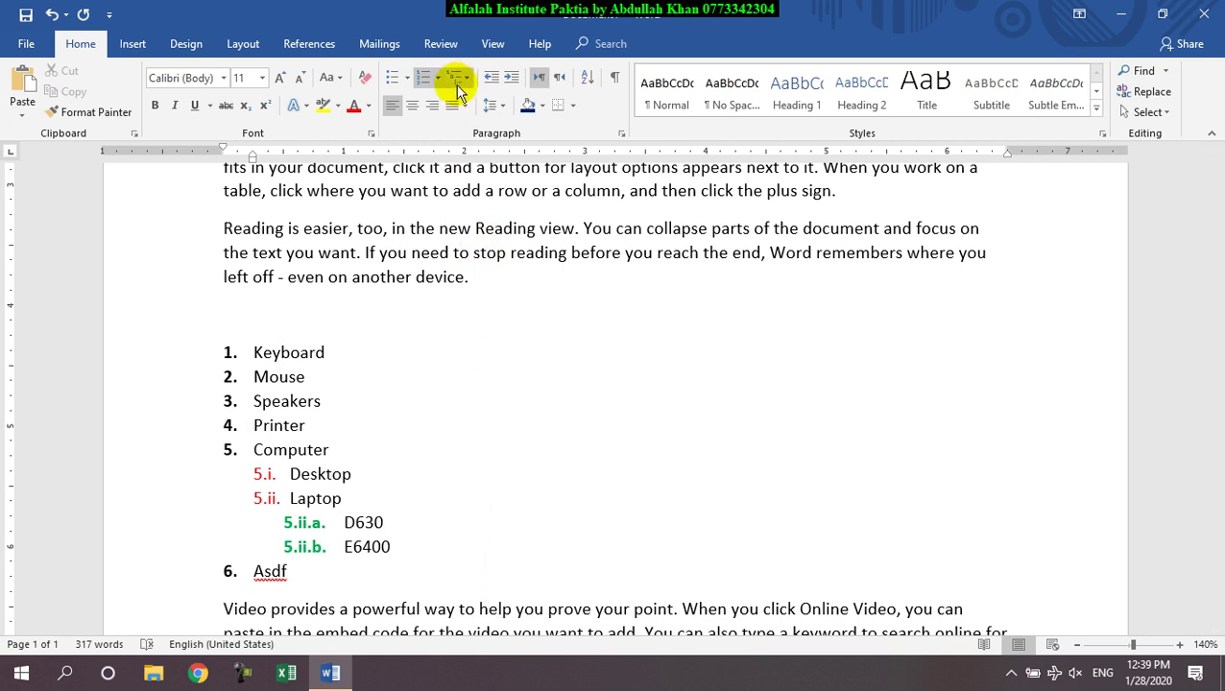
# Step: Clear the whole document and start an automatic list in the 1. format with four placeholder items such as sdfsdf
pyautogui.hotkey('ctrl', 'a')
pyautogui.press('Delete')
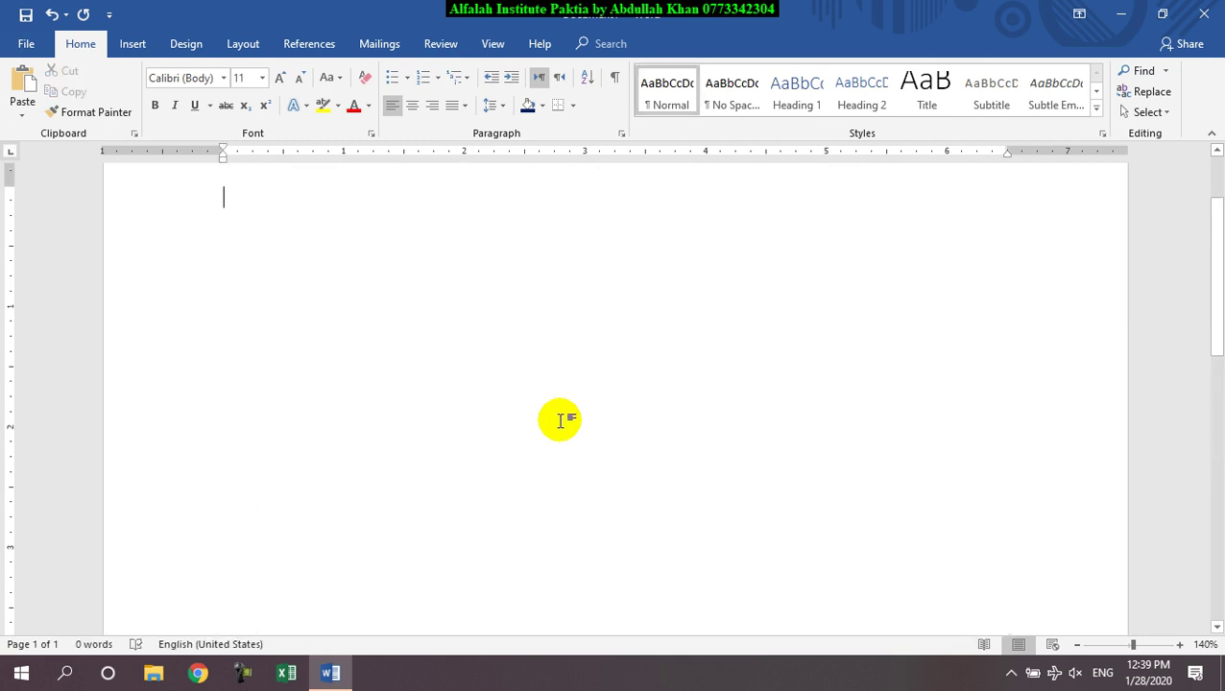
pyautogui.write('1.')
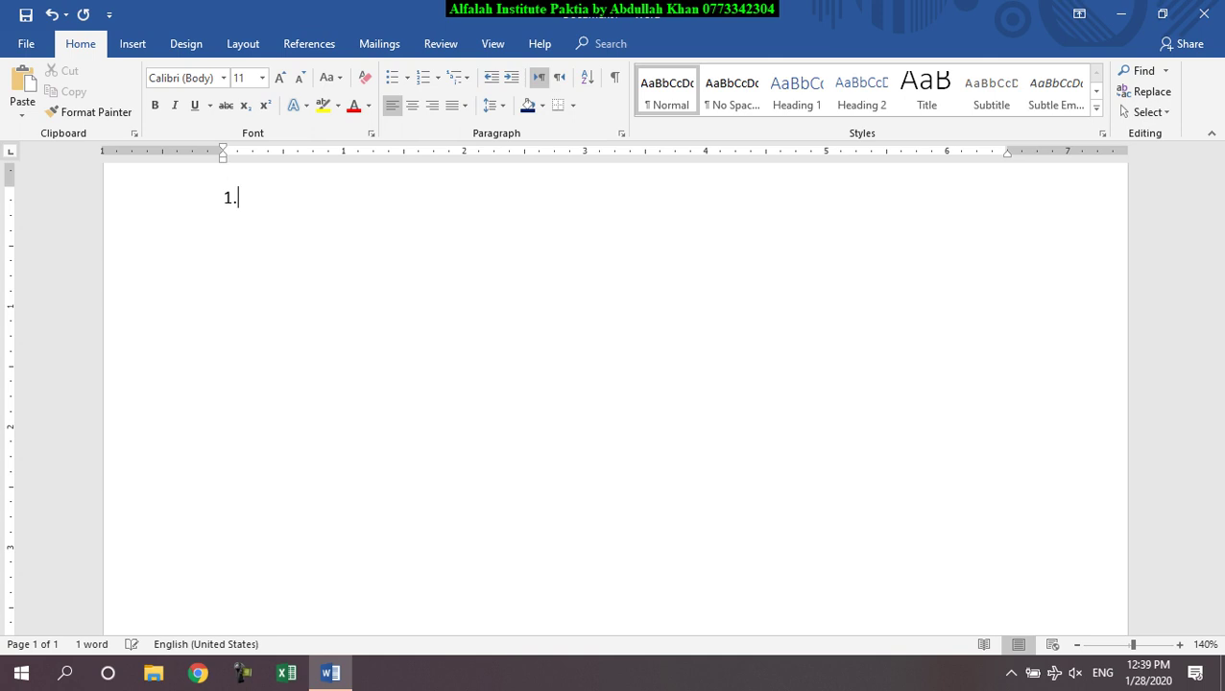
pyautogui.write(' sdfsdFsdF')
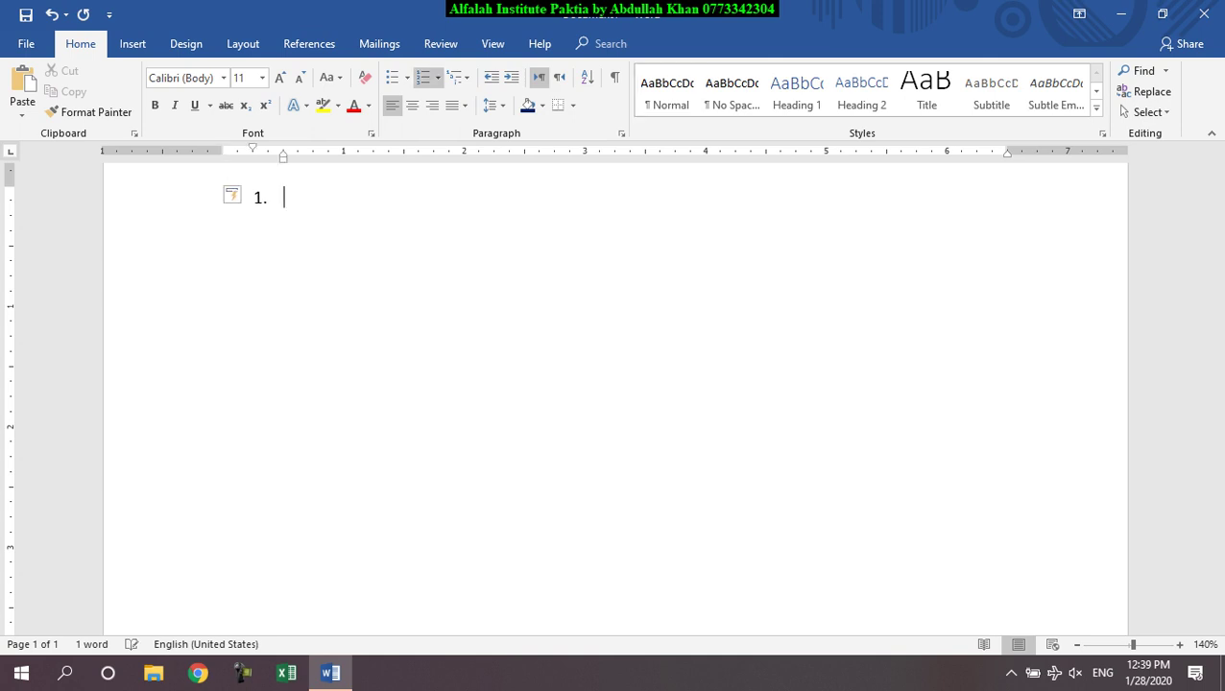
pyautogui.press('Return')
pyautogui.write('sdfsdf')
pyautogui.press('Return')
pyautogui.write('sdfsdf')
pyautogui.press('Return')
pyautogui.write('sdfsdf')
# Step: Nest sublists under the fourth item: six second-level items (a.), six third-level items (i.), and four fourth-level items (1.)
pyautogui.press('Return')
pyautogui.press('Tab')
pyautogui.write('sdf sdf sfd sfd sdf dsf')
pyautogui.press('Return')
pyautogui.press('Tab')
pyautogui.write('sdf sdf sdf sd fsd f')
pyautogui.press('Return')
pyautogui.press('Tab')
pyautogui.write('sdf sdf sd f')
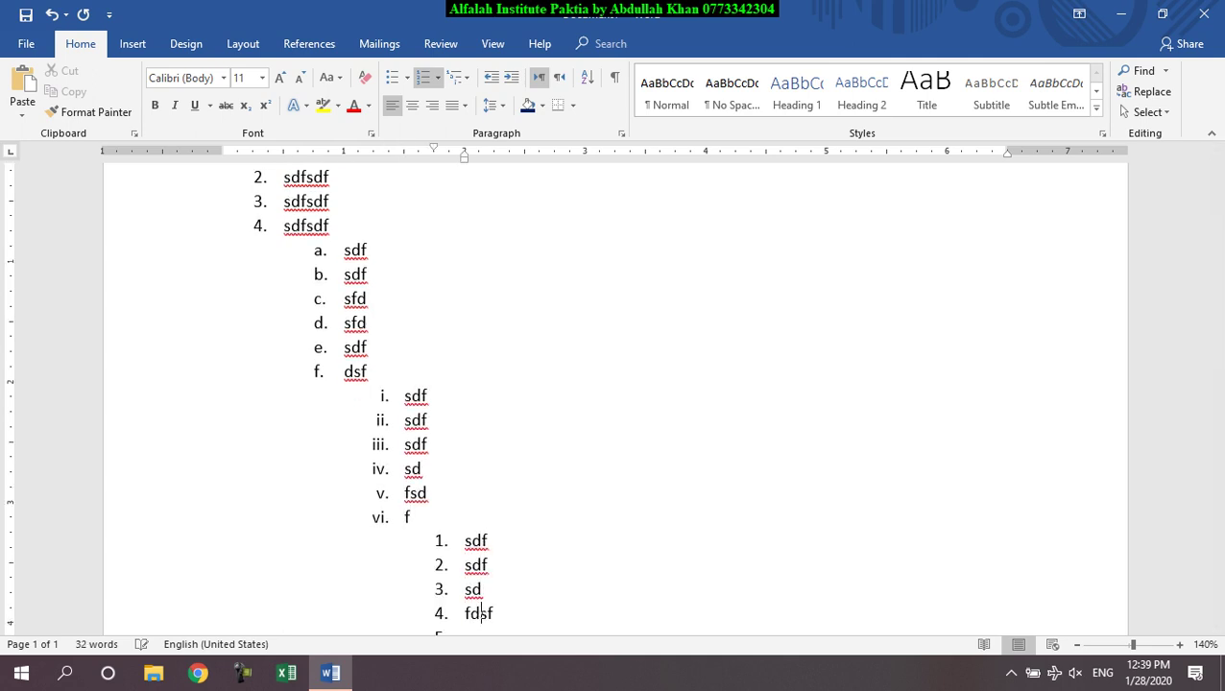
pyautogui.write('dsf')
# Step: Return to the first list level, add eight placeholder items such as sdf, and end the list
pyautogui.press('Return')
pyautogui.hotkey('shift', 'Tab')
pyautogui.hotkey('shift', 'Tab')
pyautogui.hotkey('shift', 'Tab')
pyautogui.write('sdf sdf sdf s df sdf sf sdf')
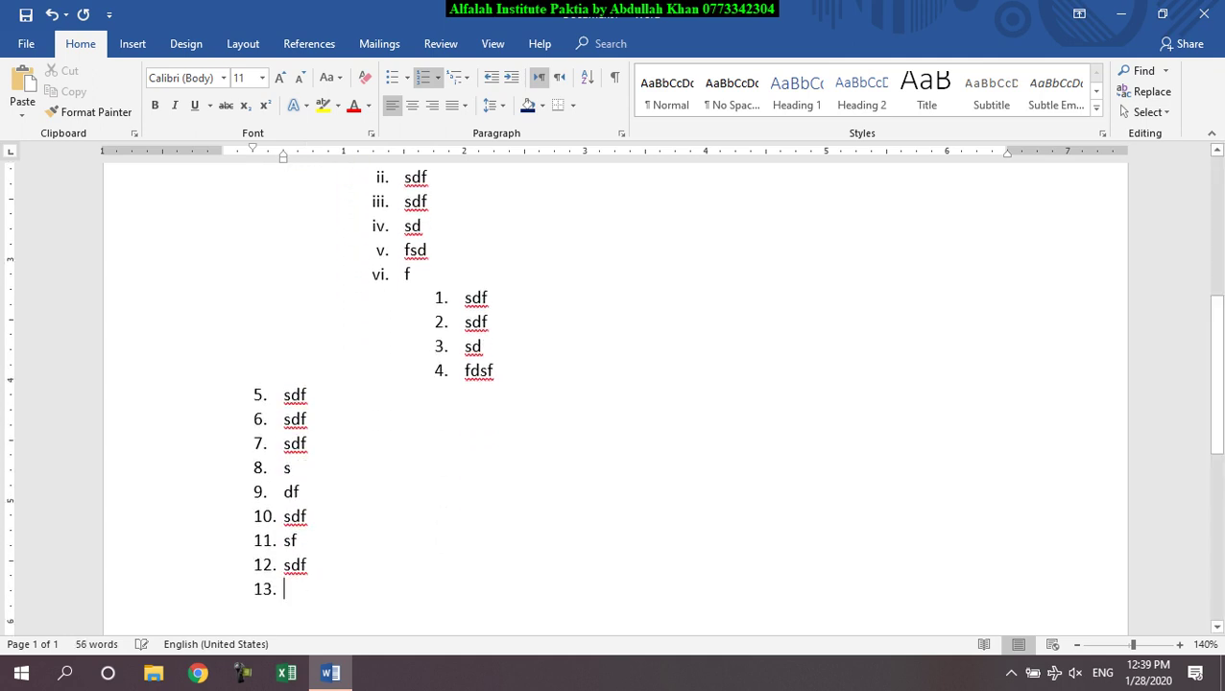
pyautogui.press('Return')
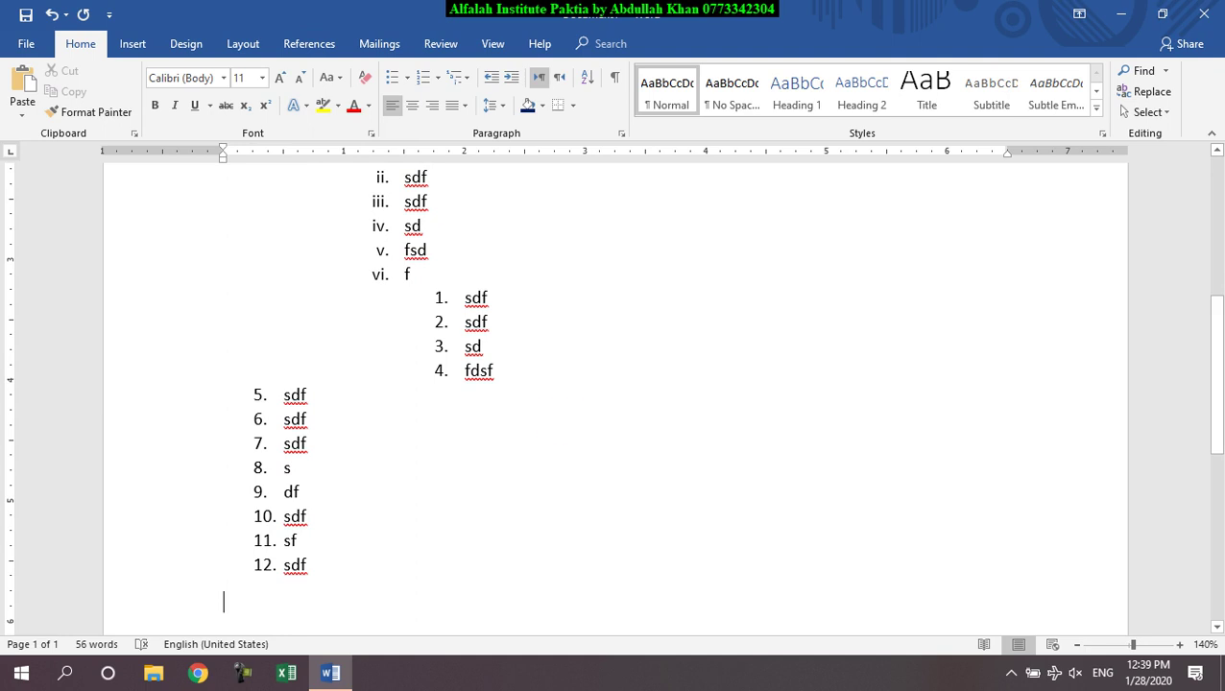
# Step: Replace the document content with an automatic list in the 1) format containing Sdf, Sdf, Sdf, Sd, Fs, Df and Sdf
pyautogui.hotkey('ctrl', 'a')
pyautogui.press('Delete')
pyautogui.write('1) ')
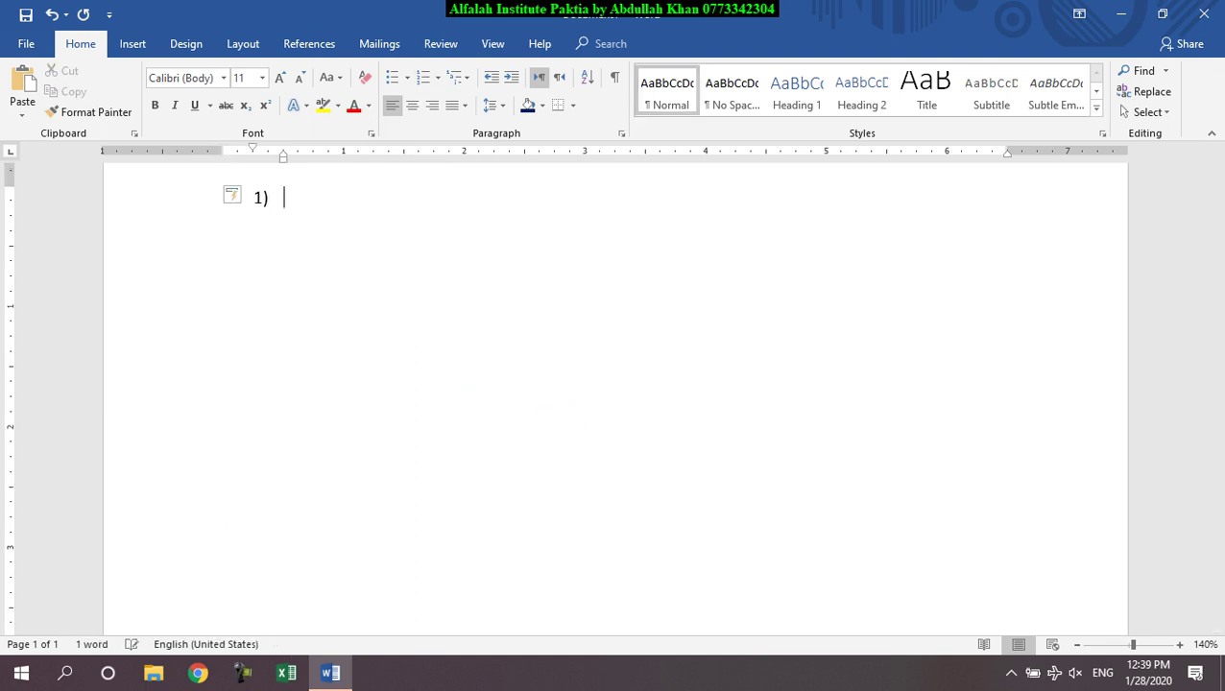
pyautogui.write('sdf sdf sdf sd fs df sdf')
pyautogui.press('Return')
# Step: Replace the list with an automatic list in the (1) format containing Sdf, Sdf, Sd, Fs, Df, Sdf and dsf
pyautogui.hotkey('ctrl', 'a')
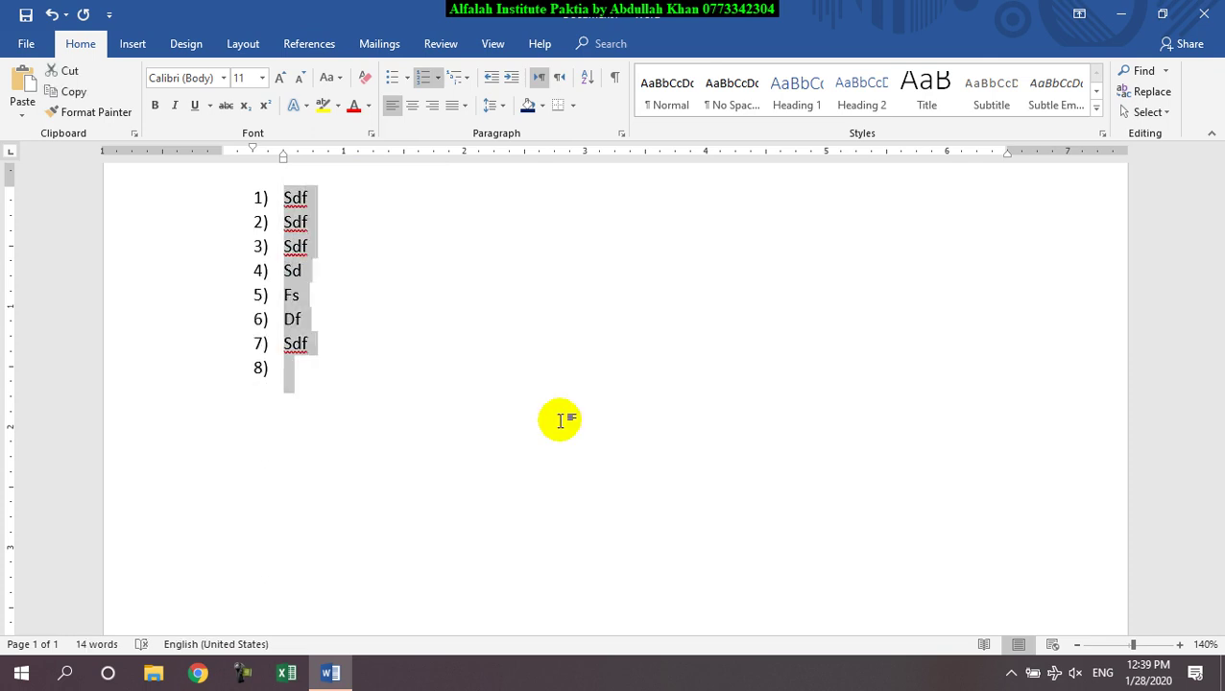
pyautogui.press('Delete')
pyautogui.write('(1)')
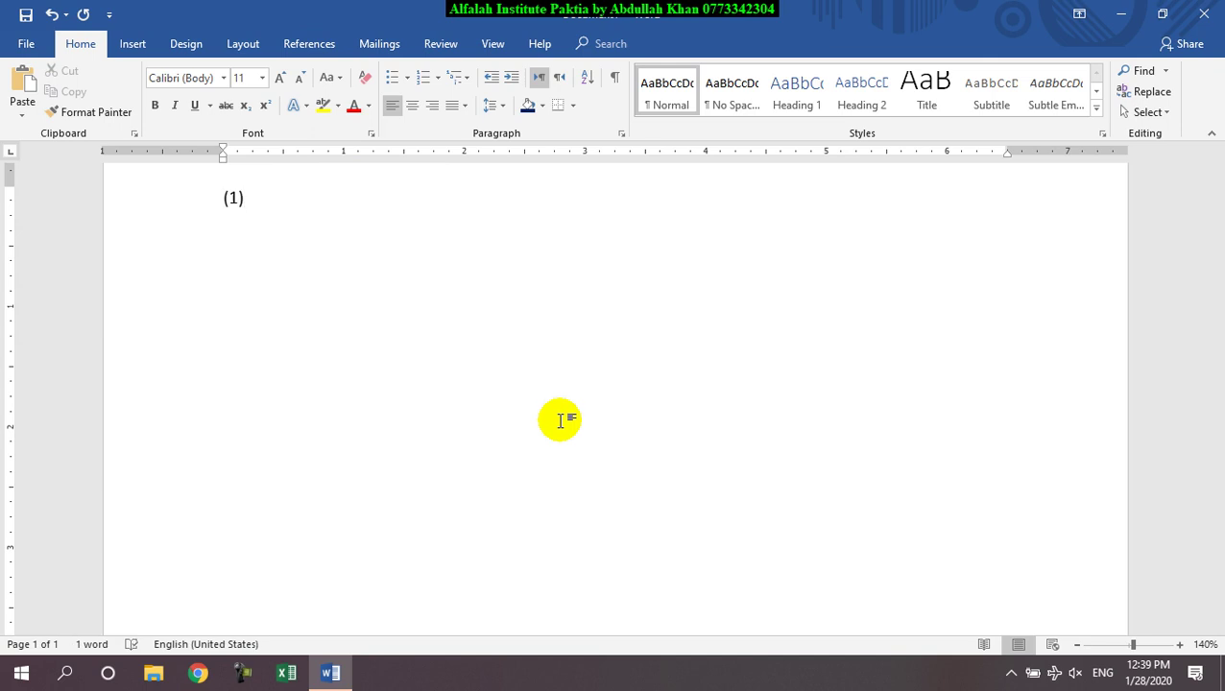
pyautogui.write(' sdf')
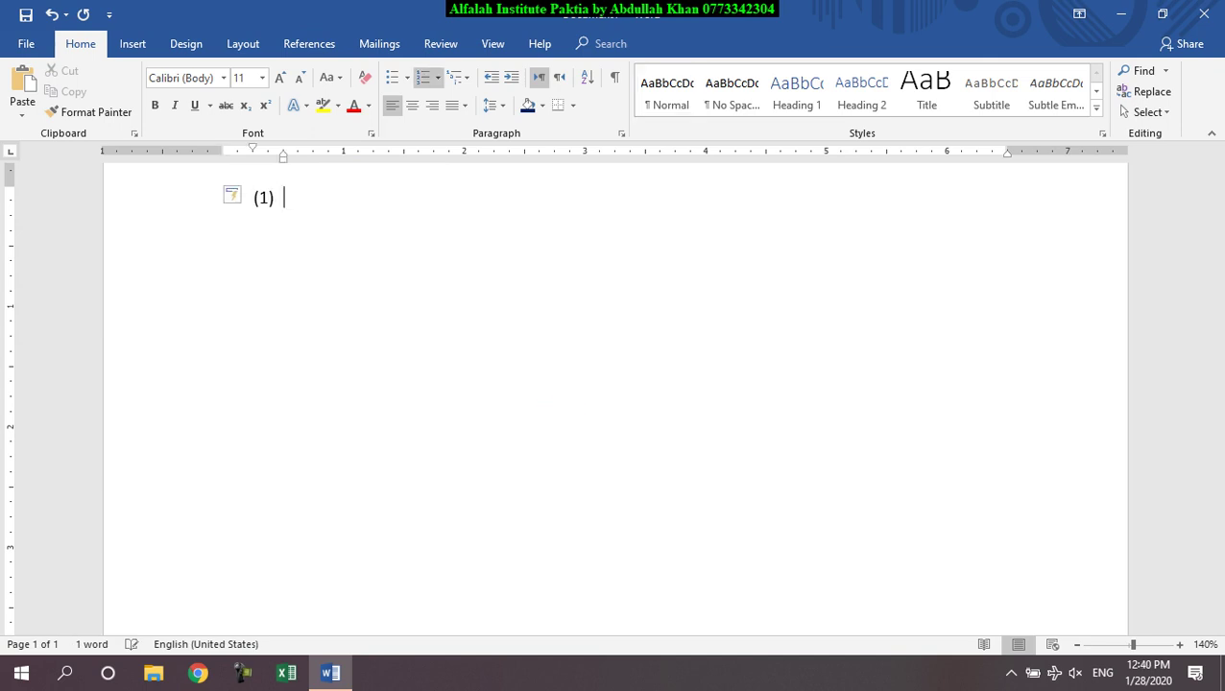
pyautogui.press('Return')
pyautogui.write('sdf')
pyautogui.press('Return')
pyautogui.write('sd')
pyautogui.press('Return')
pyautogui.write('fs df sdf')
pyautogui.press('Return')
pyautogui.write('dsf')
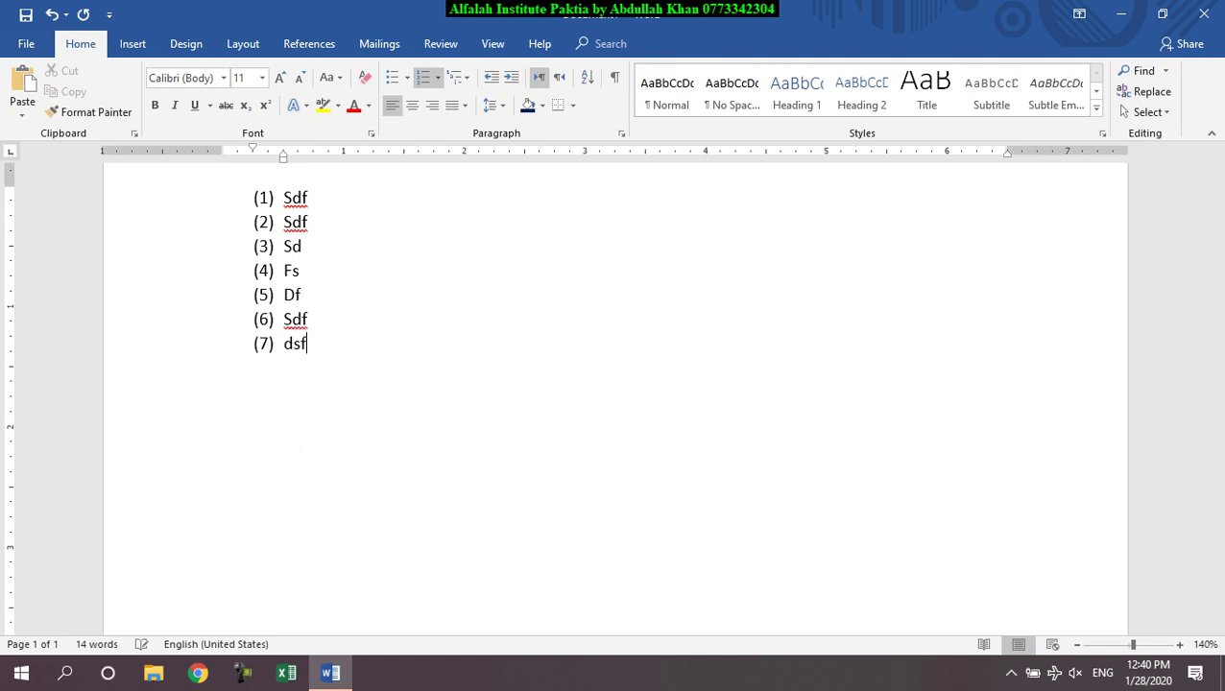
# Step: Replace the list with an automatic lettered list in the a. format containing four Sdf items
pyautogui.hotkey('ctrl', 'a')
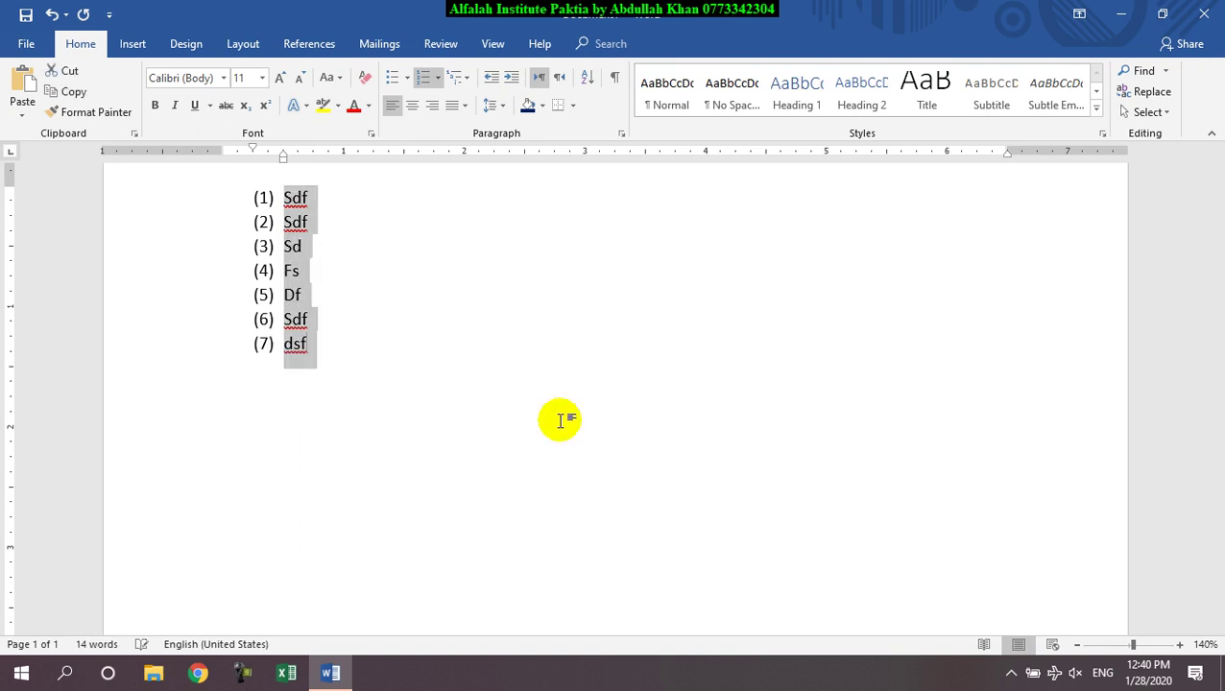
pyautogui.press('Delete')
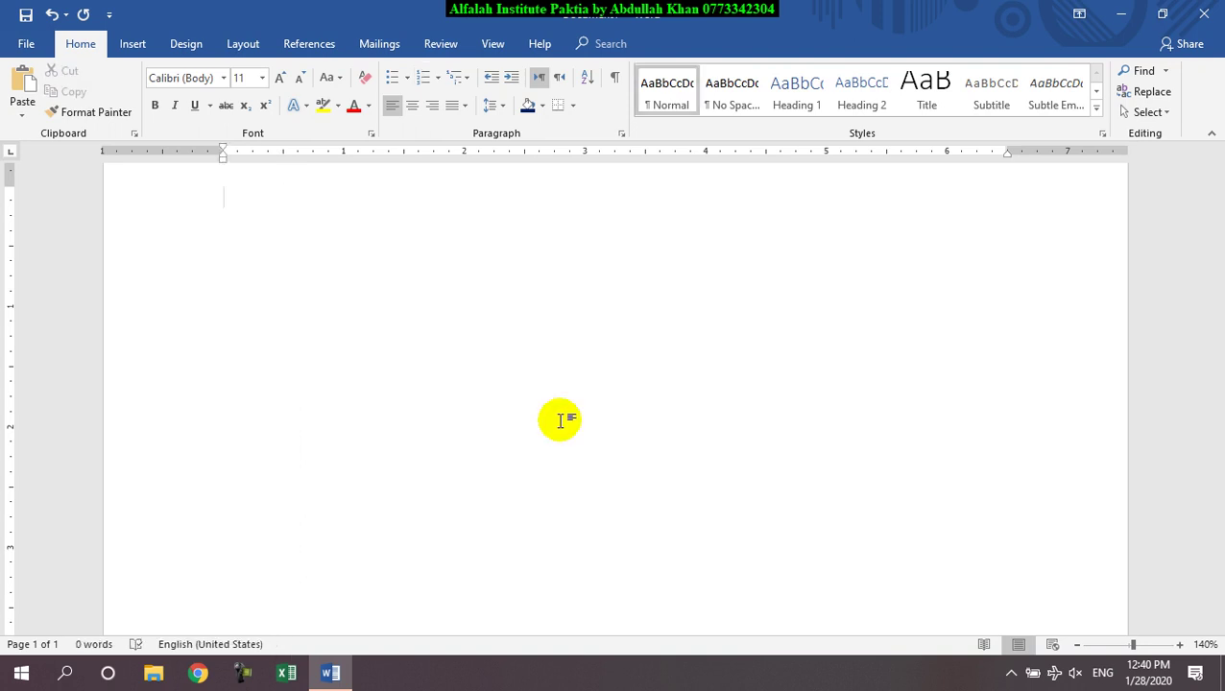
pyautogui.write('a.')
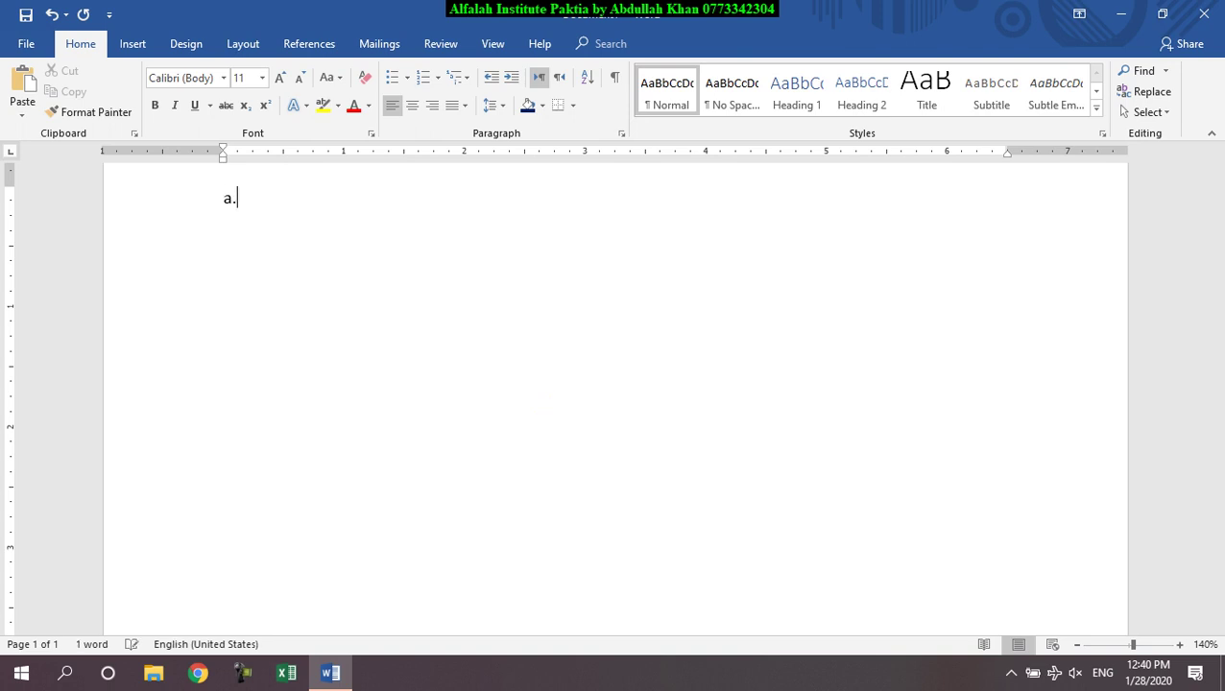
pyautogui.write(' sdf sdf sdf sdf')
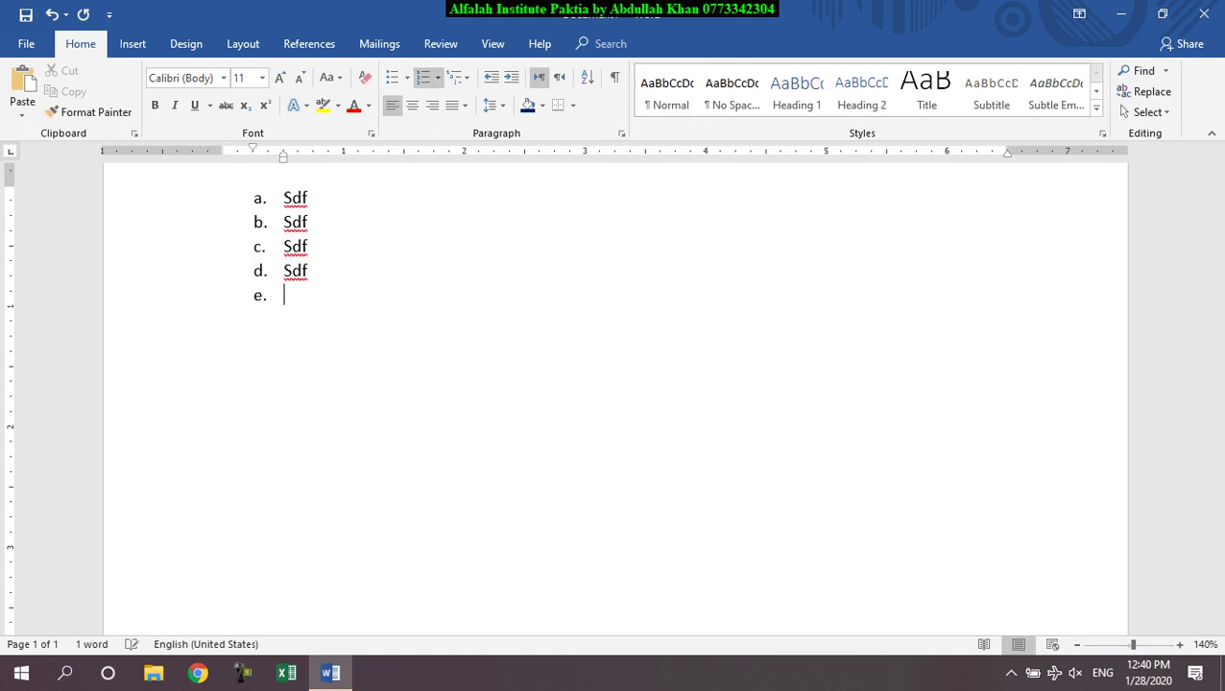
# Step: Replace the list with an automatic lettered list in the (A) format containing Sdf, Sdf, Sd, Fs and Fd
pyautogui.hotkey('ctrl', 'a')
pyautogui.press('Delete')
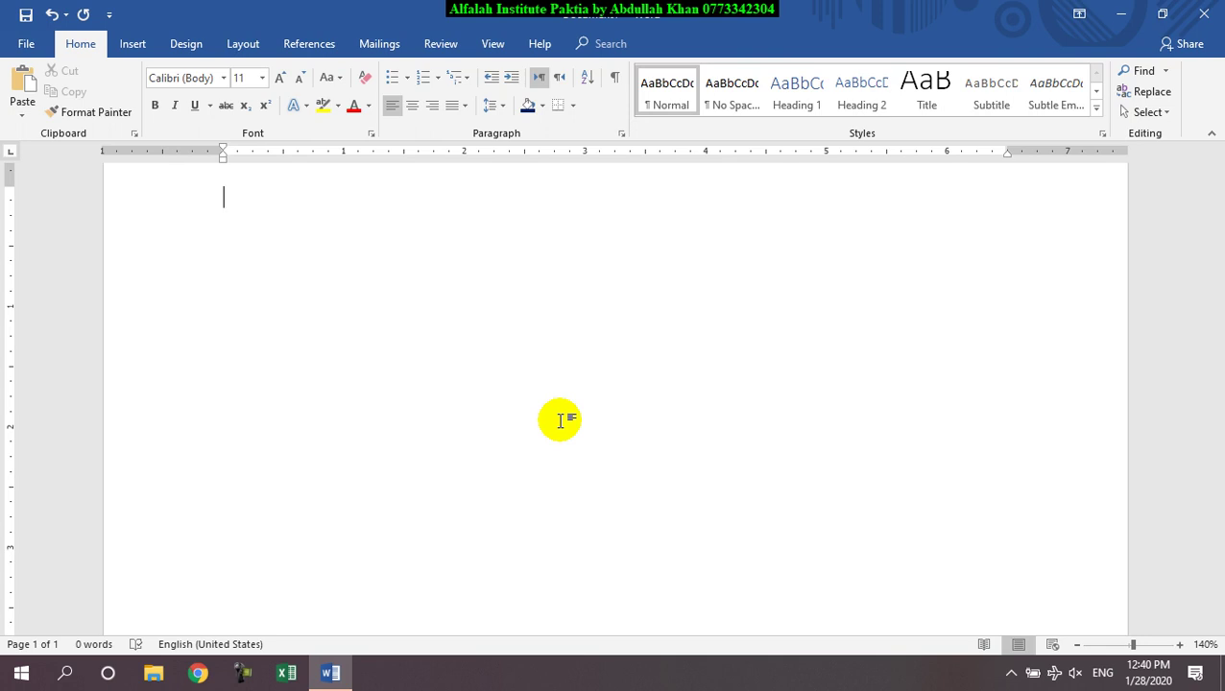
pyautogui.write('A')
pyautogui.press('BackSpace')
pyautogui.write('(')
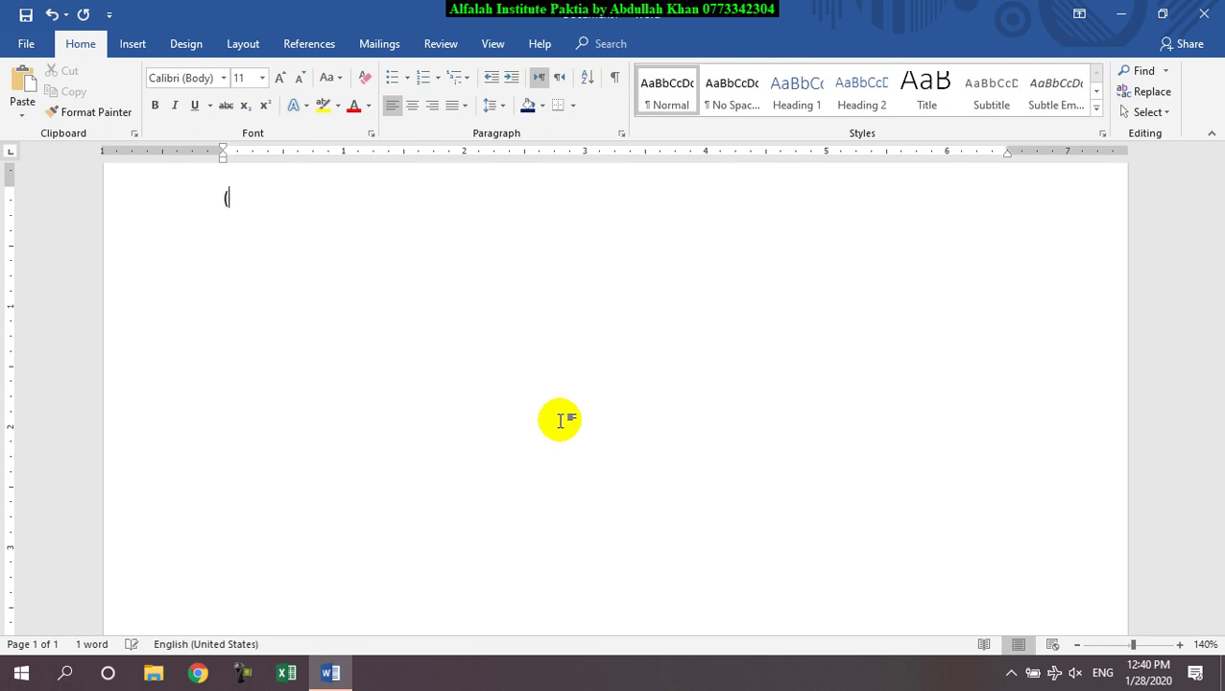
pyautogui.write('A) Sdf')
pyautogui.press('Return')
pyautogui.write('Sdf')
pyautogui.press('Return')
pyautogui.write('Sd')
pyautogui.press('Return')
pyautogui.write('Fs Fd')
# Step: Replace the list with an uppercase Roman list in the I) format: Sdfsdfsdf, Sdf, Sd, Fsd, Fs, Fd, Sdf, sdf
pyautogui.hotkey('ctrl', 'a')
pyautogui.press('Delete')
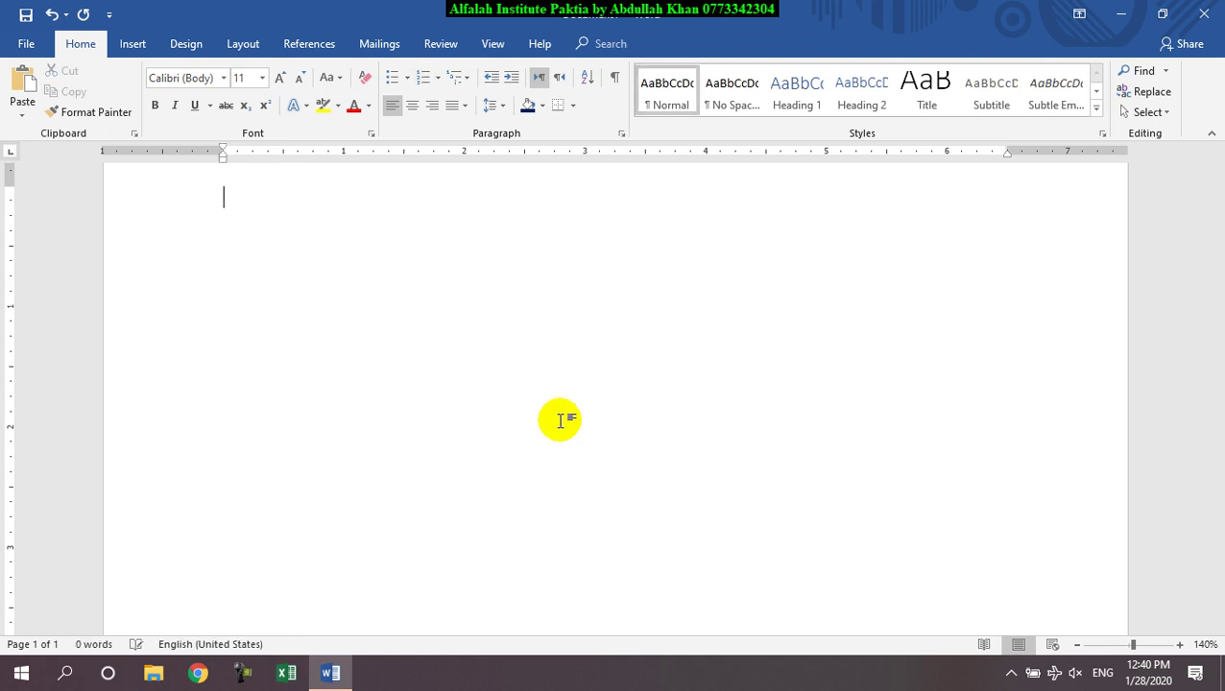
pyautogui.write('() sdfsdfsdf')
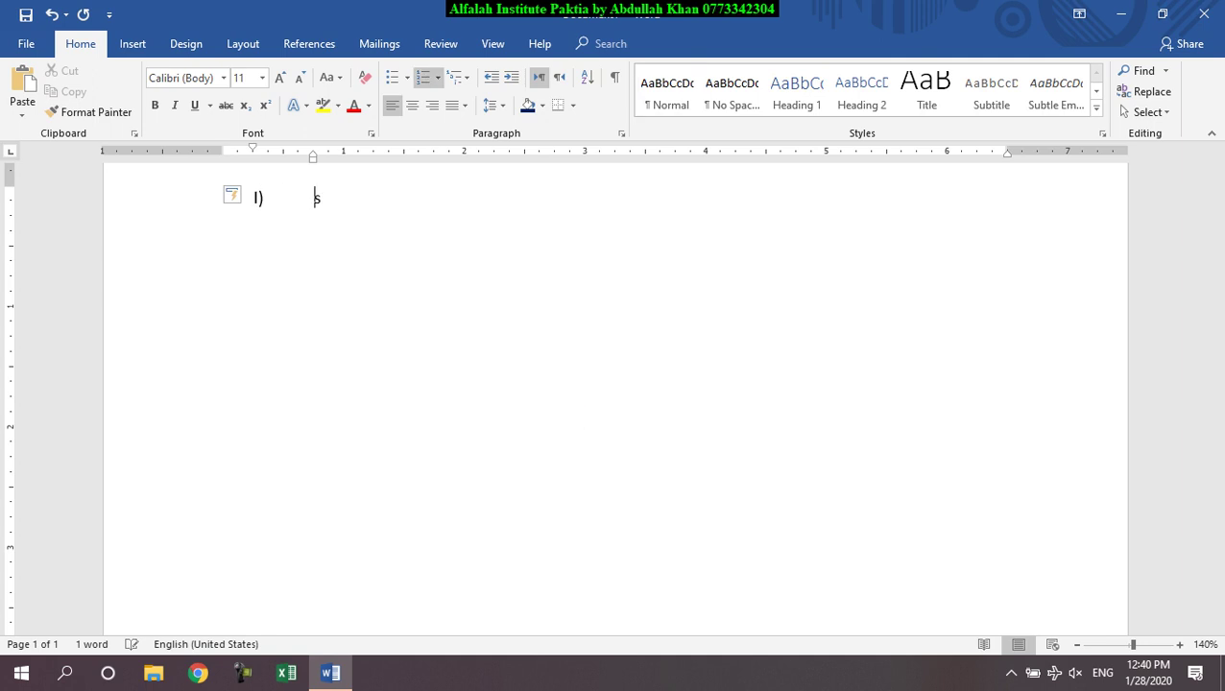
pyautogui.press('Return')
pyautogui.write('sdf sd fsd fs fd sdf sdf')
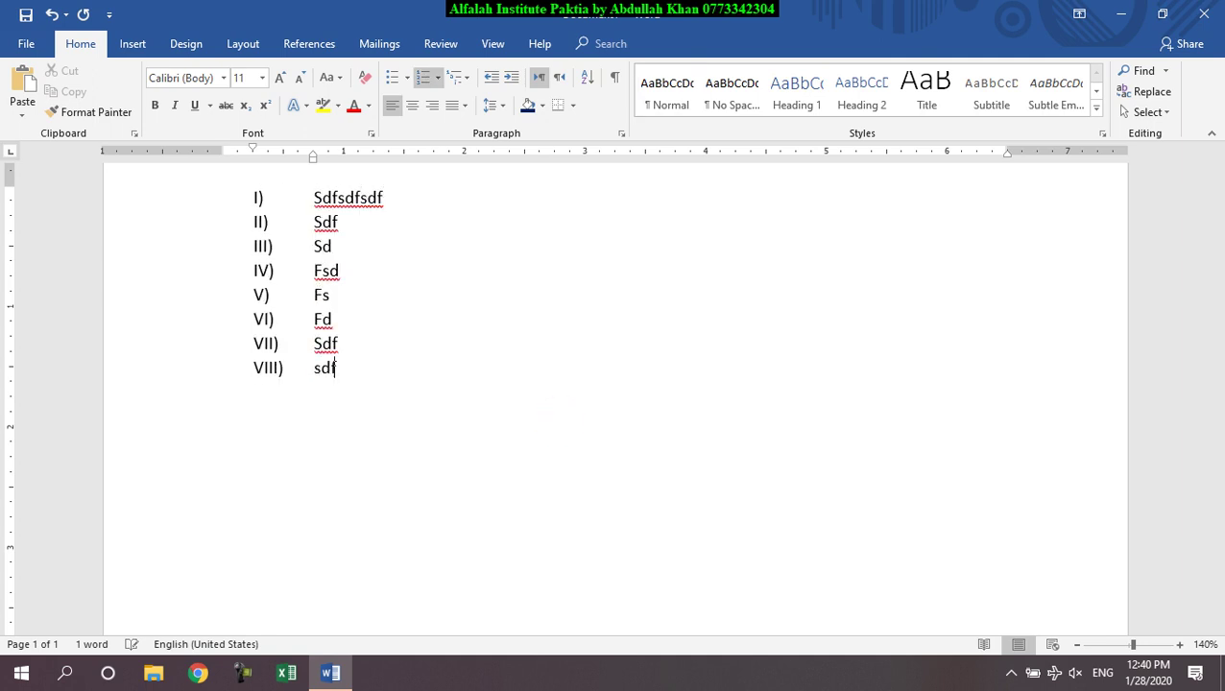
# Step: Replace the list with an eight-item (i) Roman list, with a line break inside the first item and a plain Sdf paragraph after it
pyautogui.hotkey('ctrl', 'a')
pyautogui.press('Delete')
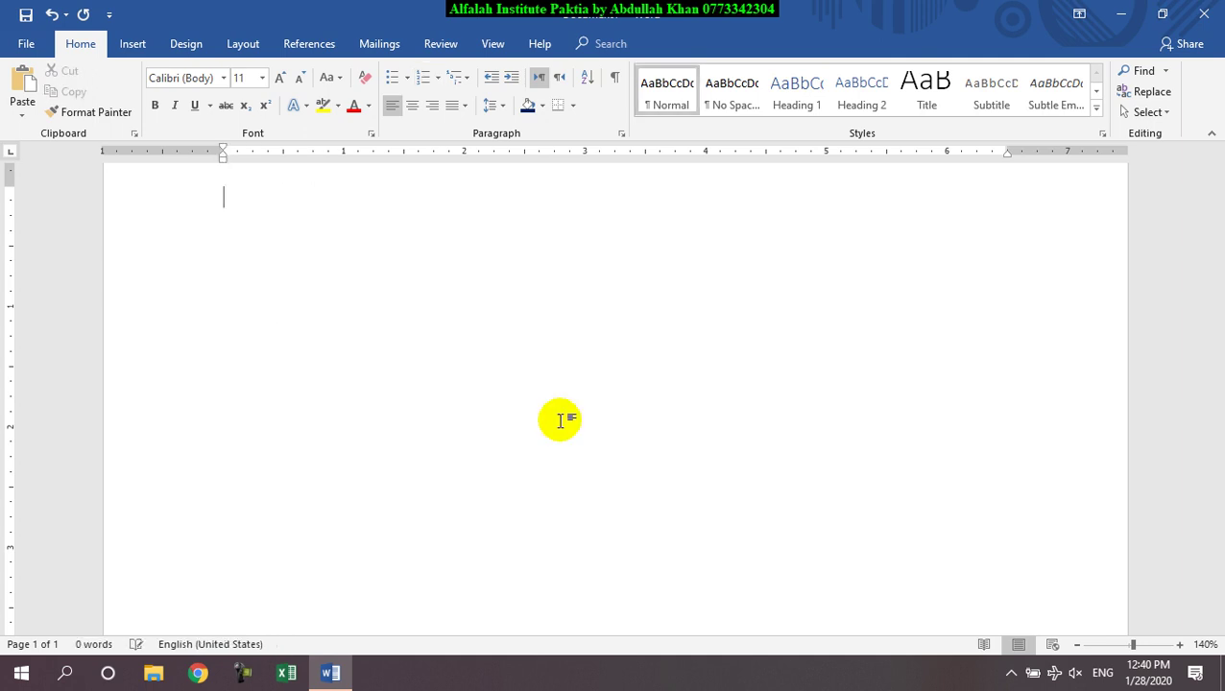
pyautogui.write('(')
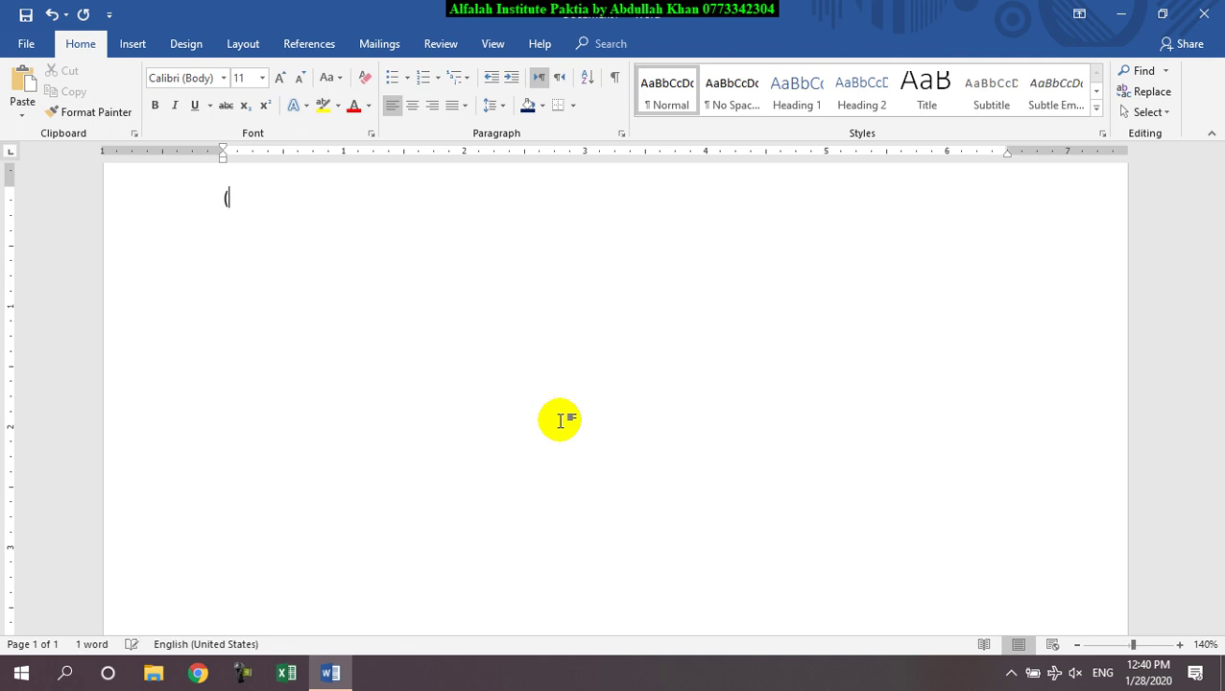
pyautogui.write('i) sdf')
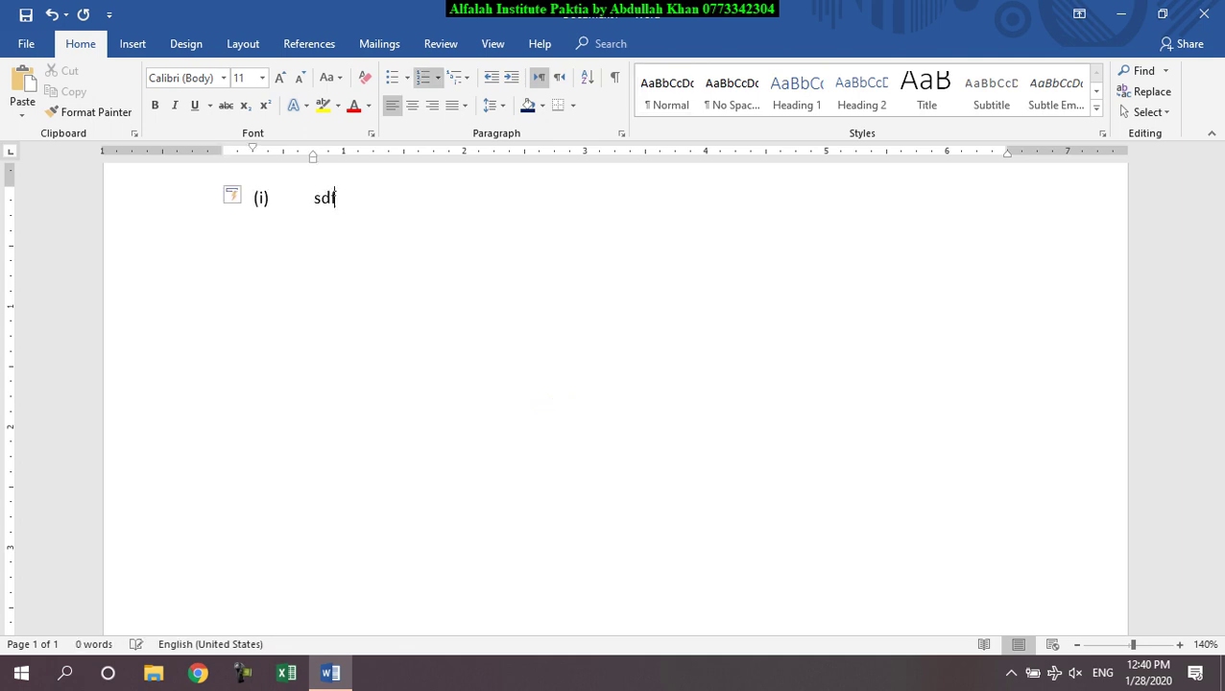
pyautogui.hotkey('shift', 'Return')
pyautogui.write('sdf sd fs df sdf sdf sd f')
pyautogui.write('sd')
pyautogui.press('Return')
pyautogui.press('Return')
pyautogui.write('sdf')
pyautogui.press('Return')
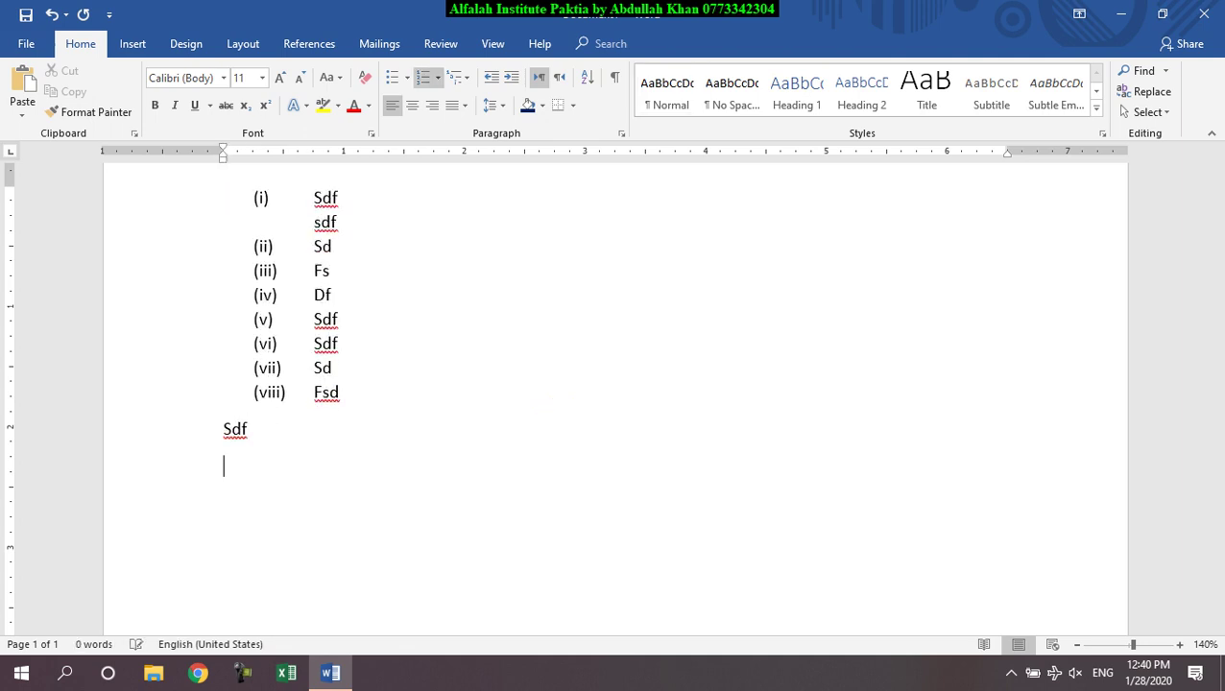
# Step: Delete all the document's content and start closing the document
pyautogui.hotkey('ctrl', 'a')
pyautogui.press('Delete')
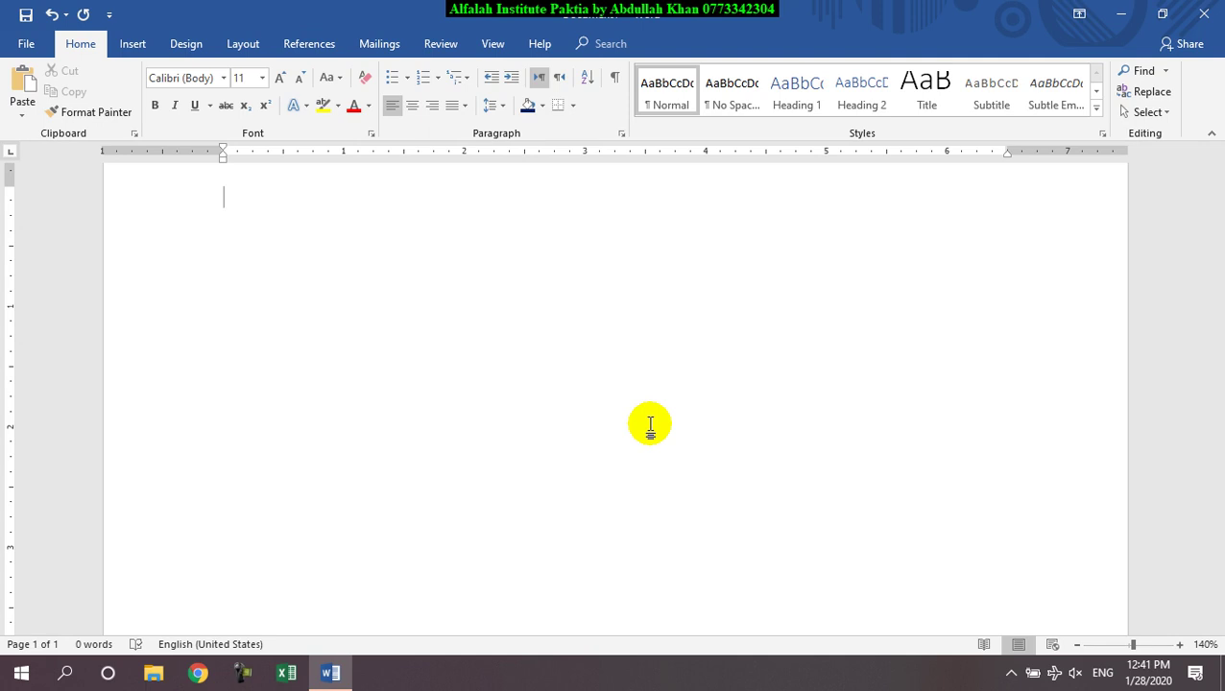
pyautogui.click(1204, 13)
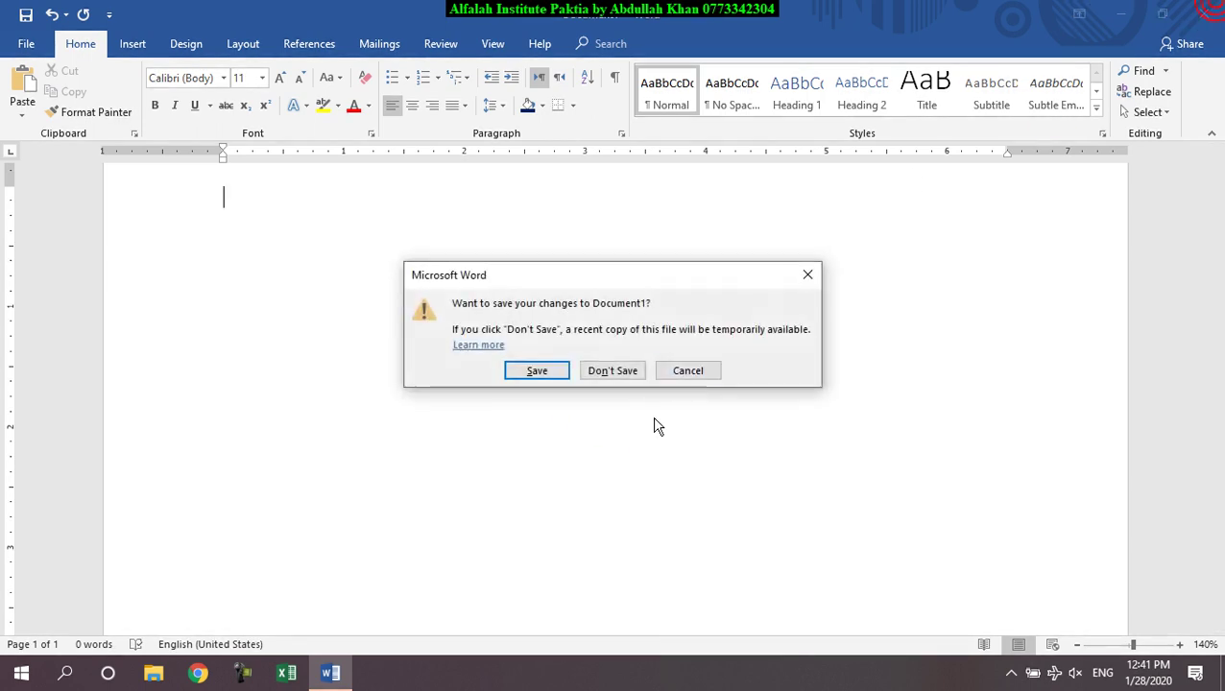